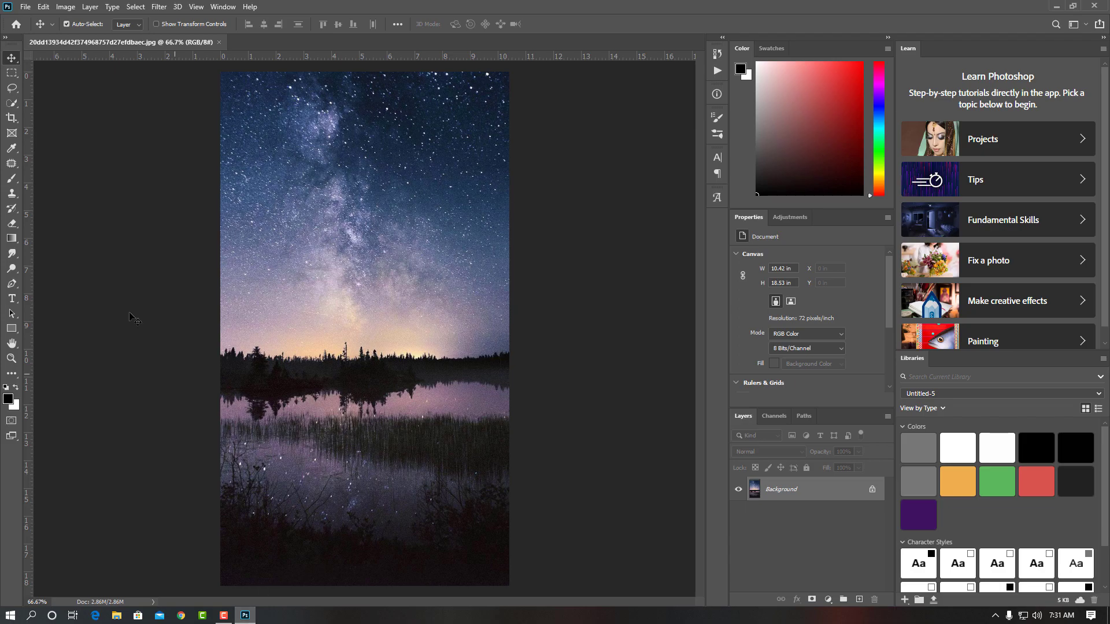
Create a new blank white 1280×720 px document from the recent preset
{"action": "left_click", "coordinate": [26, 7]}
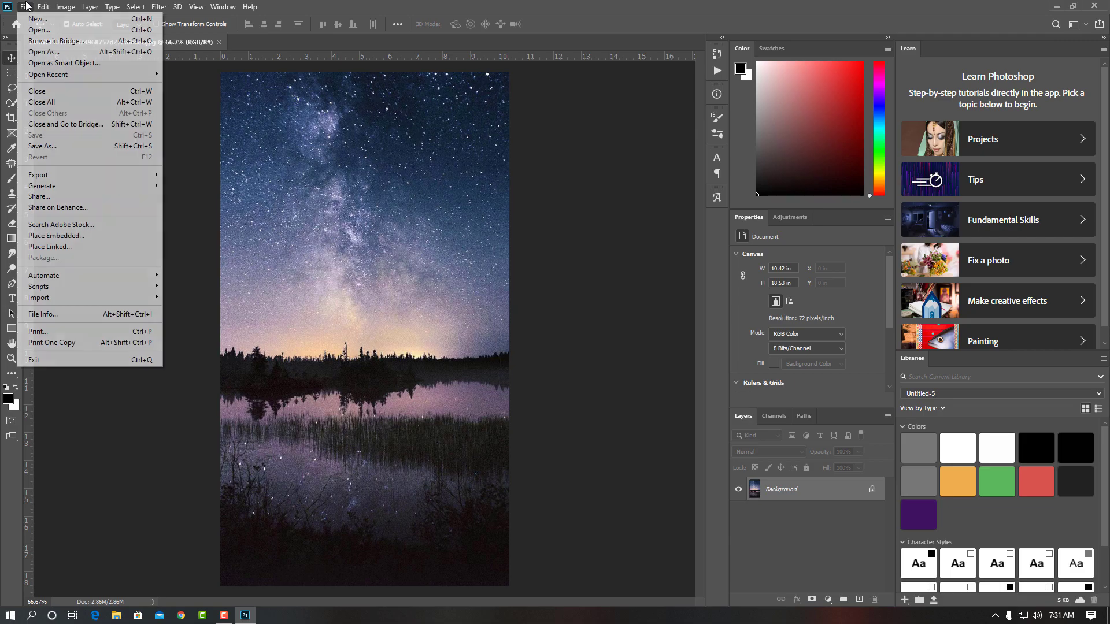
{"action": "left_click", "coordinate": [47, 31]}
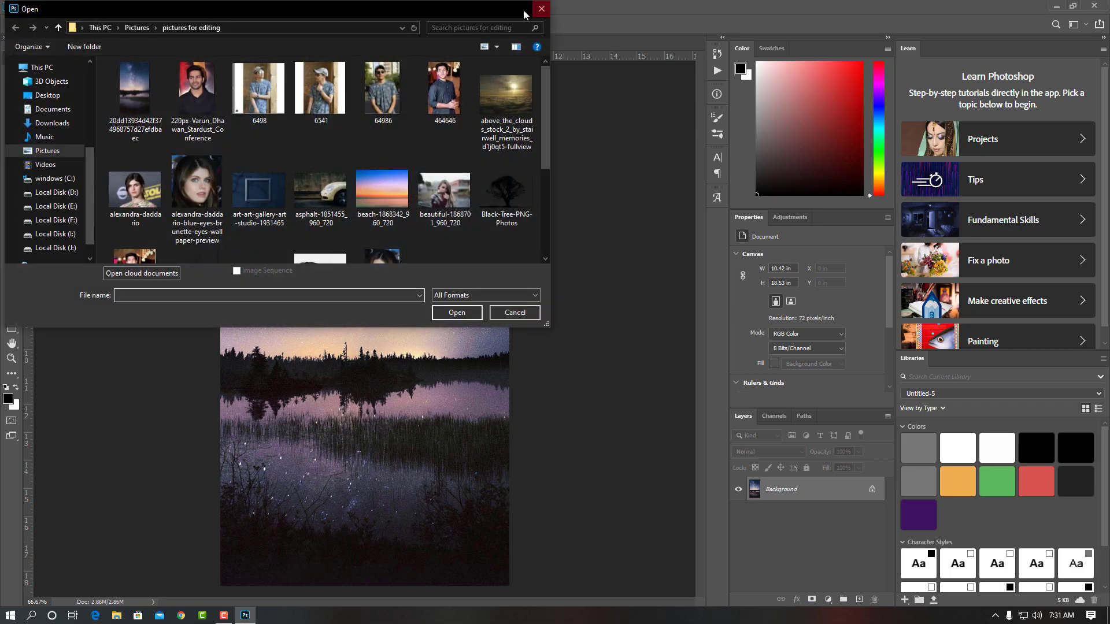
{"action": "left_click", "coordinate": [540, 9]}
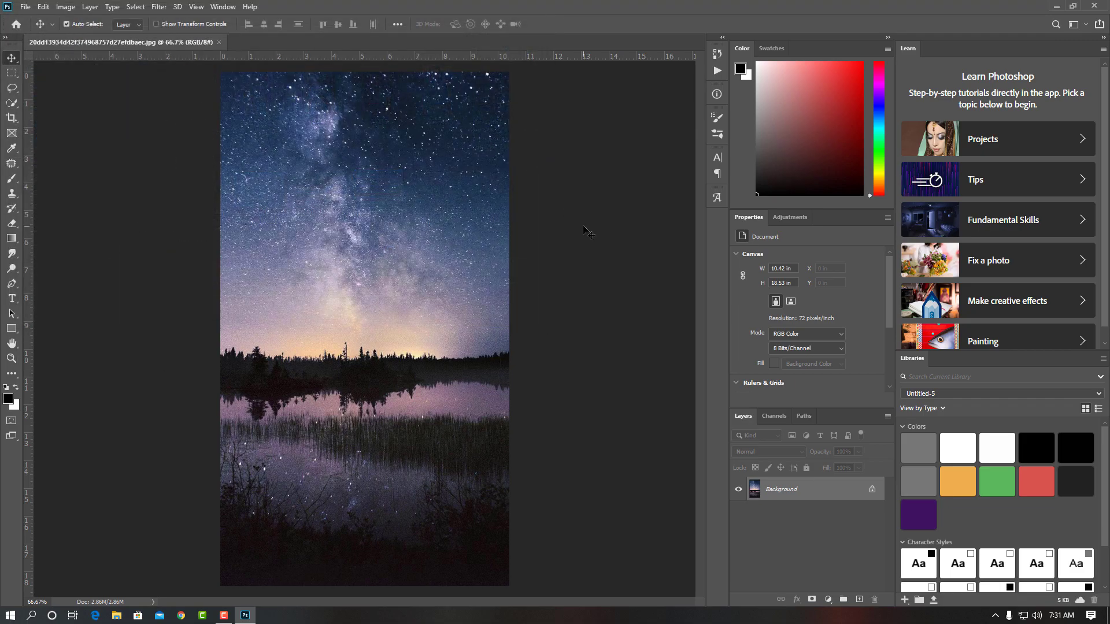
{"action": "left_click", "coordinate": [26, 7]}
{"action": "left_click", "coordinate": [38, 18]}
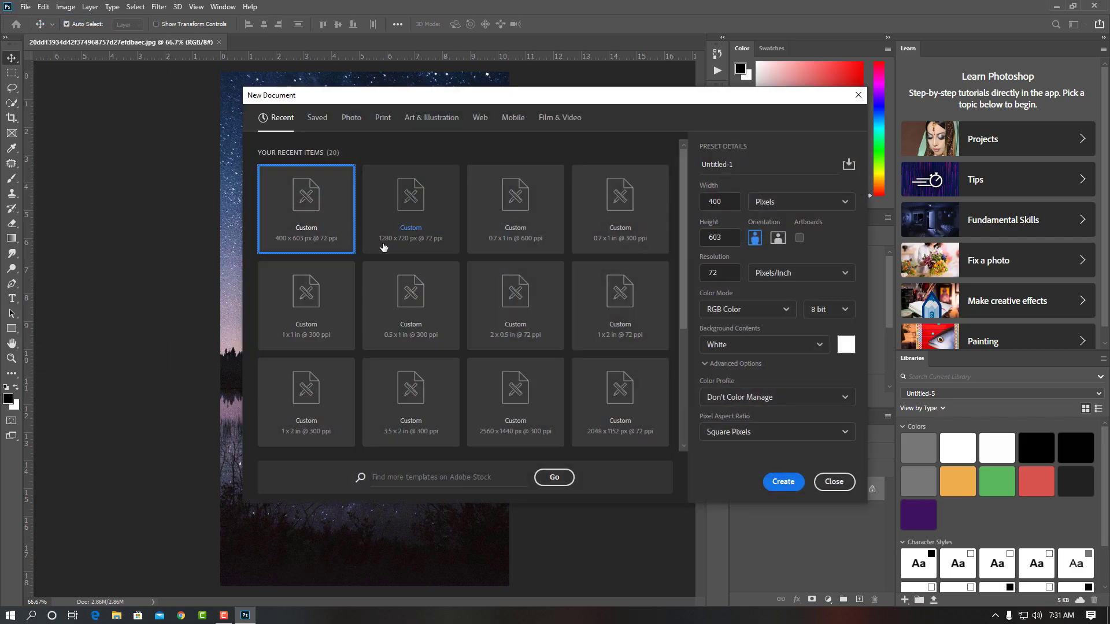
{"action": "left_click", "coordinate": [424, 230]}
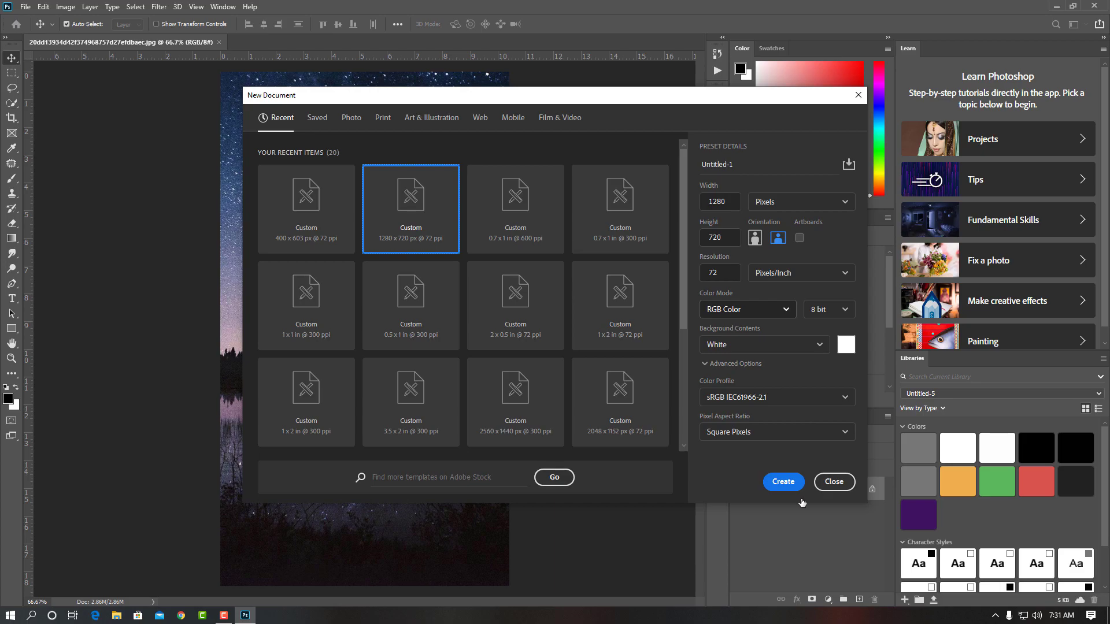
{"action": "left_click", "coordinate": [790, 484]}
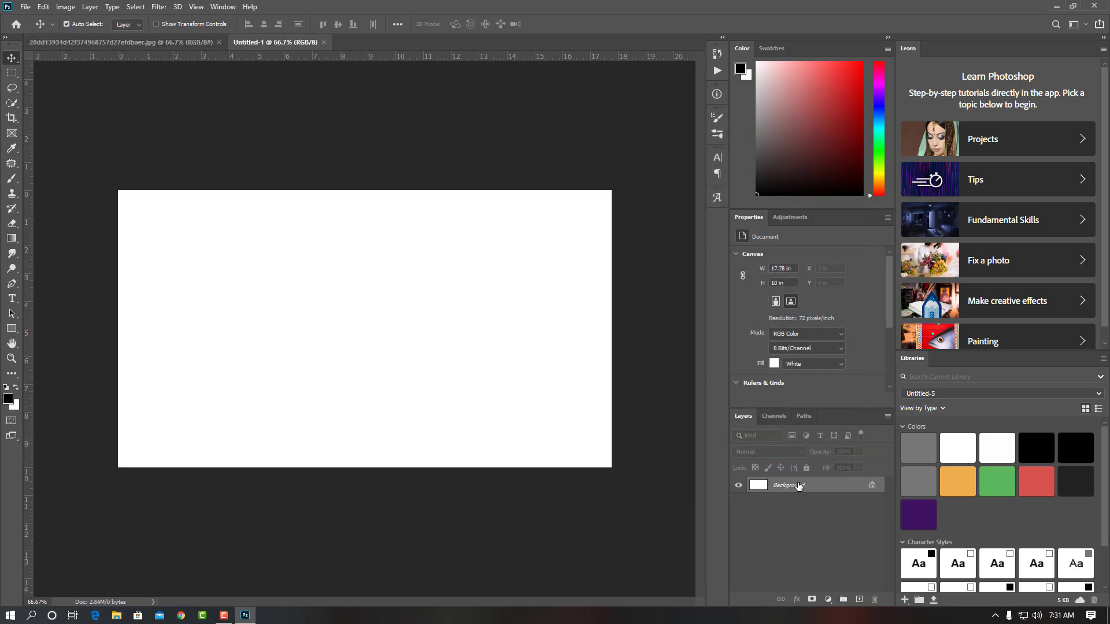
Copy the Milky Way lake photo into Untitled-1 and stretch it to fill the 1280×720 canvas
{"action": "left_click", "coordinate": [153, 43]}
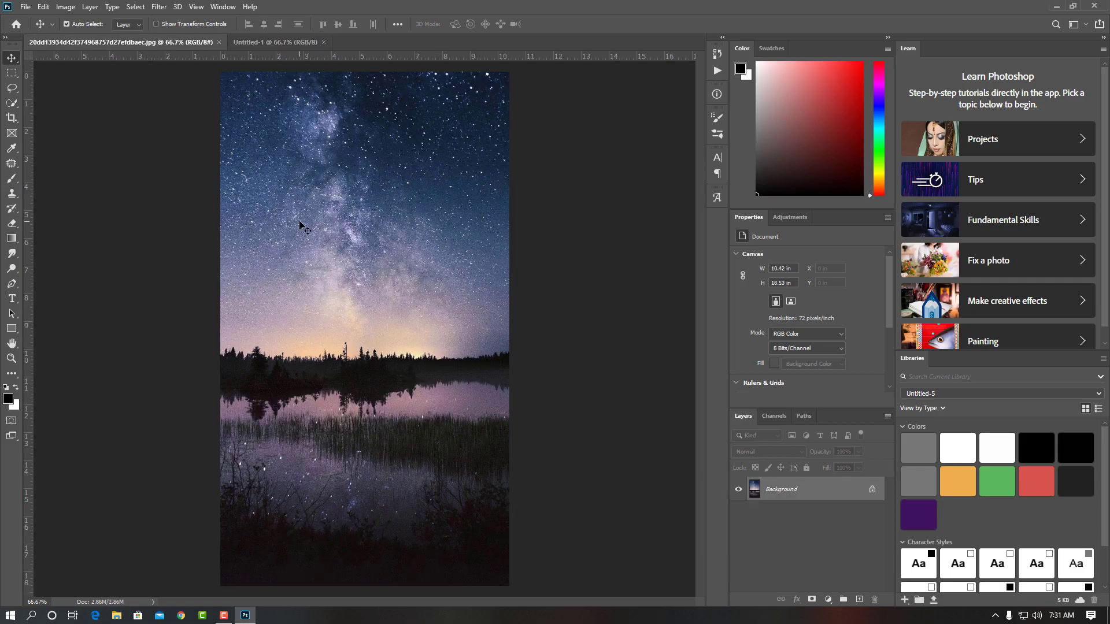
{"action": "mouse_move", "coordinate": [302, 218]}
{"action": "left_mouse_down"}
{"action": "mouse_move", "coordinate": [322, 325]}
{"action": "mouse_move", "coordinate": [372, 339]}
{"action": "left_mouse_up"}
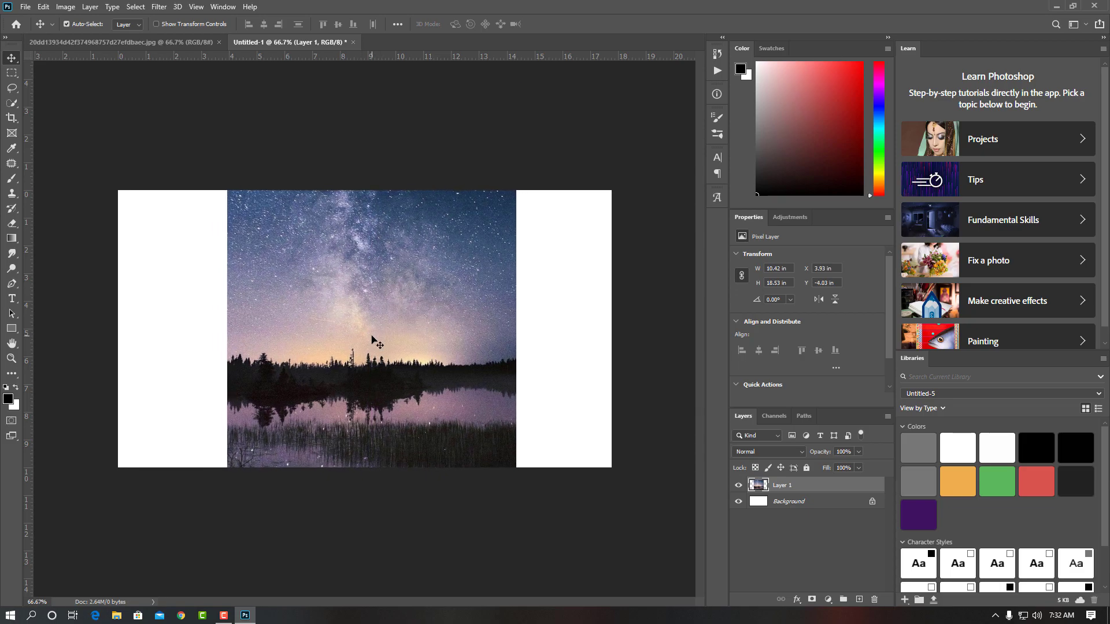
{"action": "key", "text": "ctrl+t"}
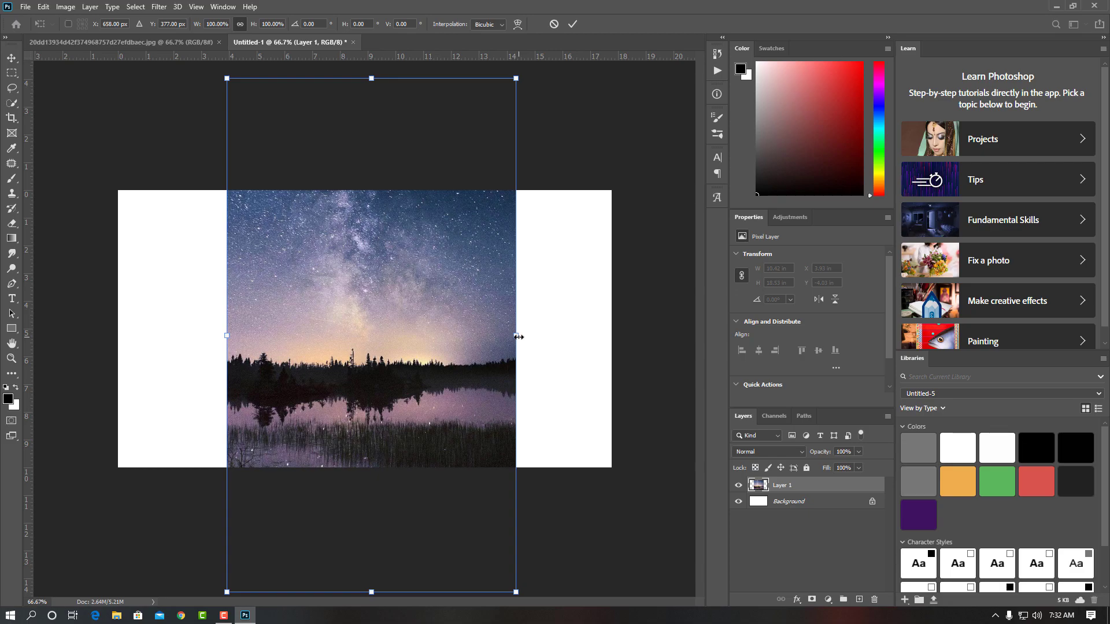
{"action": "left_click_drag", "start_coordinate": [519, 336], "coordinate": [614, 337]}
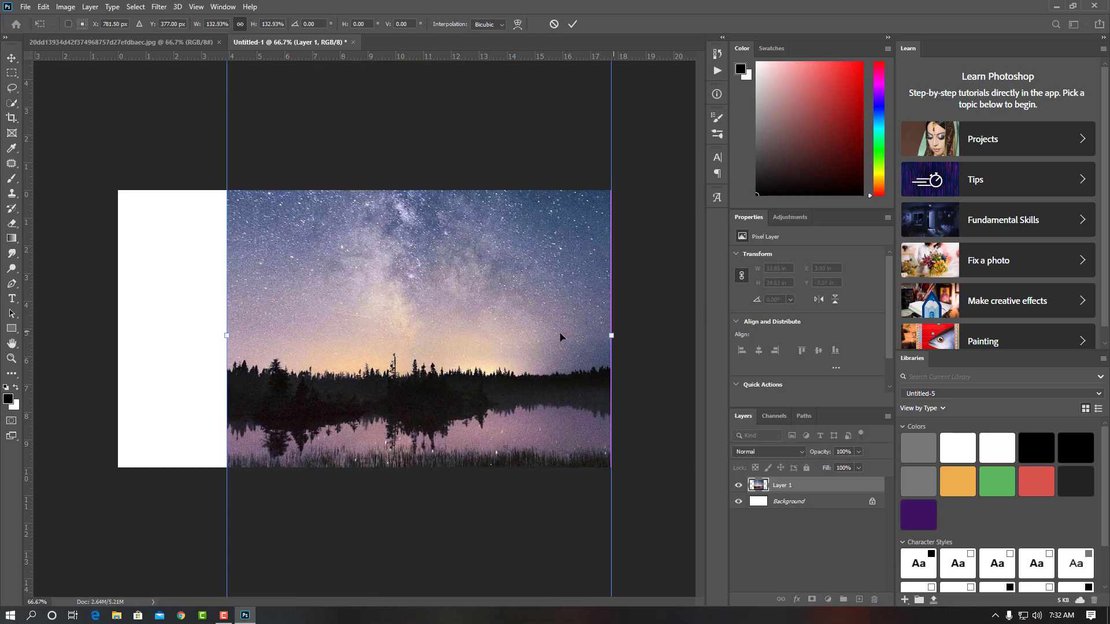
{"action": "left_click_drag", "start_coordinate": [195, 335], "coordinate": [117, 336]}
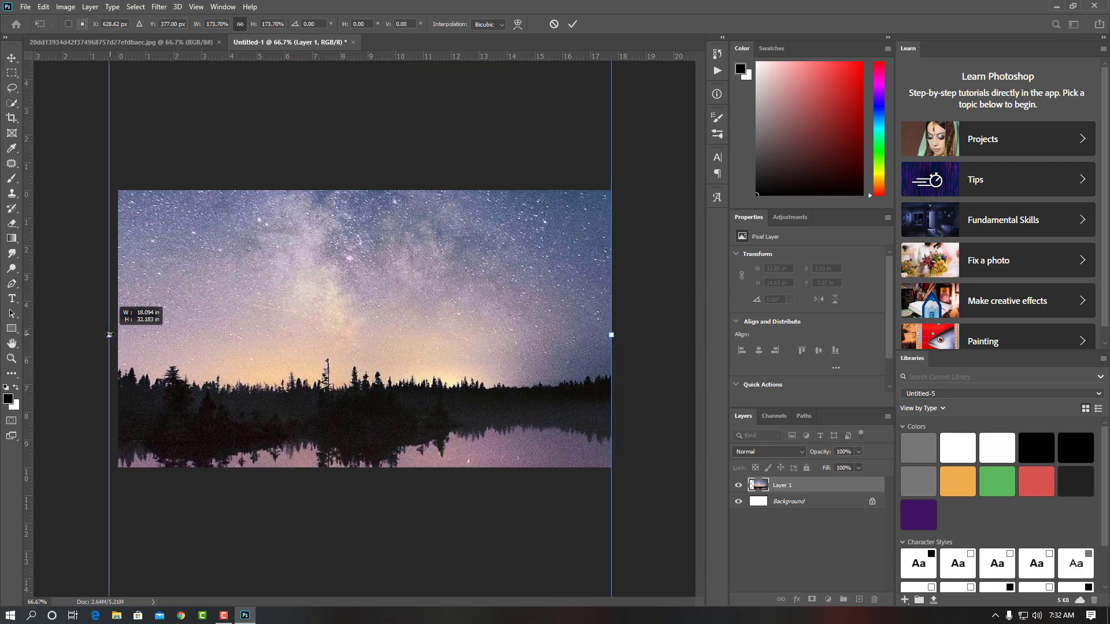
{"action": "left_click_drag", "start_coordinate": [416, 306], "coordinate": [419, 301]}
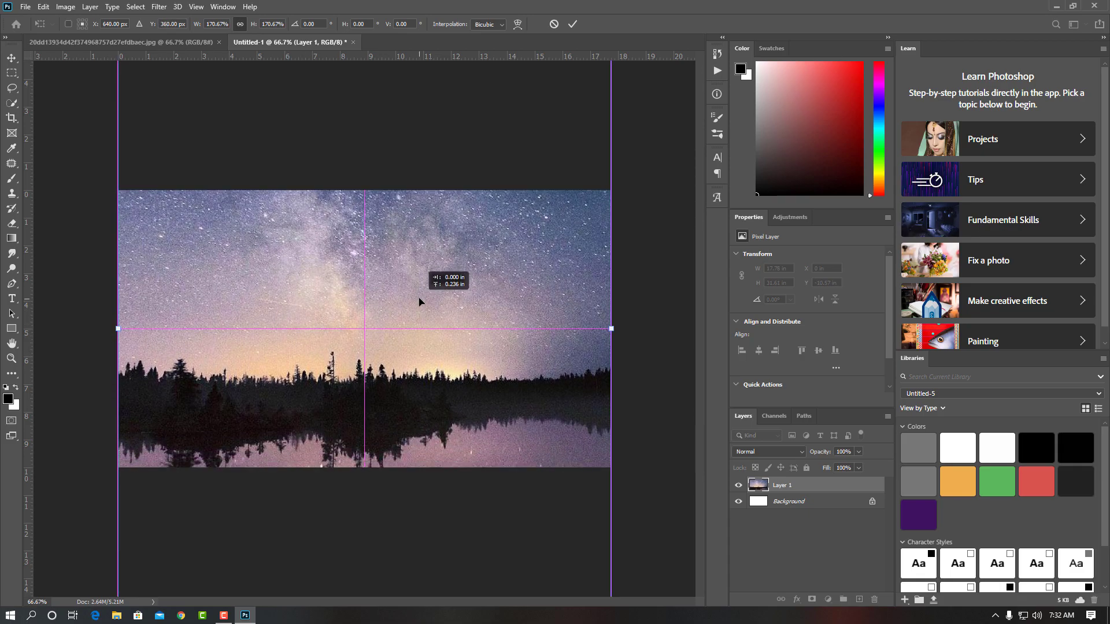
{"action": "left_click_drag", "start_coordinate": [420, 301], "coordinate": [420, 300]}
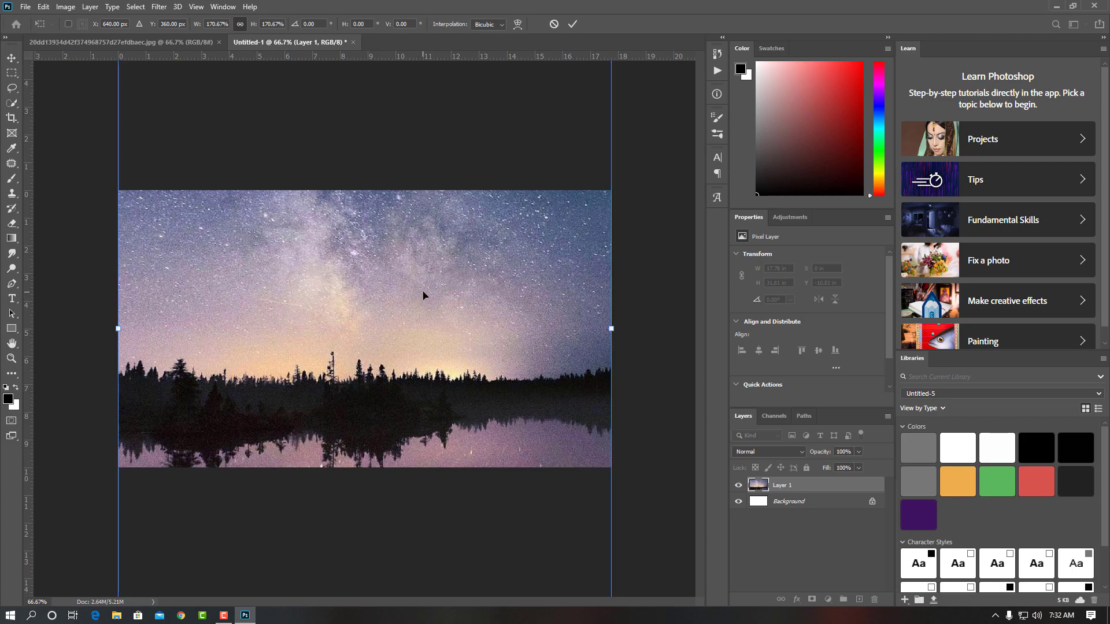
{"action": "left_click", "coordinate": [571, 24]}
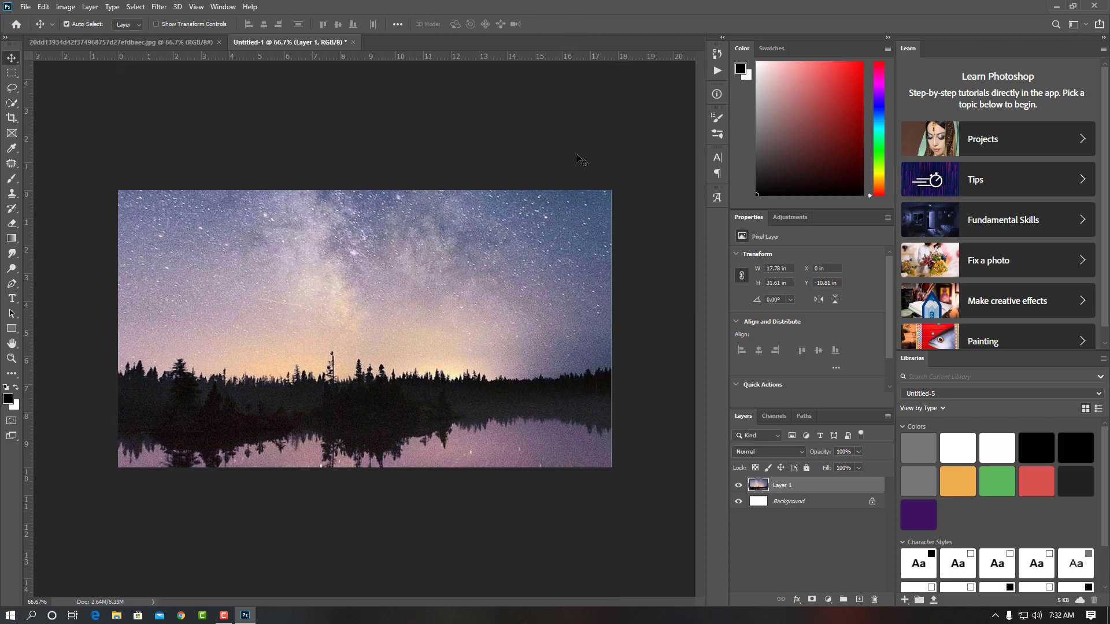
{"action": "left_click_drag", "start_coordinate": [535, 276], "coordinate": [531, 278]}
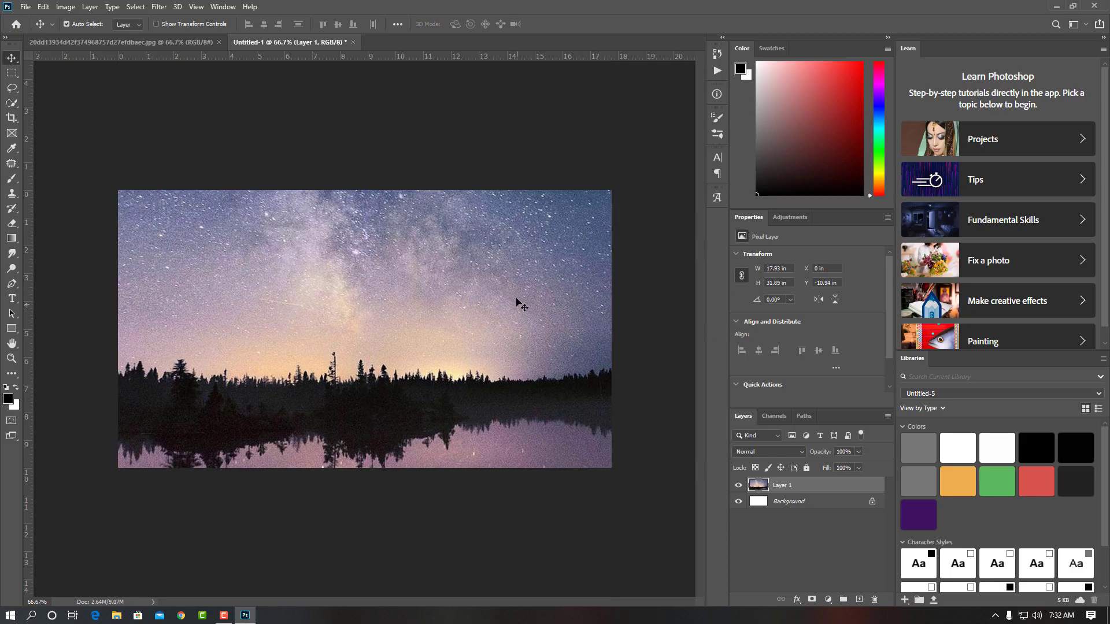
{"action": "mouse_move", "coordinate": [482, 323]}
{"action": "left_mouse_down"}
{"action": "mouse_move", "coordinate": [478, 336]}
{"action": "mouse_move", "coordinate": [478, 320]}
{"action": "left_mouse_up"}
Open the sea-of-clouds photo, copy it into the composite, and close the night-sky file
{"action": "left_click", "coordinate": [27, 7]}
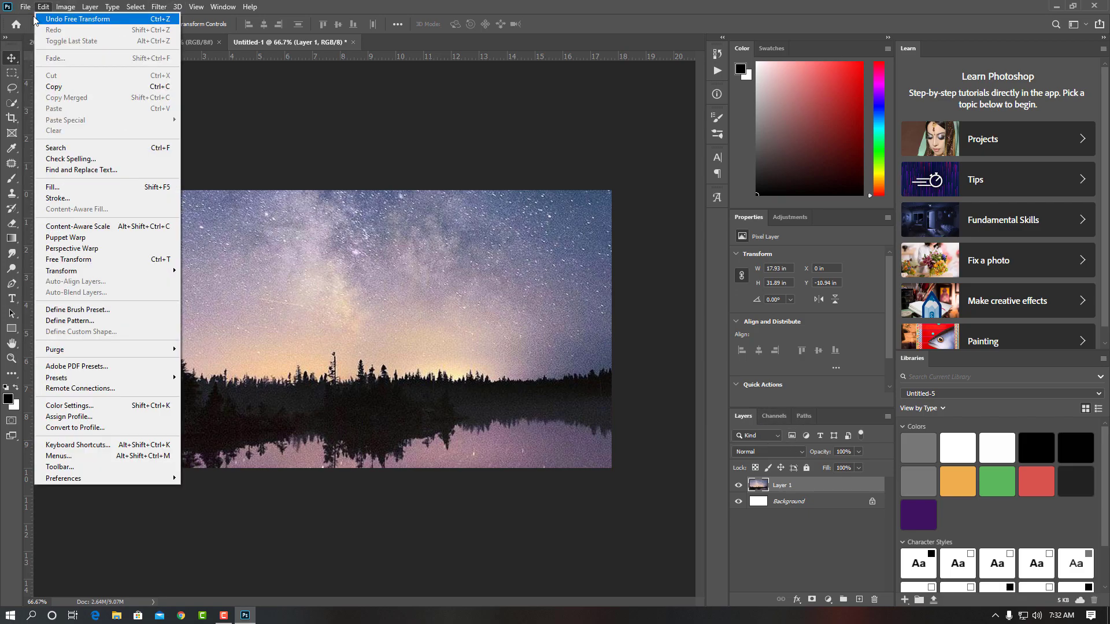
{"action": "left_click", "coordinate": [30, 30]}
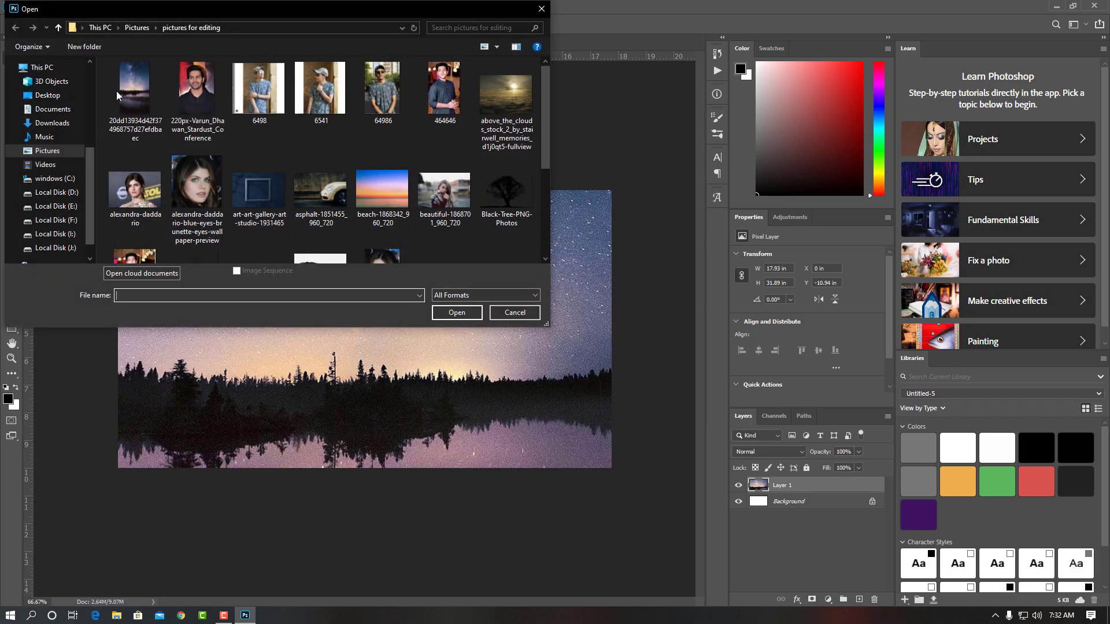
{"action": "left_click", "coordinate": [506, 127]}
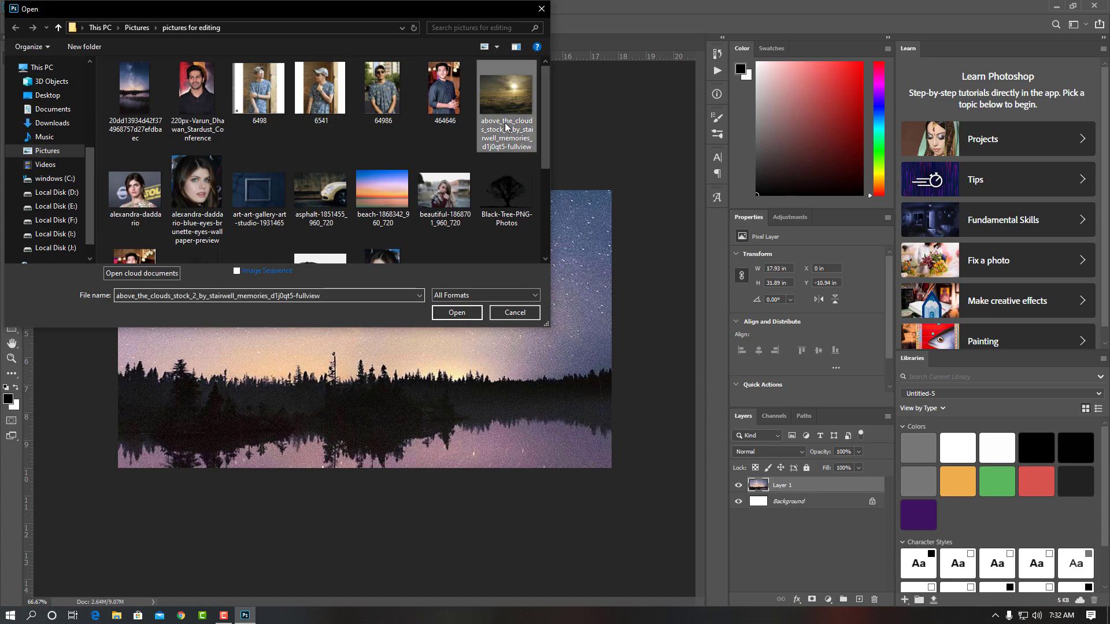
{"action": "left_click", "coordinate": [459, 315]}
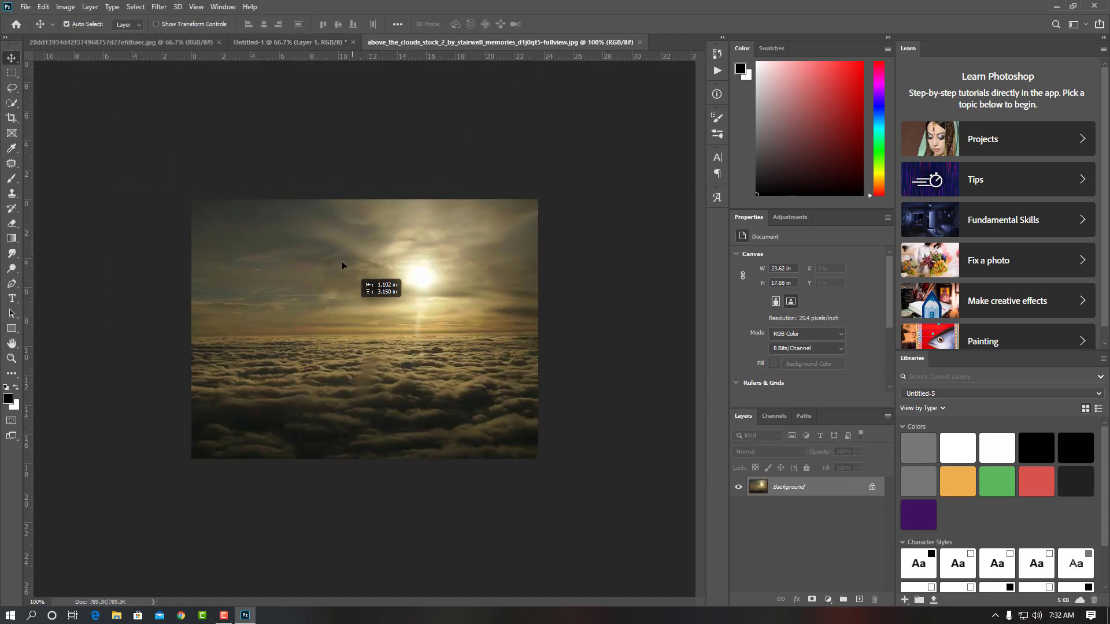
{"action": "mouse_move", "coordinate": [342, 265]}
{"action": "left_mouse_down"}
{"action": "mouse_move", "coordinate": [313, 163]}
{"action": "mouse_move", "coordinate": [357, 349]}
{"action": "left_mouse_up"}
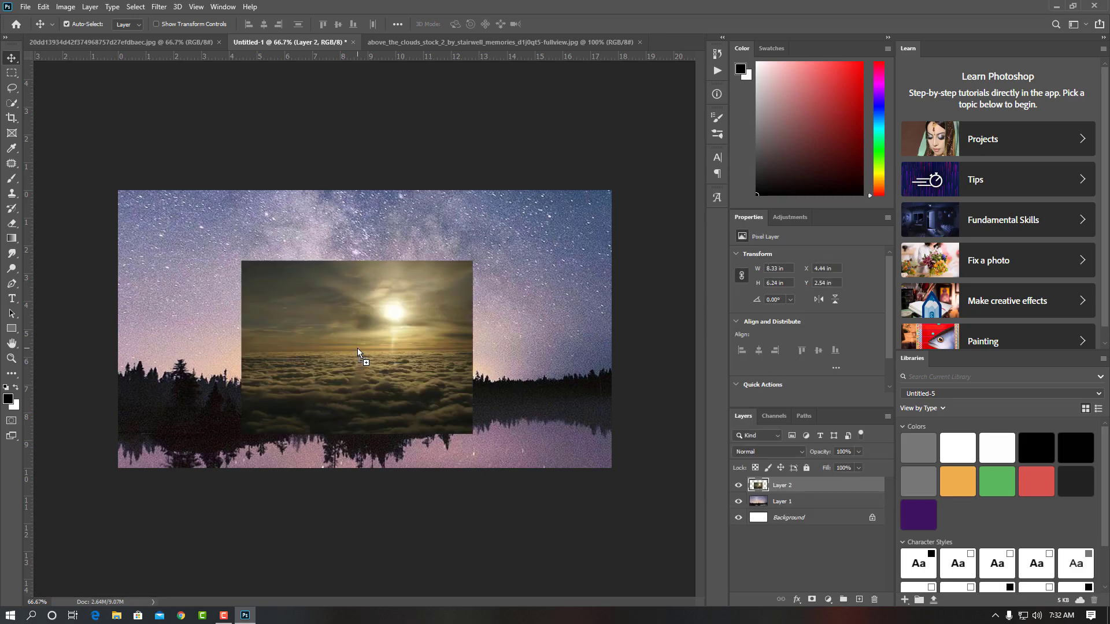
{"action": "left_click", "coordinate": [219, 43]}
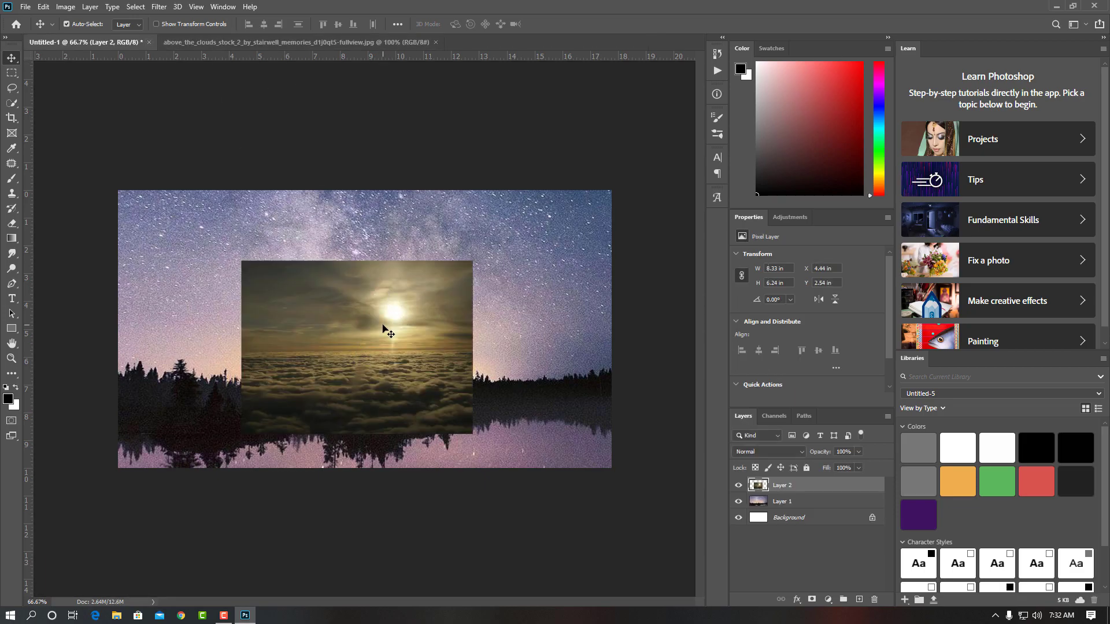
Scale and shift the clouds layer so it covers the whole canvas
{"action": "key", "text": "ctrl+t"}
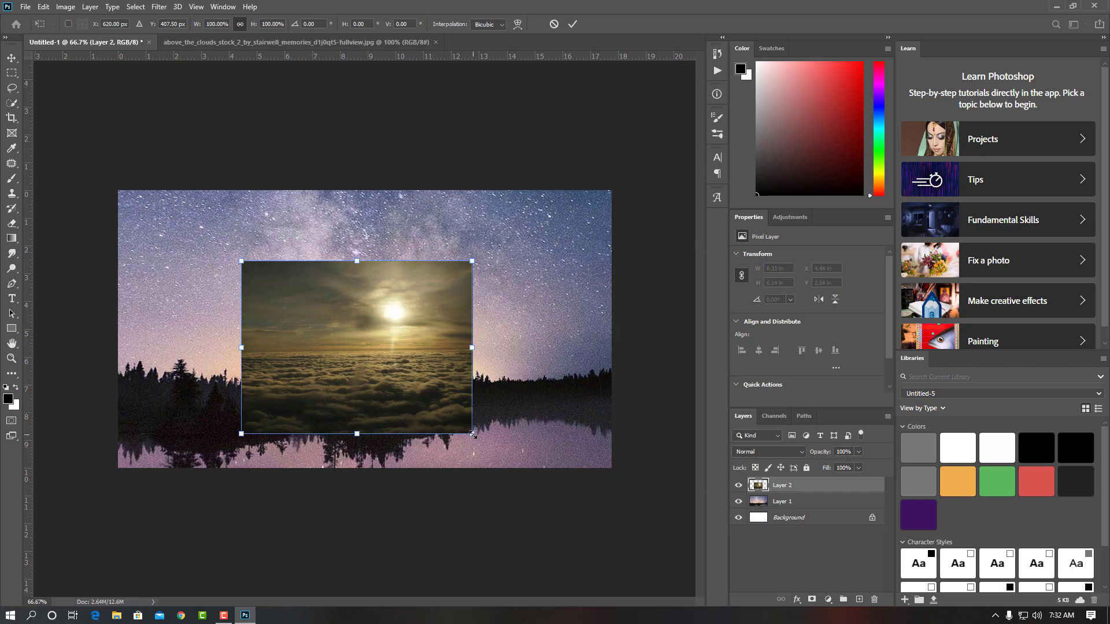
{"action": "left_click_drag", "start_coordinate": [472, 434], "coordinate": [584, 497]}
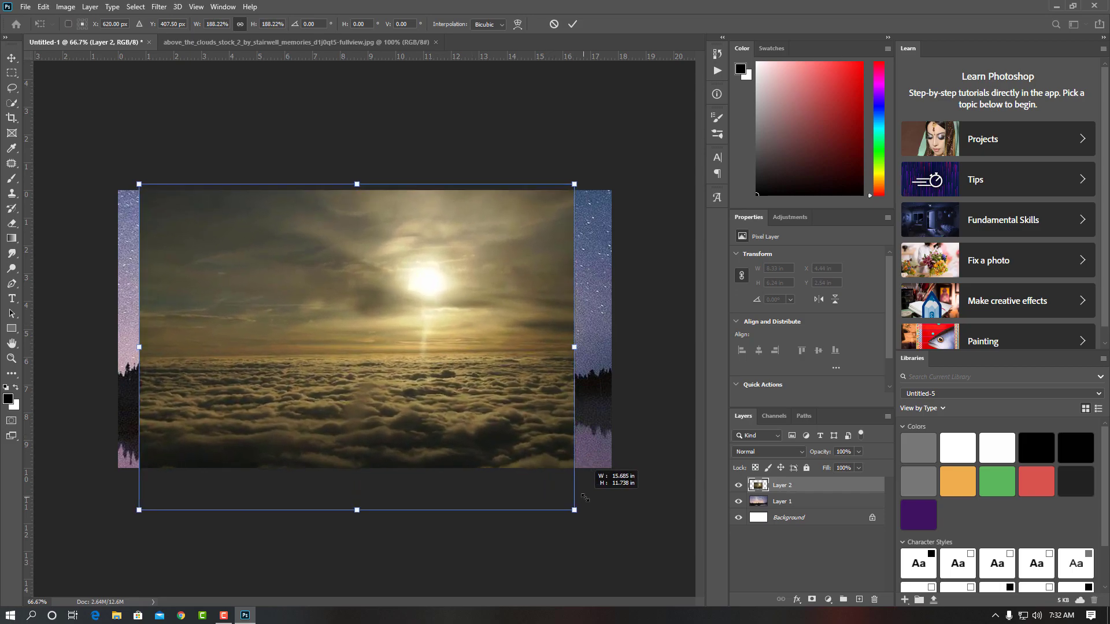
{"action": "left_click_drag", "start_coordinate": [574, 347], "coordinate": [612, 347]}
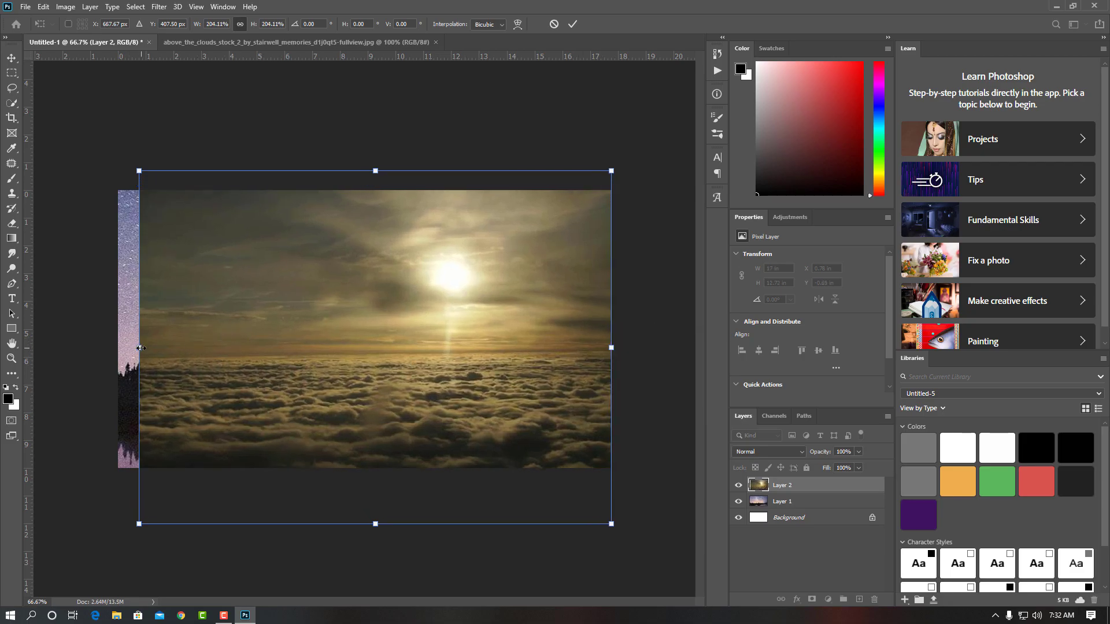
{"action": "left_click_drag", "start_coordinate": [140, 347], "coordinate": [110, 347]}
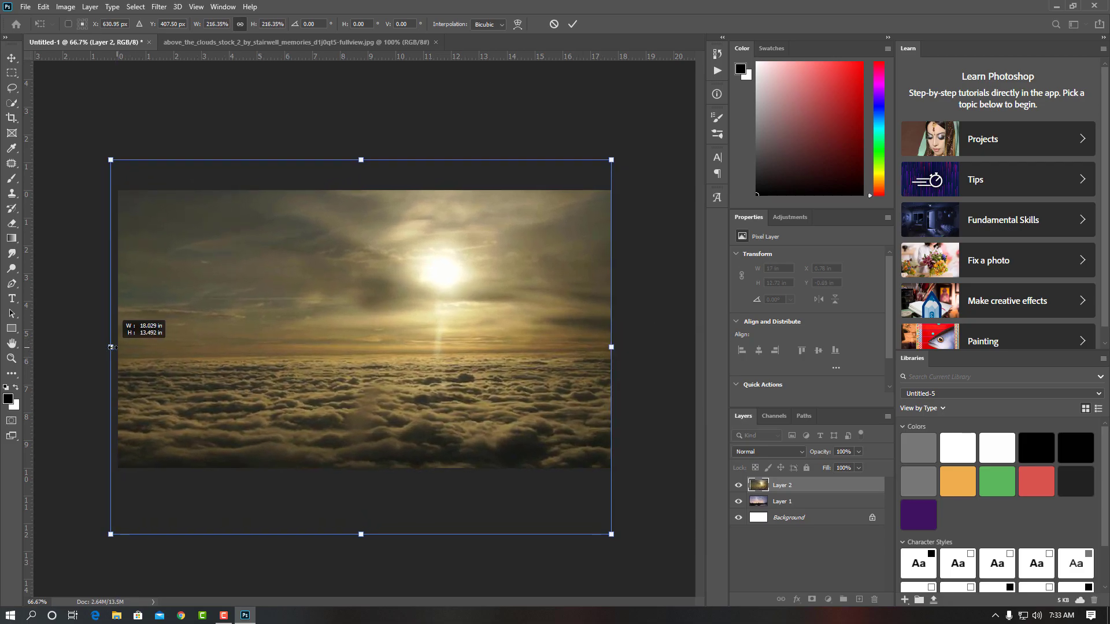
{"action": "left_click_drag", "start_coordinate": [611, 348], "coordinate": [621, 348]}
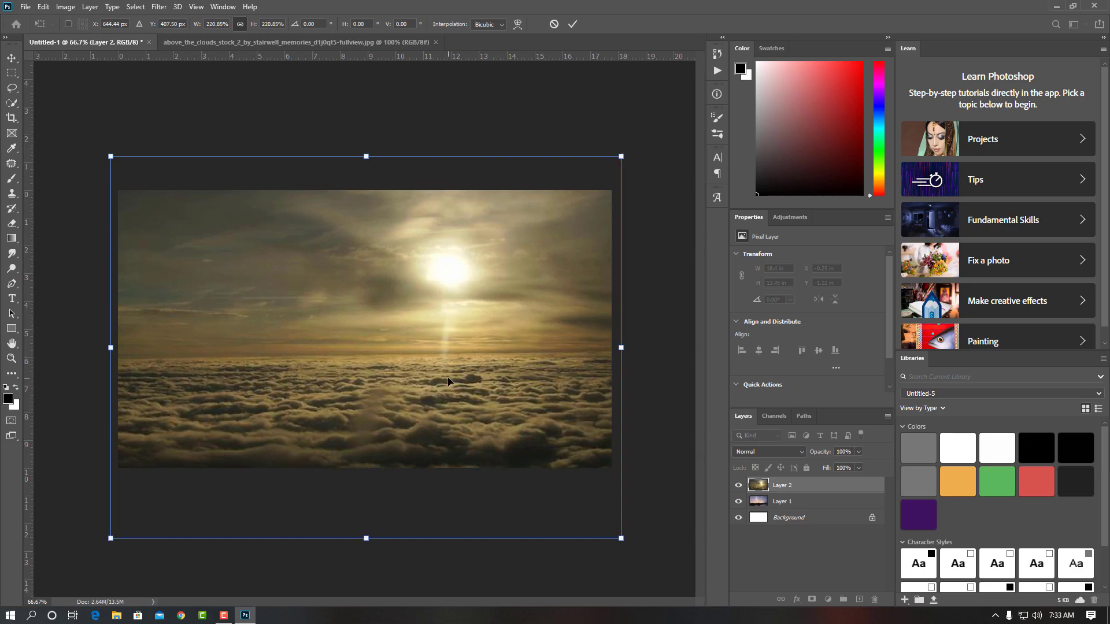
{"action": "mouse_move", "coordinate": [448, 381]}
{"action": "left_mouse_down"}
{"action": "mouse_move", "coordinate": [446, 363]}
{"action": "mouse_move", "coordinate": [446, 374]}
{"action": "left_mouse_up"}
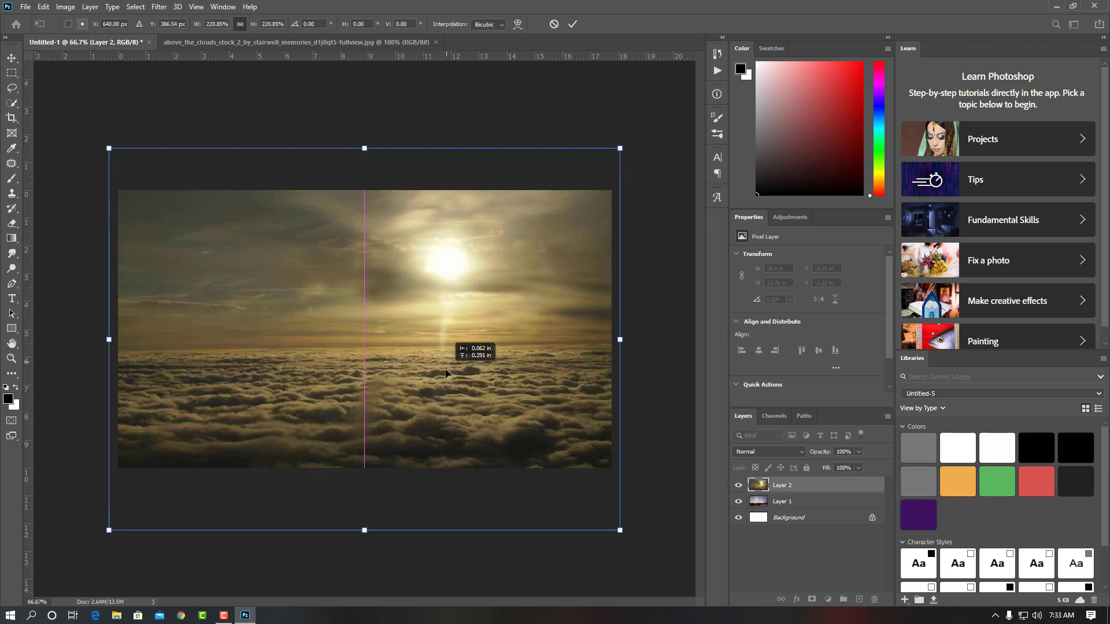
{"action": "left_click", "coordinate": [572, 24]}
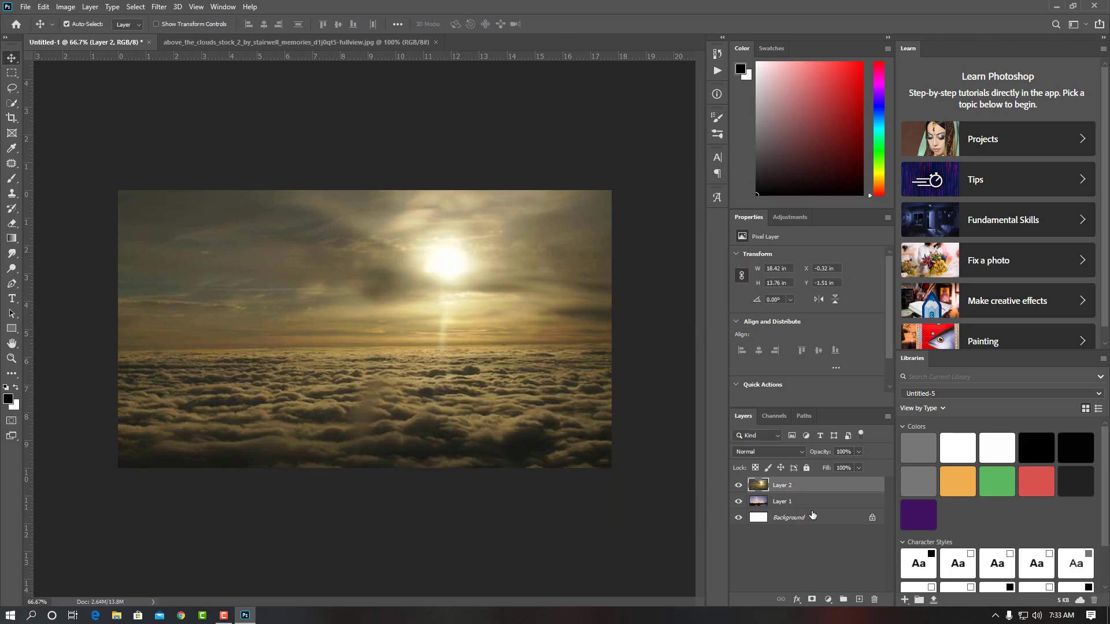
Mask the clouds layer with a 243 px brush and invert the mask to reveal the starry sky
{"action": "left_click", "coordinate": [812, 601]}
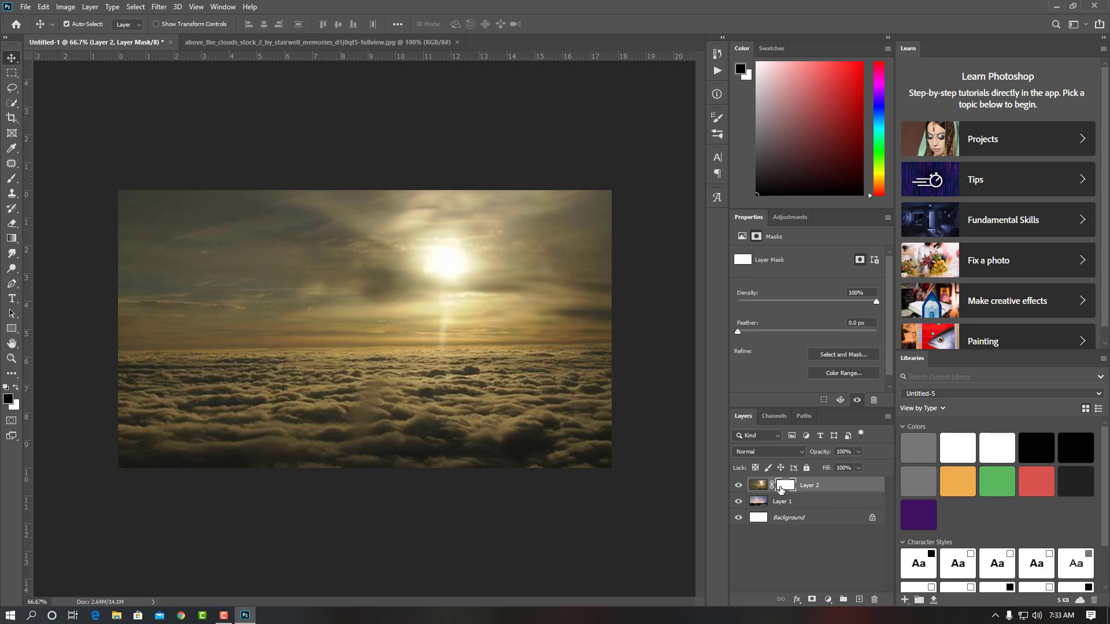
{"action": "left_click", "coordinate": [12, 179]}
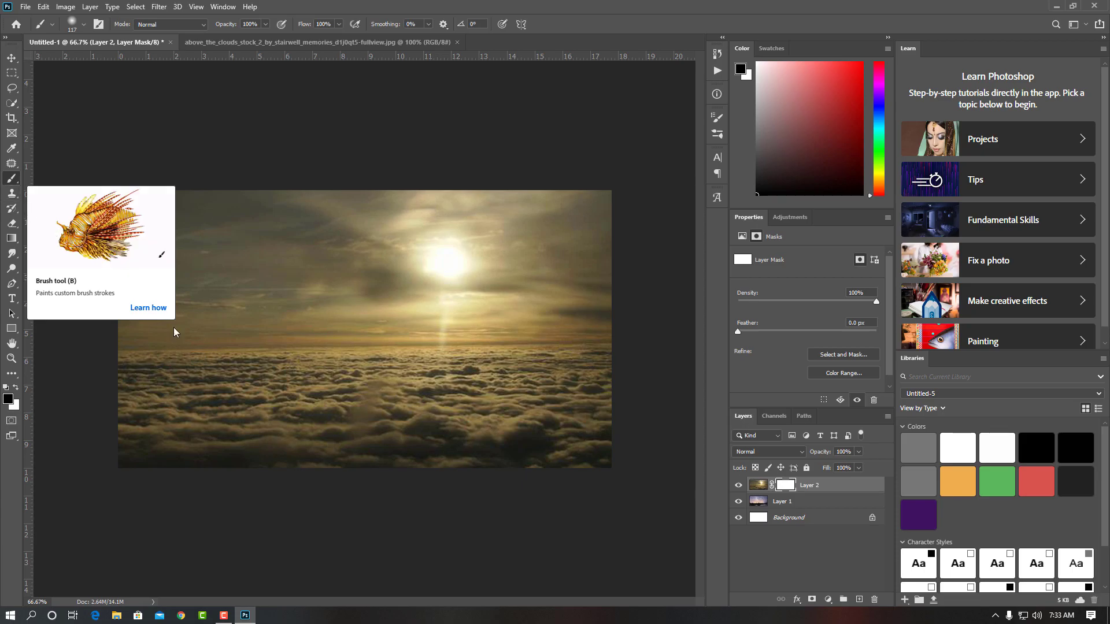
{"action": "left_click", "coordinate": [82, 26]}
{"action": "left_click", "coordinate": [121, 60]}
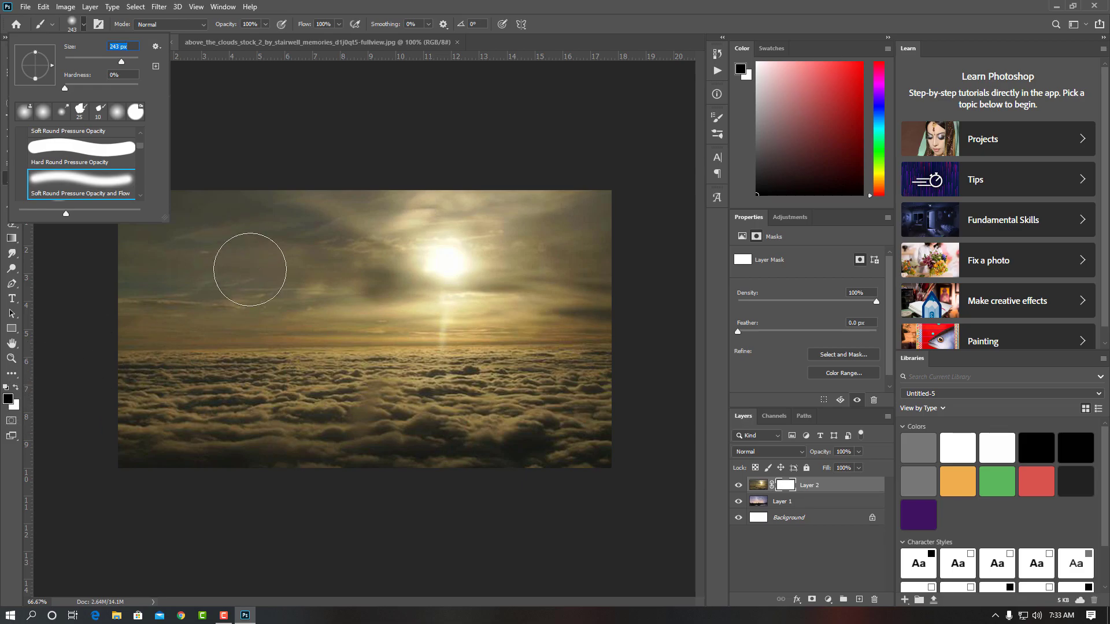
{"action": "mouse_move", "coordinate": [248, 261]}
{"action": "left_mouse_down"}
{"action": "mouse_move", "coordinate": [174, 211]}
{"action": "mouse_move", "coordinate": [149, 210]}
{"action": "mouse_move", "coordinate": [143, 277]}
{"action": "mouse_move", "coordinate": [117, 315]}
{"action": "mouse_move", "coordinate": [171, 278]}
{"action": "mouse_move", "coordinate": [248, 178]}
{"action": "mouse_move", "coordinate": [324, 231]}
{"action": "mouse_move", "coordinate": [359, 278]}
{"action": "mouse_move", "coordinate": [517, 247]}
{"action": "mouse_move", "coordinate": [570, 218]}
{"action": "mouse_move", "coordinate": [388, 240]}
{"action": "mouse_move", "coordinate": [449, 284]}
{"action": "mouse_move", "coordinate": [565, 292]}
{"action": "mouse_move", "coordinate": [607, 310]}
{"action": "mouse_move", "coordinate": [609, 290]}
{"action": "mouse_move", "coordinate": [602, 330]}
{"action": "mouse_move", "coordinate": [393, 335]}
{"action": "mouse_move", "coordinate": [307, 314]}
{"action": "mouse_move", "coordinate": [191, 332]}
{"action": "mouse_move", "coordinate": [111, 322]}
{"action": "mouse_move", "coordinate": [99, 342]}
{"action": "mouse_move", "coordinate": [624, 352]}
{"action": "left_mouse_up"}
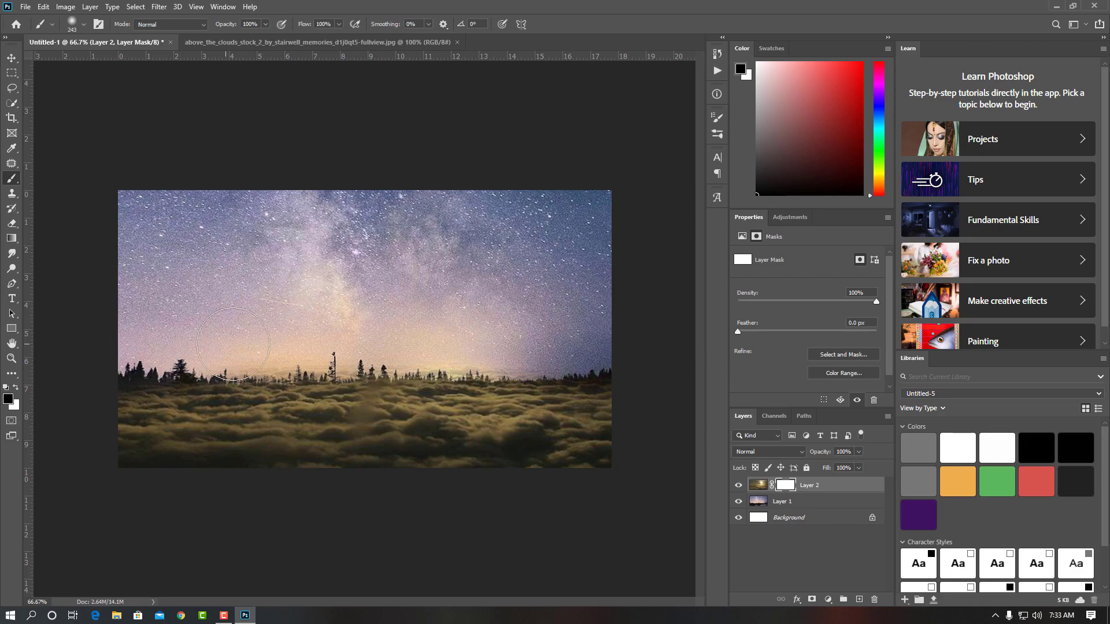
{"action": "key", "text": "ctrl+i"}
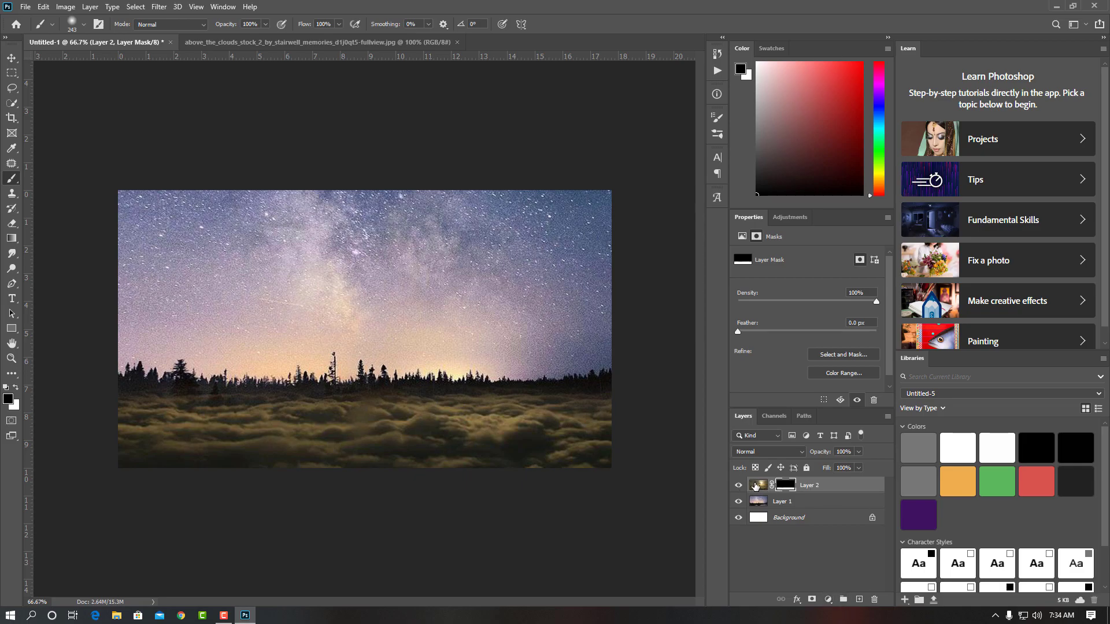
Add a Hue/Saturation layer clipped to the clouds: Hue -180, Saturation -43, Lightness -10
{"action": "left_click", "coordinate": [828, 599]}
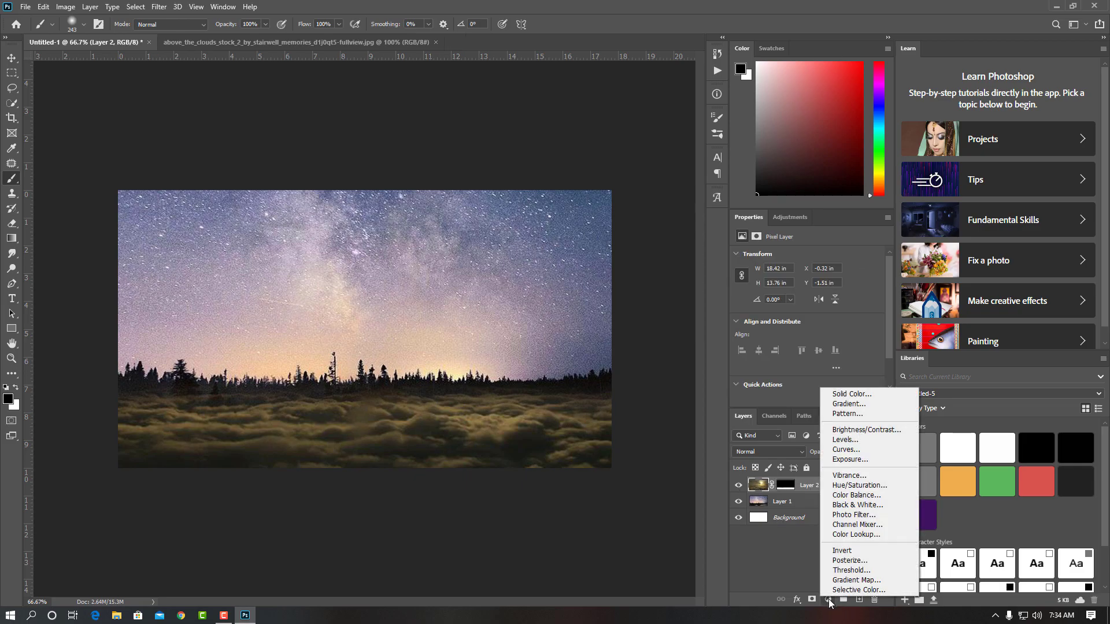
{"action": "left_click", "coordinate": [844, 485]}
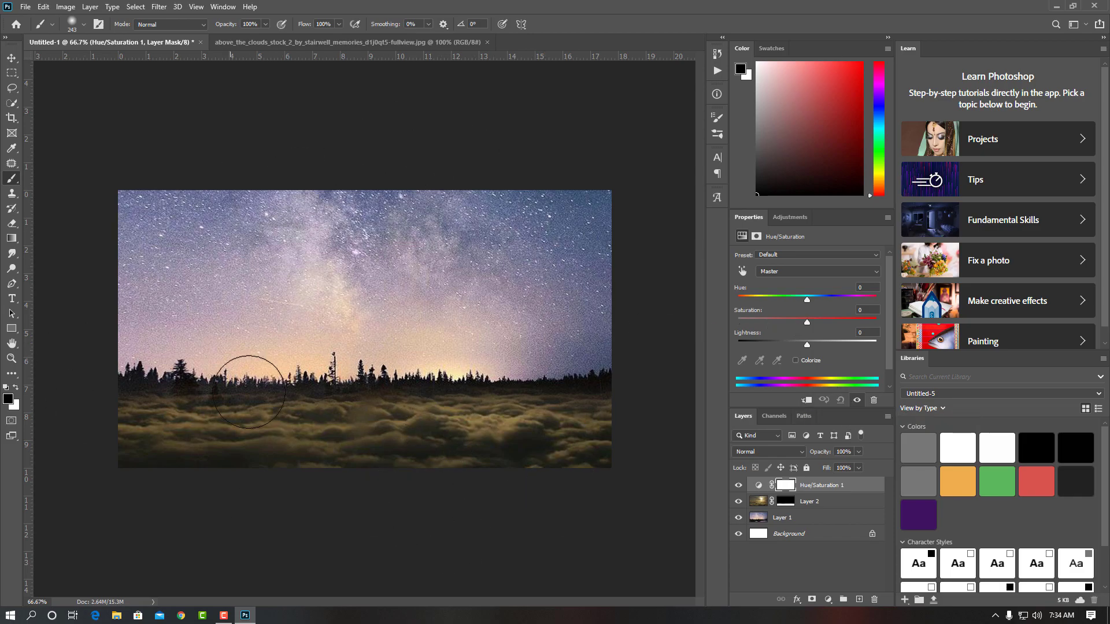
{"action": "left_click", "coordinate": [805, 400]}
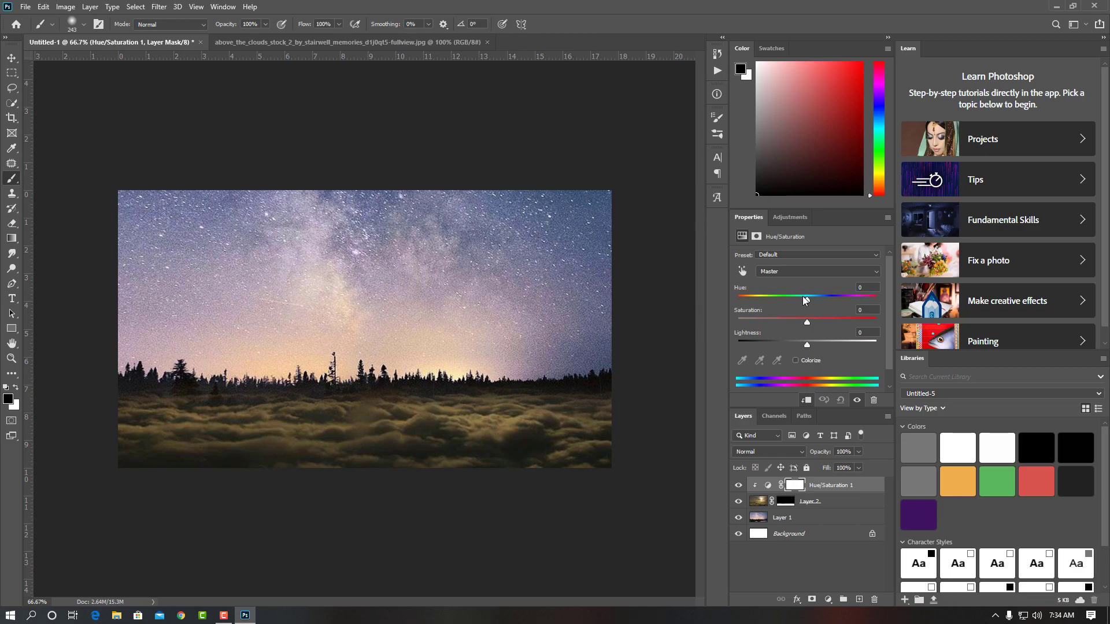
{"action": "left_click_drag", "start_coordinate": [808, 302], "coordinate": [790, 304]}
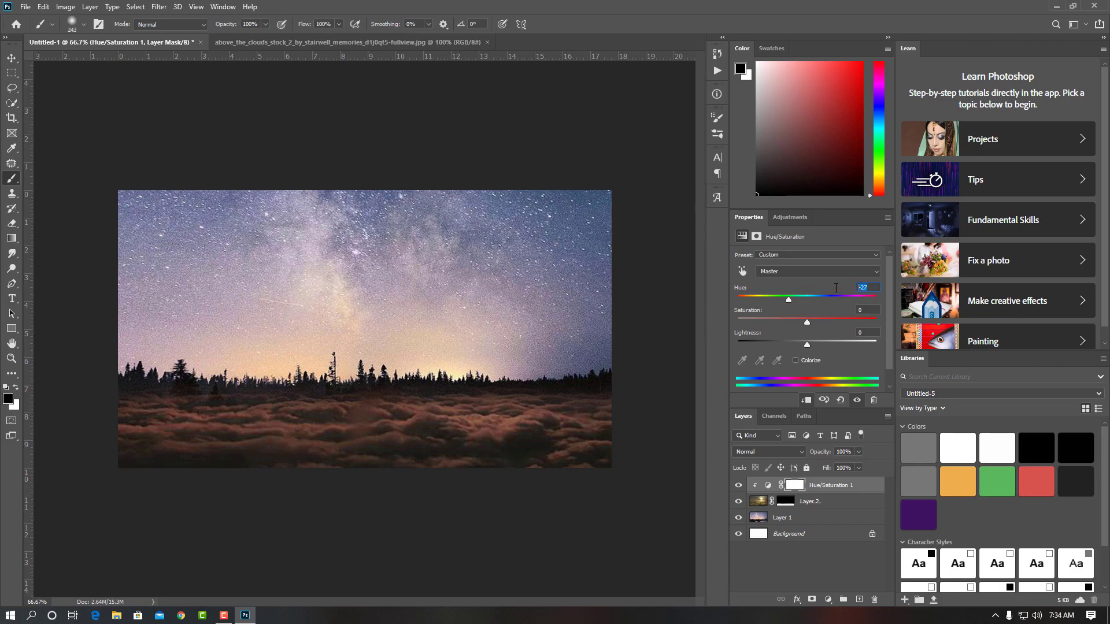
{"action": "type", "text": "-180"}
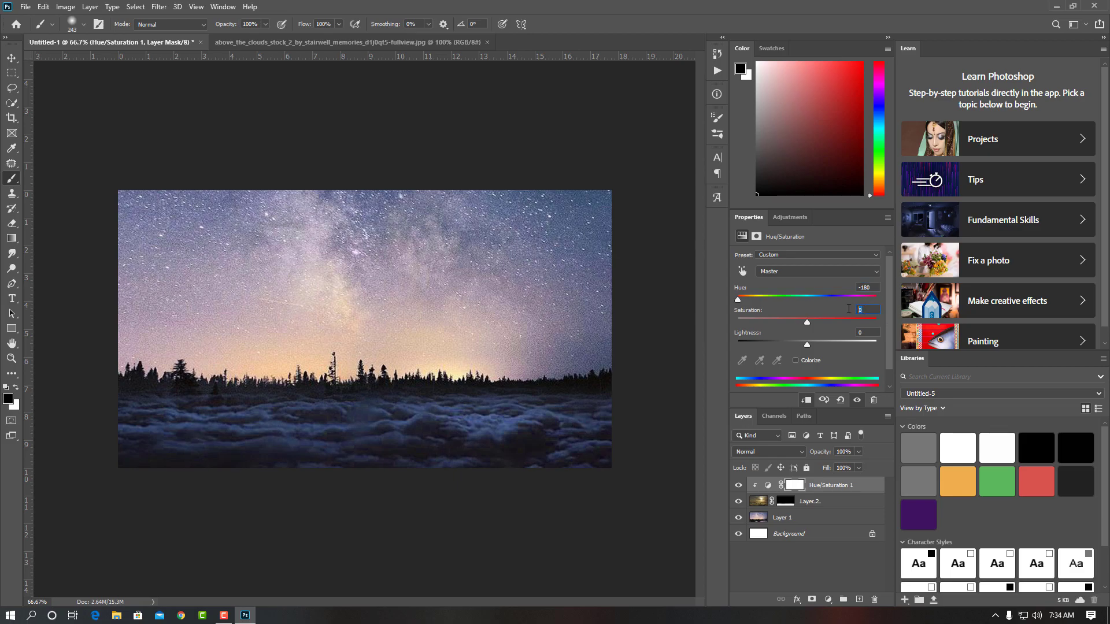
{"action": "type", "text": "43"}
{"action": "type", "text": "0"}
Add a Color Balance layer clipped to the clouds with Red +14, Green +11, then select Layer 1
{"action": "left_click", "coordinate": [829, 599]}
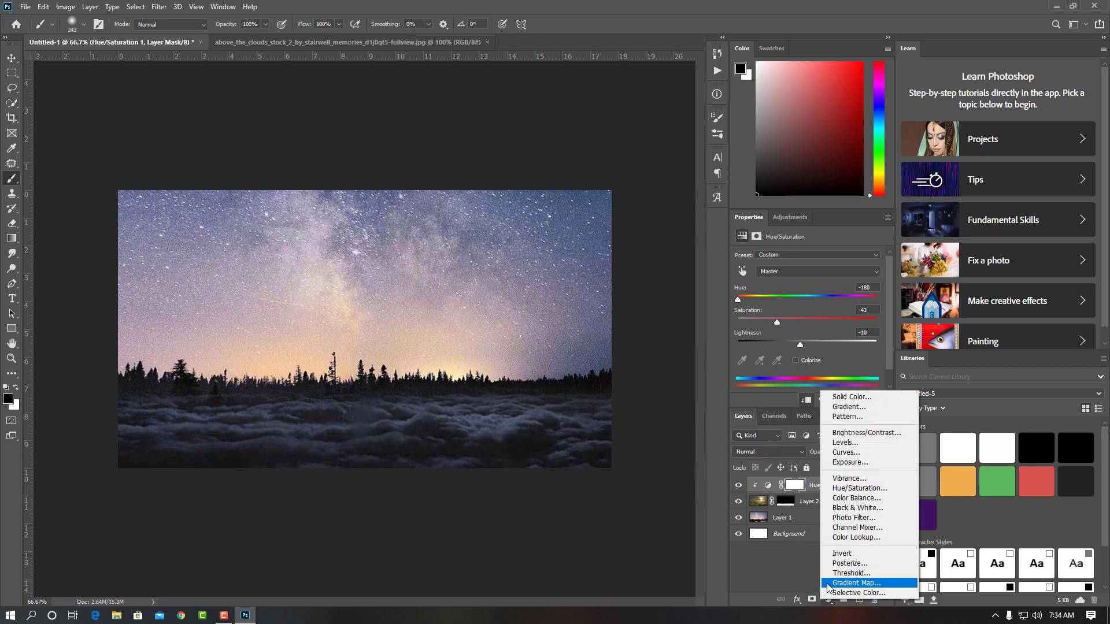
{"action": "left_click", "coordinate": [845, 499]}
{"action": "left_click", "coordinate": [806, 400]}
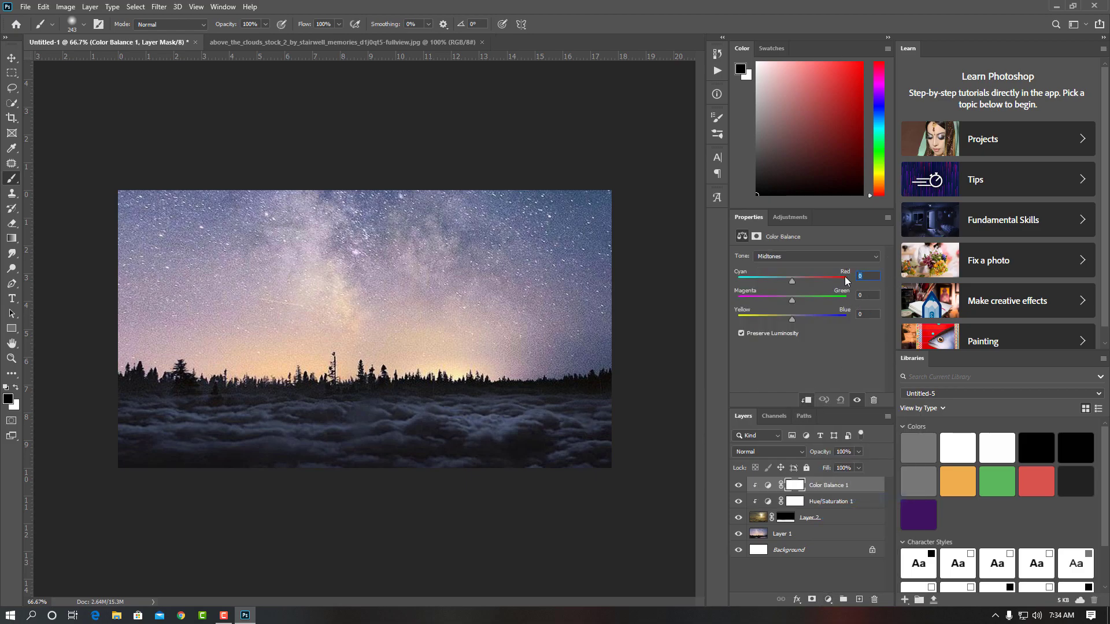
{"action": "type", "text": "14"}
{"action": "type", "text": "11"}
{"action": "left_click", "coordinate": [797, 574]}
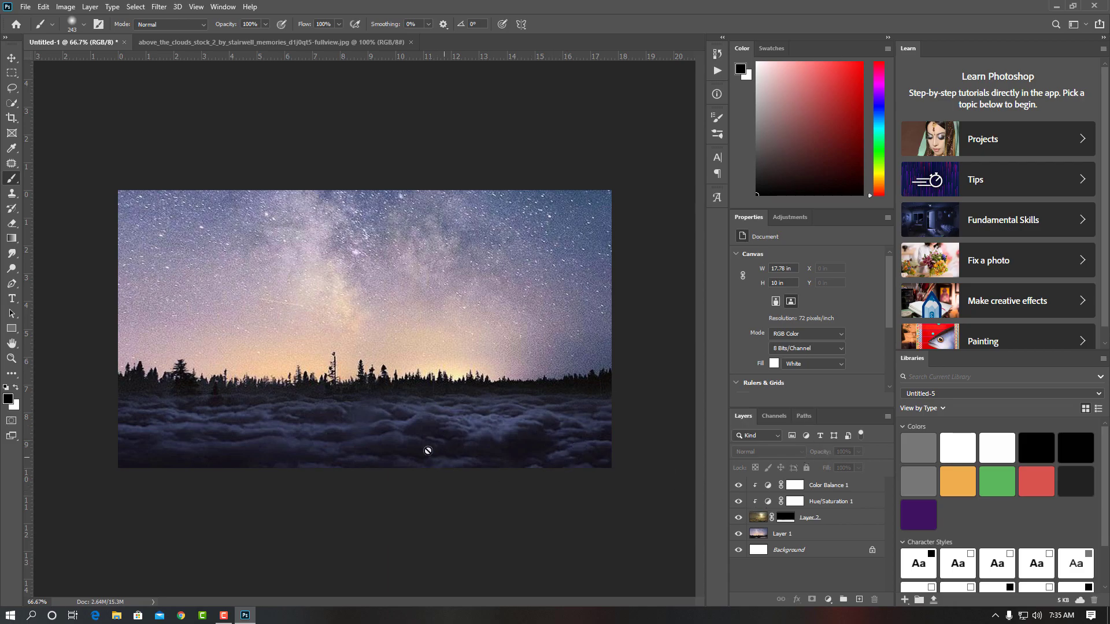
{"action": "left_click", "coordinate": [785, 535]}
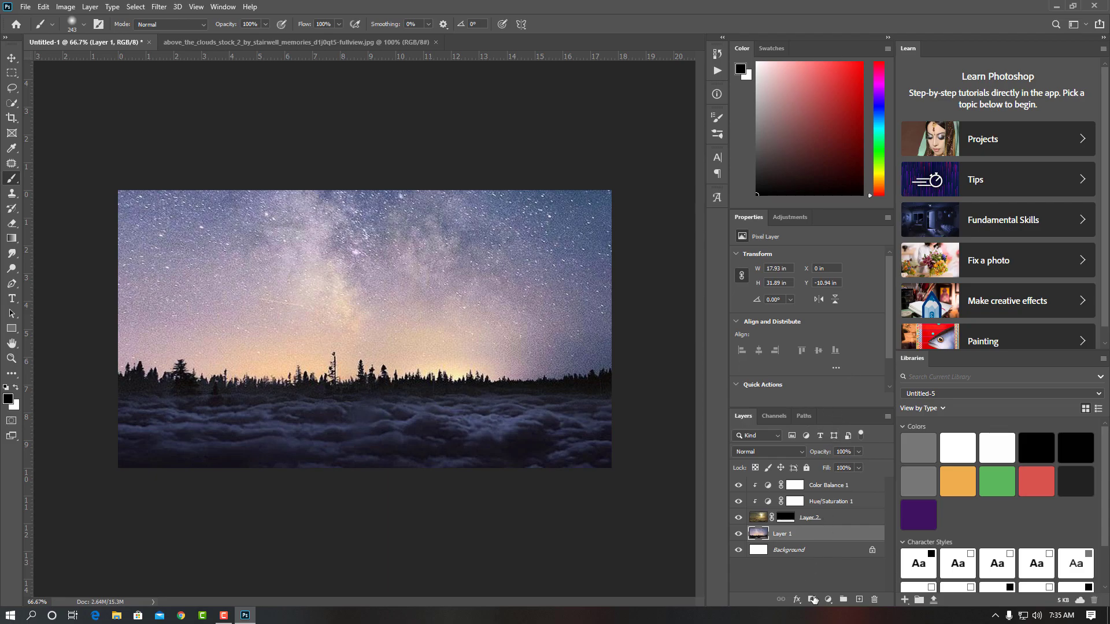
Add a Hue/Saturation layer above Layer 1 with Hue -7, Saturation -3, Lightness -4
{"action": "left_click", "coordinate": [828, 600]}
{"action": "left_click", "coordinate": [862, 485]}
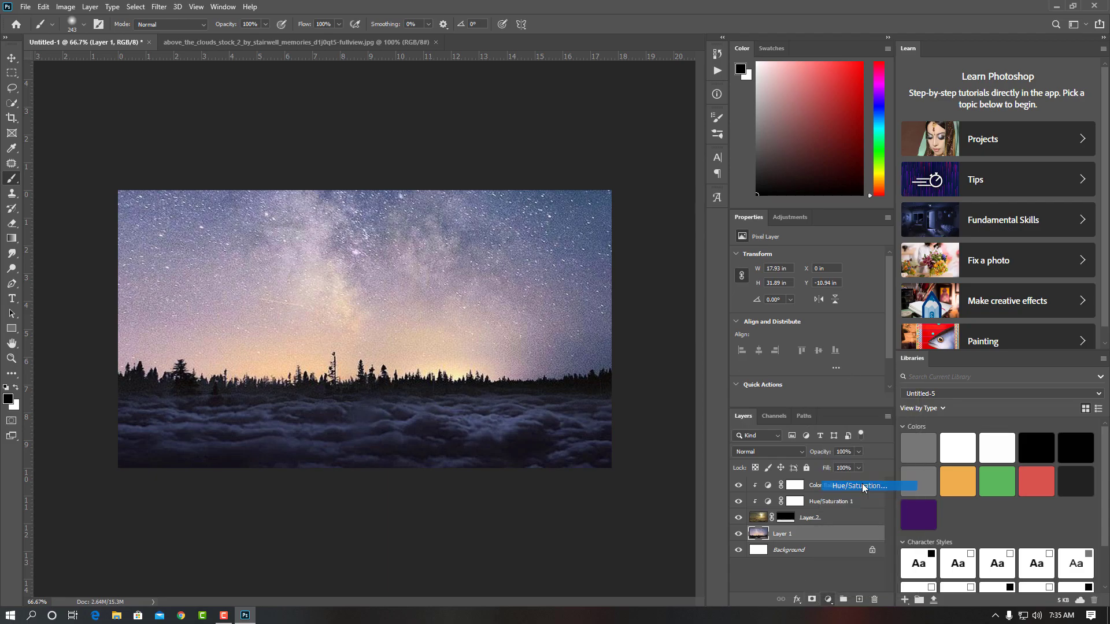
{"action": "mouse_move", "coordinate": [806, 300]}
{"action": "left_mouse_down"}
{"action": "mouse_move", "coordinate": [780, 325]}
{"action": "mouse_move", "coordinate": [823, 331]}
{"action": "mouse_move", "coordinate": [786, 353]}
{"action": "left_mouse_up"}
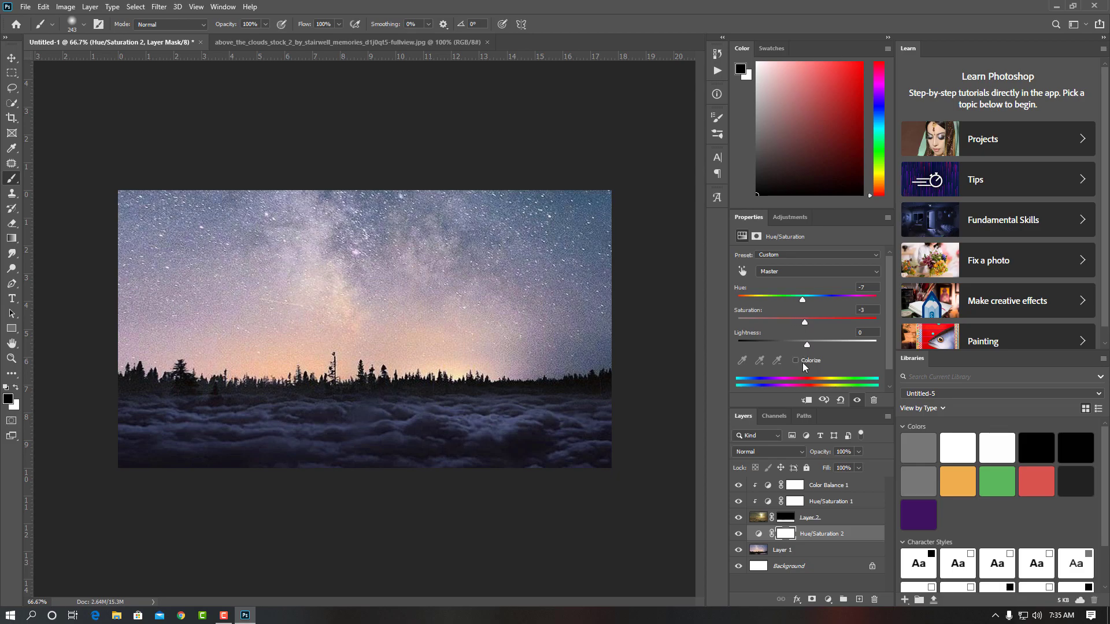
{"action": "mouse_move", "coordinate": [809, 344]}
{"action": "left_mouse_down"}
{"action": "mouse_move", "coordinate": [786, 343]}
{"action": "mouse_move", "coordinate": [818, 343]}
{"action": "mouse_move", "coordinate": [804, 346]}
{"action": "left_mouse_up"}
Add a top-level Color Balance layer with Cyan/Red +9, then select Layer 1
{"action": "left_click", "coordinate": [798, 581]}
{"action": "left_click", "coordinate": [828, 600]}
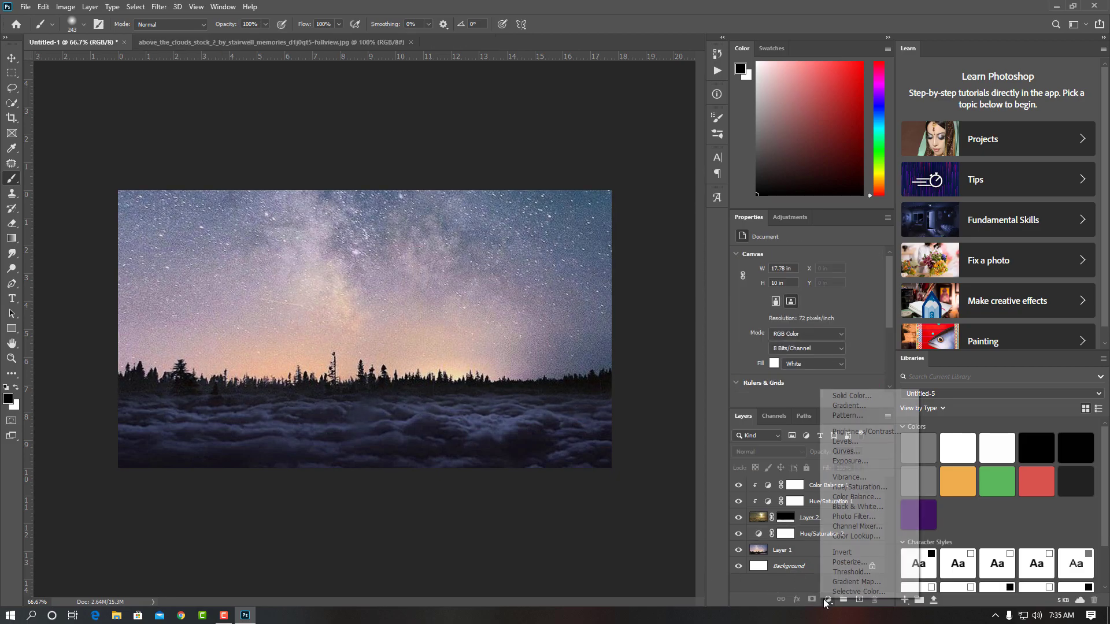
{"action": "left_click", "coordinate": [843, 499]}
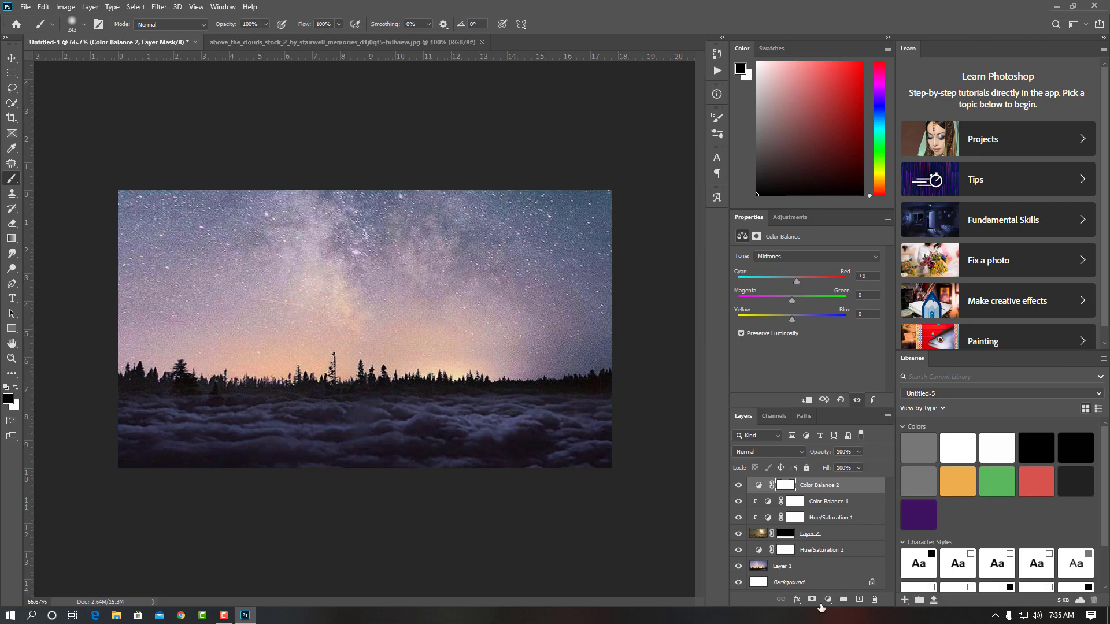
{"action": "left_click", "coordinate": [821, 567]}
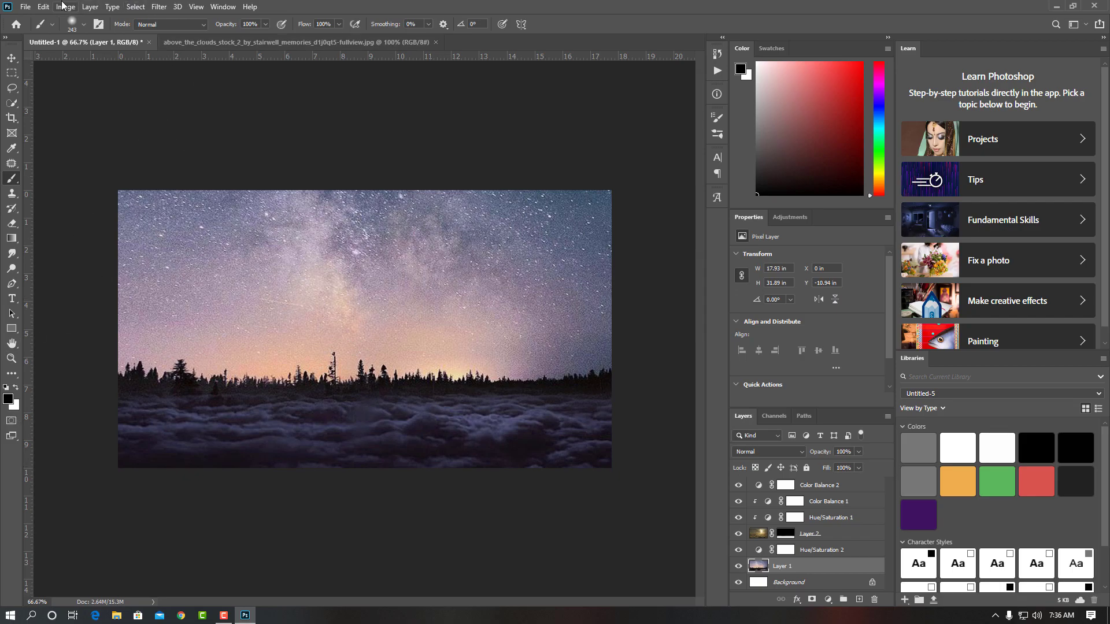
Open pexels-photo-747964.jpeg and close the clouds source photo
{"action": "left_click", "coordinate": [27, 8]}
{"action": "left_click", "coordinate": [38, 29]}
{"action": "scroll", "coordinate": [425, 217], "scroll_direction": "down", "scroll_amount": 3}
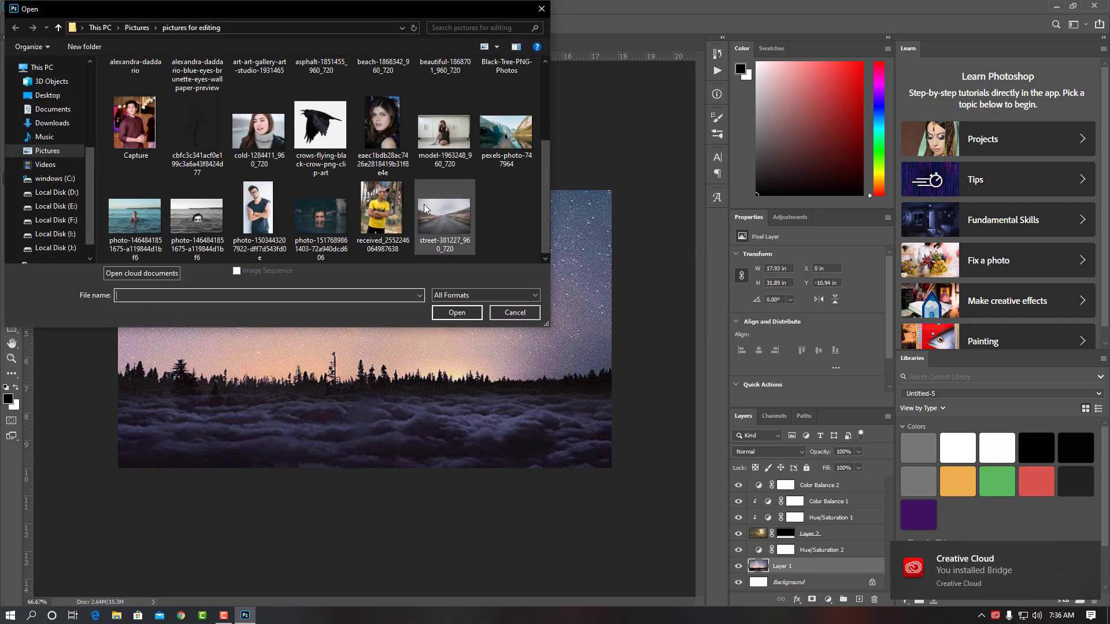
{"action": "left_click", "coordinate": [507, 133]}
{"action": "left_click", "coordinate": [462, 312]}
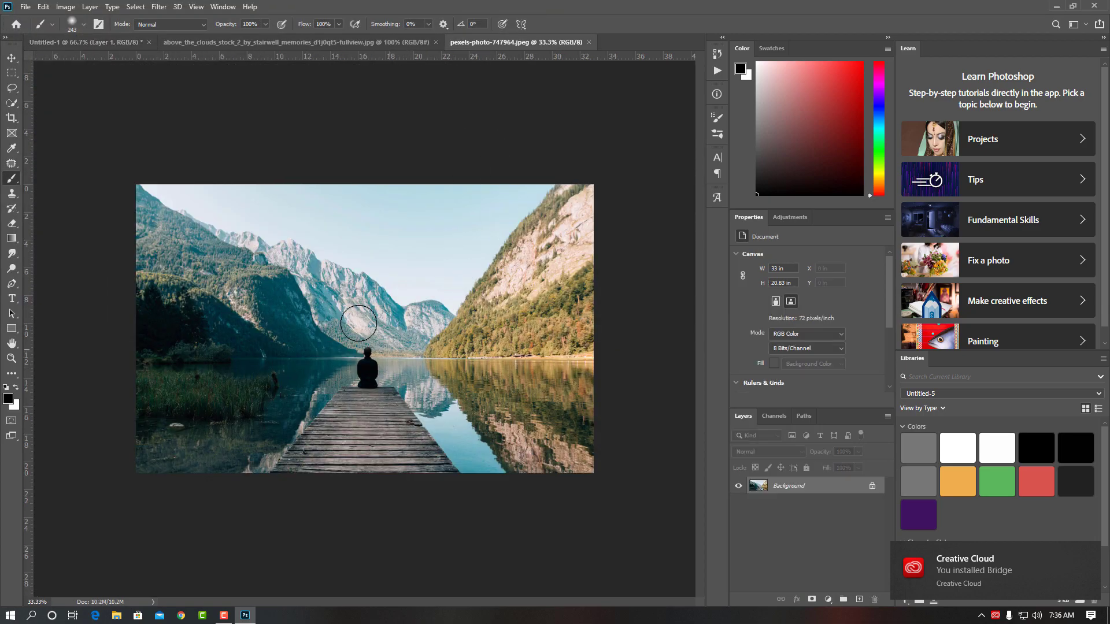
{"action": "left_click", "coordinate": [435, 42]}
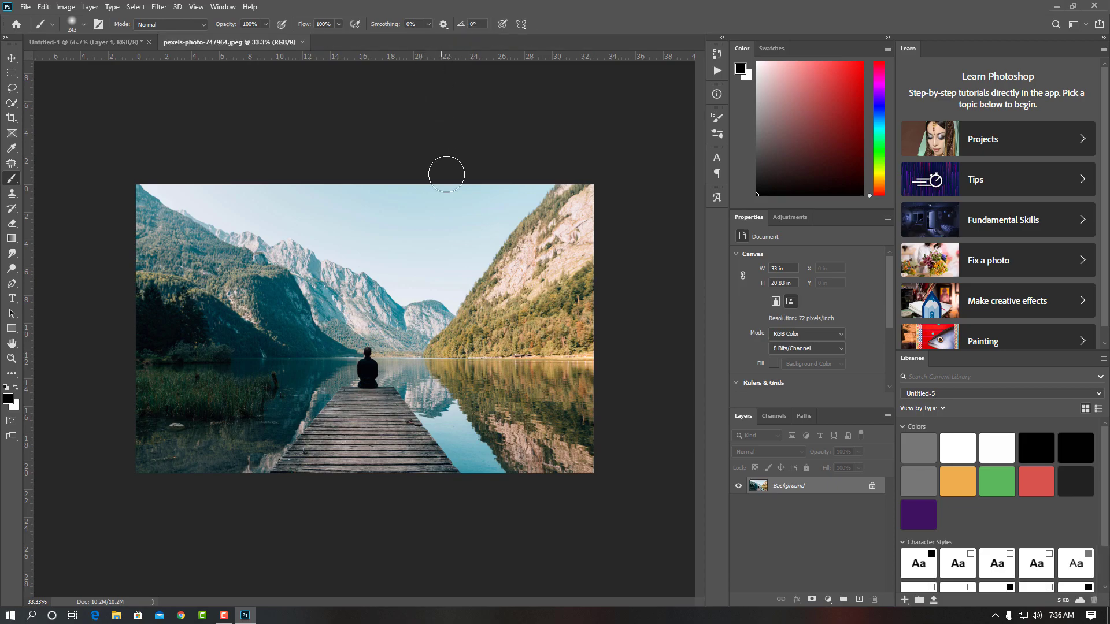
Select the seated person and wooden pier with a 16 px Quick Selection brush
{"action": "left_click", "coordinate": [12, 104]}
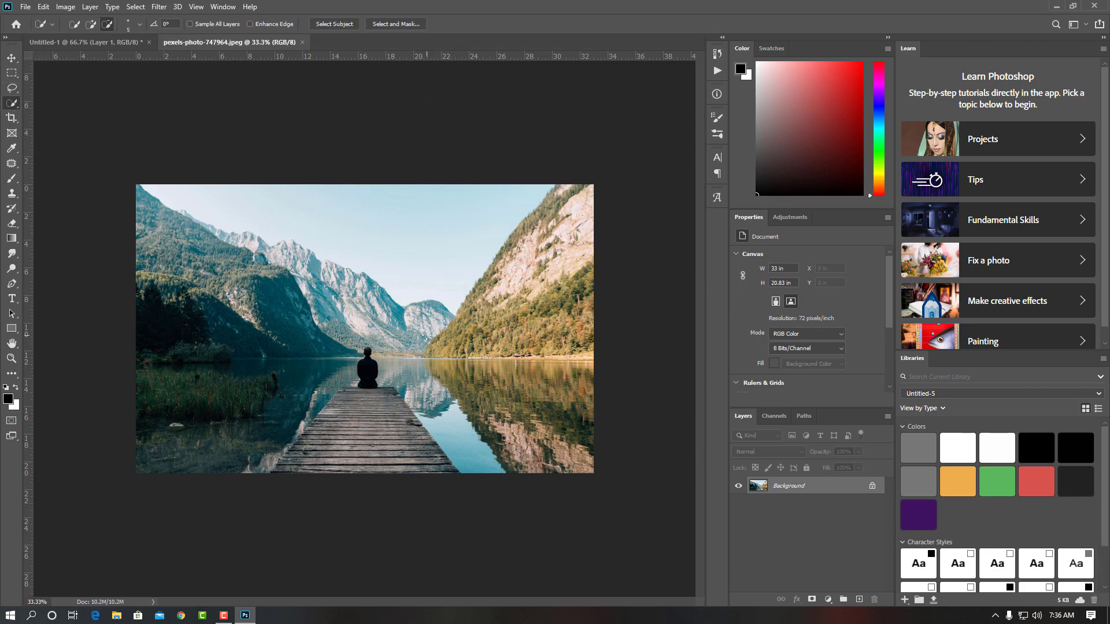
{"action": "key", "text": "ctrl+plus"}
{"action": "key", "text": "ctrl+plus"}
{"action": "key", "text": "ctrl+plus"}
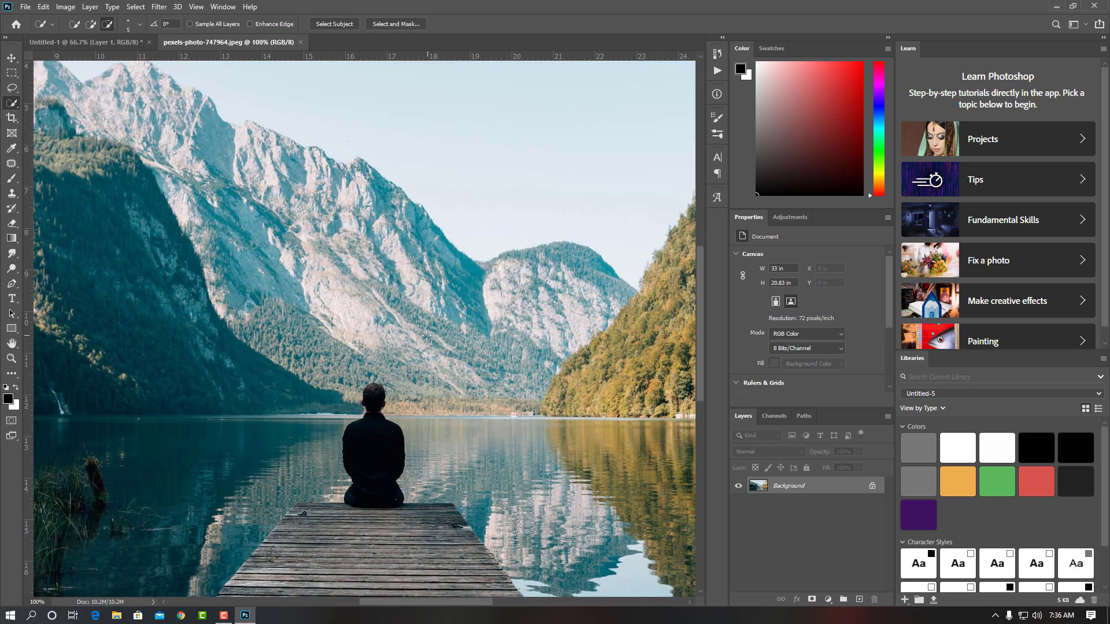
{"action": "scroll", "coordinate": [427, 336], "scroll_direction": "down", "scroll_amount": 3}
{"action": "scroll", "coordinate": [413, 327], "scroll_direction": "down", "scroll_amount": 3}
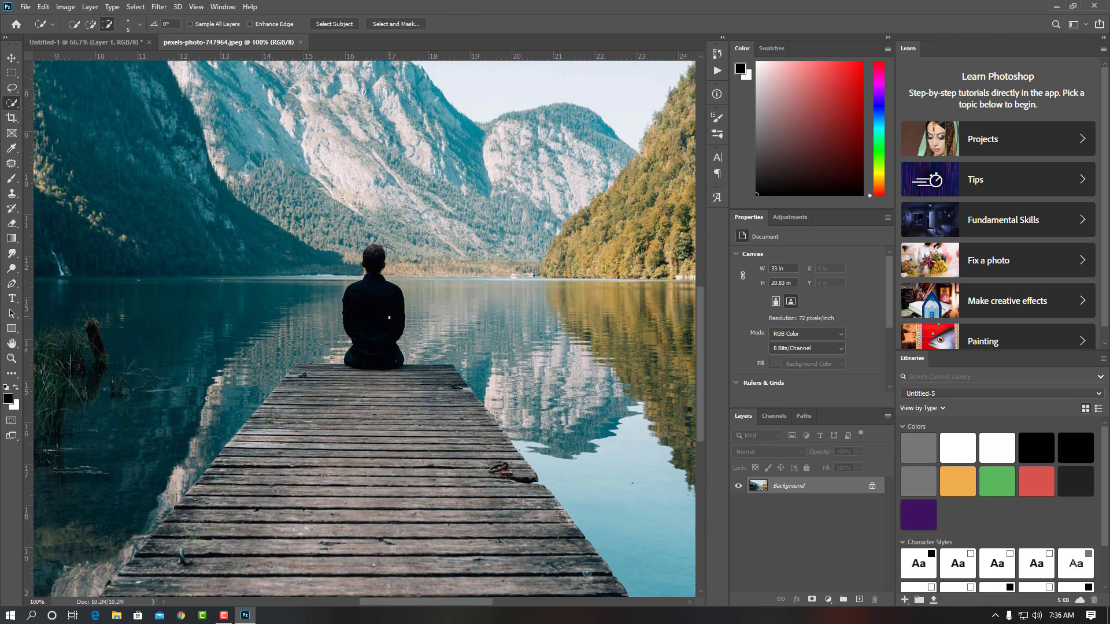
{"action": "left_click", "coordinate": [90, 23]}
{"action": "left_click", "coordinate": [139, 25]}
{"action": "left_click", "coordinate": [95, 57]}
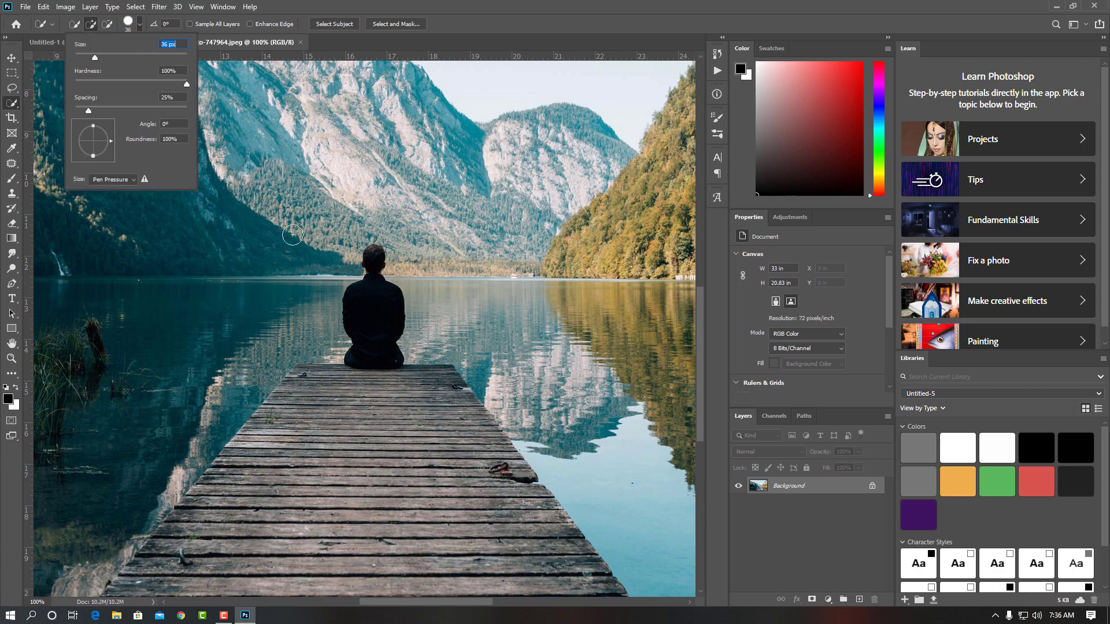
{"action": "left_click", "coordinate": [83, 56]}
{"action": "scroll", "coordinate": [370, 277], "scroll_direction": "down", "scroll_amount": 1}
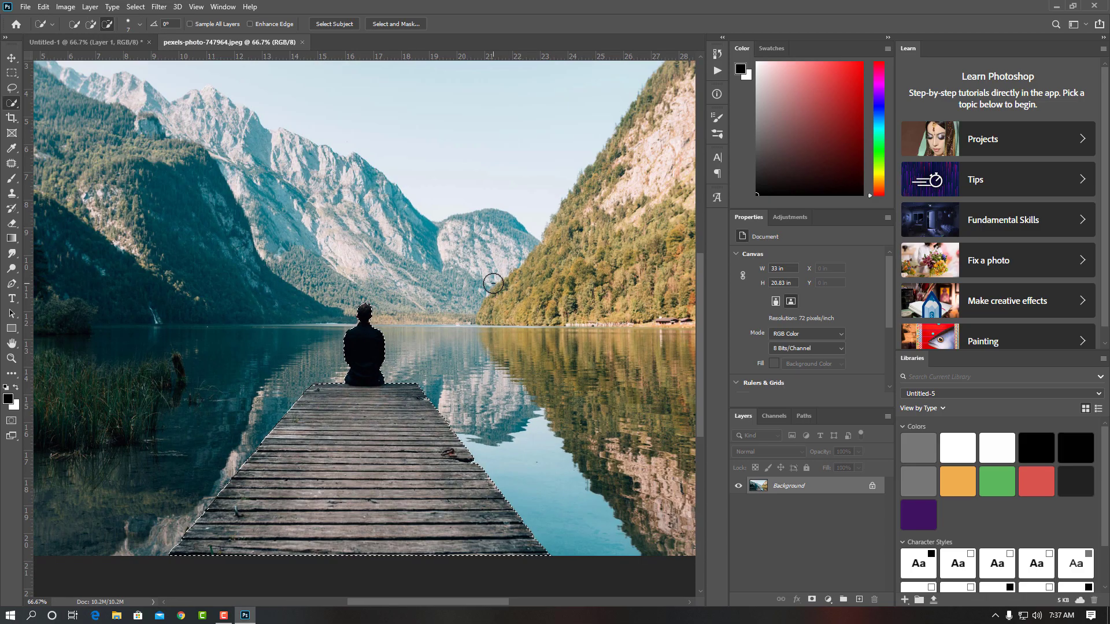
Move the selected person and pier into the composite as the top layer
{"action": "key", "text": "v"}
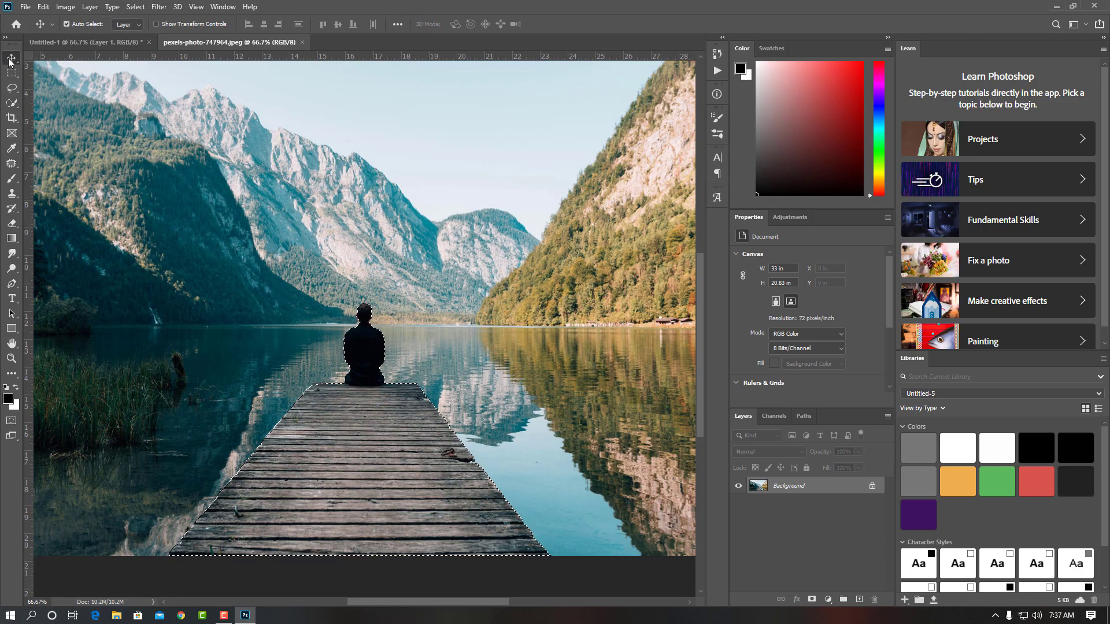
{"action": "left_click_drag", "start_coordinate": [394, 455], "coordinate": [116, 43]}
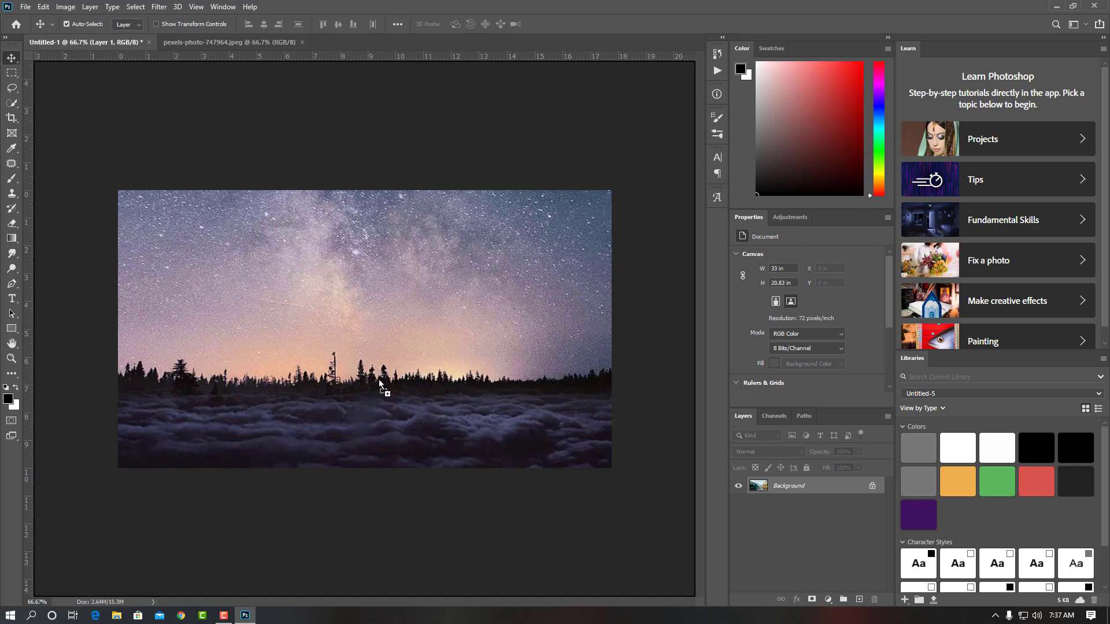
{"action": "mouse_move", "coordinate": [116, 42]}
{"action": "left_mouse_down"}
{"action": "mouse_move", "coordinate": [378, 384]}
{"action": "mouse_move", "coordinate": [390, 428]}
{"action": "left_mouse_up"}
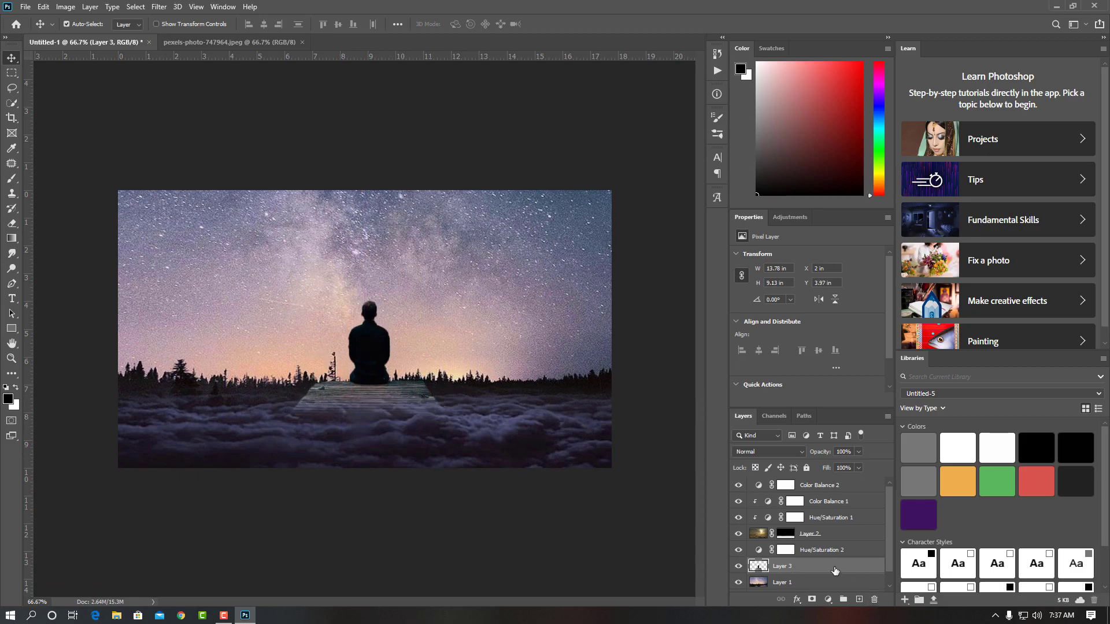
{"action": "left_click_drag", "start_coordinate": [836, 571], "coordinate": [827, 485]}
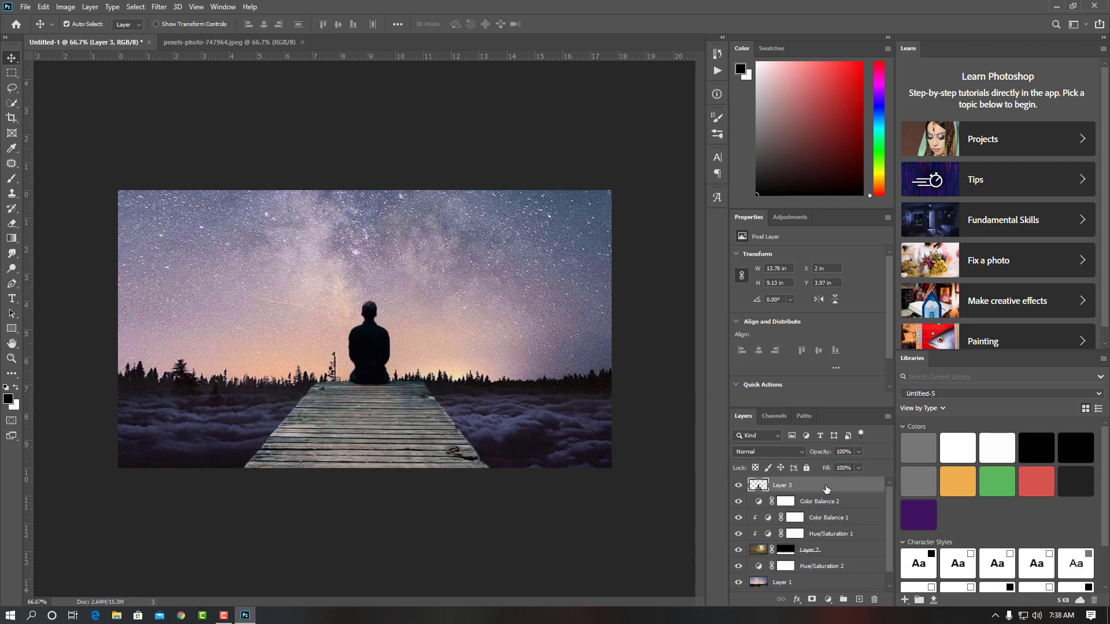
{"action": "left_click_drag", "start_coordinate": [357, 421], "coordinate": [359, 417]}
Scale the pier layer to about 60% and place it at the bottom centre
{"action": "key", "text": "ctrl+t"}
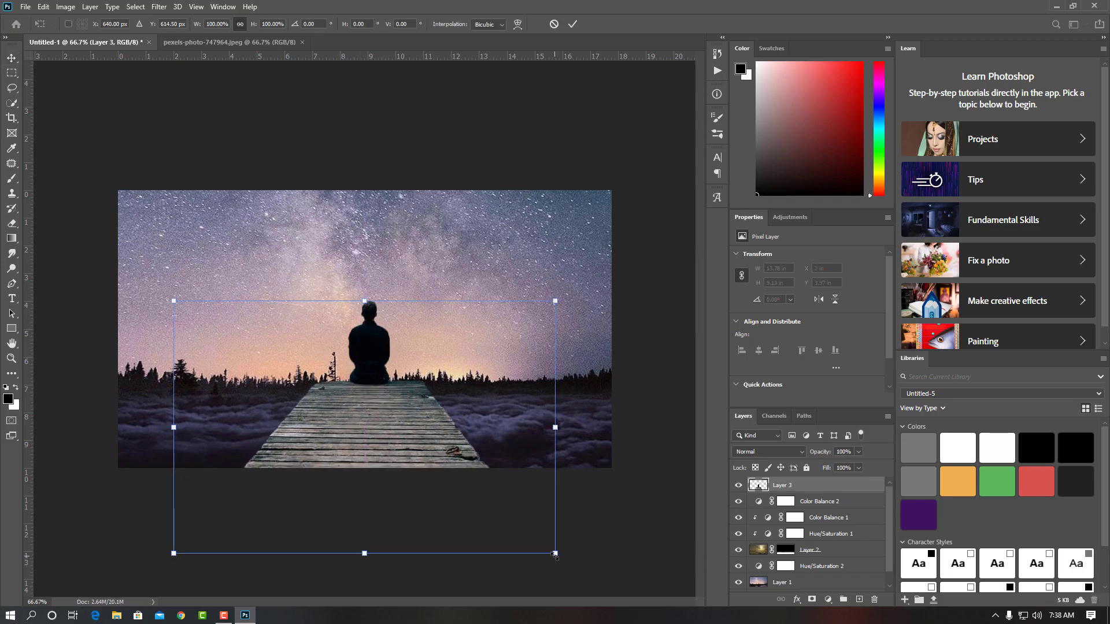
{"action": "left_click_drag", "start_coordinate": [555, 554], "coordinate": [463, 524]}
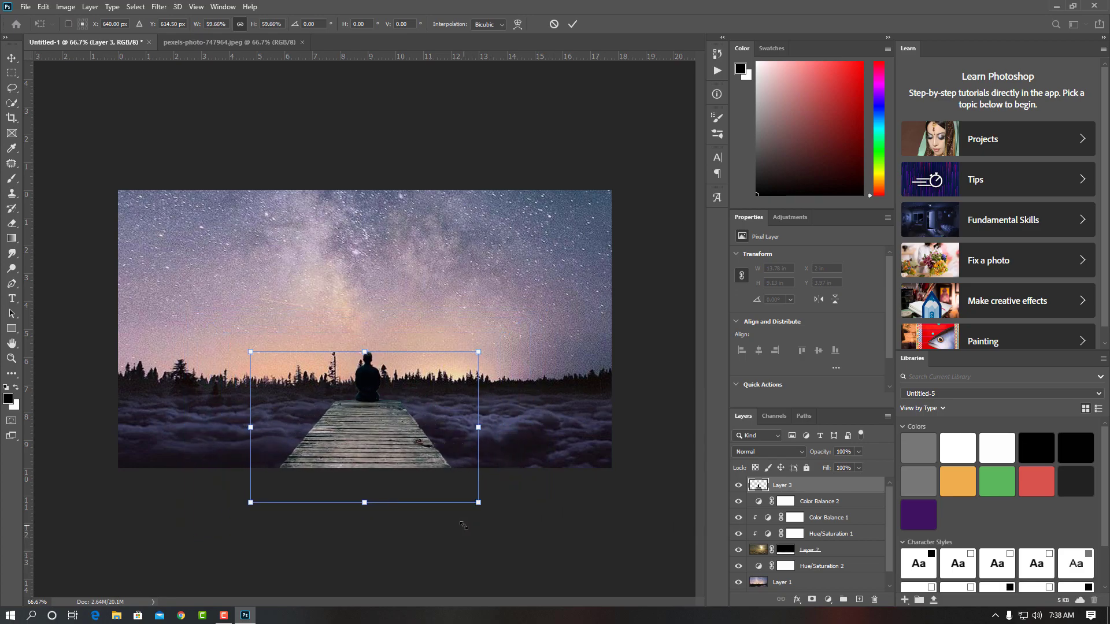
{"action": "left_click", "coordinate": [573, 24]}
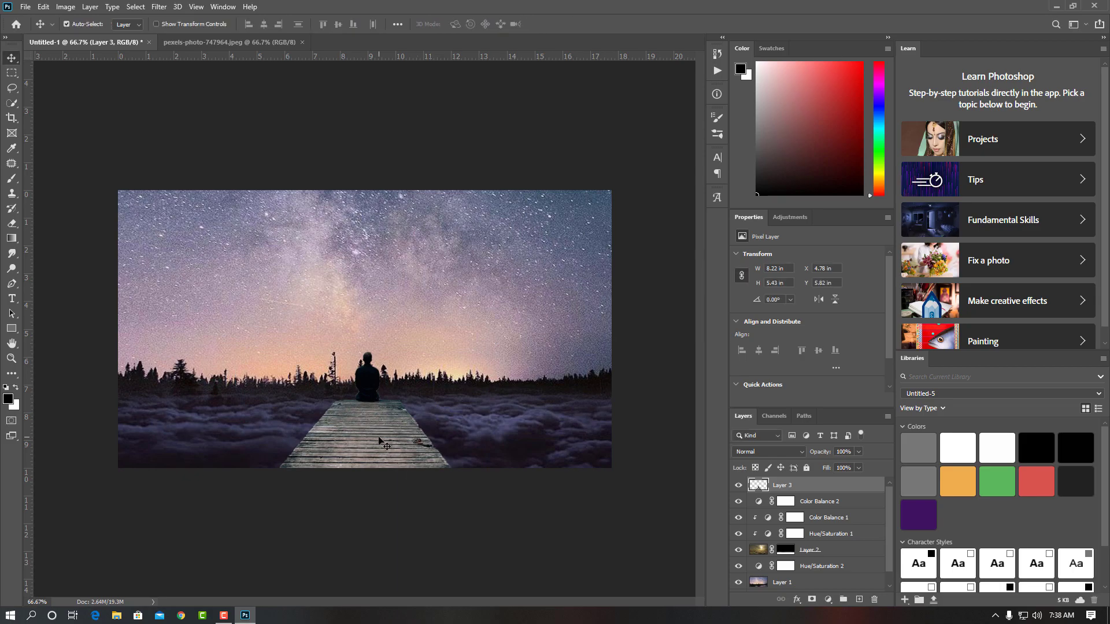
{"action": "left_click_drag", "start_coordinate": [380, 425], "coordinate": [384, 438]}
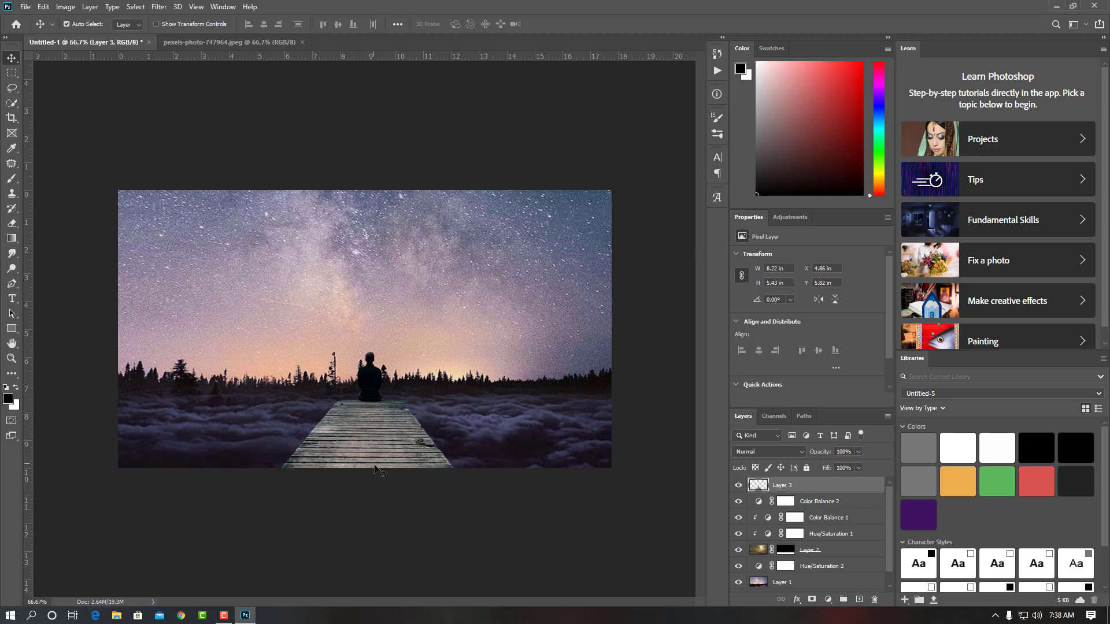
Add a Hue/Saturation adjustment layer with Hue +51 and Lightness -9
{"action": "left_click", "coordinate": [827, 600]}
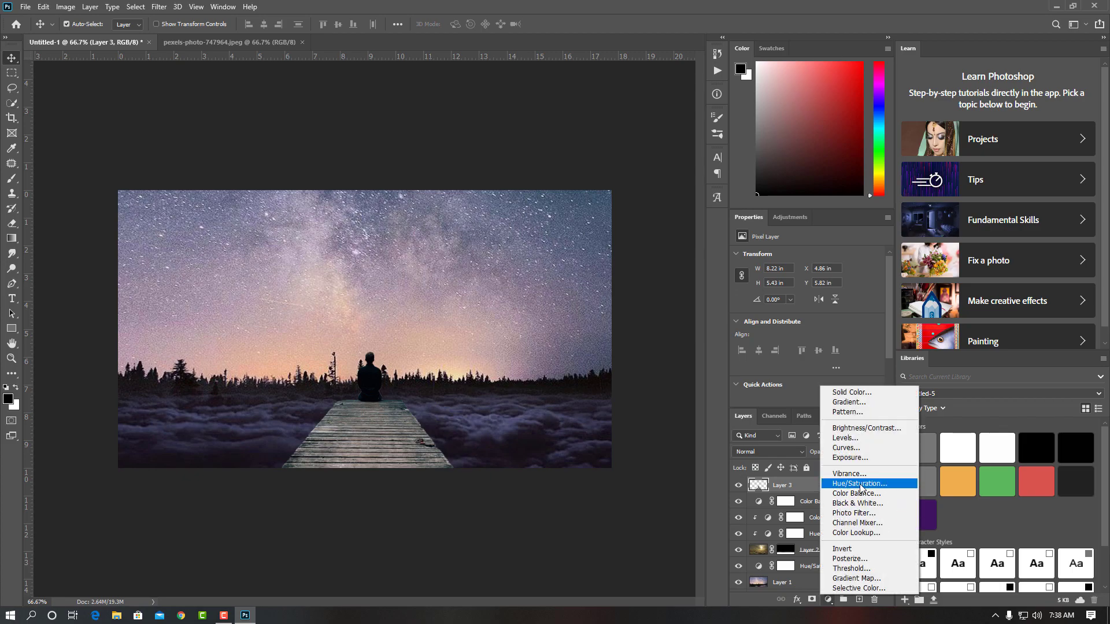
{"action": "left_click", "coordinate": [861, 484]}
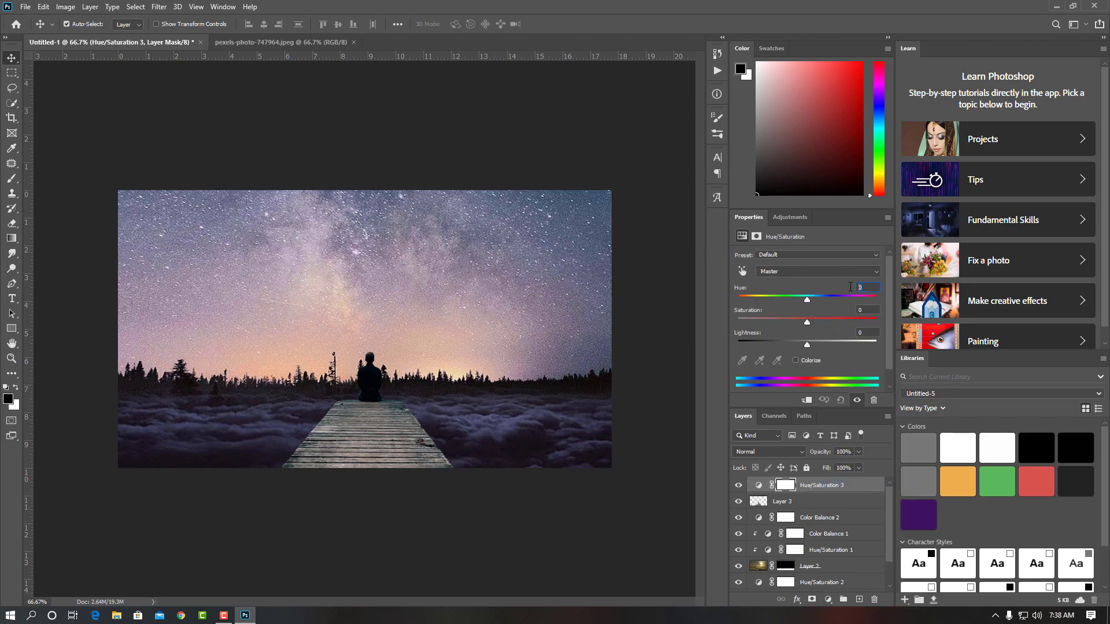
{"action": "type", "text": "51"}
{"action": "key", "text": "Tab"}
{"action": "type", "text": "-2"}
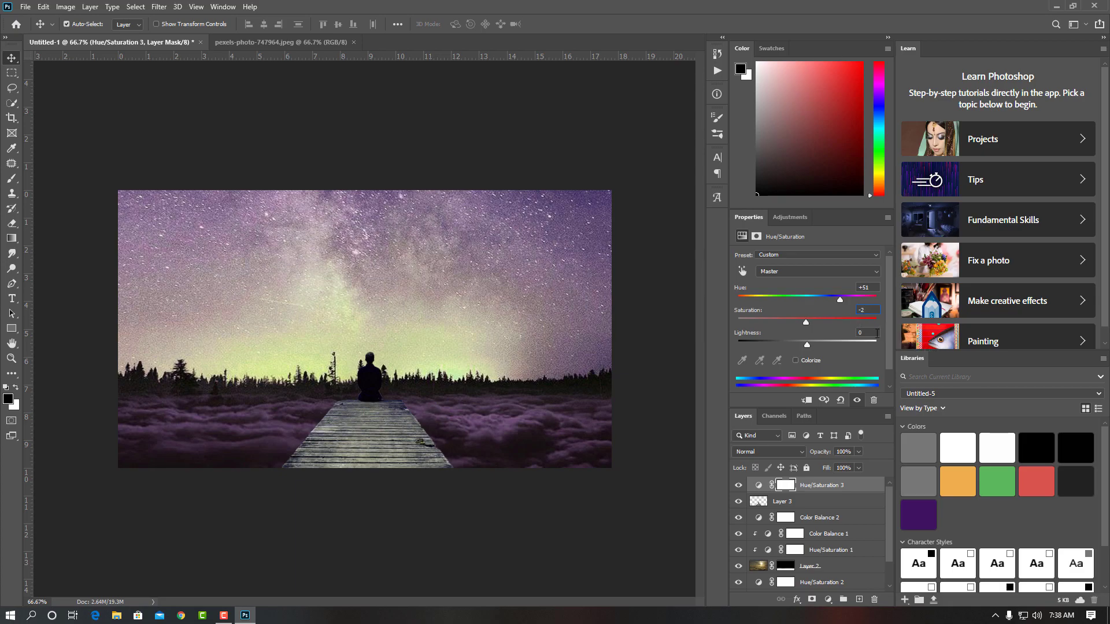
{"action": "type", "text": "-9"}
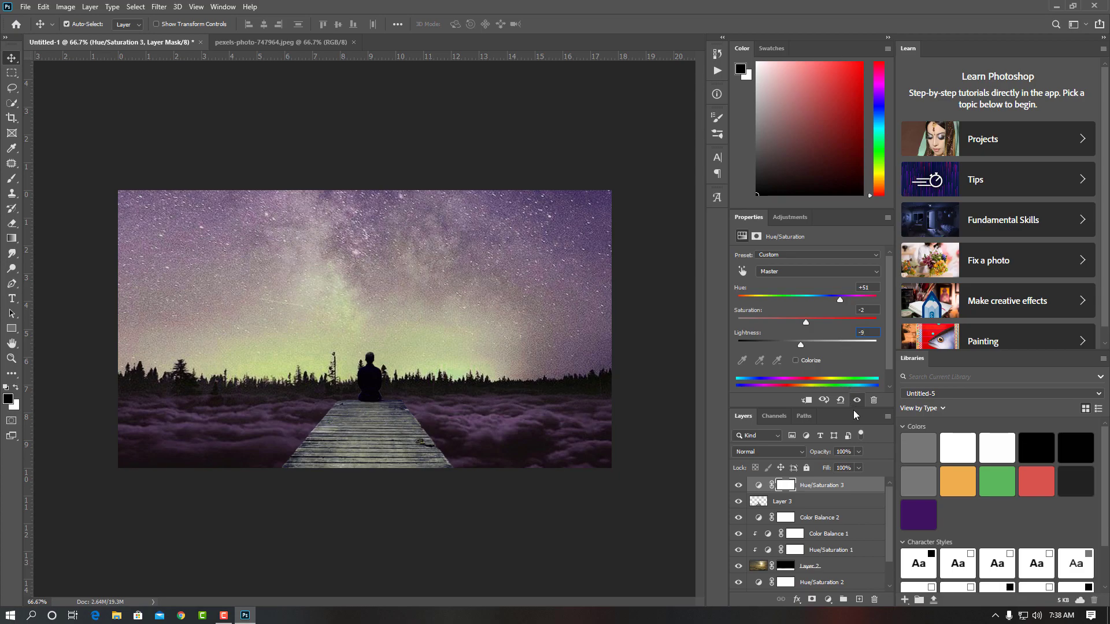
Clip the Hue/Saturation layer to Layer 3, briefly unclipping it to compare
{"action": "left_click", "coordinate": [807, 400]}
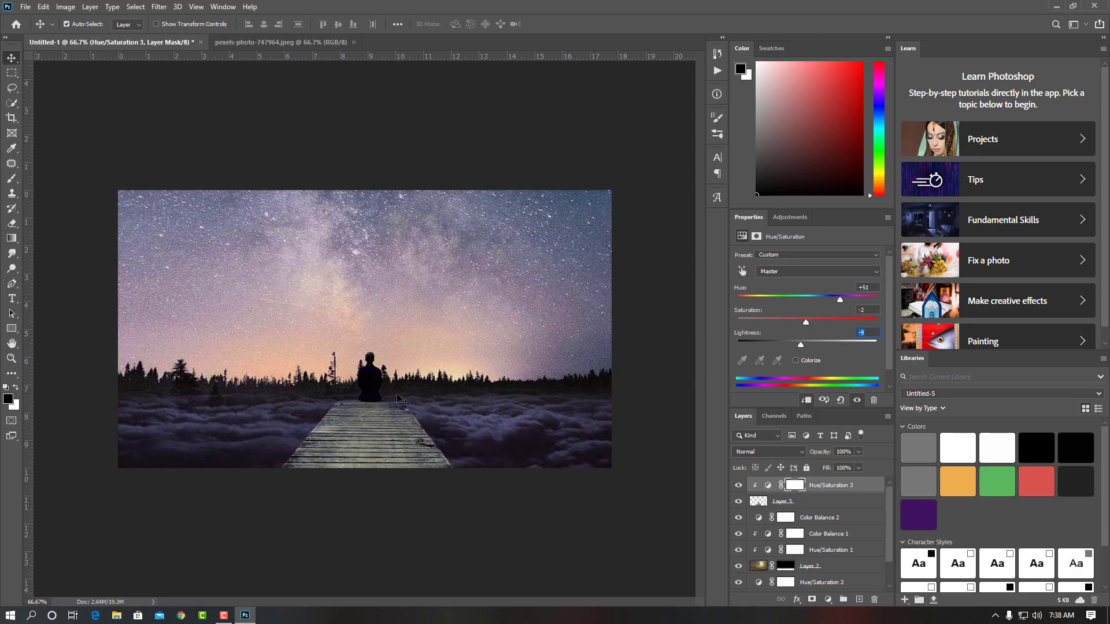
{"action": "left_click", "coordinate": [806, 400]}
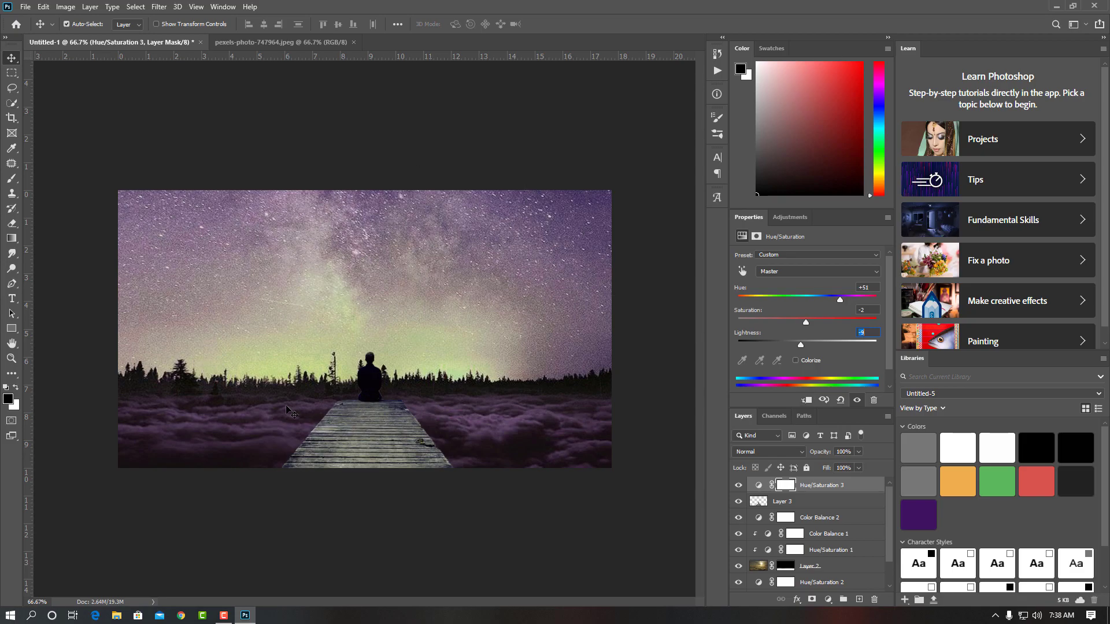
{"action": "left_click", "coordinate": [805, 400]}
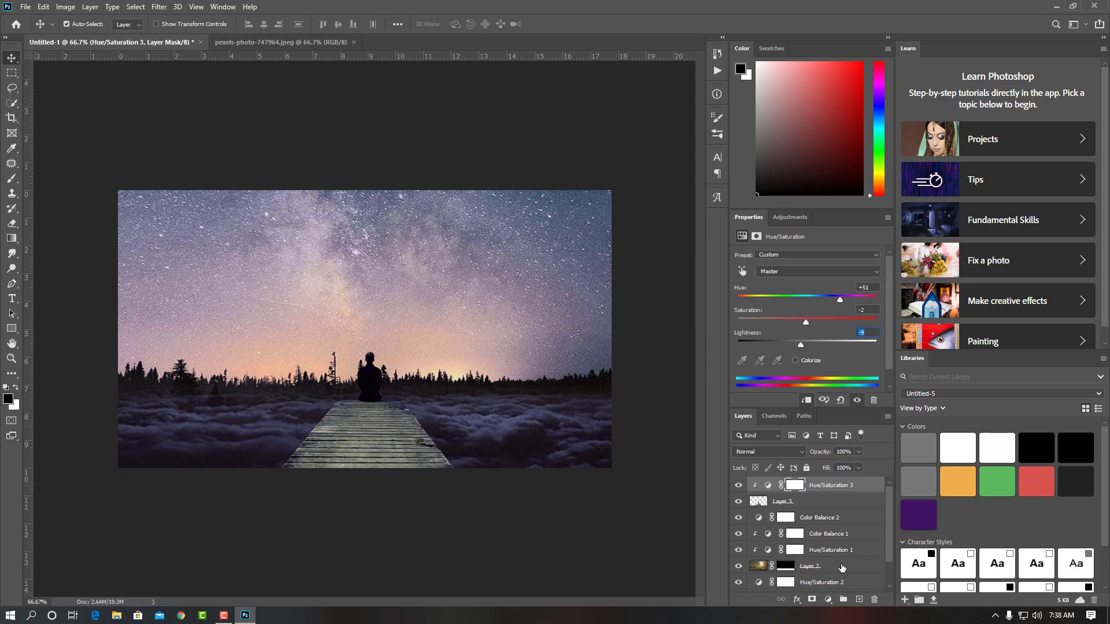
{"action": "left_click", "coordinate": [828, 600]}
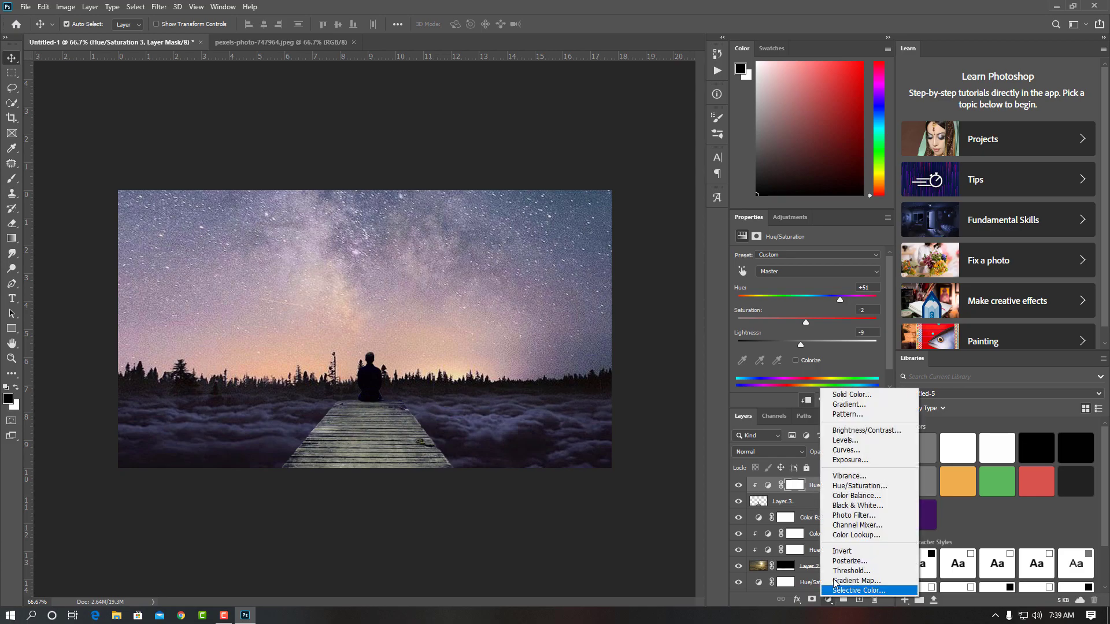
Add a Color Balance layer with midtones Red +7 and Blue +25, clipped to Layer 3
{"action": "left_click", "coordinate": [853, 496]}
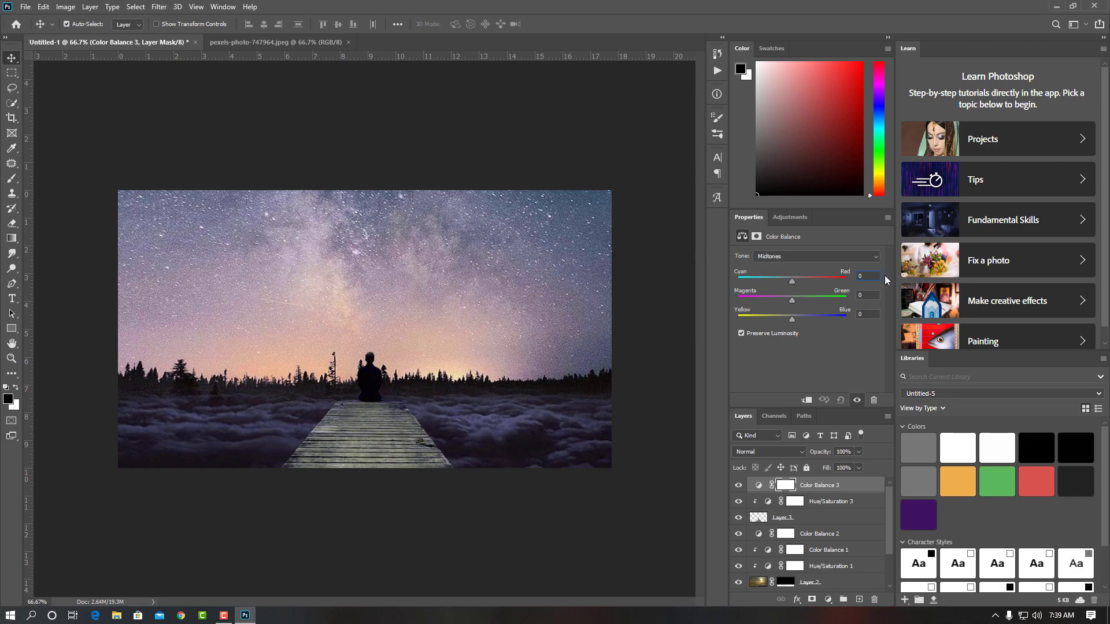
{"action": "type", "text": "7"}
{"action": "left_click", "coordinate": [809, 400]}
{"action": "key", "text": "Tab"}
{"action": "type", "text": "+25"}
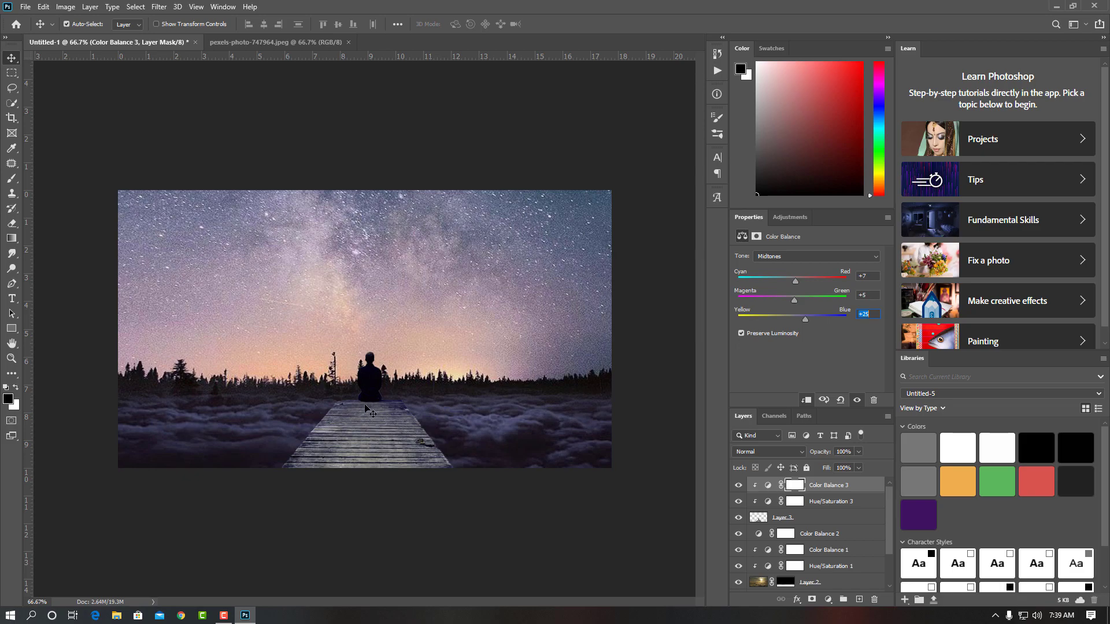
{"action": "left_click", "coordinate": [816, 517]}
{"action": "left_click", "coordinate": [828, 493]}
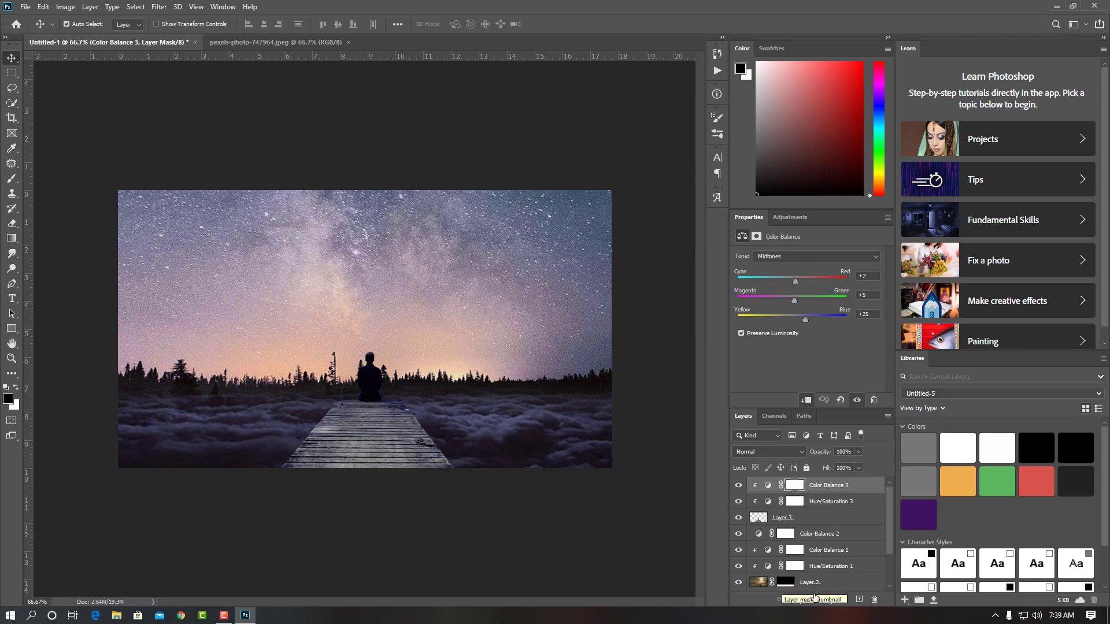
Add a Curves layer clipped to Layer 3, lowering the highlight point to darken it
{"action": "left_click", "coordinate": [829, 602]}
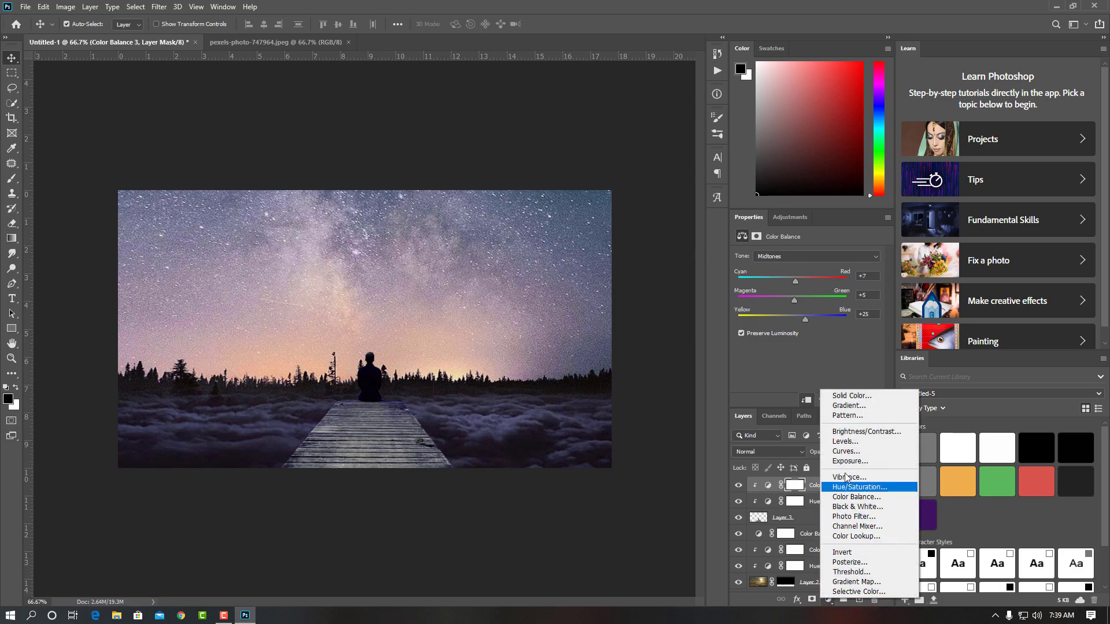
{"action": "left_click", "coordinate": [850, 451]}
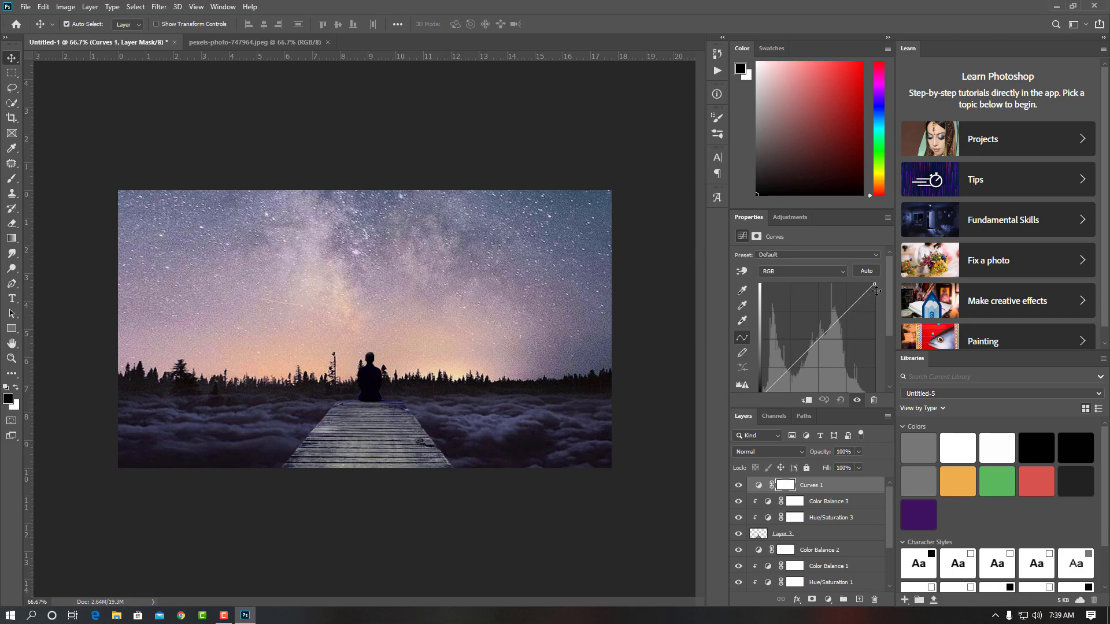
{"action": "left_click_drag", "start_coordinate": [874, 284], "coordinate": [875, 345]}
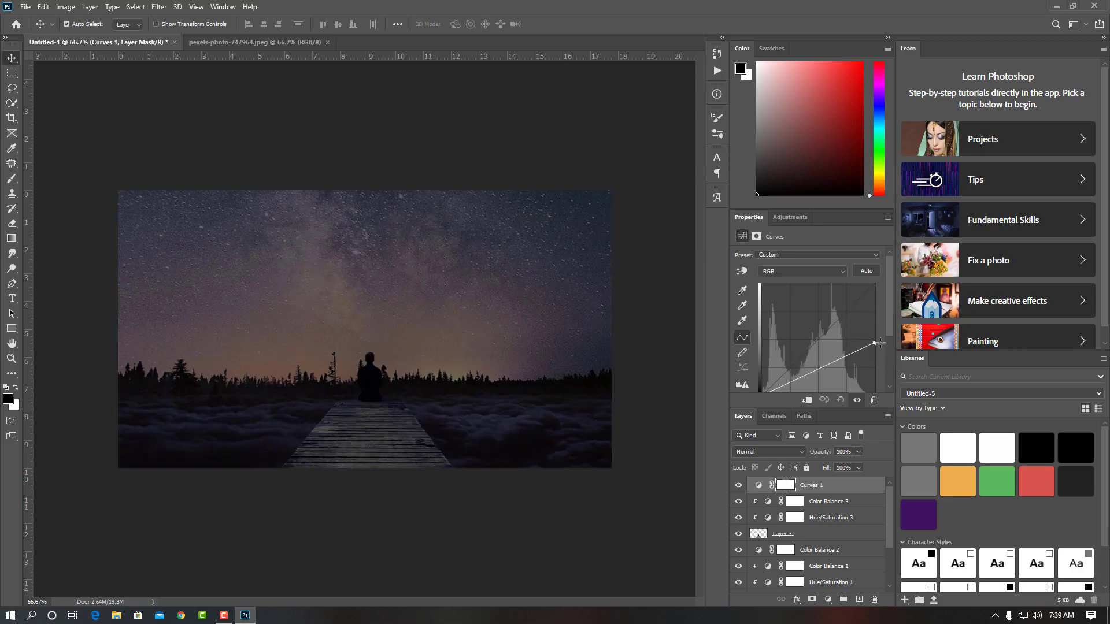
{"action": "left_click", "coordinate": [801, 399]}
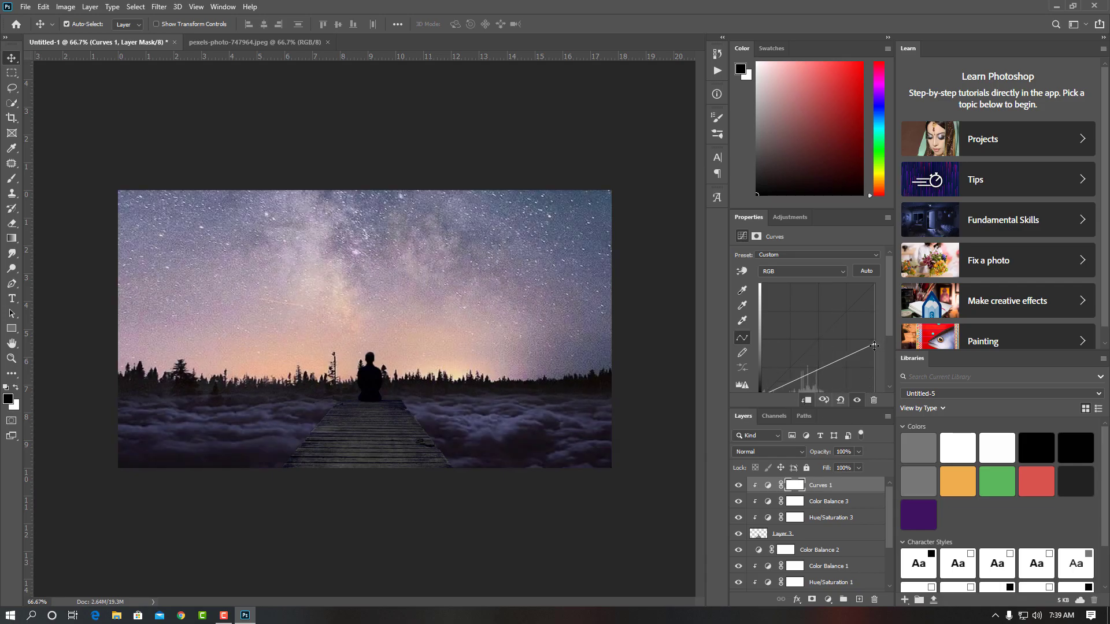
{"action": "left_click_drag", "start_coordinate": [875, 345], "coordinate": [873, 328]}
{"action": "left_click_drag", "start_coordinate": [874, 318], "coordinate": [874, 318]}
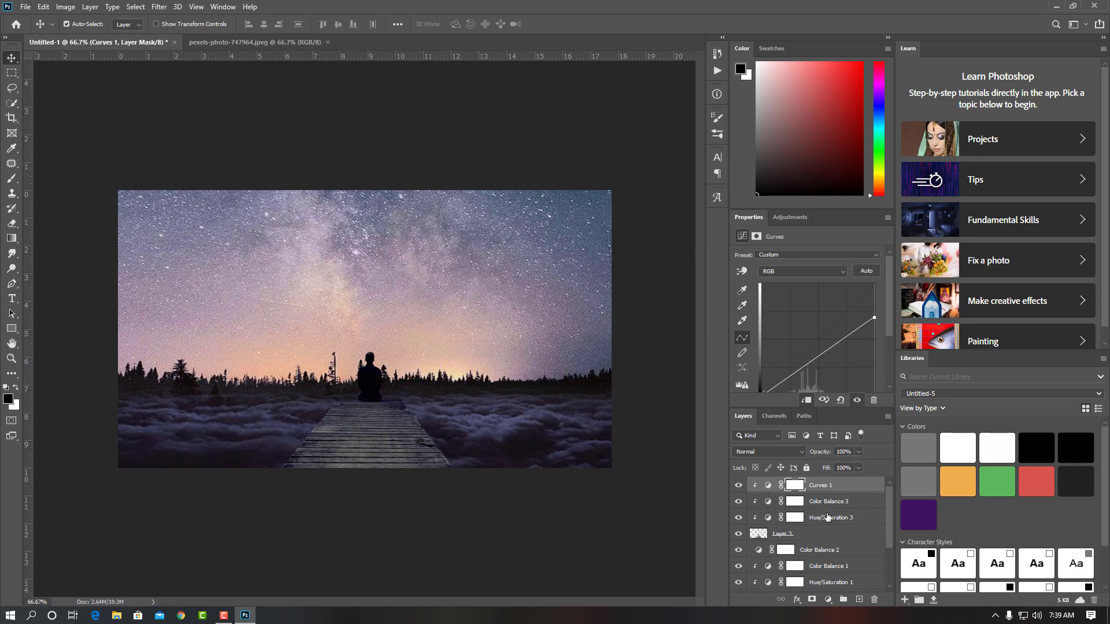
Deselect the Curves layer and bring up File > Open on the pictures for editing folder
{"action": "left_click", "coordinate": [399, 520]}
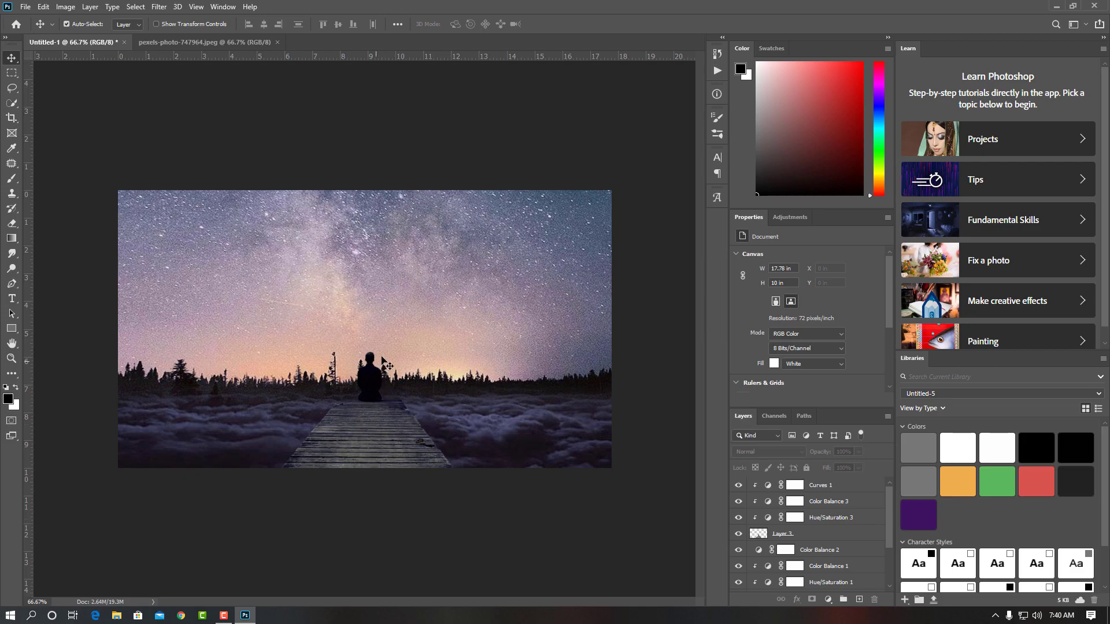
{"action": "left_click", "coordinate": [44, 6]}
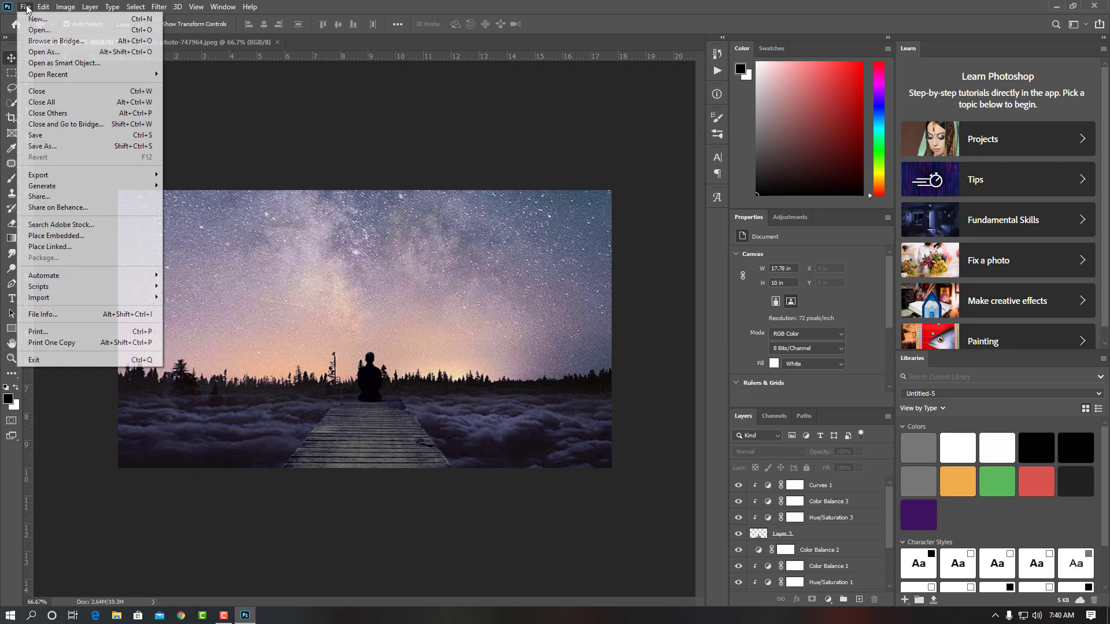
{"action": "left_click", "coordinate": [116, 30]}
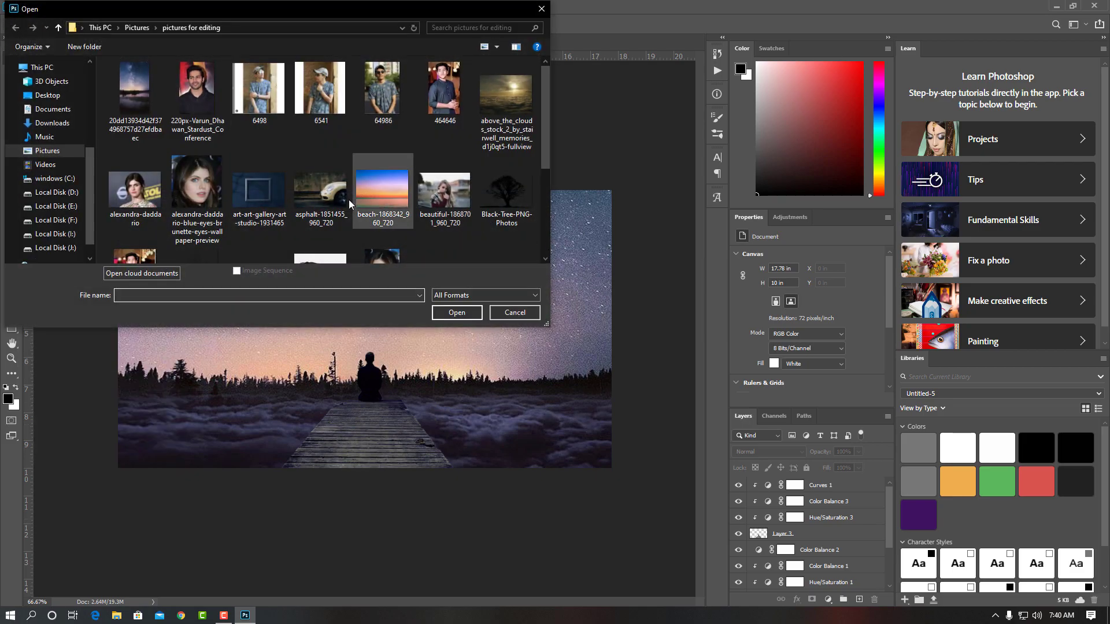
Open the art-gallery photo and Quick Select its picture frame
{"action": "left_click", "coordinate": [280, 196]}
{"action": "left_click", "coordinate": [450, 312]}
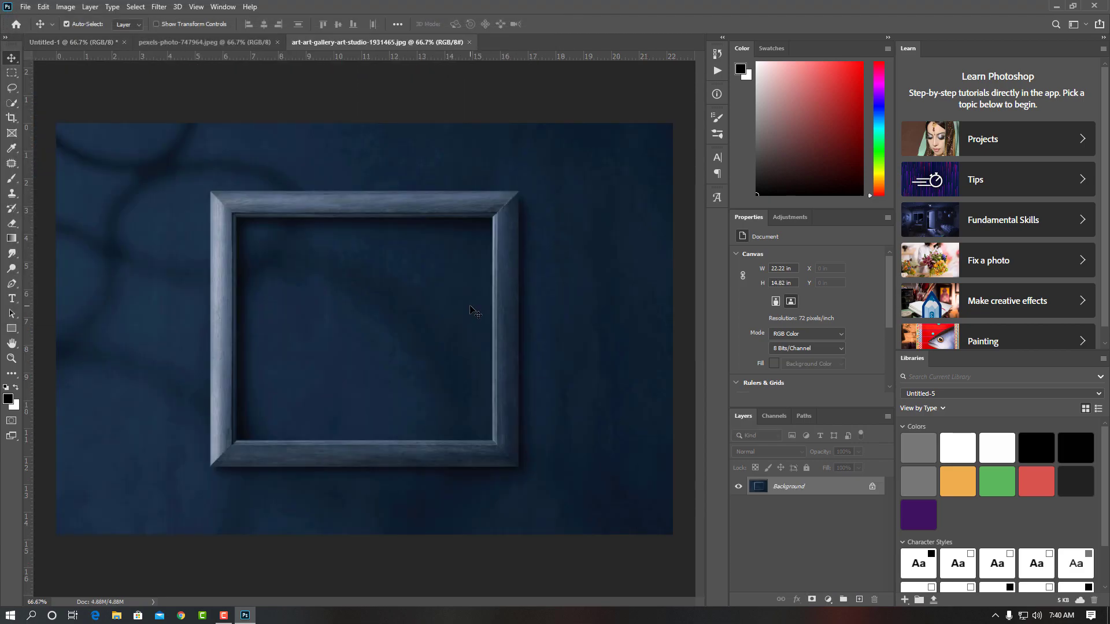
{"action": "left_click", "coordinate": [12, 104]}
{"action": "left_click", "coordinate": [232, 253]}
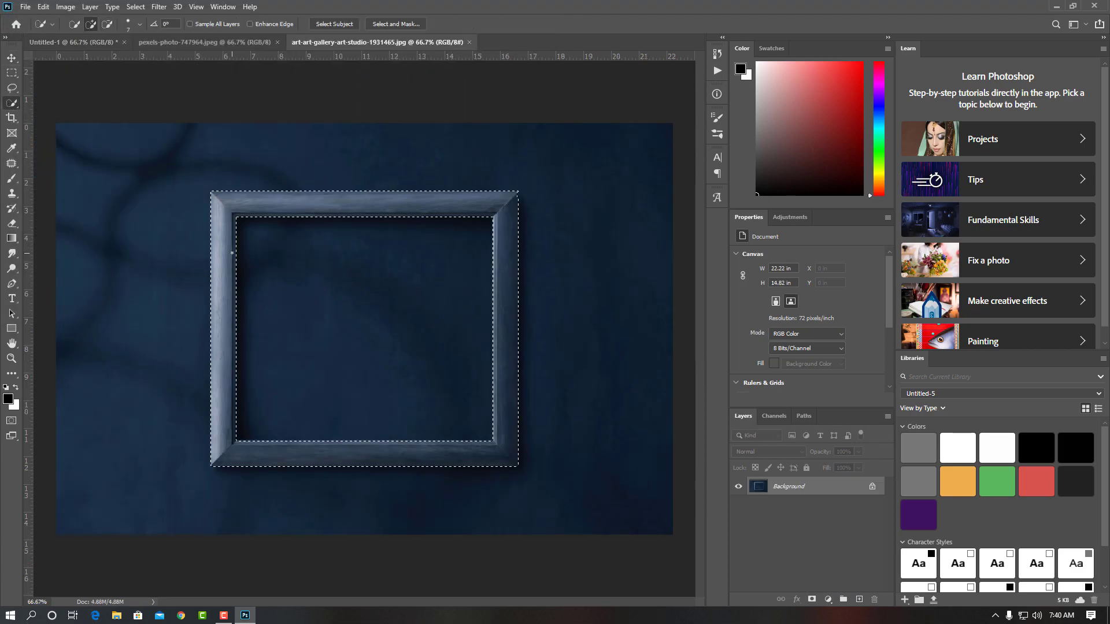
Drag the selected frame into Untitled-1 as Layer 4 and close the pexels-photo document
{"action": "key", "text": "v"}
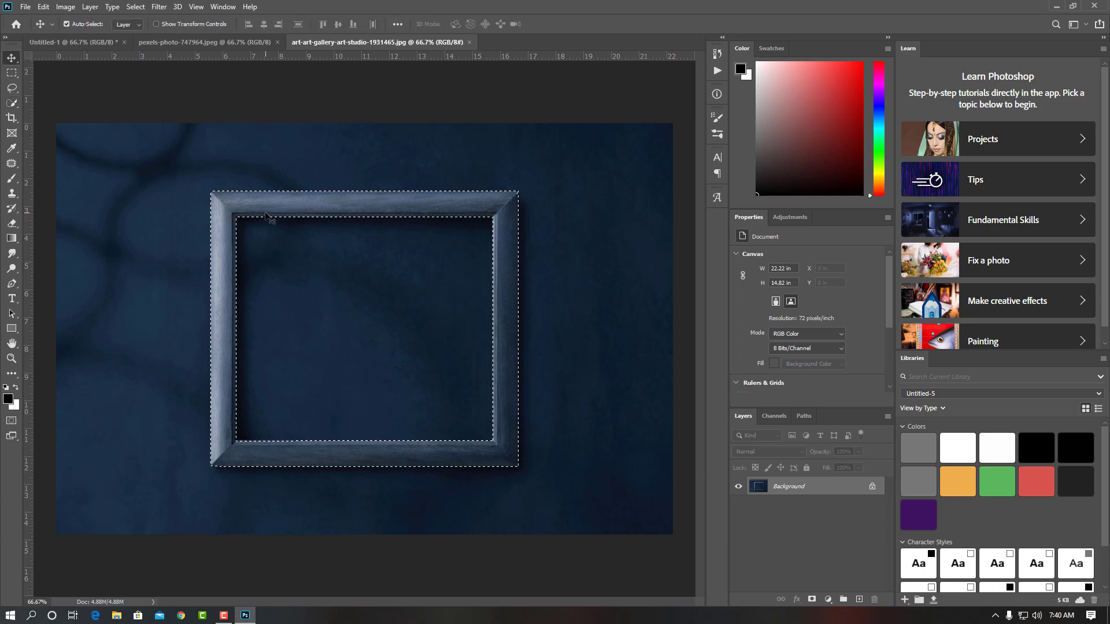
{"action": "left_click_drag", "start_coordinate": [234, 183], "coordinate": [164, 75]}
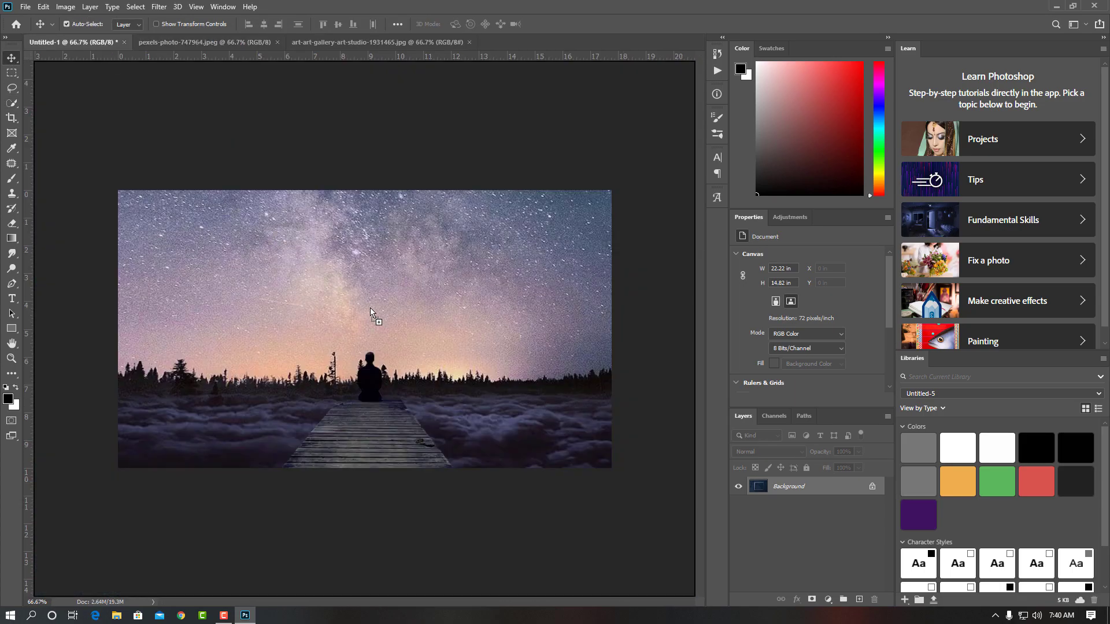
{"action": "left_click_drag", "start_coordinate": [164, 75], "coordinate": [370, 307]}
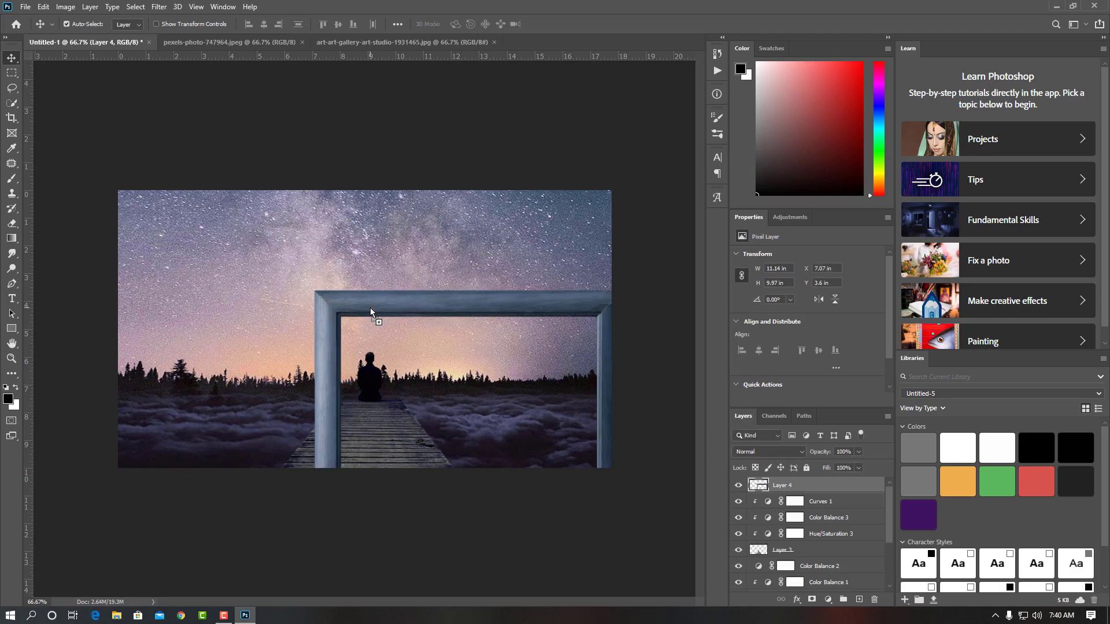
{"action": "left_click", "coordinate": [302, 42]}
Close the art-gallery document and rotate Layer 4 about 40° into a skewed diamond over the pier
{"action": "left_click", "coordinate": [340, 42]}
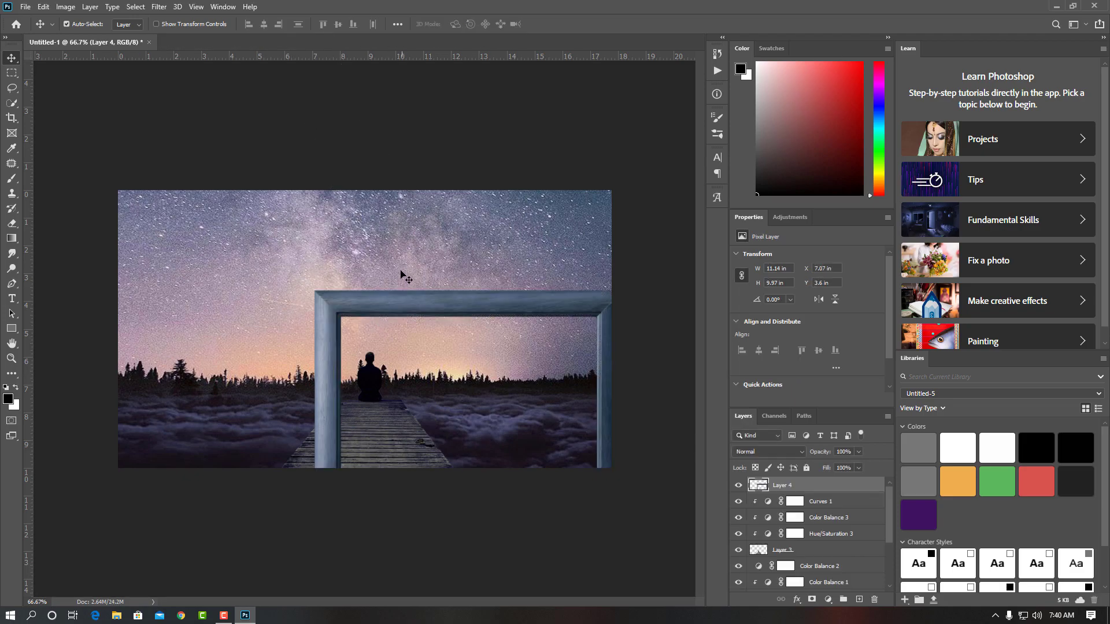
{"action": "key", "text": "ctrl+t"}
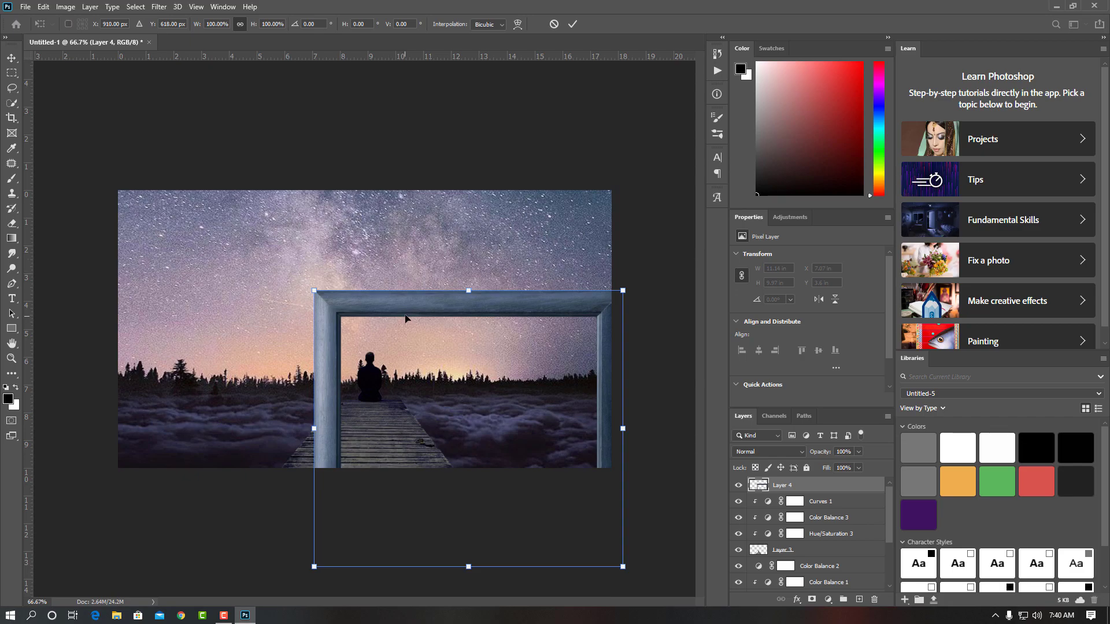
{"action": "left_click_drag", "start_coordinate": [406, 318], "coordinate": [320, 205]}
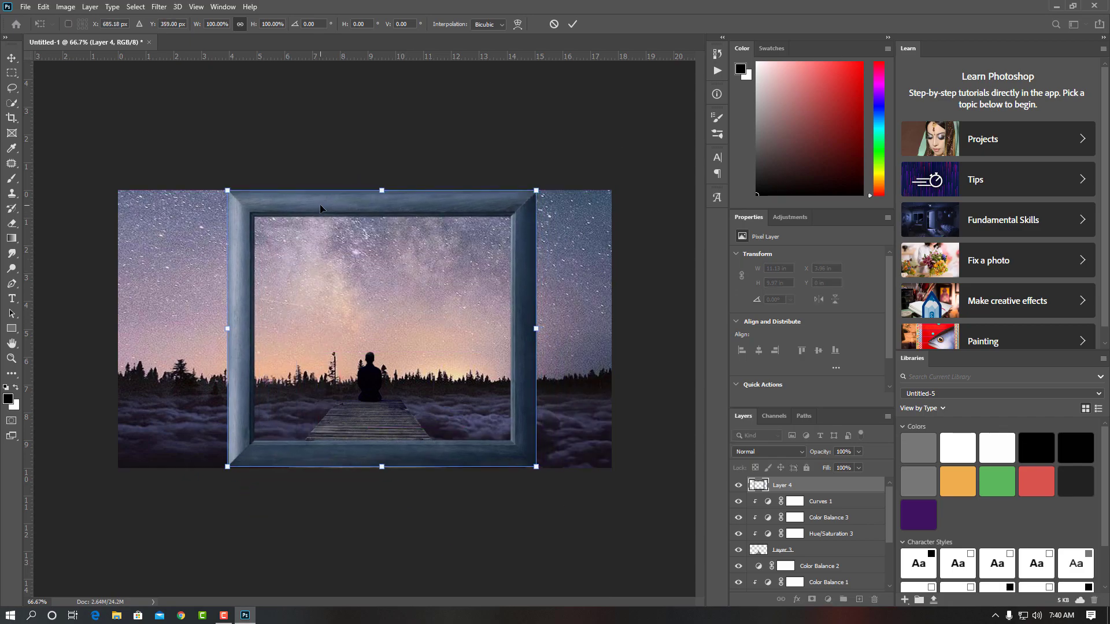
{"action": "left_click_drag", "start_coordinate": [549, 169], "coordinate": [577, 316]}
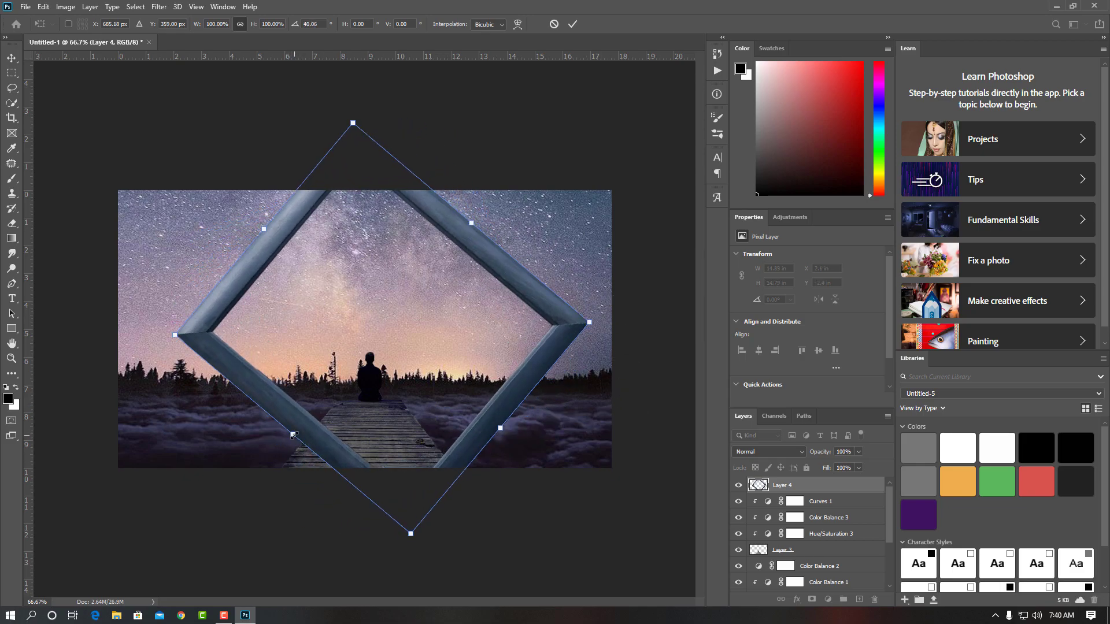
{"action": "left_click_drag", "start_coordinate": [292, 435], "coordinate": [257, 449]}
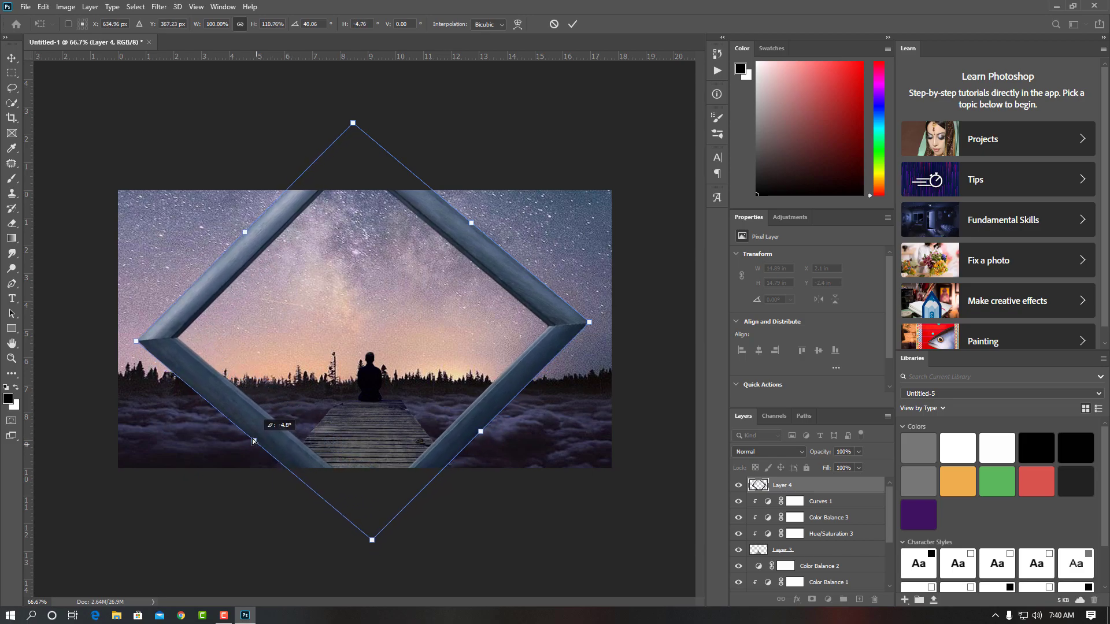
{"action": "left_click_drag", "start_coordinate": [257, 450], "coordinate": [256, 443]}
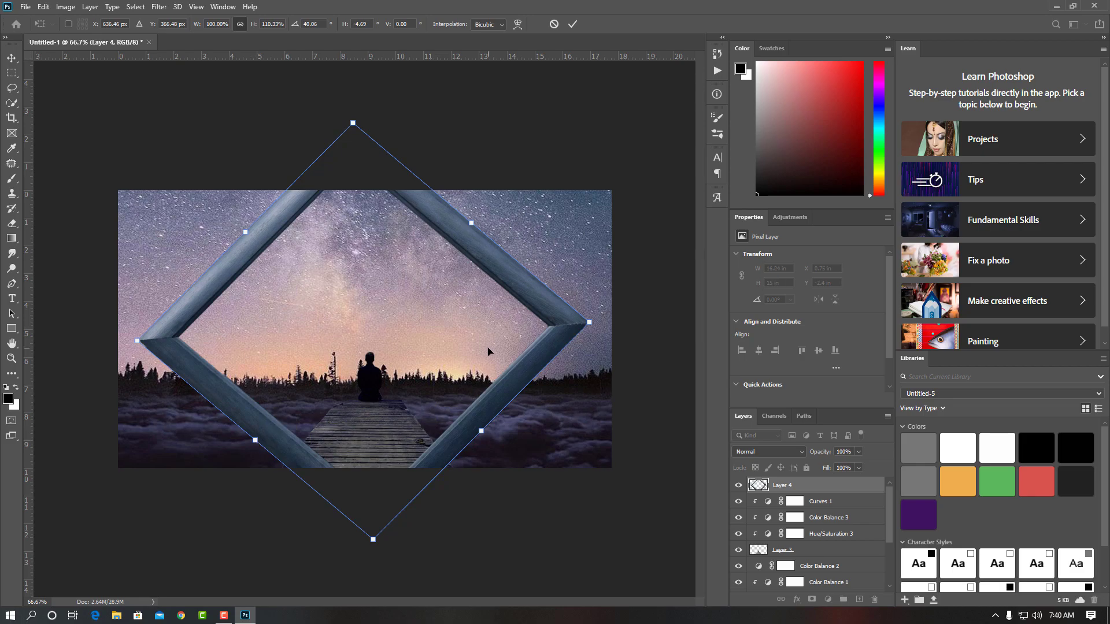
{"action": "key", "text": "Return"}
Paint black on Layer 4's mask to hide the frame's lower ends in the clouds
{"action": "left_click", "coordinate": [12, 178]}
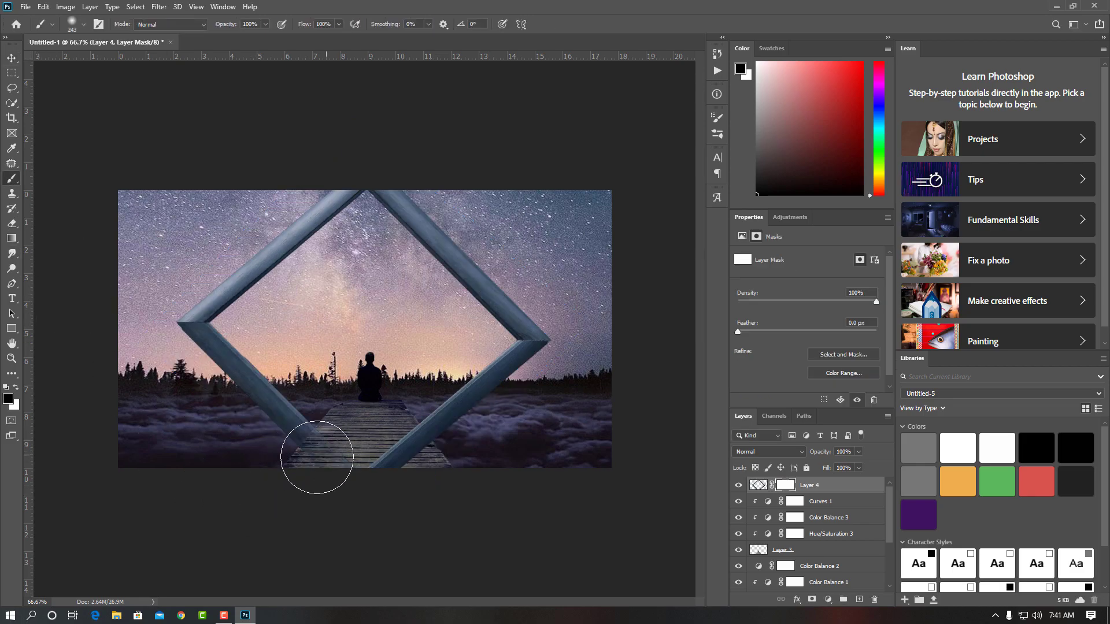
{"action": "mouse_move", "coordinate": [322, 483]}
{"action": "left_mouse_down"}
{"action": "mouse_move", "coordinate": [422, 446]}
{"action": "mouse_move", "coordinate": [383, 454]}
{"action": "mouse_move", "coordinate": [309, 431]}
{"action": "left_mouse_up"}
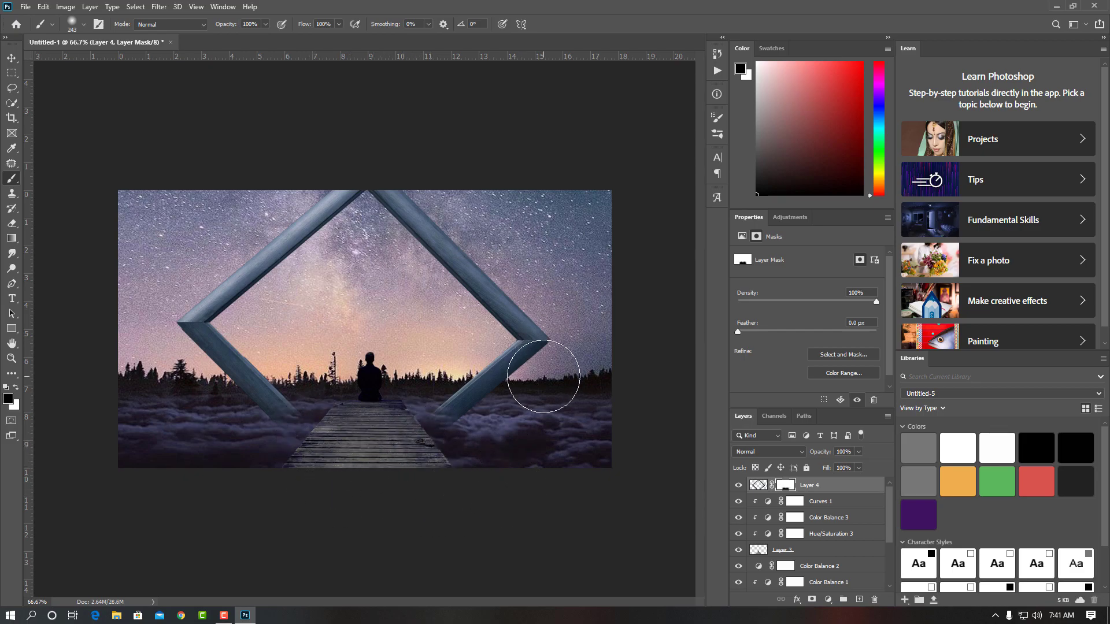
{"action": "key", "text": "ctrl+t"}
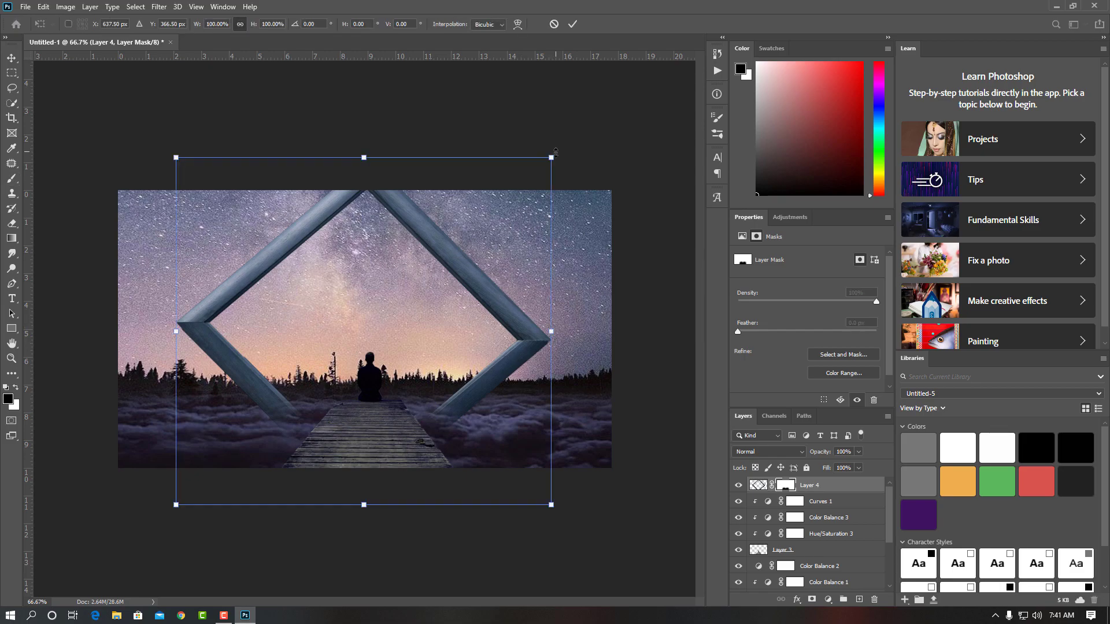
Scale the frame to about 79%, lower it around the seated figure, and skew its bottom corners
{"action": "left_click_drag", "start_coordinate": [552, 157], "coordinate": [512, 221]}
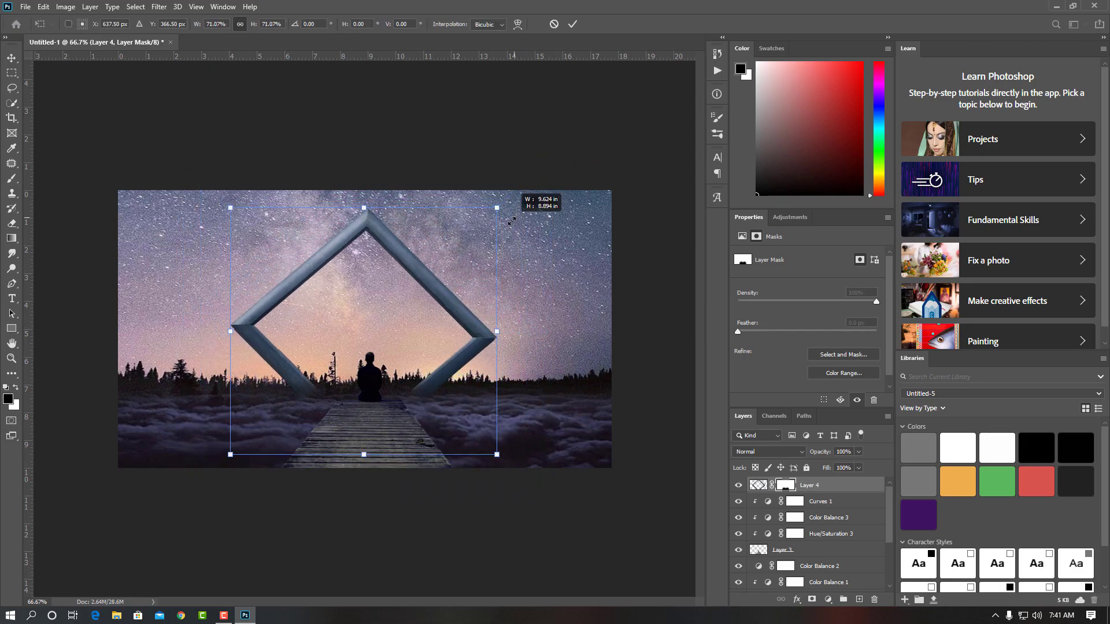
{"action": "left_click_drag", "start_coordinate": [436, 289], "coordinate": [442, 310]}
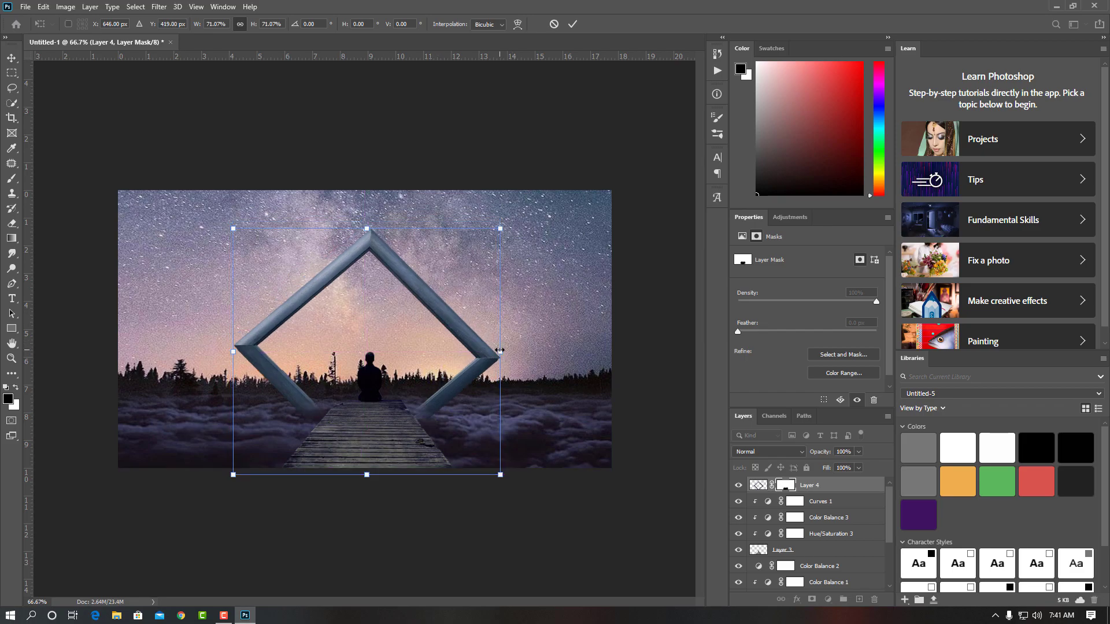
{"action": "mouse_move", "coordinate": [500, 351]}
{"action": "left_mouse_down"}
{"action": "mouse_move", "coordinate": [518, 351]}
{"action": "mouse_move", "coordinate": [511, 336]}
{"action": "left_mouse_up"}
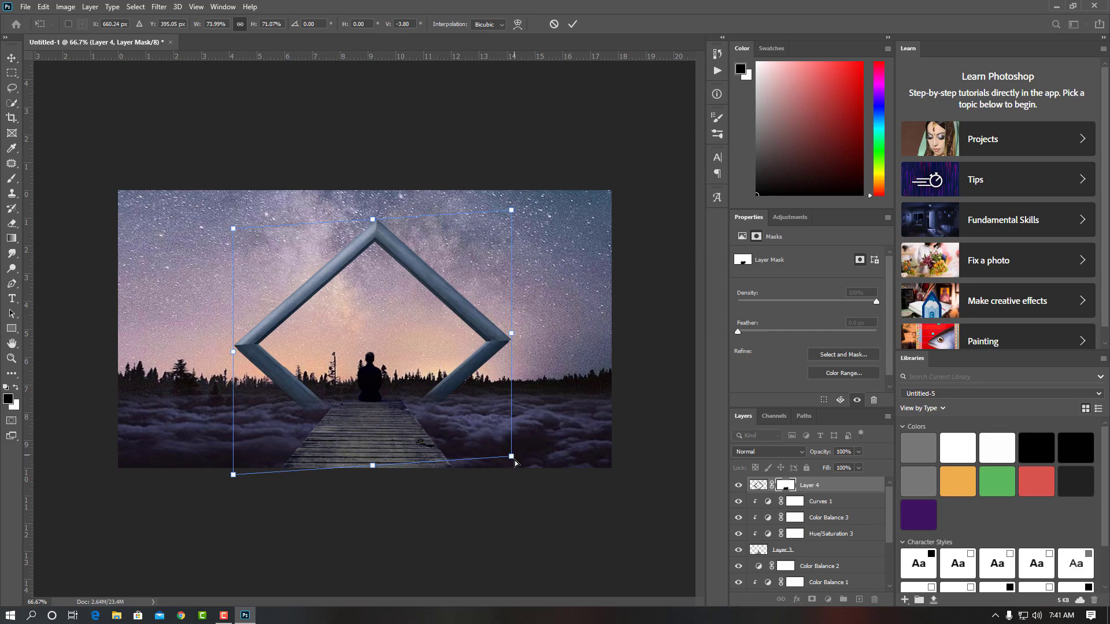
{"action": "left_click_drag", "start_coordinate": [511, 456], "coordinate": [532, 475]}
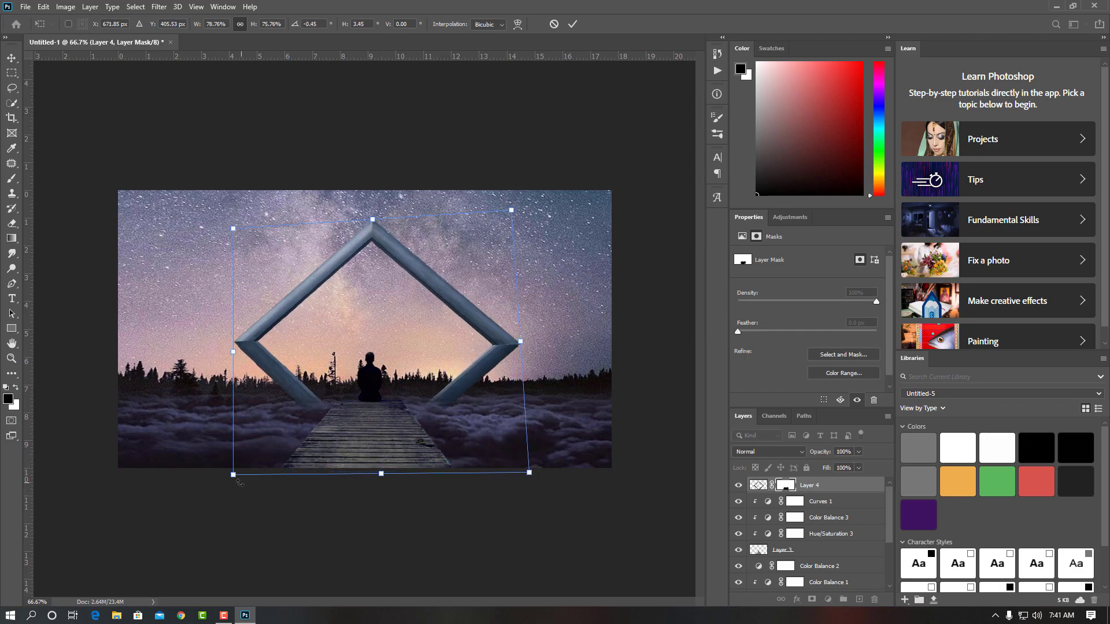
{"action": "mouse_move", "coordinate": [239, 482]}
{"action": "left_mouse_down"}
{"action": "mouse_move", "coordinate": [254, 492]}
{"action": "mouse_move", "coordinate": [238, 494]}
{"action": "left_mouse_up"}
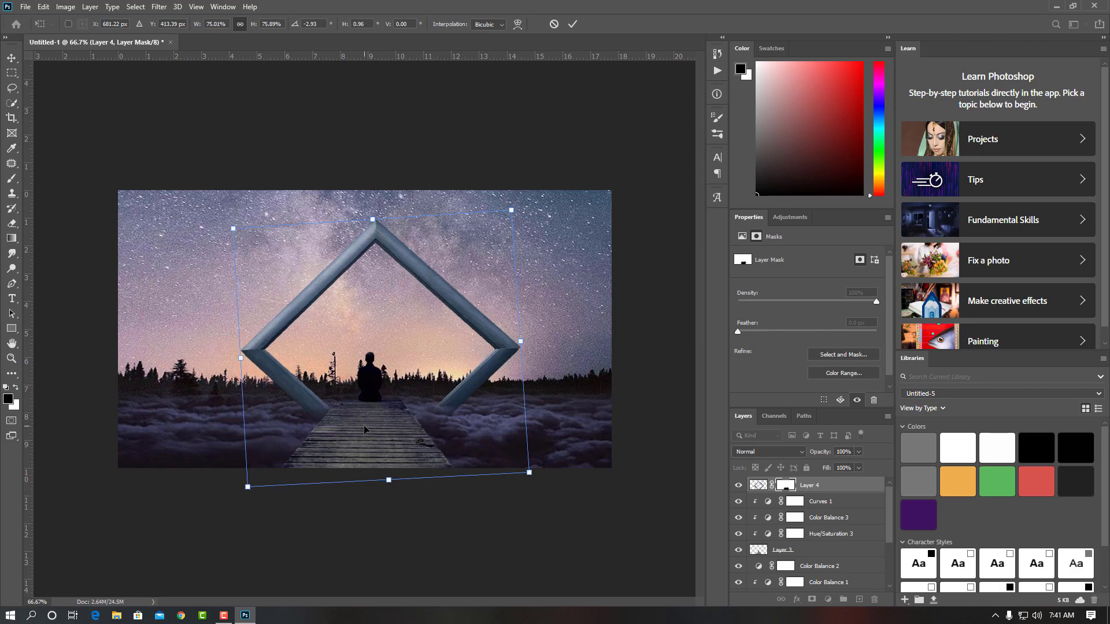
{"action": "left_click_drag", "start_coordinate": [367, 431], "coordinate": [355, 431]}
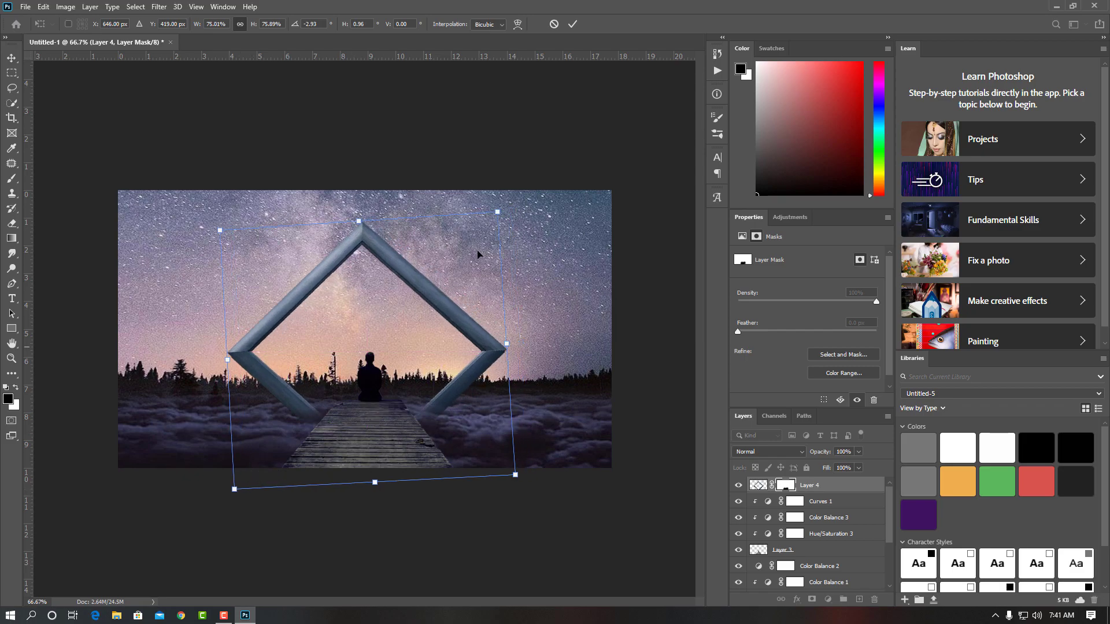
{"action": "left_click_drag", "start_coordinate": [505, 212], "coordinate": [511, 205]}
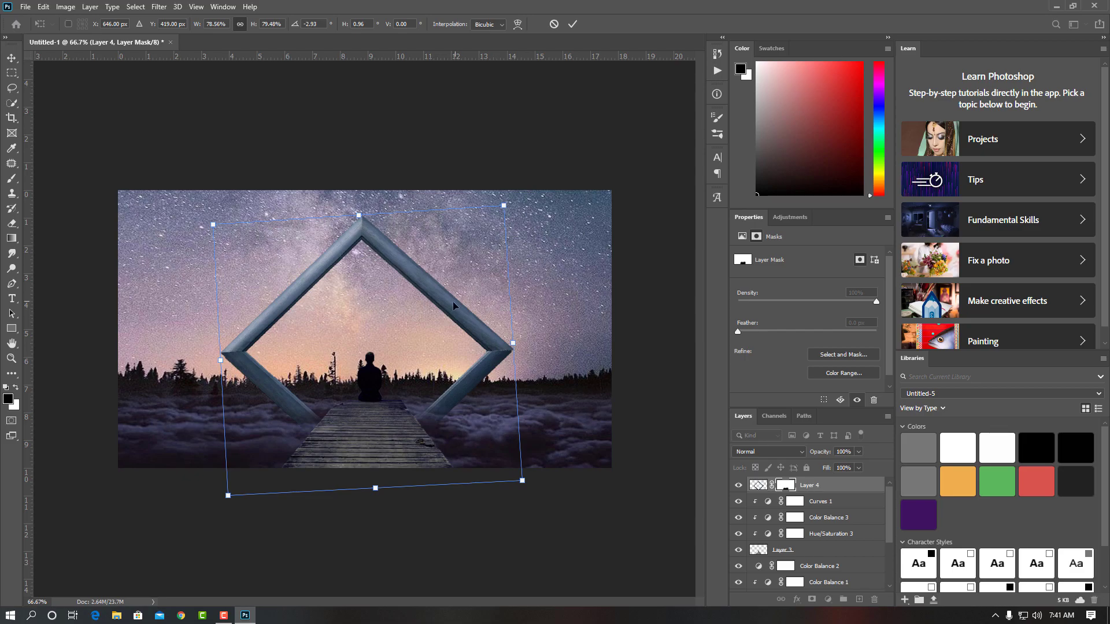
{"action": "left_click_drag", "start_coordinate": [430, 324], "coordinate": [428, 324]}
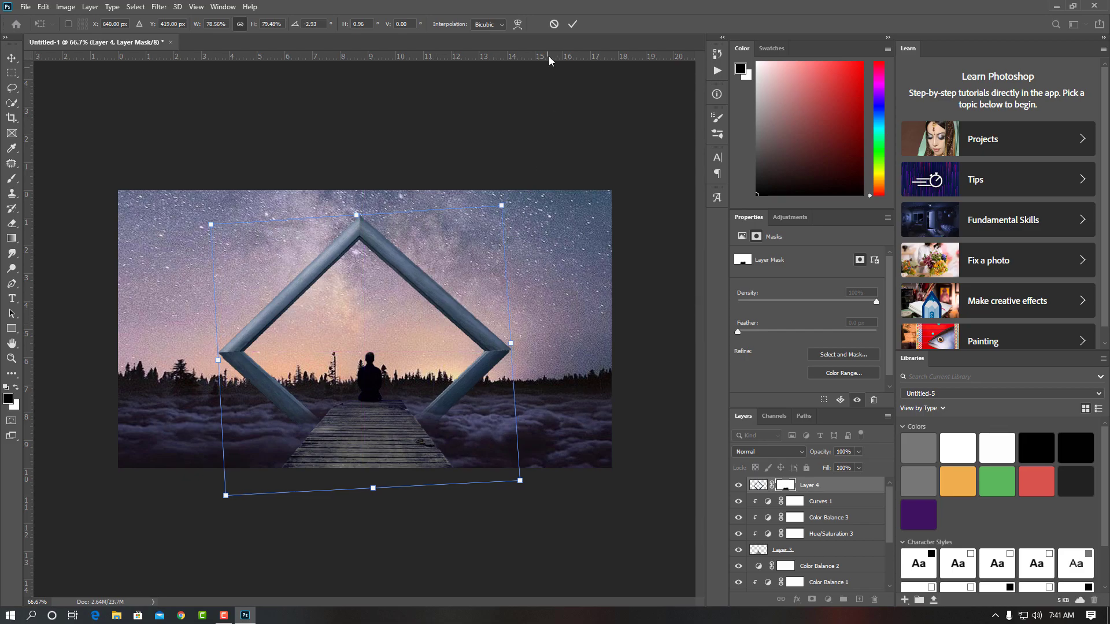
{"action": "left_click", "coordinate": [572, 26]}
{"action": "key", "text": "b"}
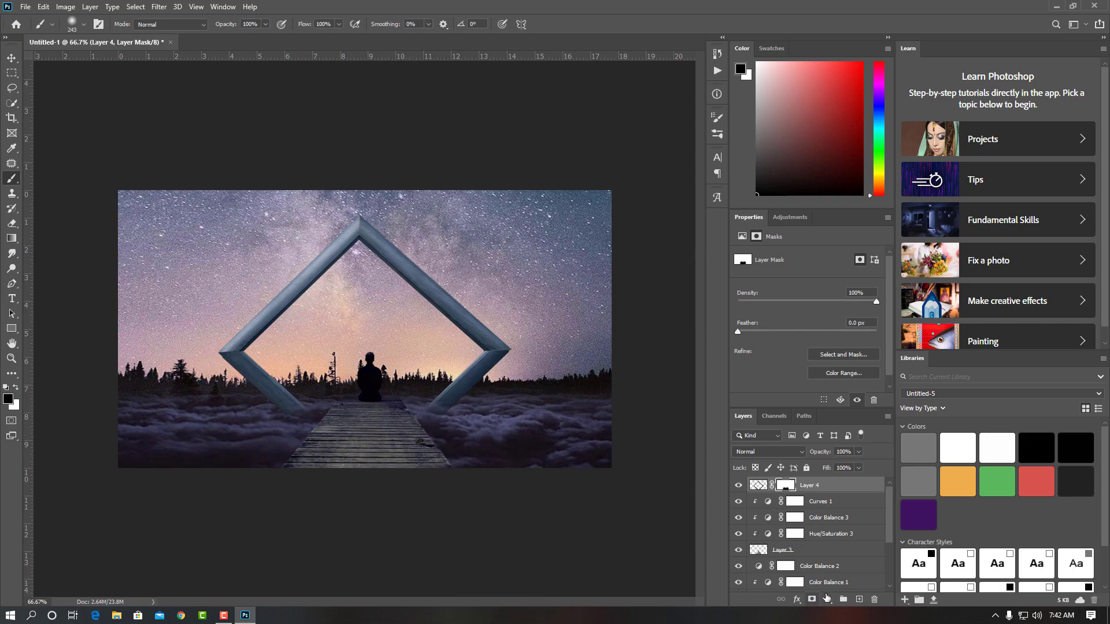
Add a Levels adjustment with output black 7 and clip it to the frame layer
{"action": "left_click", "coordinate": [828, 600]}
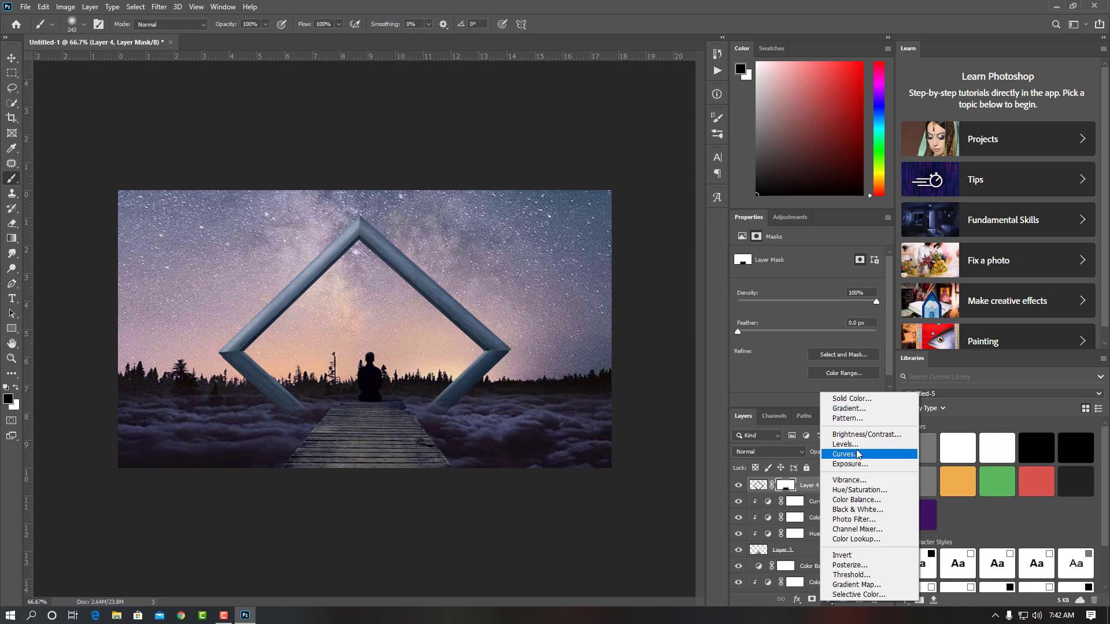
{"action": "left_click", "coordinate": [846, 444]}
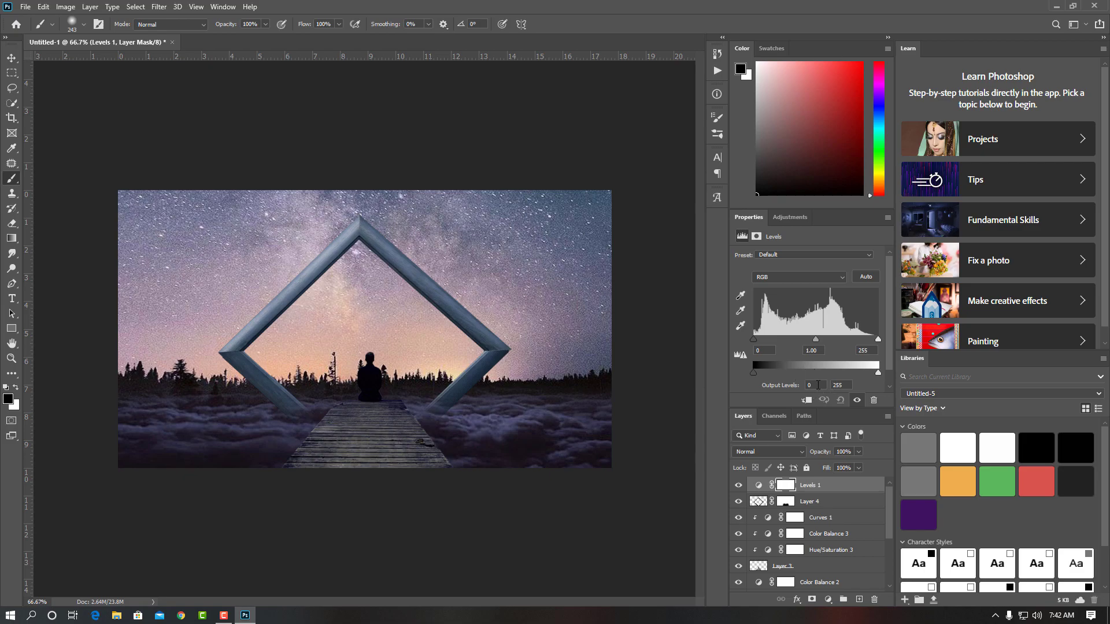
{"action": "type", "text": "7"}
{"action": "key", "text": "Tab"}
{"action": "type", "text": "83"}
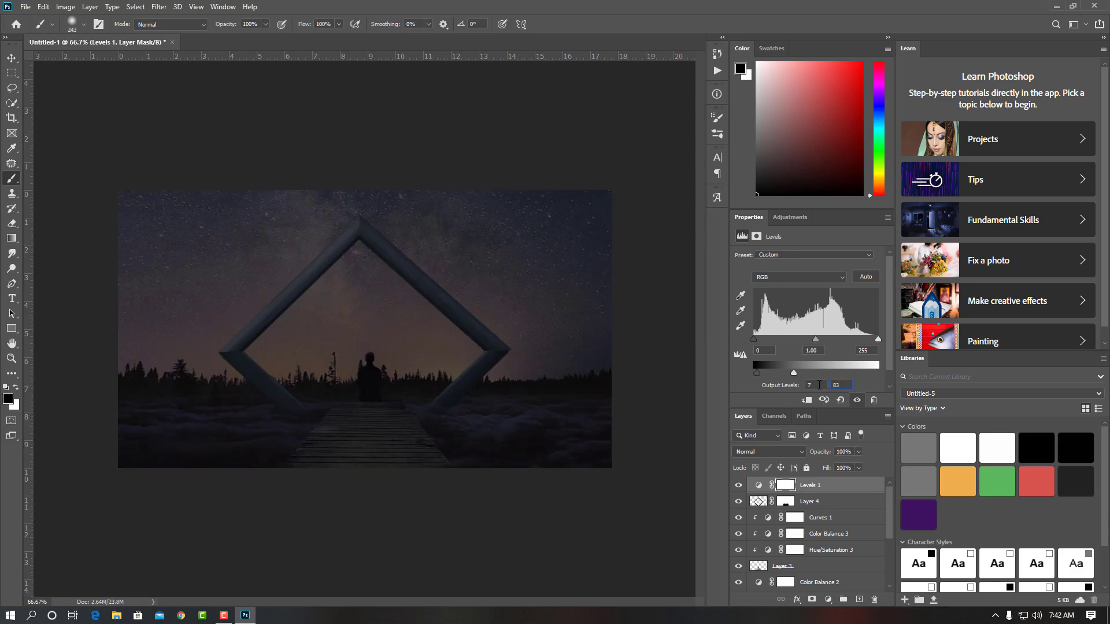
{"action": "left_click", "coordinate": [806, 401]}
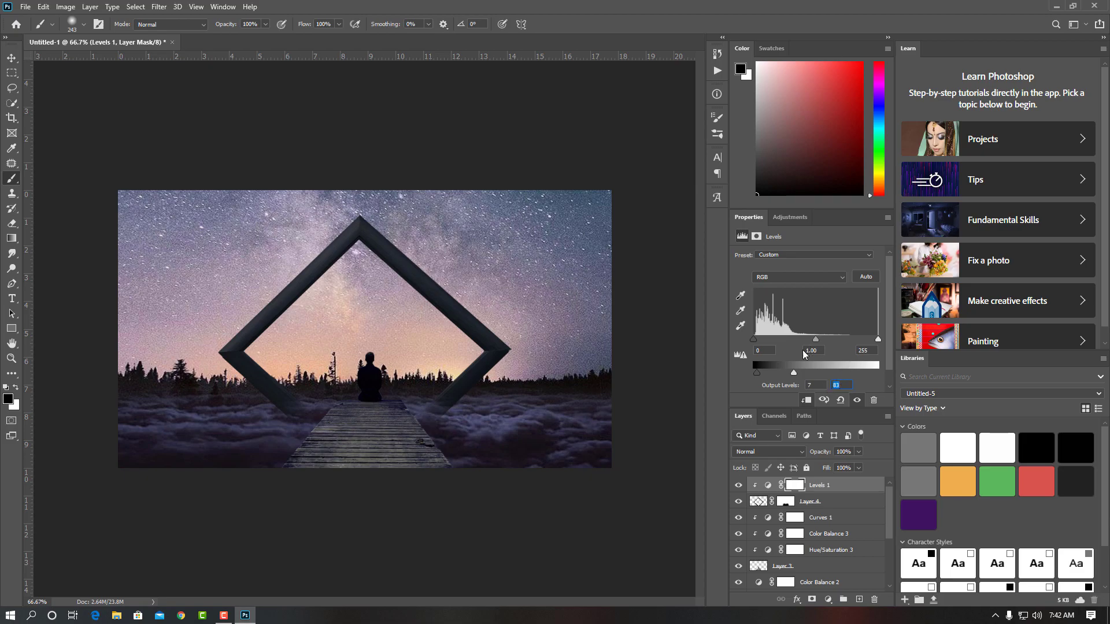
Set the Levels input to 27/0.75/255 and the output white to 126
{"action": "left_click", "coordinate": [757, 349]}
{"action": "type", "text": "27"}
{"action": "key", "text": "Tab"}
{"action": "type", "text": "7"}
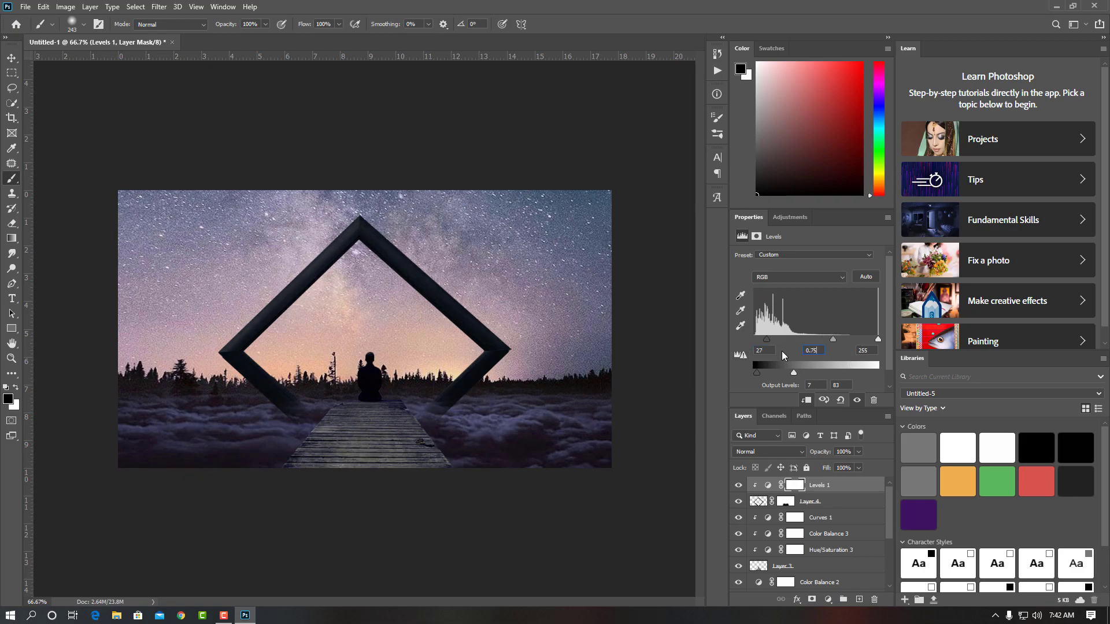
{"action": "double_click", "coordinate": [863, 349]}
{"action": "type", "text": "2"}
{"action": "left_click_drag", "start_coordinate": [796, 376], "coordinate": [807, 375]}
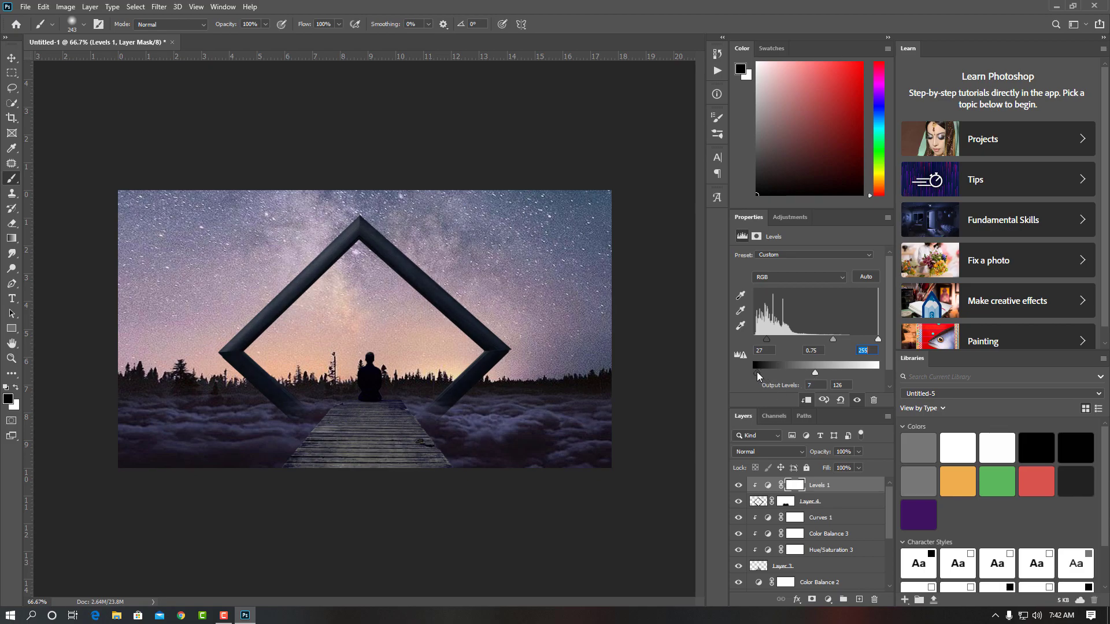
{"action": "left_click", "coordinate": [847, 484]}
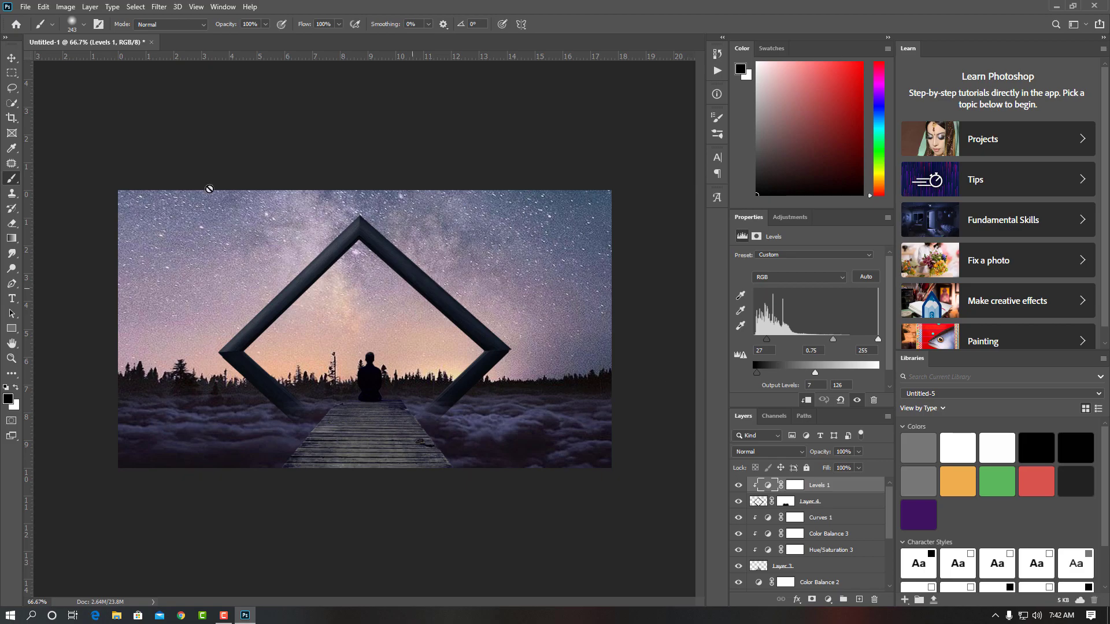
Duplicate the frame layer as Layer 4 copy and flip it vertically
{"action": "left_click", "coordinate": [12, 58]}
{"action": "left_click", "coordinate": [491, 347]}
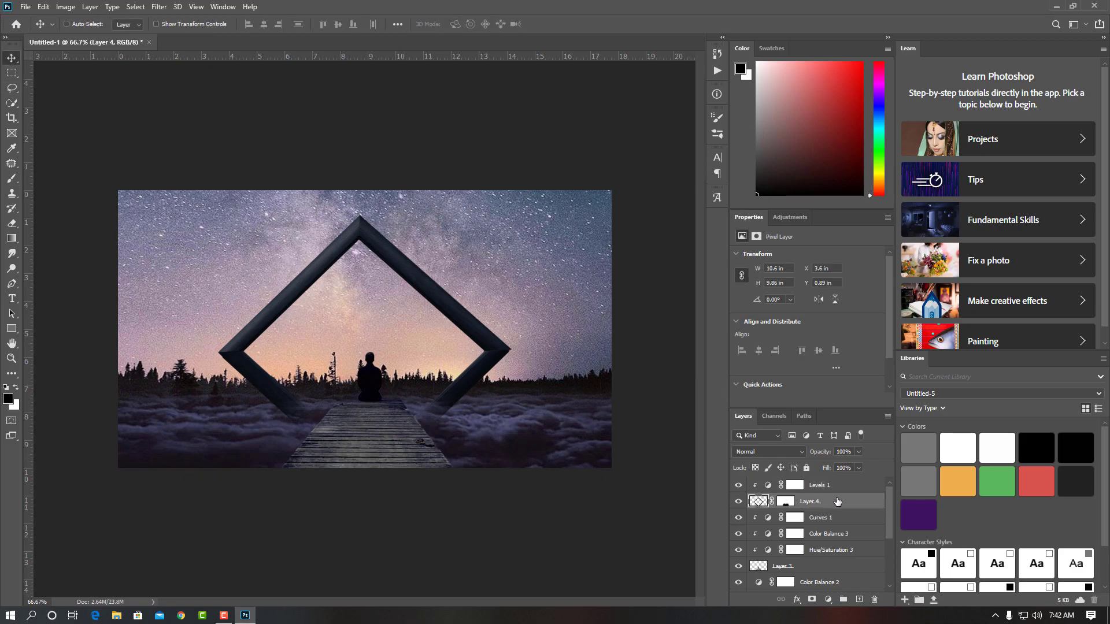
{"action": "key", "text": "ctrl+j"}
{"action": "key", "text": "ctrl+t"}
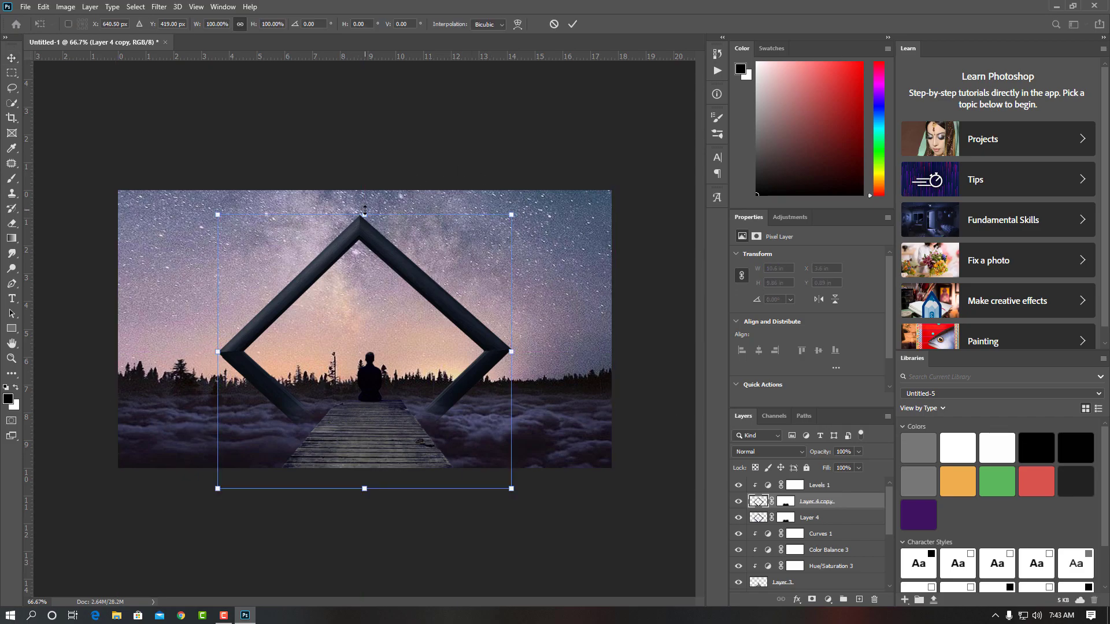
{"action": "left_click_drag", "start_coordinate": [364, 211], "coordinate": [355, 620]}
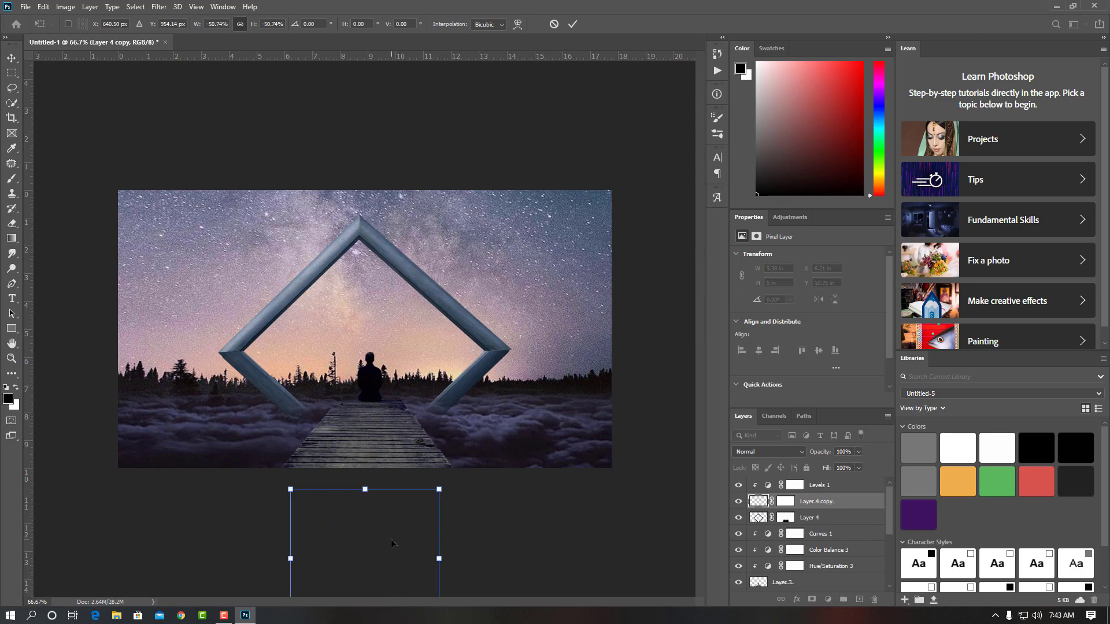
Scale and align the flipped copy beneath the frame as its reflection
{"action": "left_click_drag", "start_coordinate": [393, 552], "coordinate": [389, 418]}
{"action": "left_click_drag", "start_coordinate": [370, 496], "coordinate": [382, 613]}
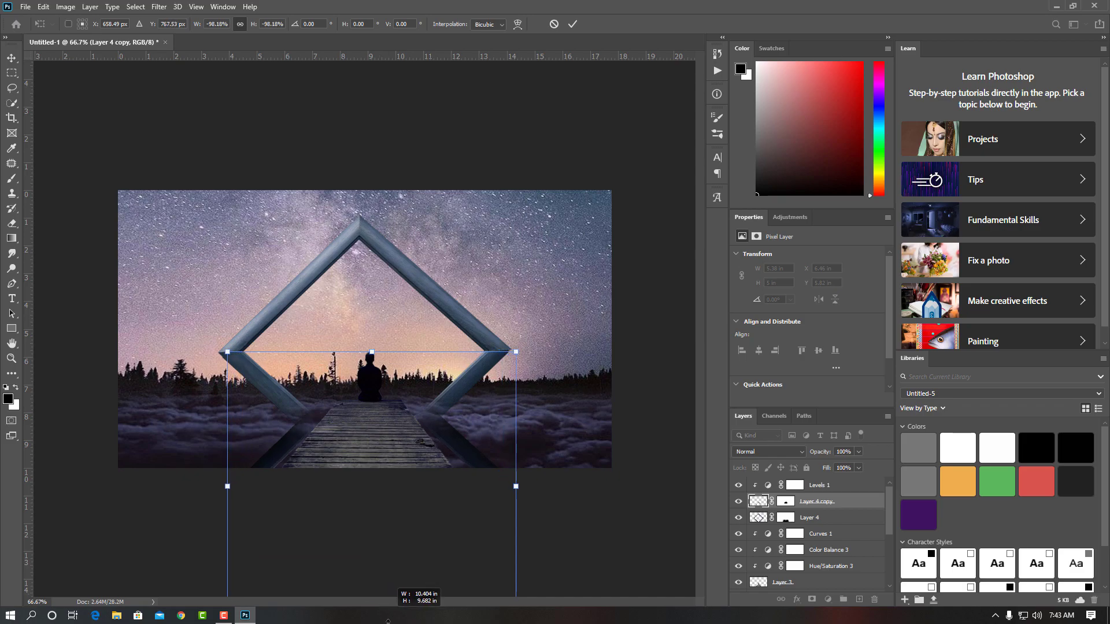
{"action": "left_click_drag", "start_coordinate": [379, 499], "coordinate": [377, 484]}
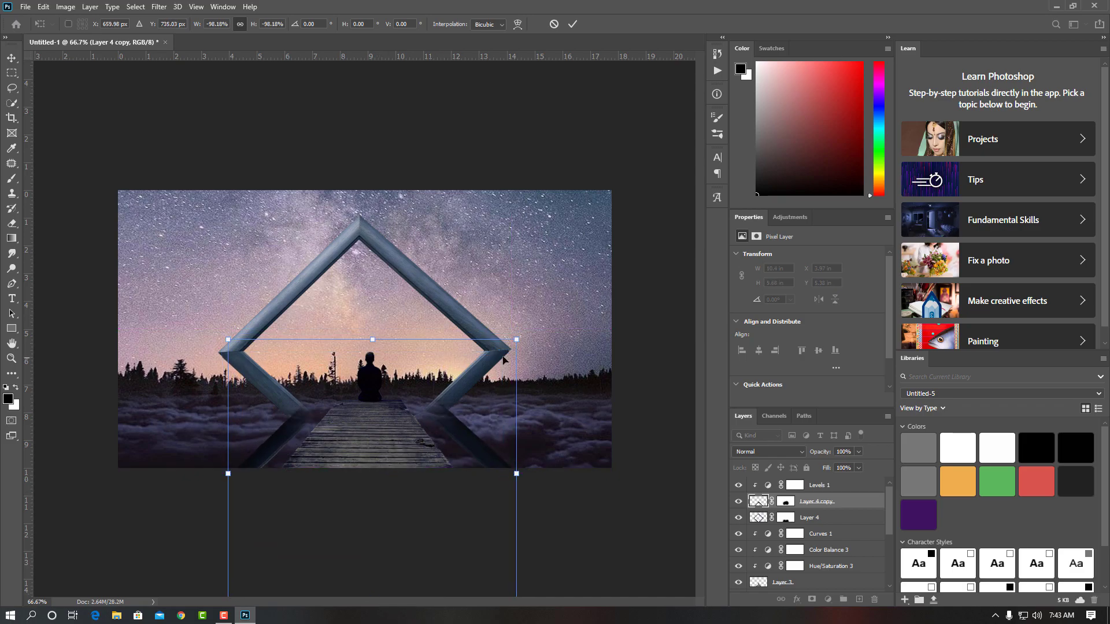
{"action": "left_click_drag", "start_coordinate": [518, 338], "coordinate": [523, 333]}
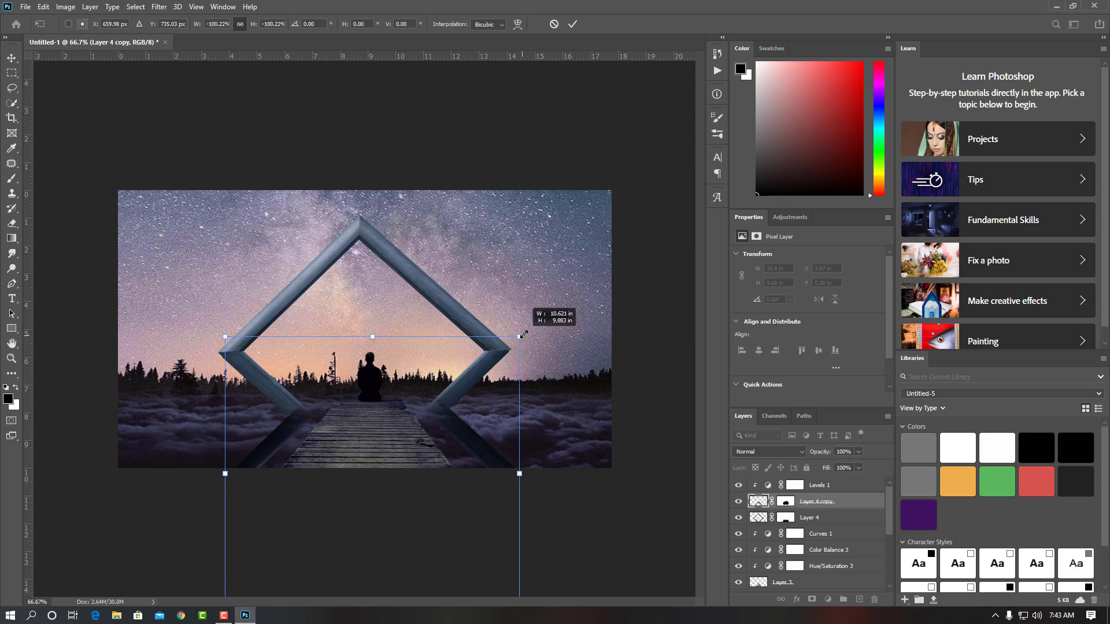
{"action": "left_click_drag", "start_coordinate": [431, 412], "coordinate": [432, 419]}
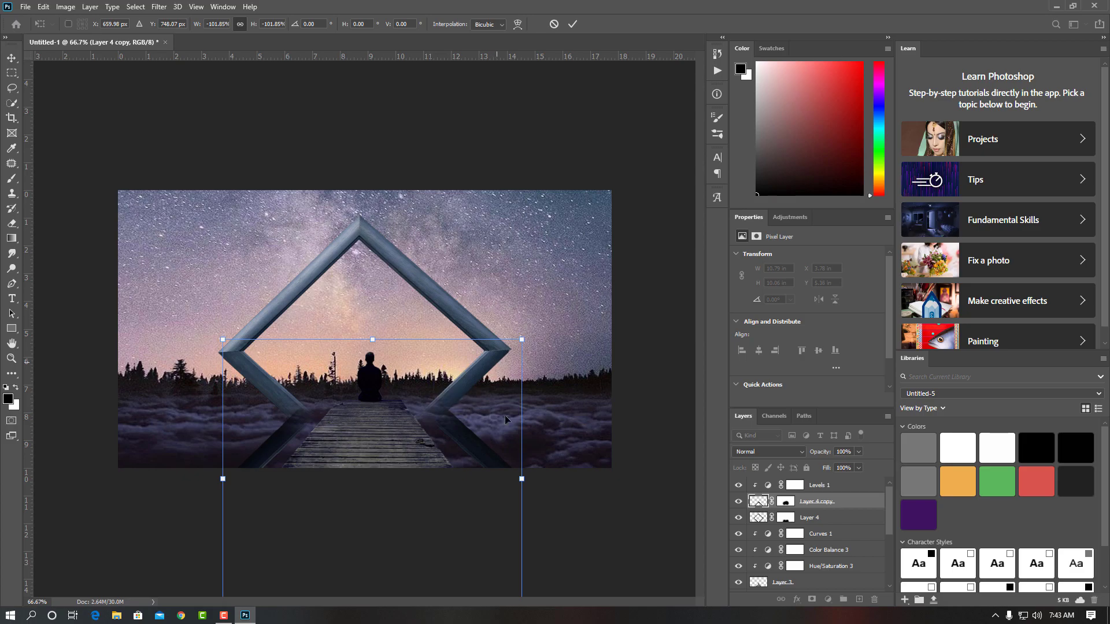
{"action": "left_click", "coordinate": [574, 26]}
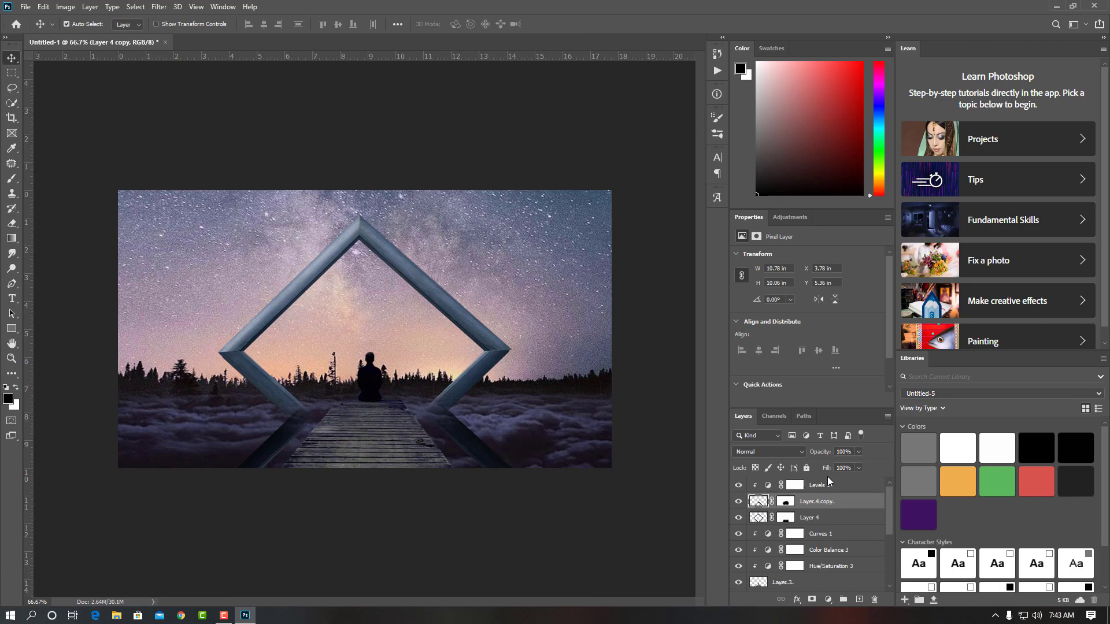
{"action": "left_click", "coordinate": [858, 452]}
Set Layer 4 copy to 70% opacity and apply a 7.0-pixel Gaussian Blur
{"action": "left_click", "coordinate": [843, 465]}
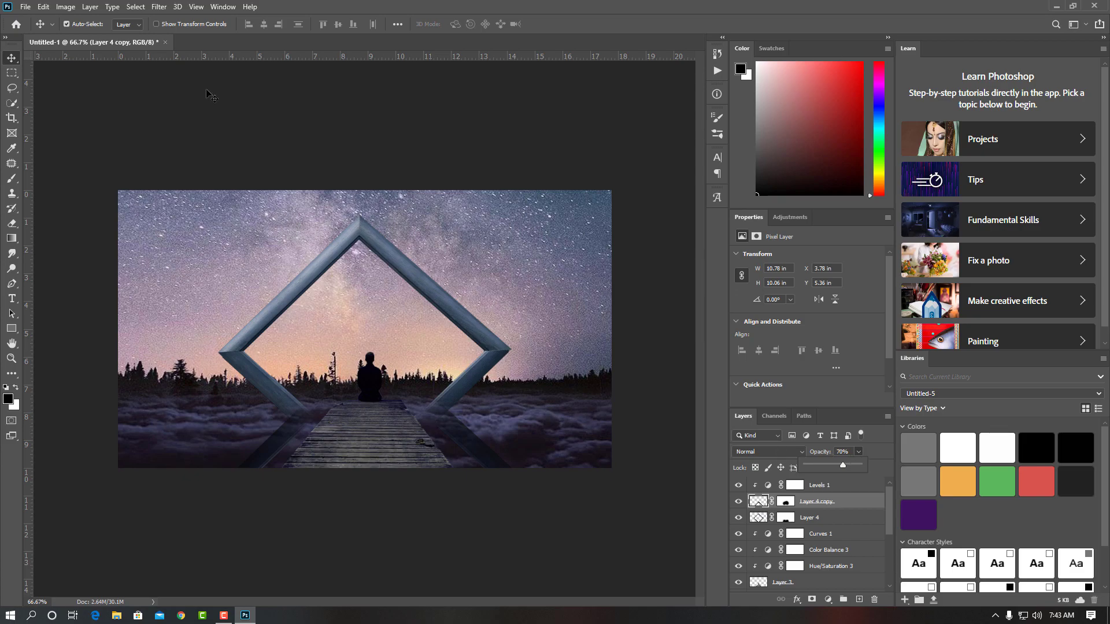
{"action": "left_click", "coordinate": [158, 6]}
{"action": "mouse_move", "coordinate": [200, 137]}
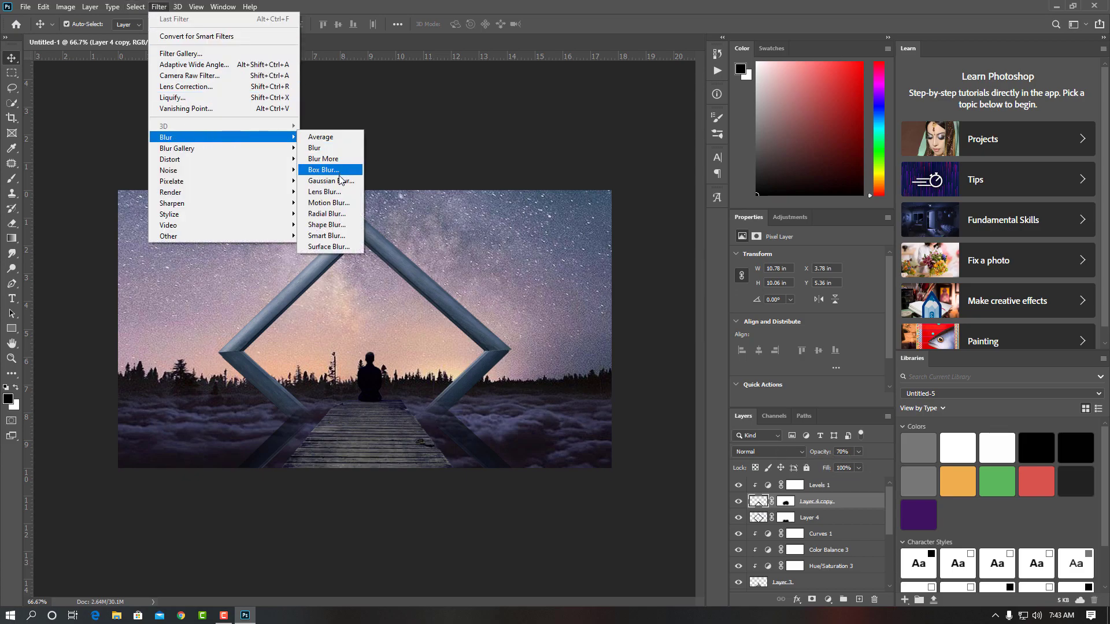
{"action": "left_click", "coordinate": [331, 180]}
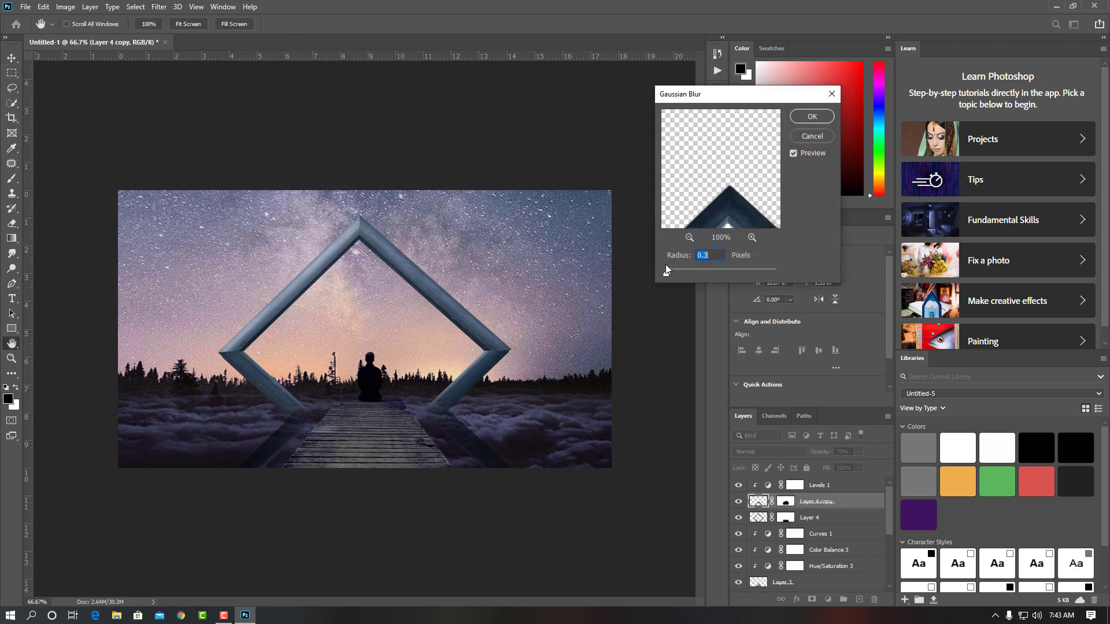
{"action": "left_click", "coordinate": [664, 273]}
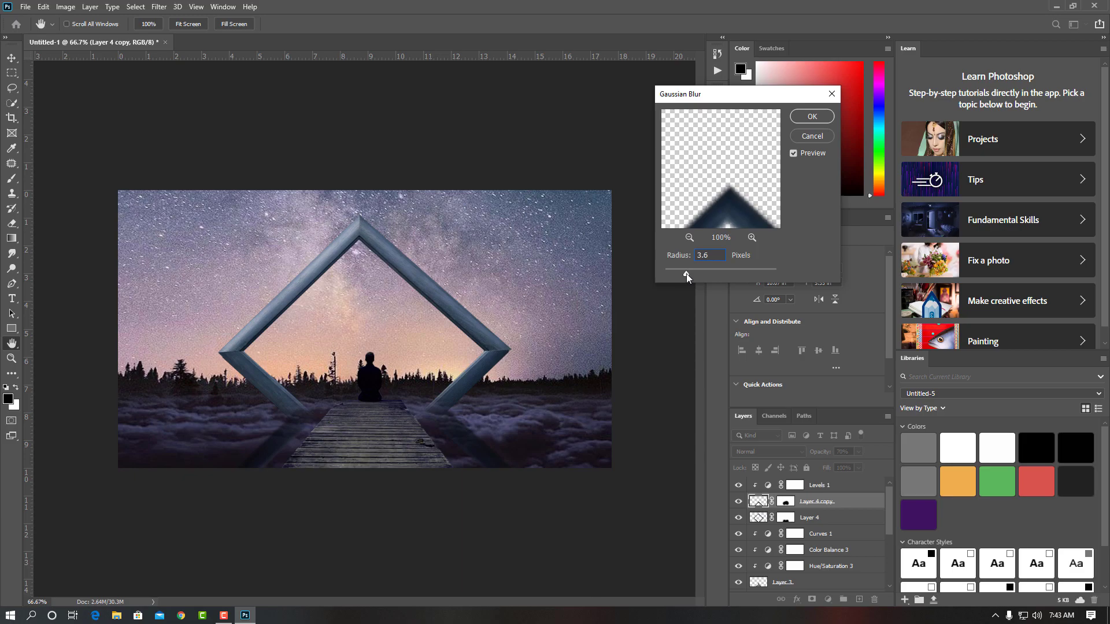
{"action": "left_click_drag", "start_coordinate": [686, 273], "coordinate": [692, 273]}
{"action": "left_click_drag", "start_coordinate": [703, 273], "coordinate": [701, 270]}
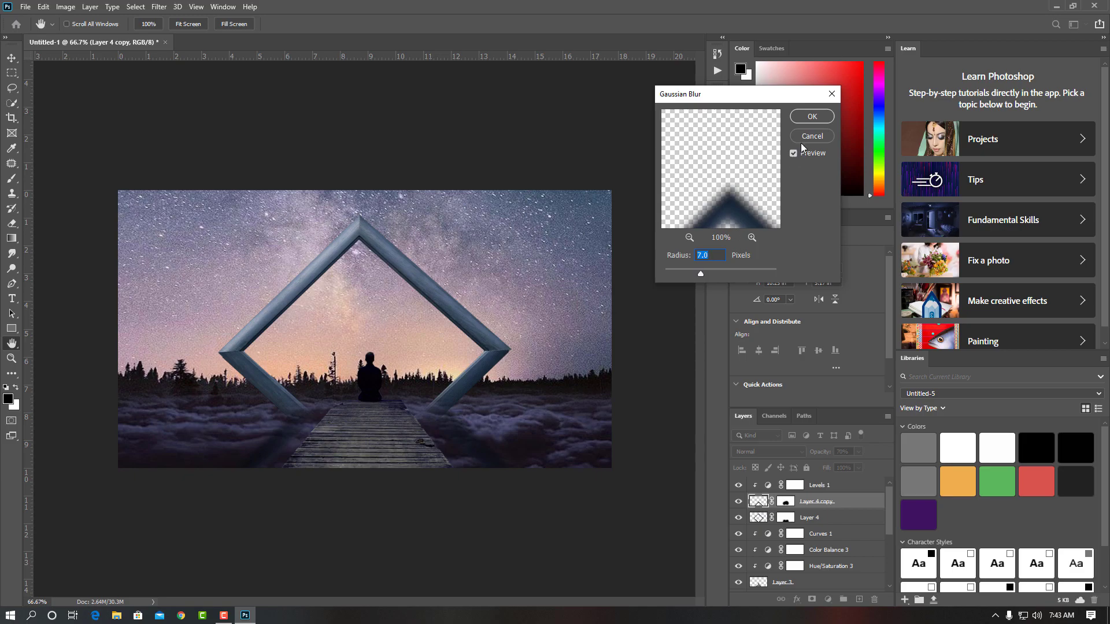
{"action": "left_click", "coordinate": [811, 117]}
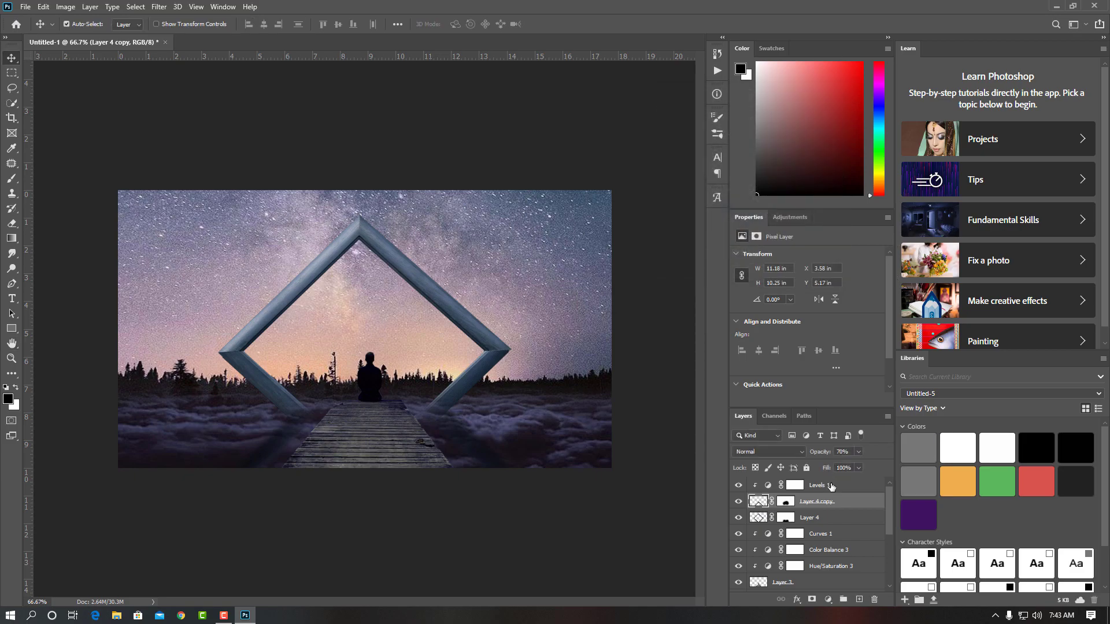
Compare the blurred Layer 4 copy hidden and shown, then set its opacity to 88%
{"action": "left_click", "coordinate": [738, 502]}
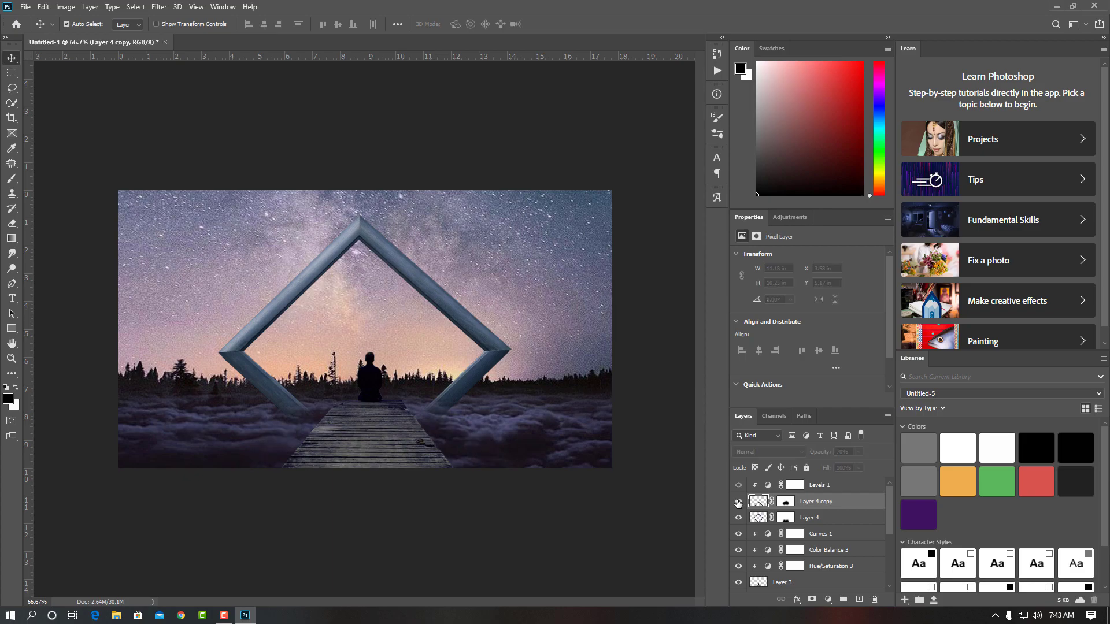
{"action": "left_click", "coordinate": [858, 453]}
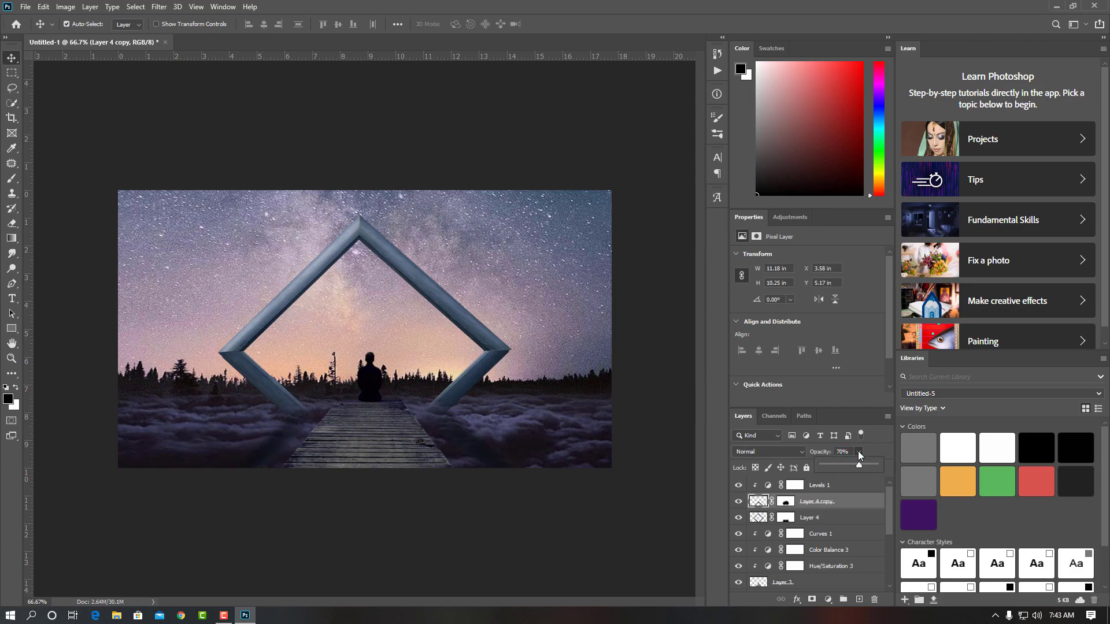
{"action": "left_click", "coordinate": [843, 464]}
{"action": "left_click", "coordinate": [847, 505]}
{"action": "left_click", "coordinate": [12, 183]}
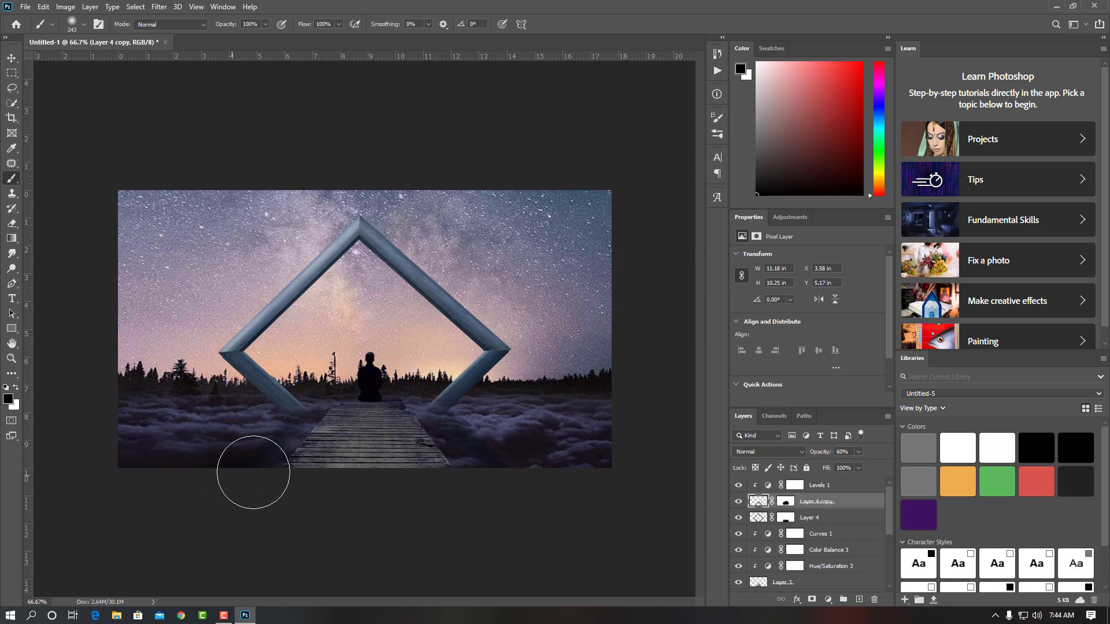
{"action": "key", "text": "ctrl+backslash"}
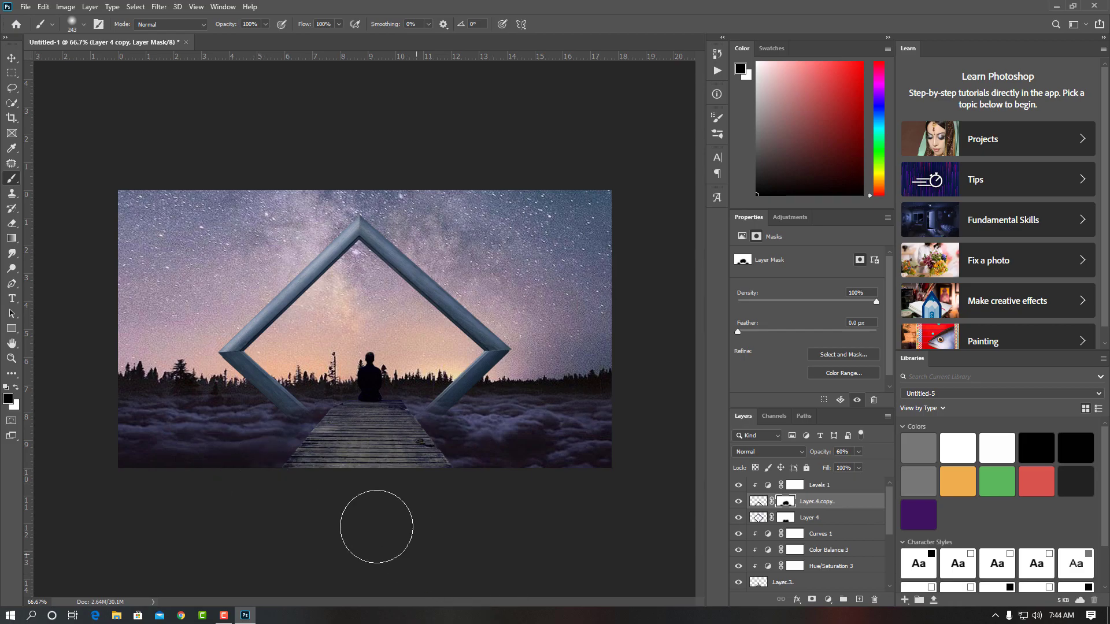
{"action": "left_click", "coordinate": [858, 452]}
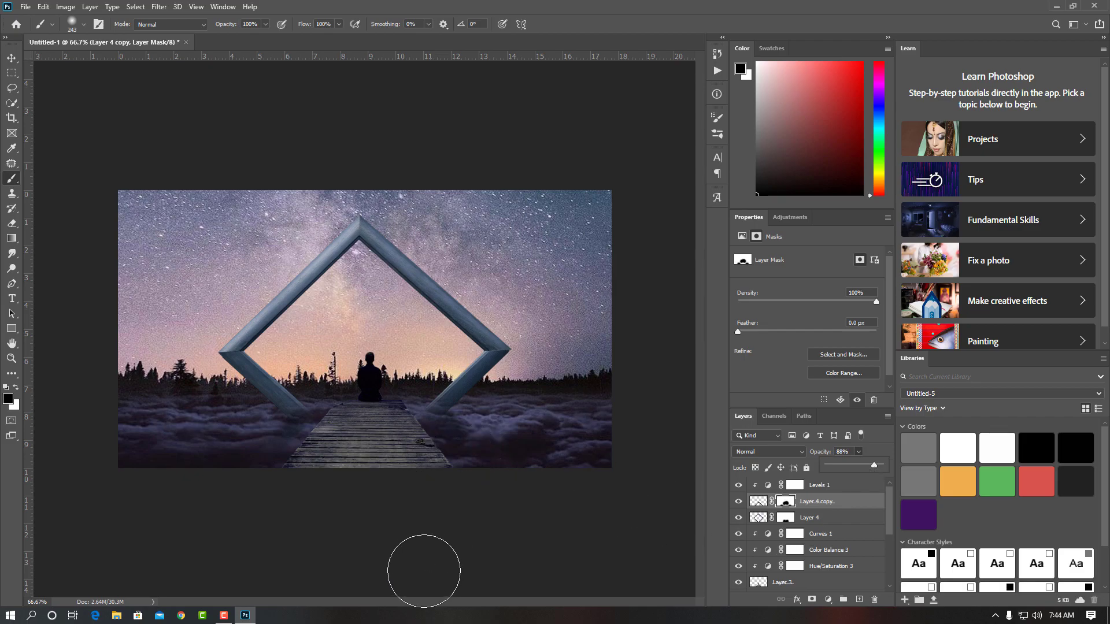
Stretch Layer 4 copy wider and taller, shift it down, and tilt it about 3.8°
{"action": "key", "text": "ctrl+t"}
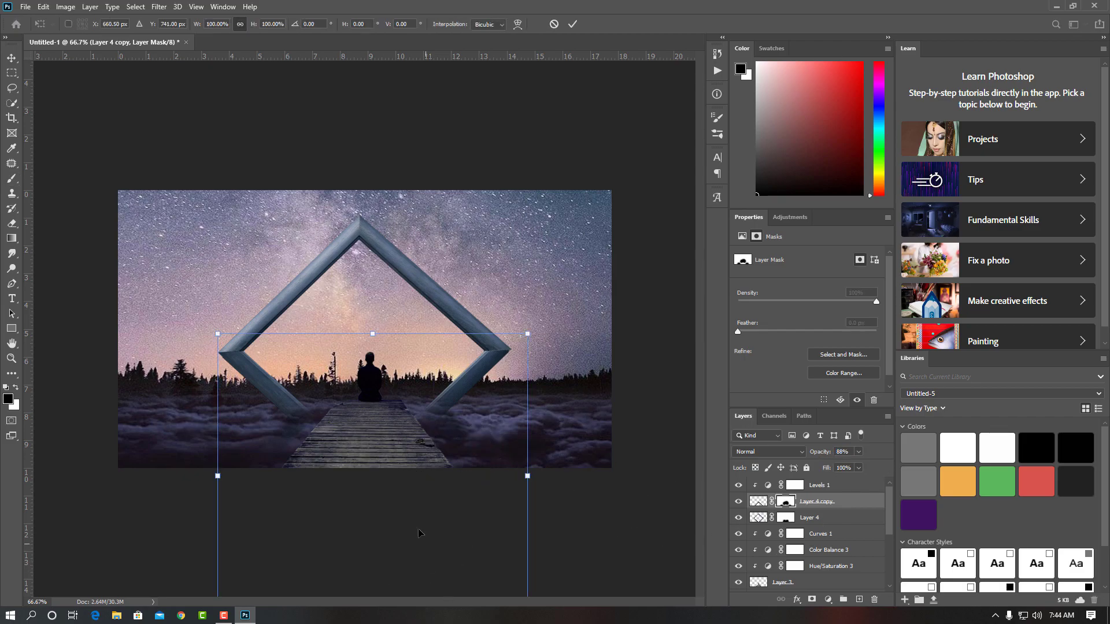
{"action": "left_click_drag", "start_coordinate": [415, 530], "coordinate": [413, 544]}
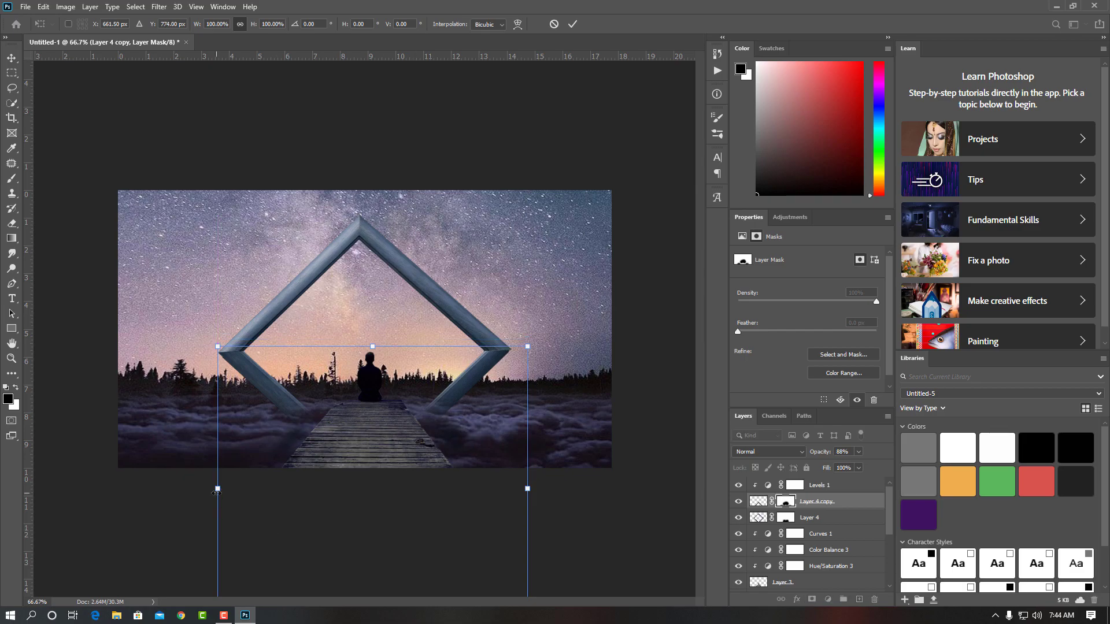
{"action": "left_click_drag", "start_coordinate": [217, 496], "coordinate": [209, 492]}
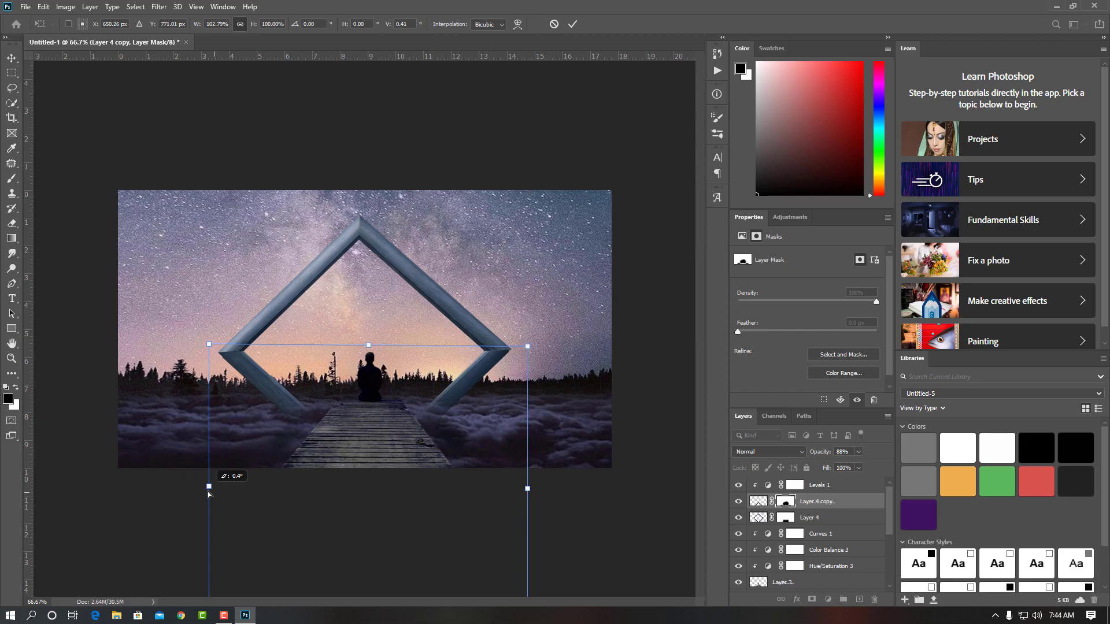
{"action": "left_click_drag", "start_coordinate": [528, 491], "coordinate": [538, 491]}
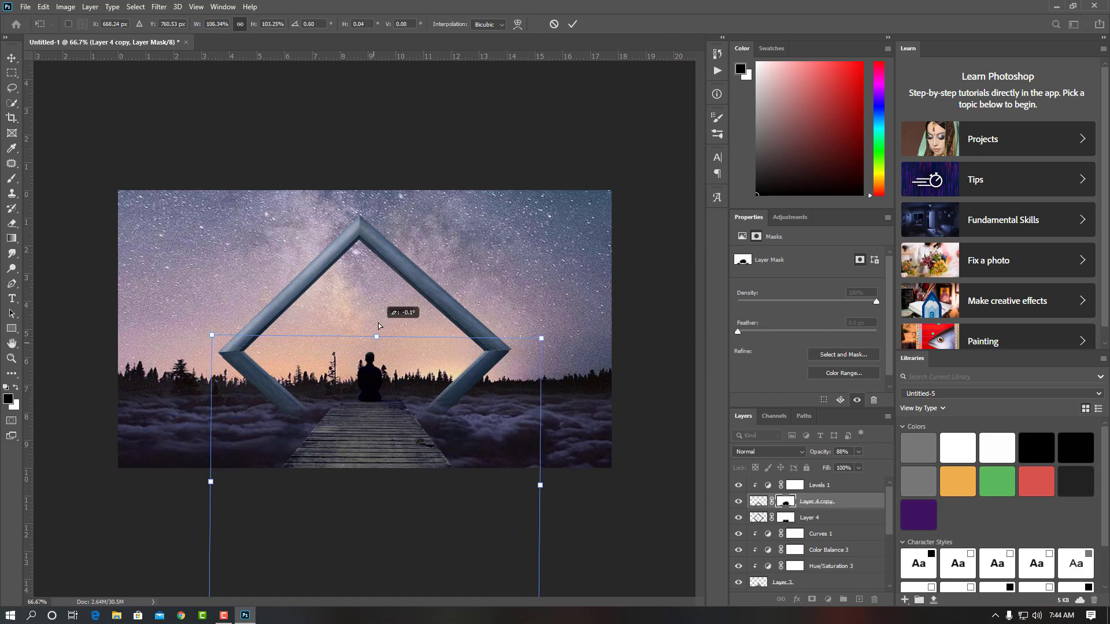
{"action": "left_click_drag", "start_coordinate": [374, 346], "coordinate": [382, 263]}
{"action": "left_click_drag", "start_coordinate": [399, 428], "coordinate": [387, 491]}
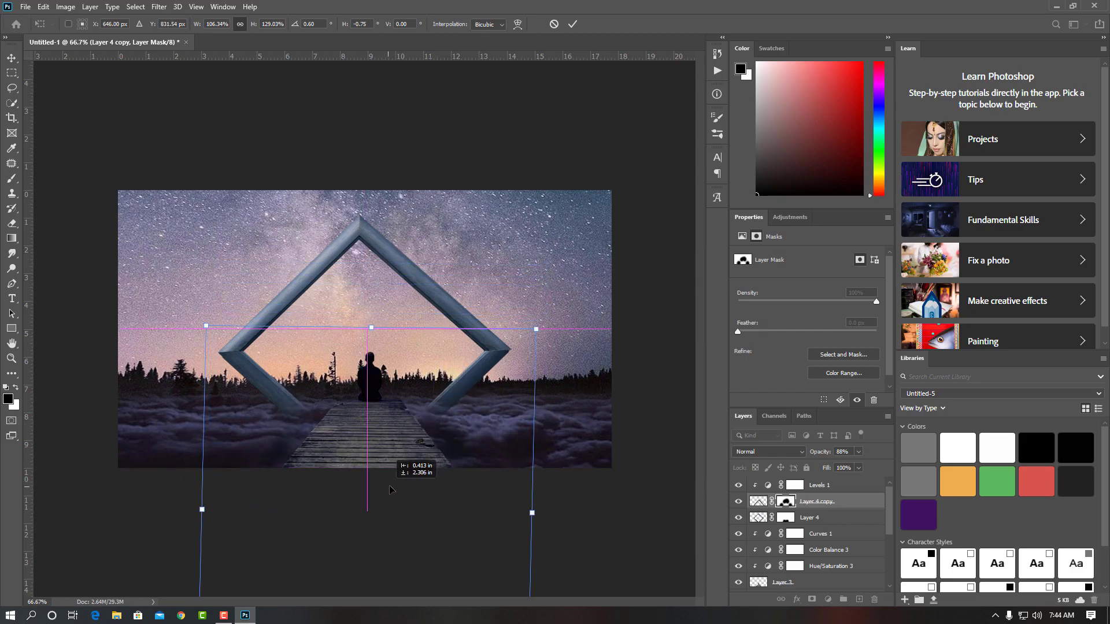
{"action": "left_click_drag", "start_coordinate": [532, 512], "coordinate": [546, 511]}
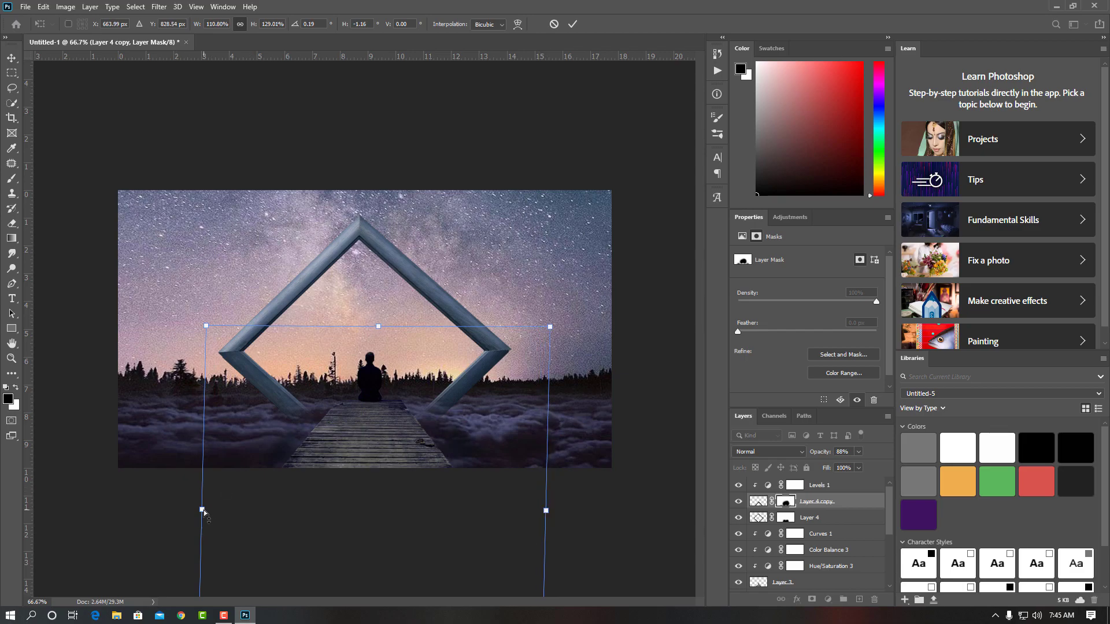
{"action": "left_click_drag", "start_coordinate": [202, 510], "coordinate": [187, 507]}
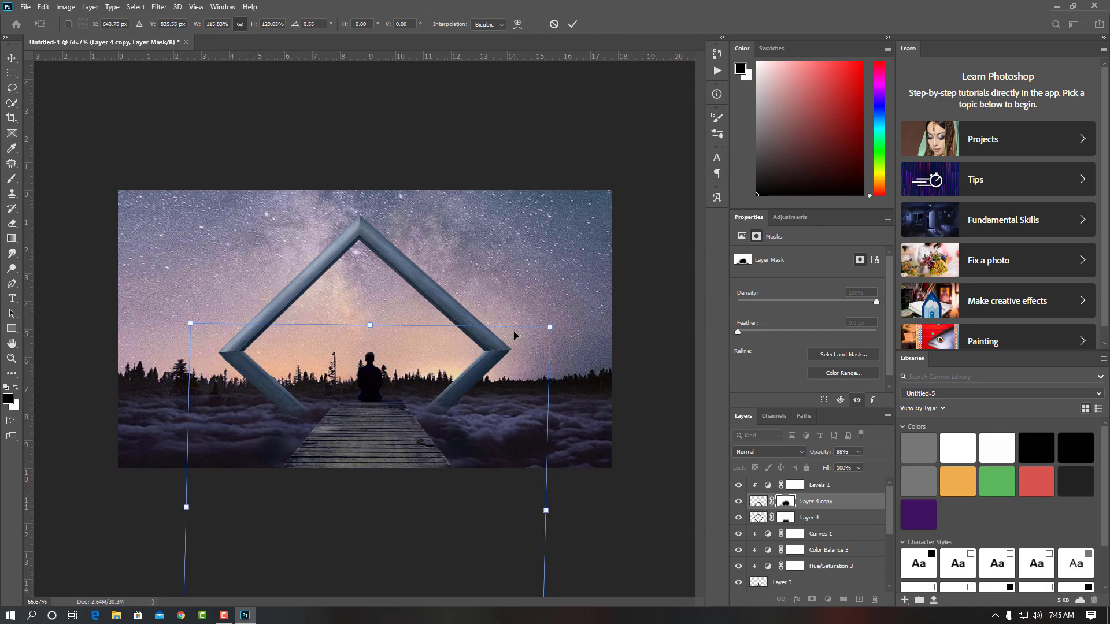
{"action": "left_click_drag", "start_coordinate": [570, 312], "coordinate": [577, 322]}
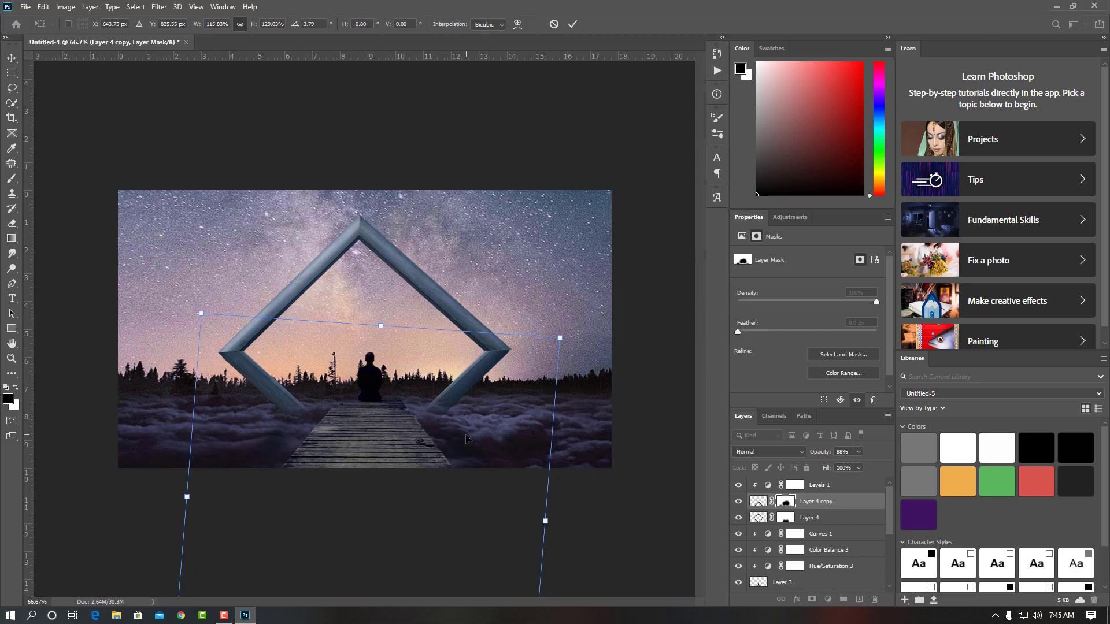
{"action": "left_click_drag", "start_coordinate": [426, 451], "coordinate": [424, 454]}
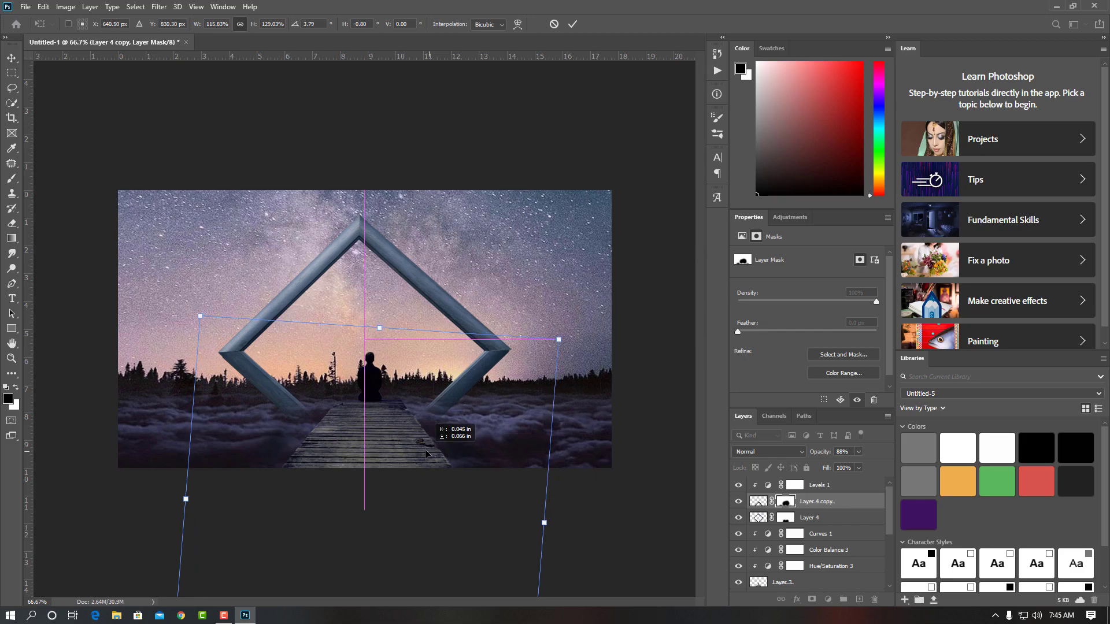
{"action": "left_click", "coordinate": [572, 23]}
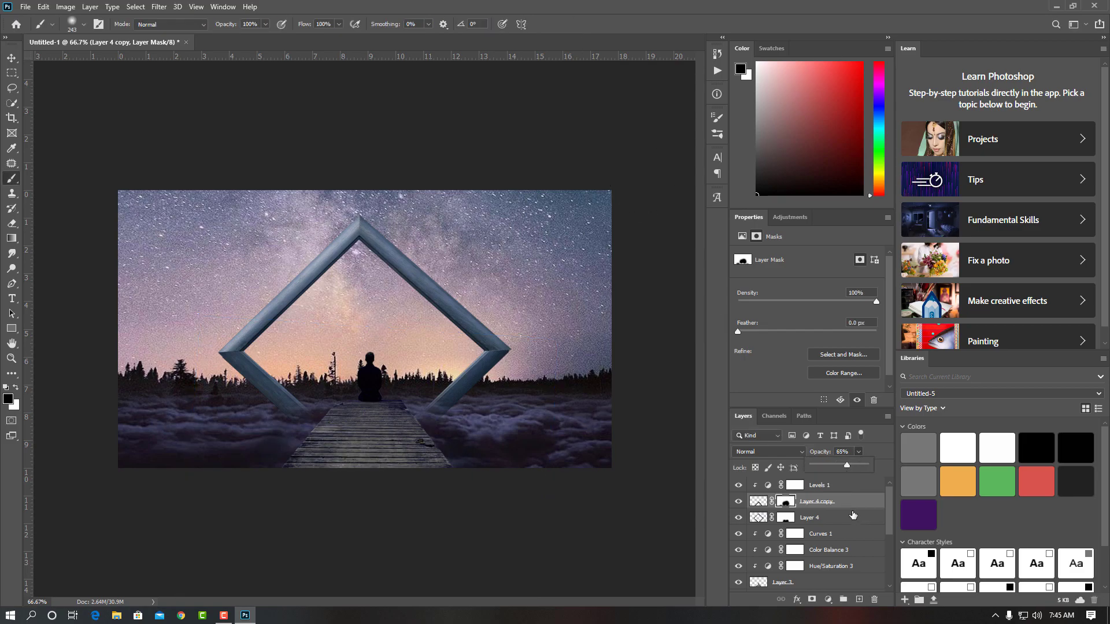
Move Layer 4 copy above the Levels 1 adjustment
{"action": "left_click", "coordinate": [758, 501]}
{"action": "key", "text": "x"}
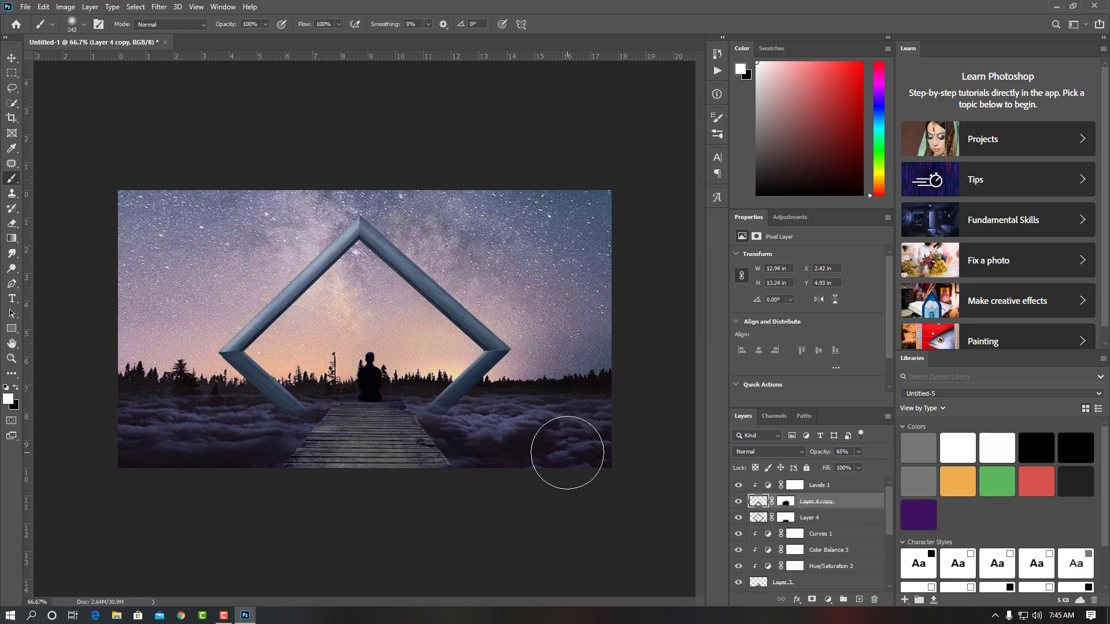
{"action": "left_click", "coordinate": [738, 518]}
{"action": "left_click_drag", "start_coordinate": [816, 501], "coordinate": [839, 482]}
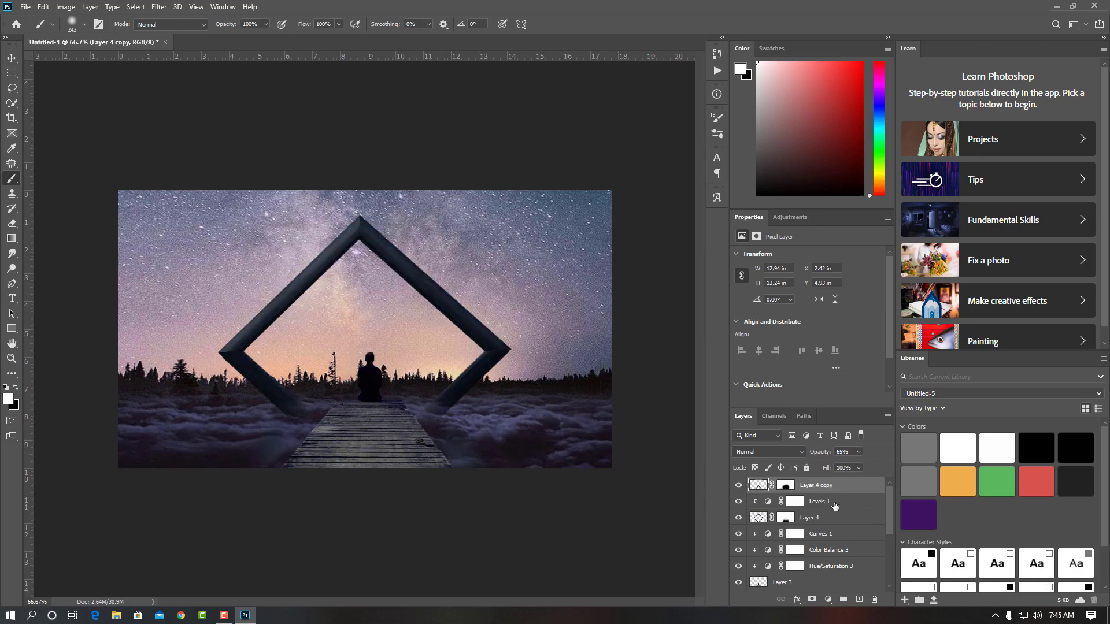
Duplicate Levels 1 and clip the copy to Layer 4 copy to darken it
{"action": "left_click", "coordinate": [834, 506]}
{"action": "key", "text": "ctrl+j"}
{"action": "key", "text": "ctrl+alt+g"}
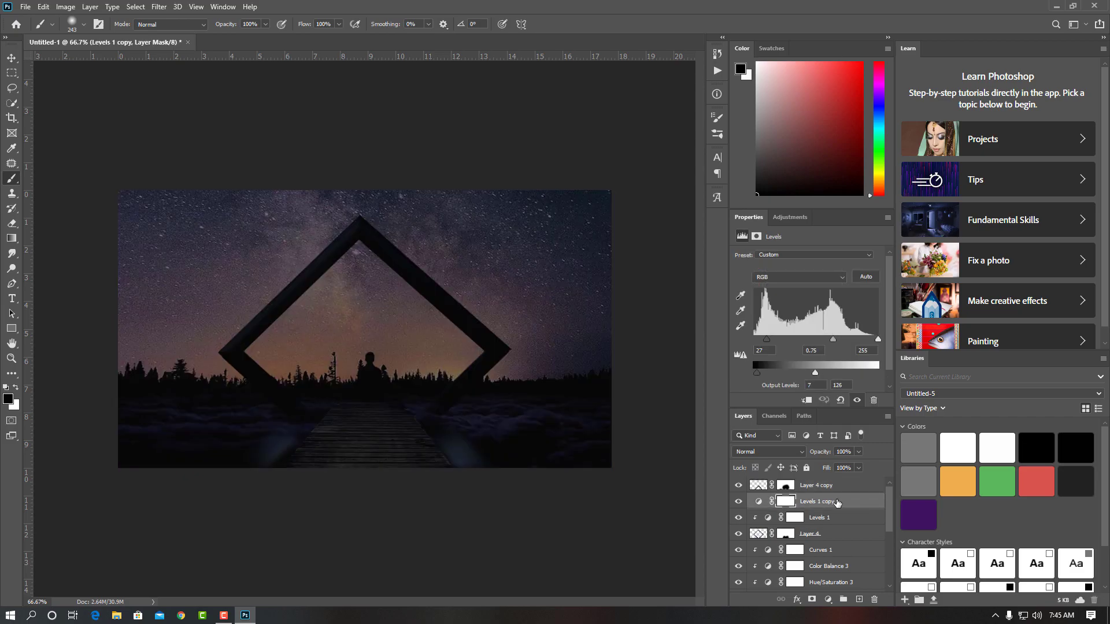
{"action": "left_click_drag", "start_coordinate": [836, 503], "coordinate": [835, 480]}
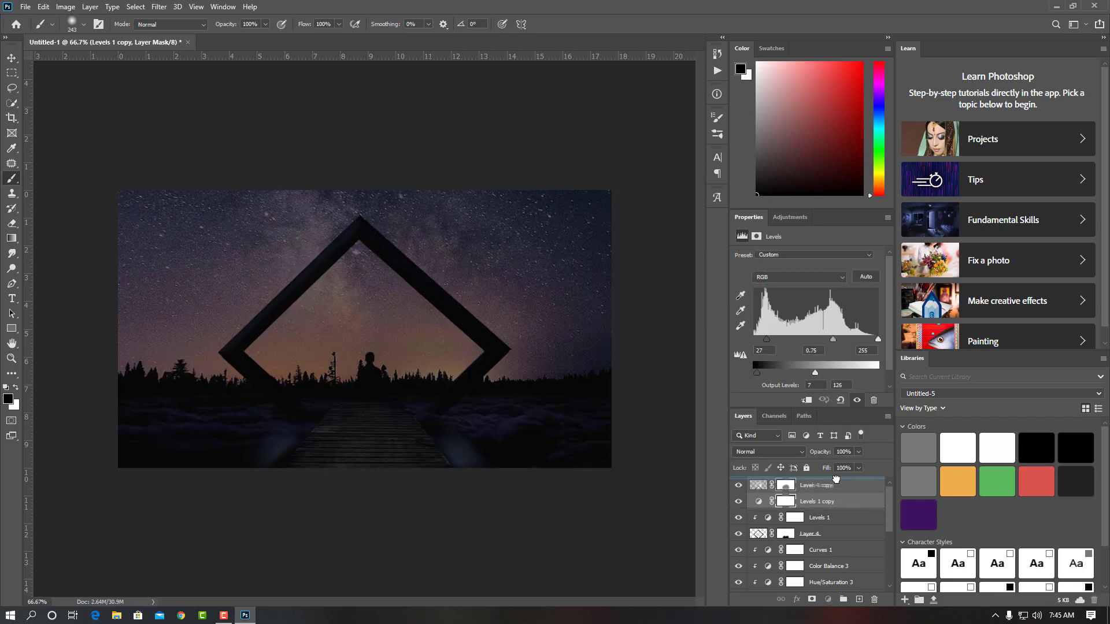
{"action": "left_click", "coordinate": [806, 400]}
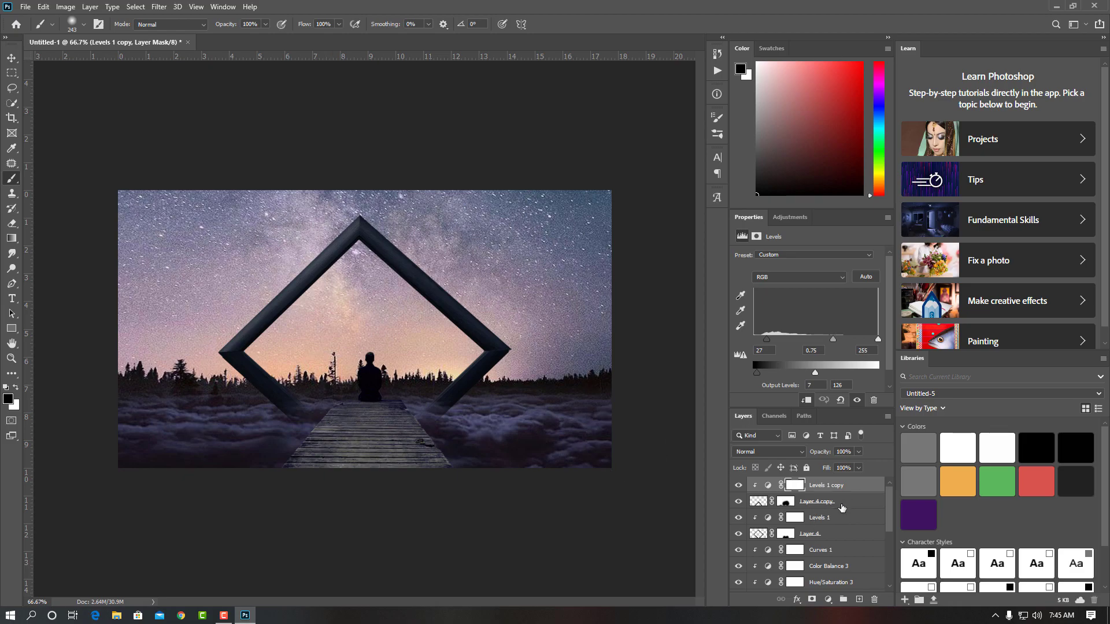
{"action": "left_click", "coordinate": [829, 534]}
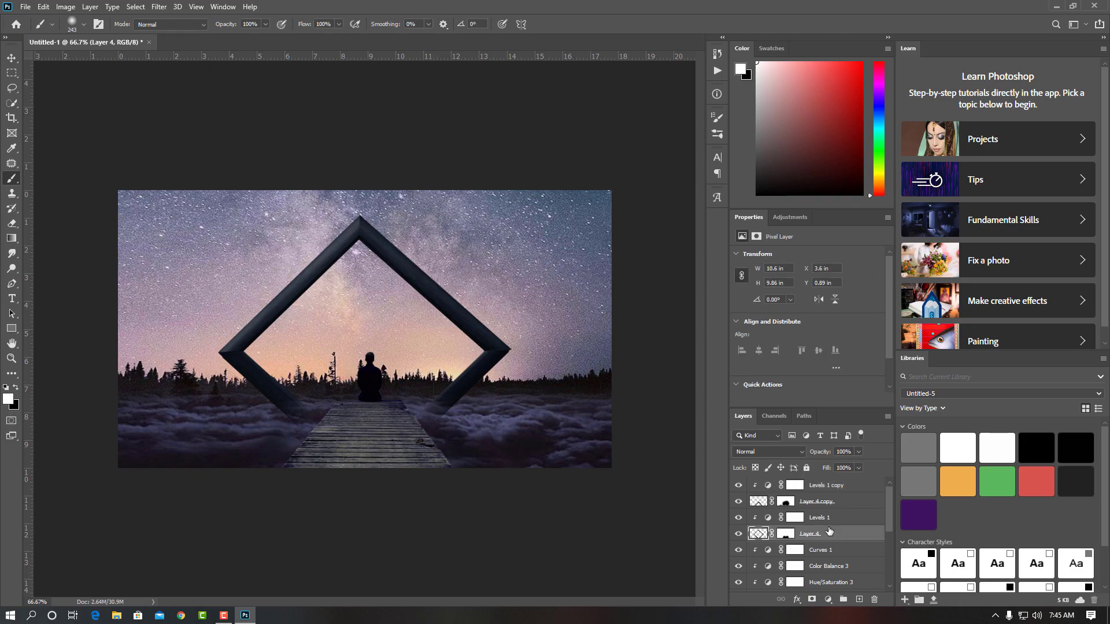
Duplicate Layer 4, scale the copy to about 56%, and move it down around the person
{"action": "key", "text": "ctrl+j"}
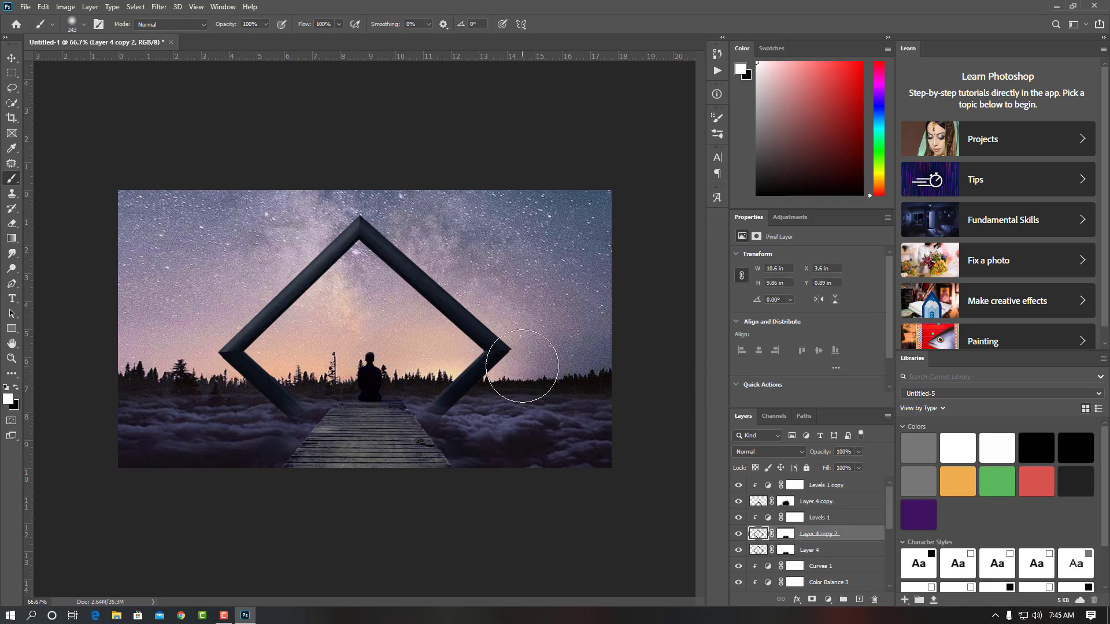
{"action": "key", "text": "ctrl+t"}
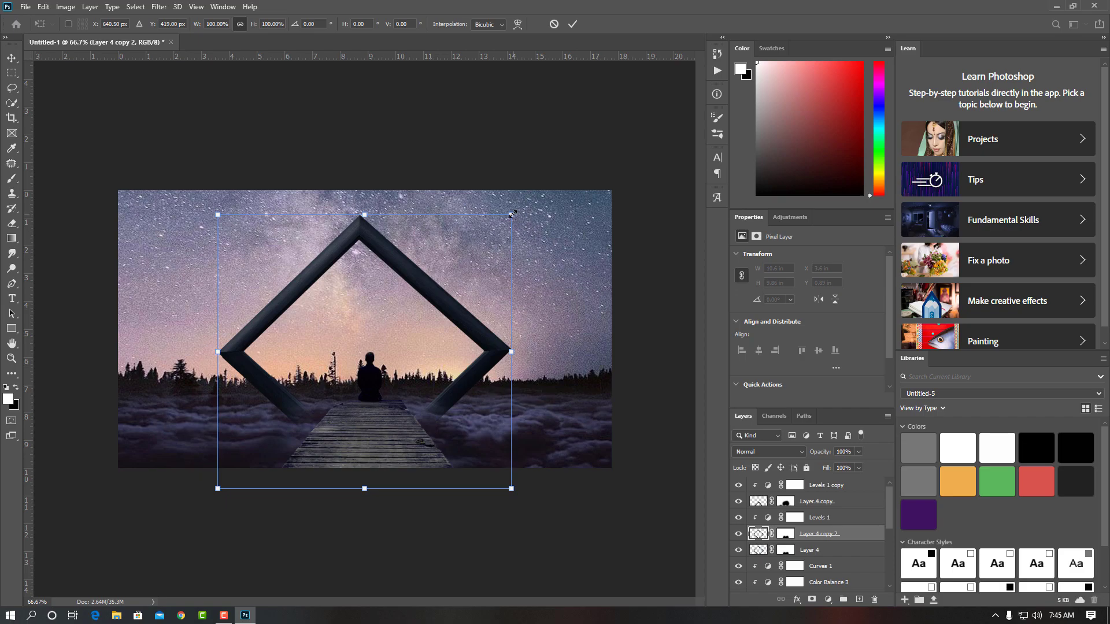
{"action": "left_click_drag", "start_coordinate": [512, 214], "coordinate": [452, 278]}
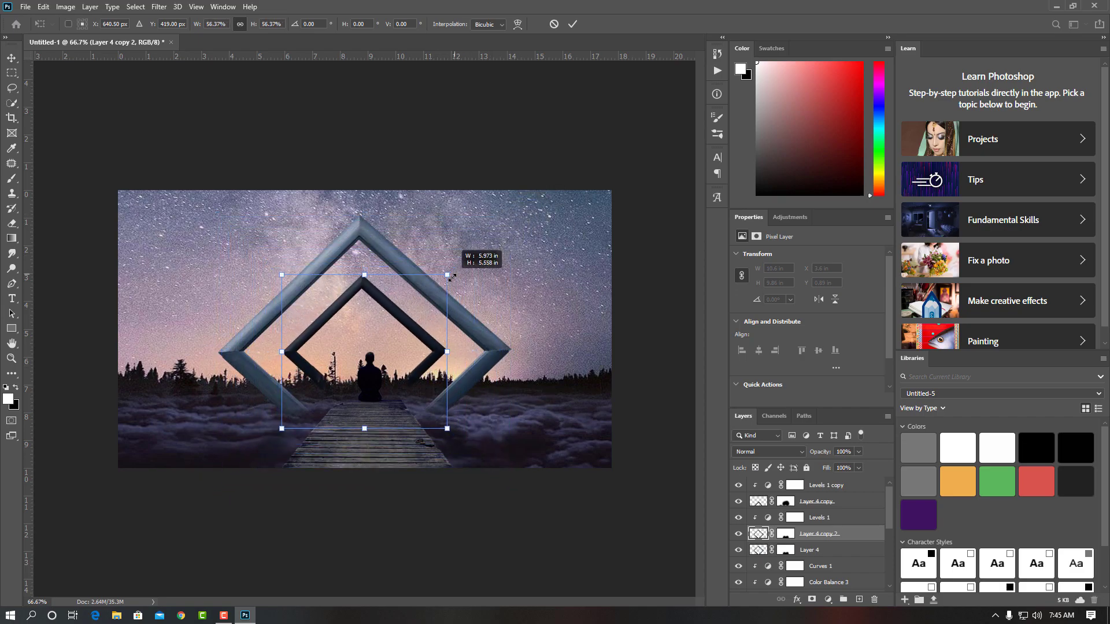
{"action": "left_click_drag", "start_coordinate": [452, 278], "coordinate": [475, 252]}
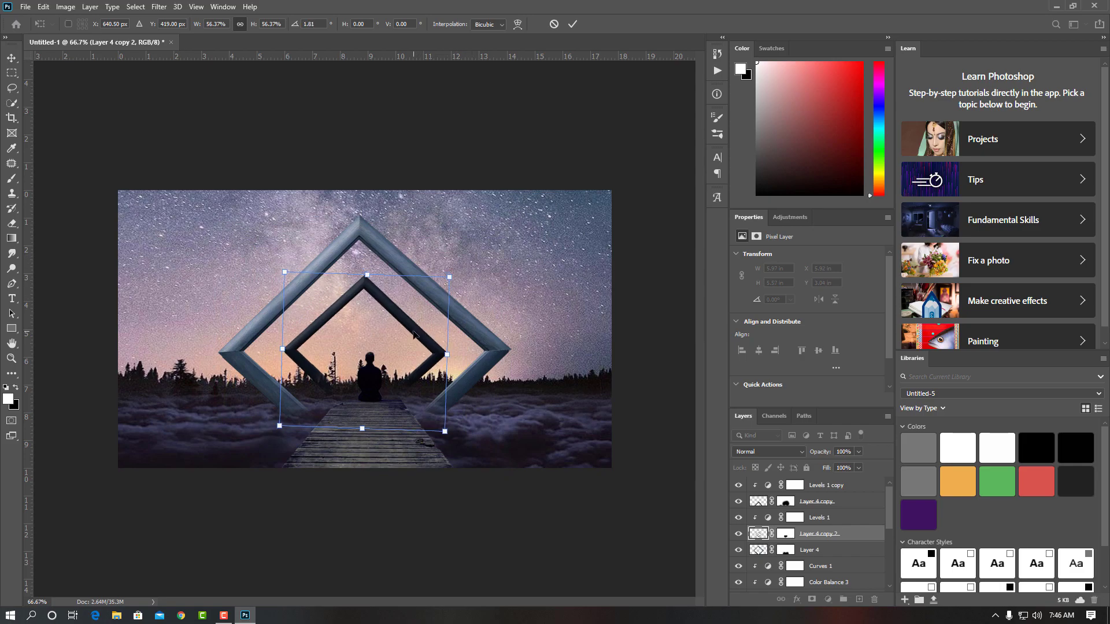
{"action": "left_click_drag", "start_coordinate": [414, 334], "coordinate": [414, 346]}
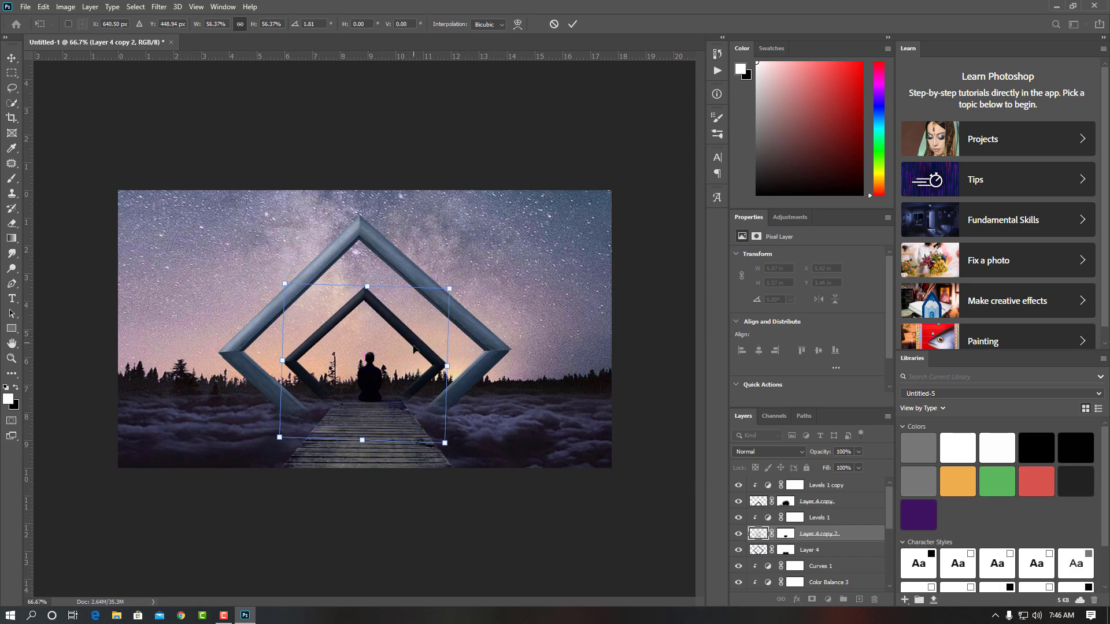
{"action": "left_click", "coordinate": [572, 24]}
{"action": "key", "text": "b"}
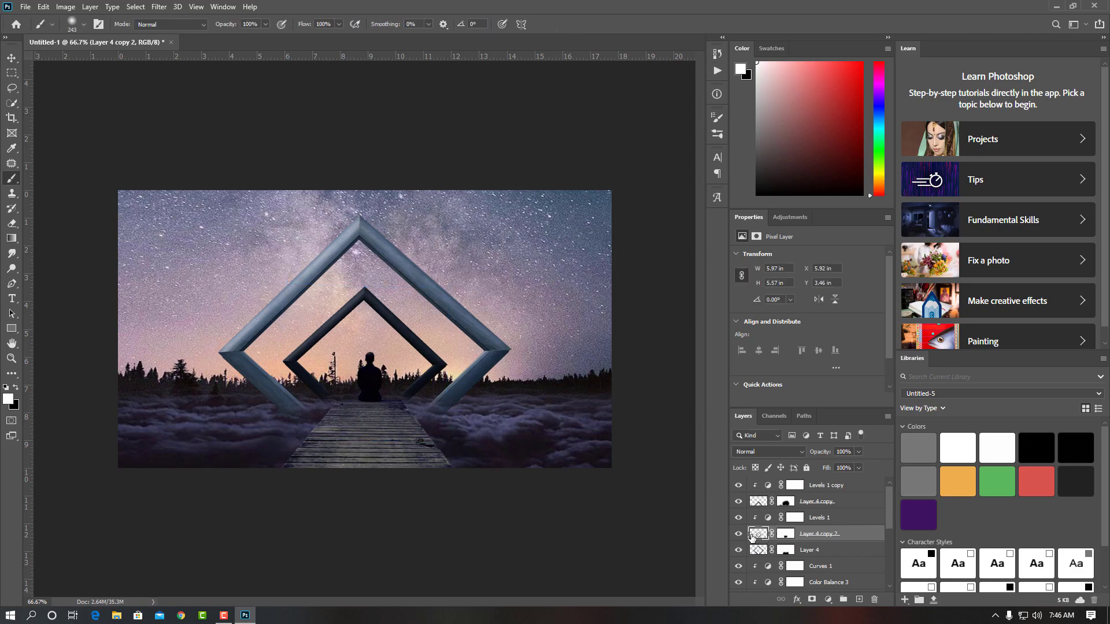
Duplicate Levels 1 again and clip Levels 1 copy 2 to Layer 4 copy 2
{"action": "left_click", "coordinate": [738, 518]}
{"action": "left_click", "coordinate": [817, 519]}
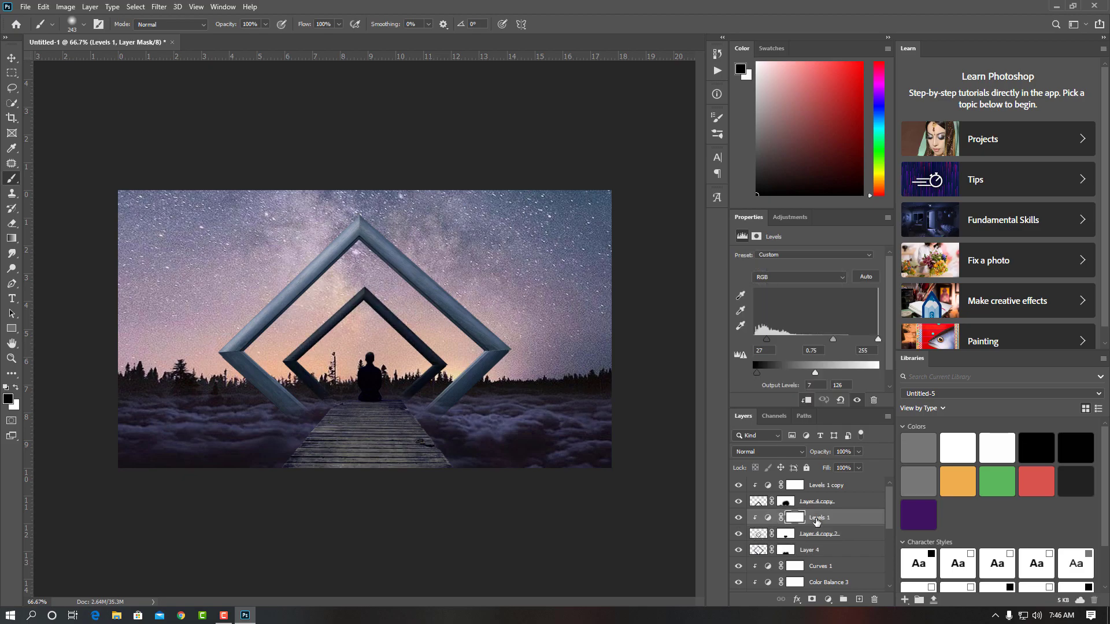
{"action": "key", "text": "ctrl+j"}
{"action": "left_click_drag", "start_coordinate": [816, 519], "coordinate": [839, 561]}
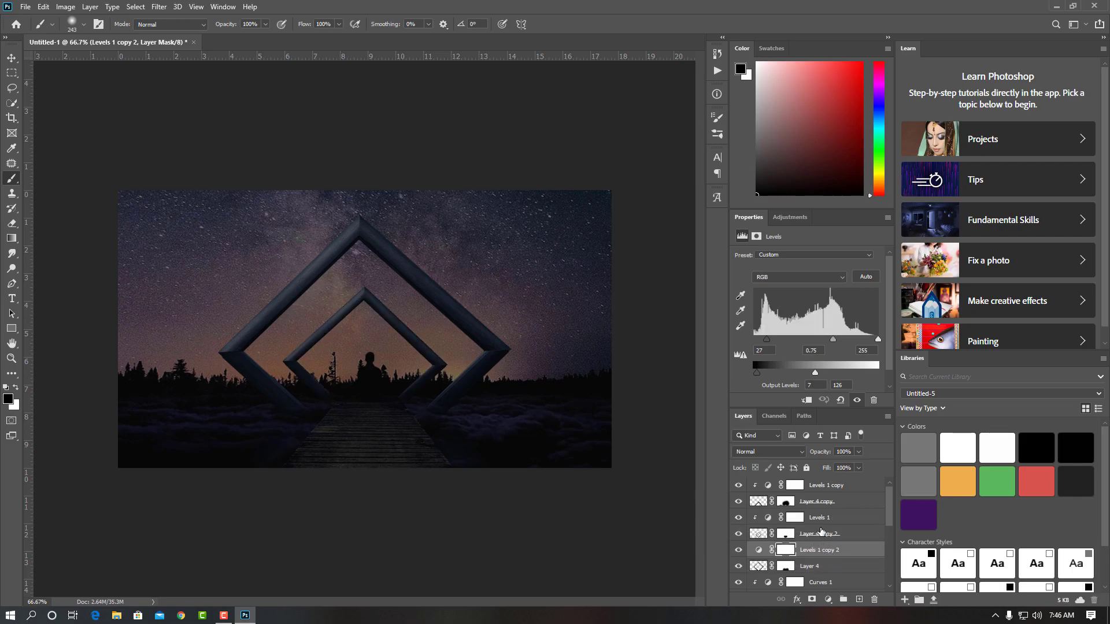
{"action": "left_click", "coordinate": [809, 400]}
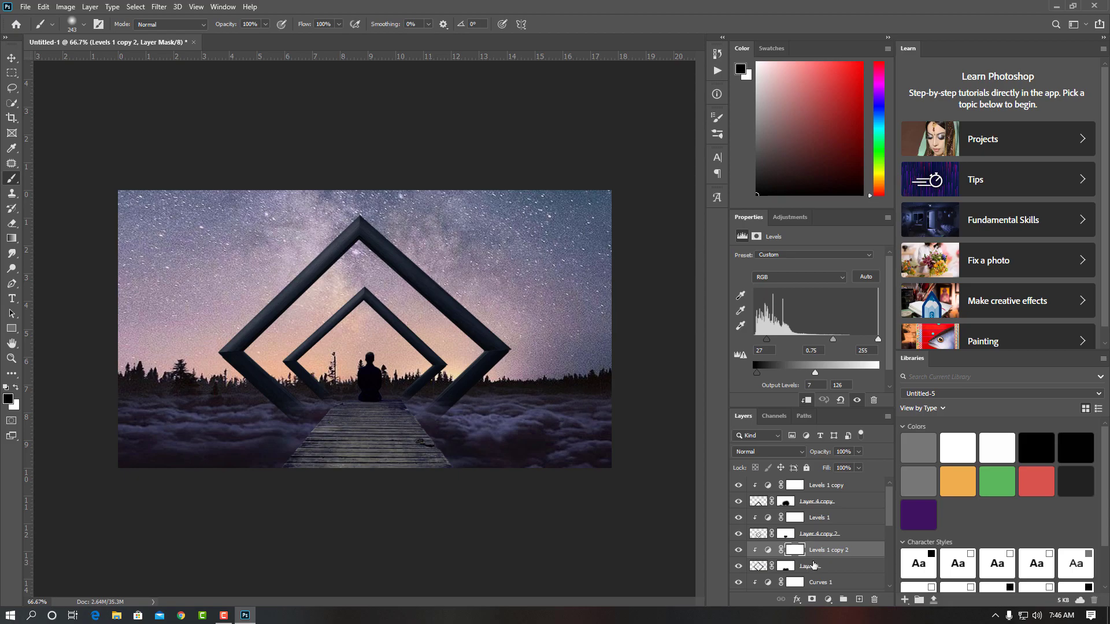
{"action": "left_click", "coordinate": [855, 532]}
Give Layer 4 copy 2 a blue 8 px outside stroke at 69% opacity
{"action": "right_click", "coordinate": [855, 531]}
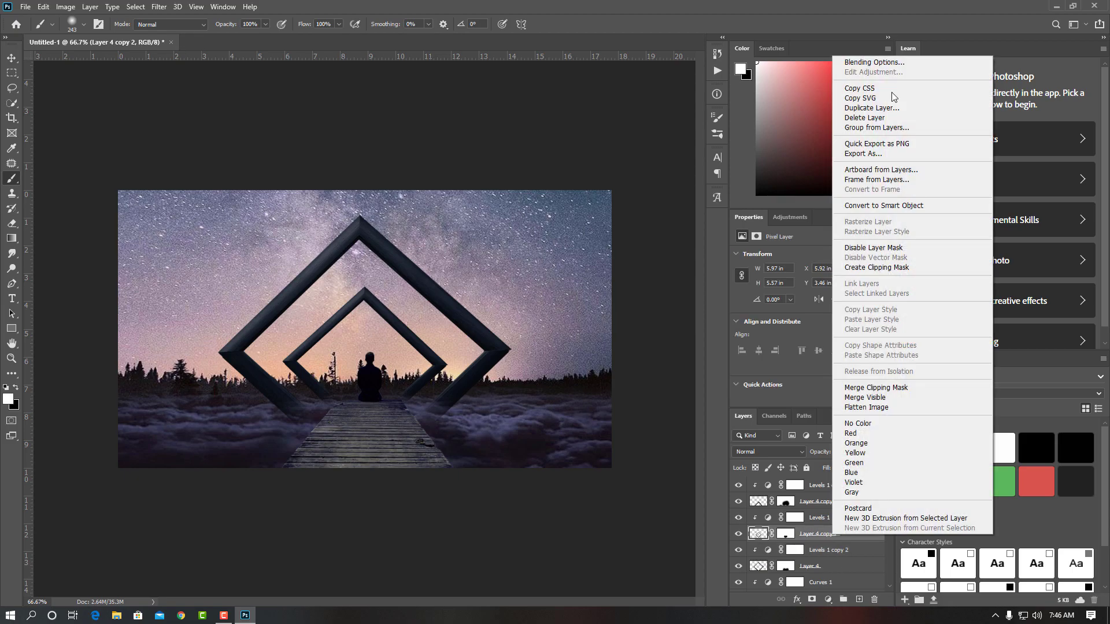
{"action": "left_click", "coordinate": [880, 63]}
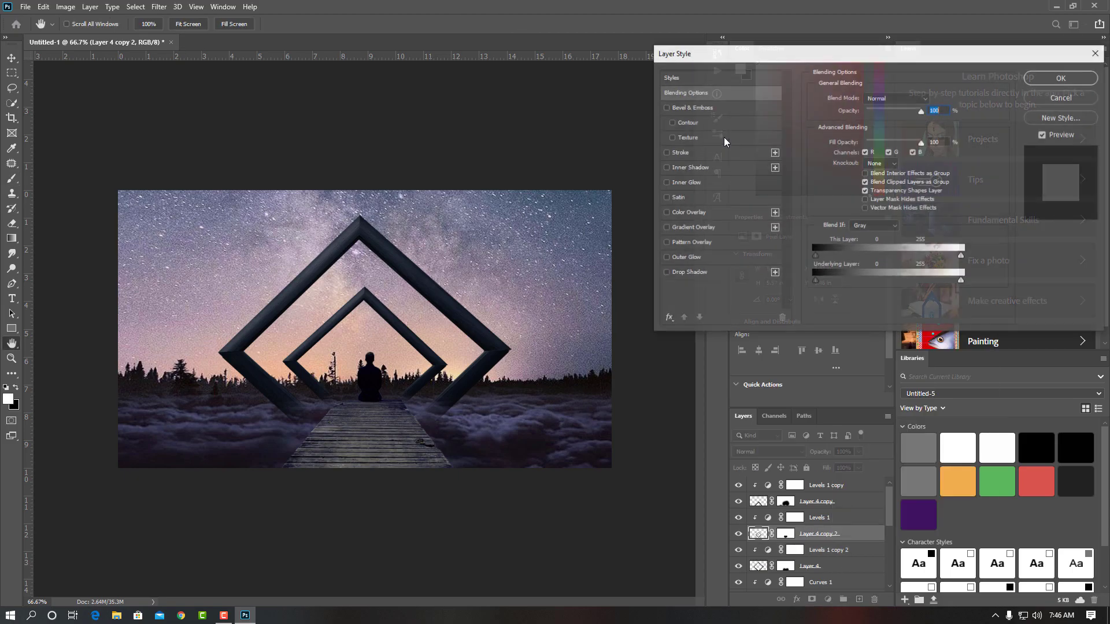
{"action": "left_click", "coordinate": [682, 154]}
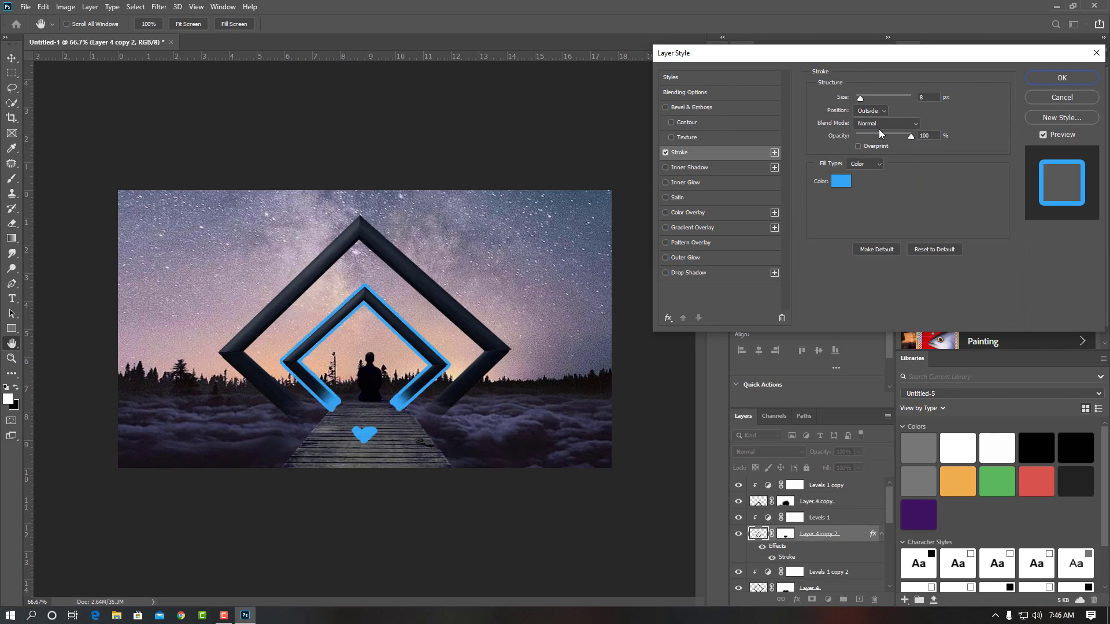
{"action": "left_click_drag", "start_coordinate": [861, 99], "coordinate": [862, 99]}
{"action": "left_click_drag", "start_coordinate": [887, 136], "coordinate": [896, 142]}
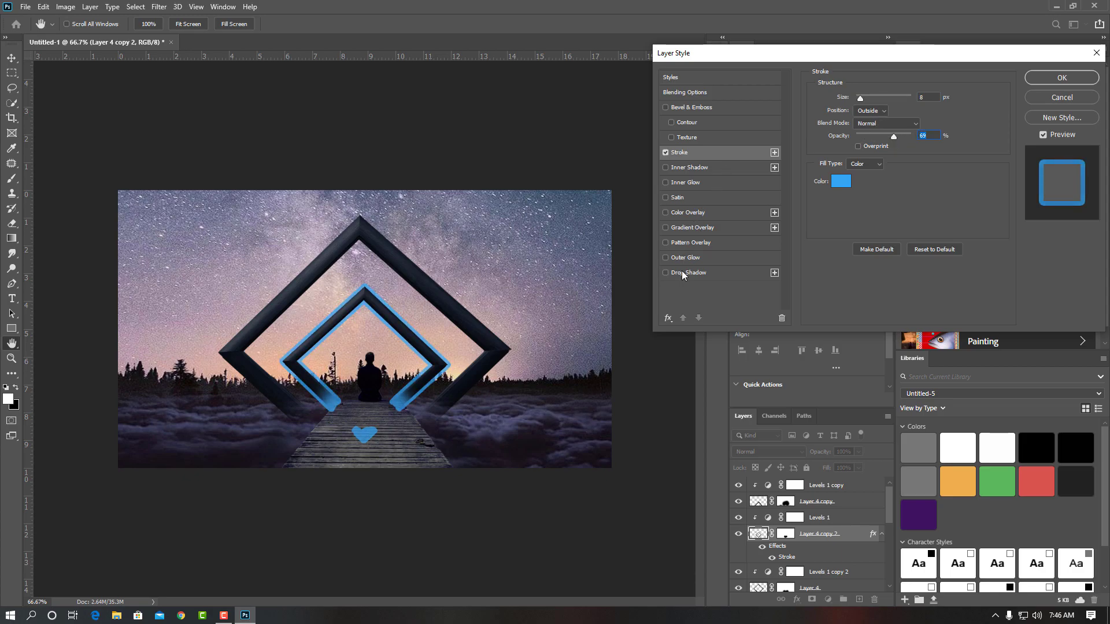
Paint black on Layer 4 copy 2's mask to hide the stray blue heart on the pier
{"action": "left_click", "coordinate": [1061, 78]}
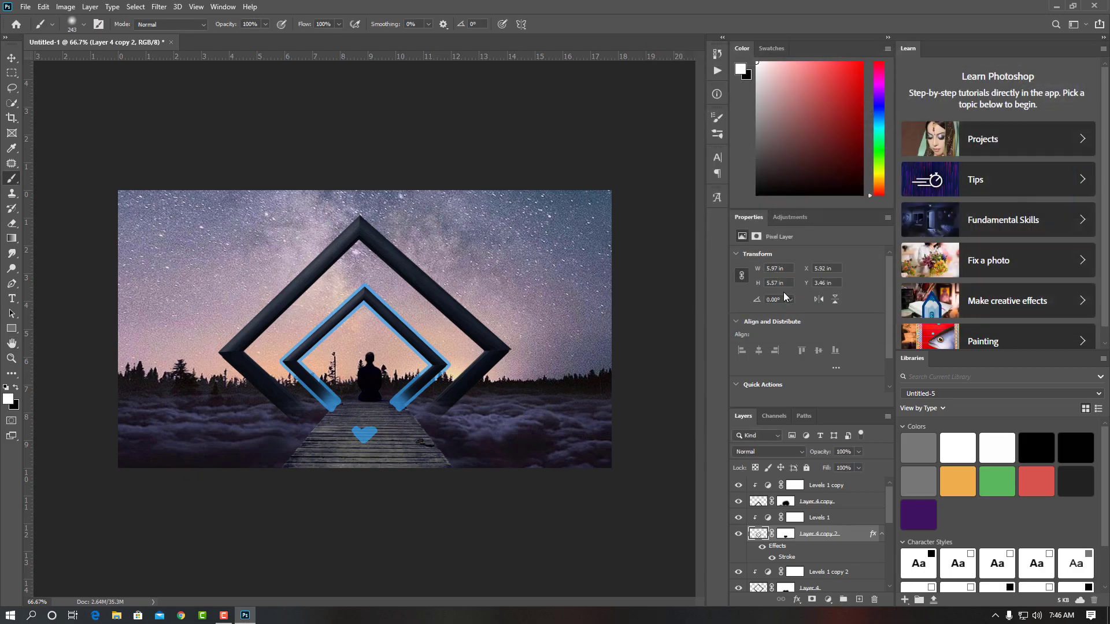
{"action": "left_click", "coordinate": [786, 537]}
{"action": "key", "text": "x"}
{"action": "left_click_drag", "start_coordinate": [359, 457], "coordinate": [363, 451]}
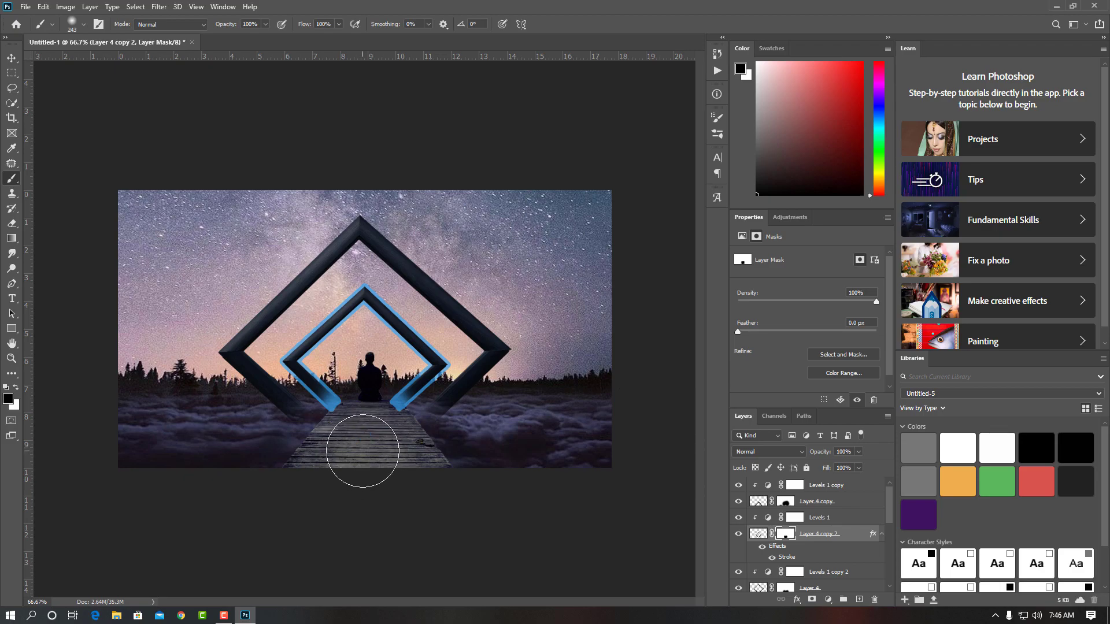
Zoom in and set the brush size to 40 px
{"action": "key", "text": "ctrl+plus"}
{"action": "key", "text": "ctrl+plus"}
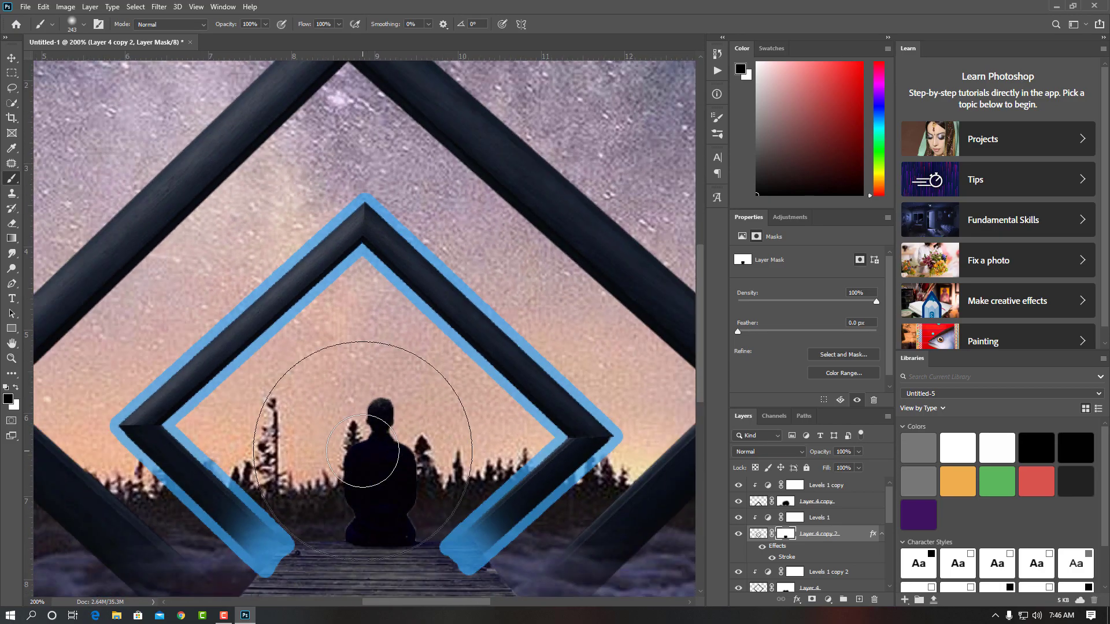
{"action": "left_click", "coordinate": [84, 25]}
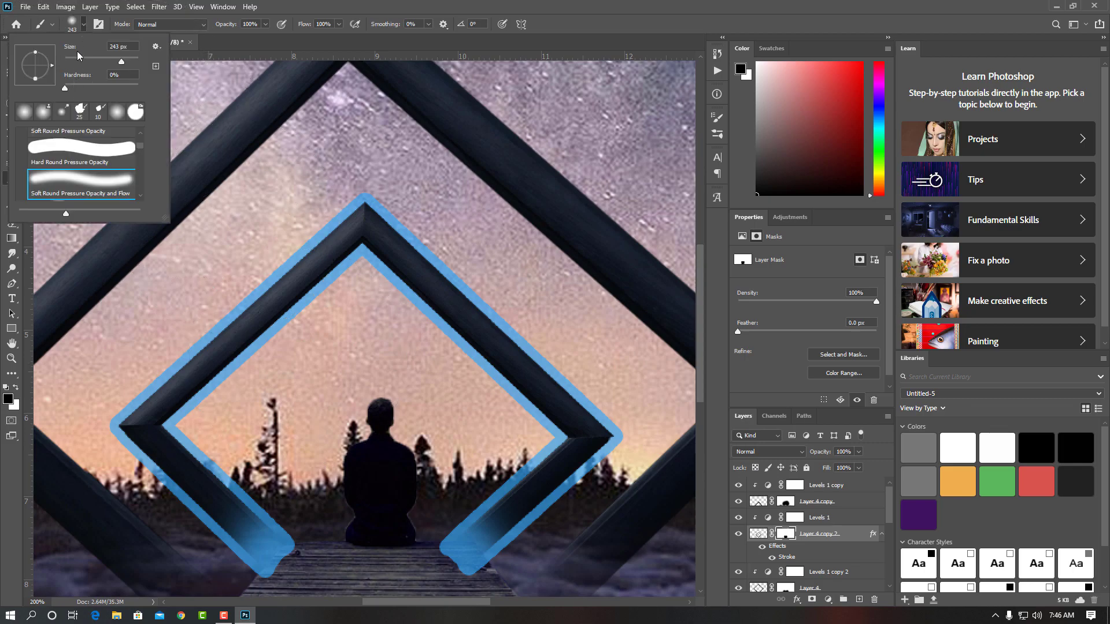
{"action": "left_click", "coordinate": [91, 60]}
{"action": "type", "text": "40"}
{"action": "key", "text": "Return"}
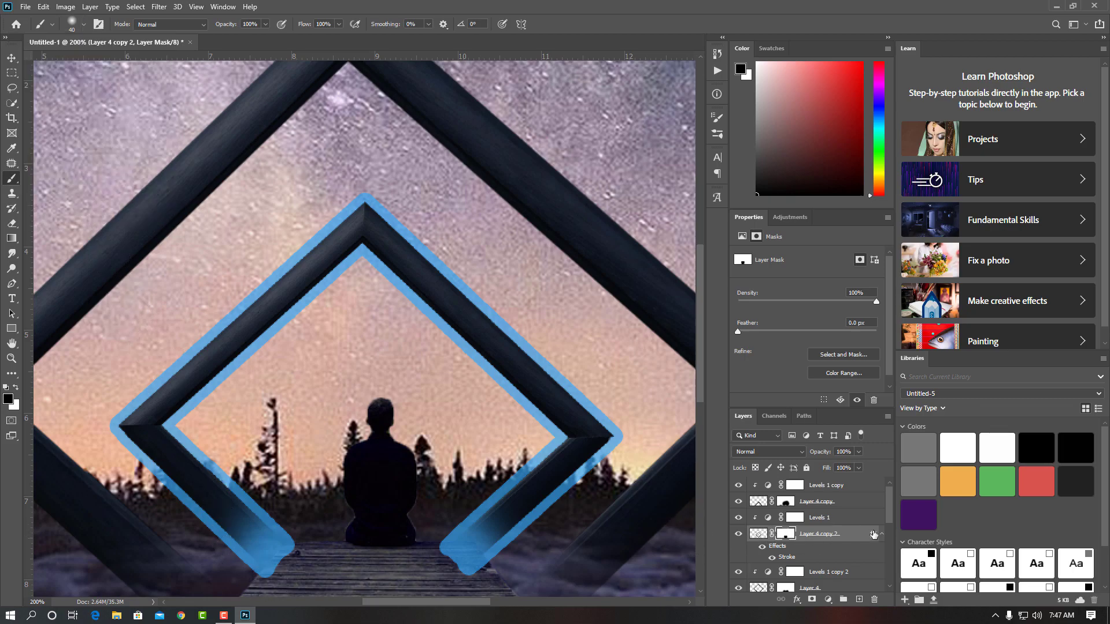
Split Layer 4 copy 2's stroke effect onto its own Outer Stroke layer
{"action": "right_click", "coordinate": [874, 539]}
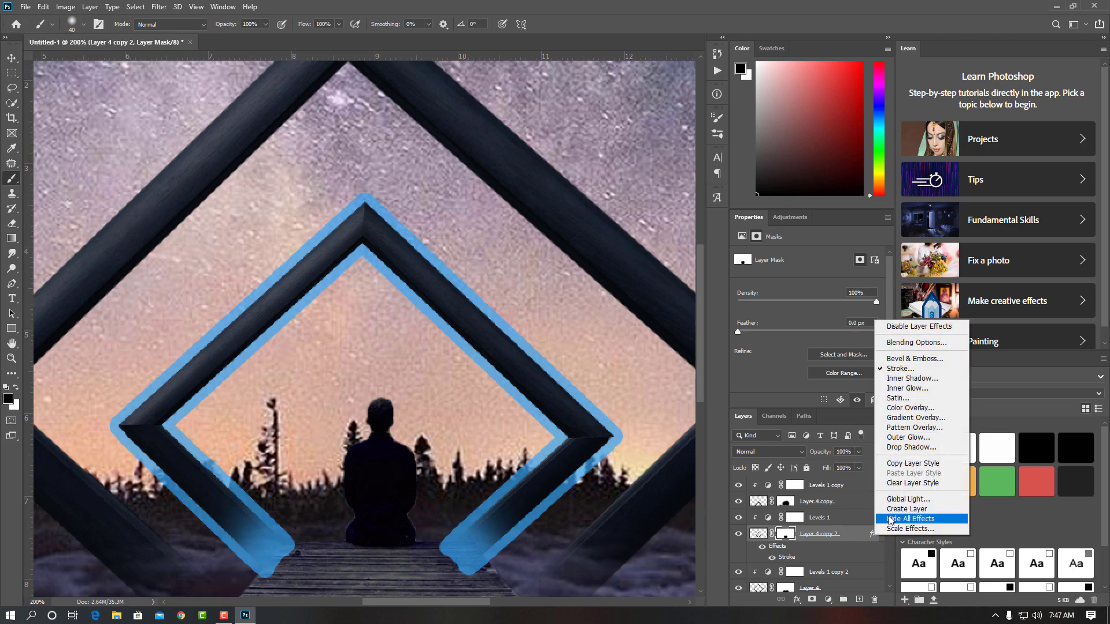
{"action": "left_click", "coordinate": [891, 510]}
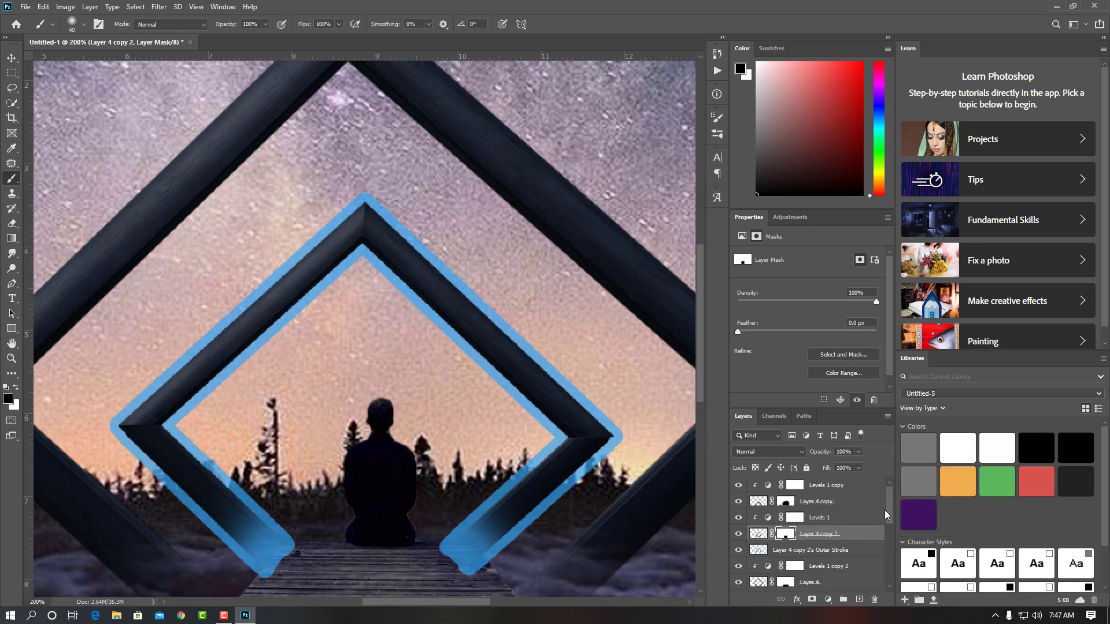
{"action": "left_click", "coordinate": [821, 551]}
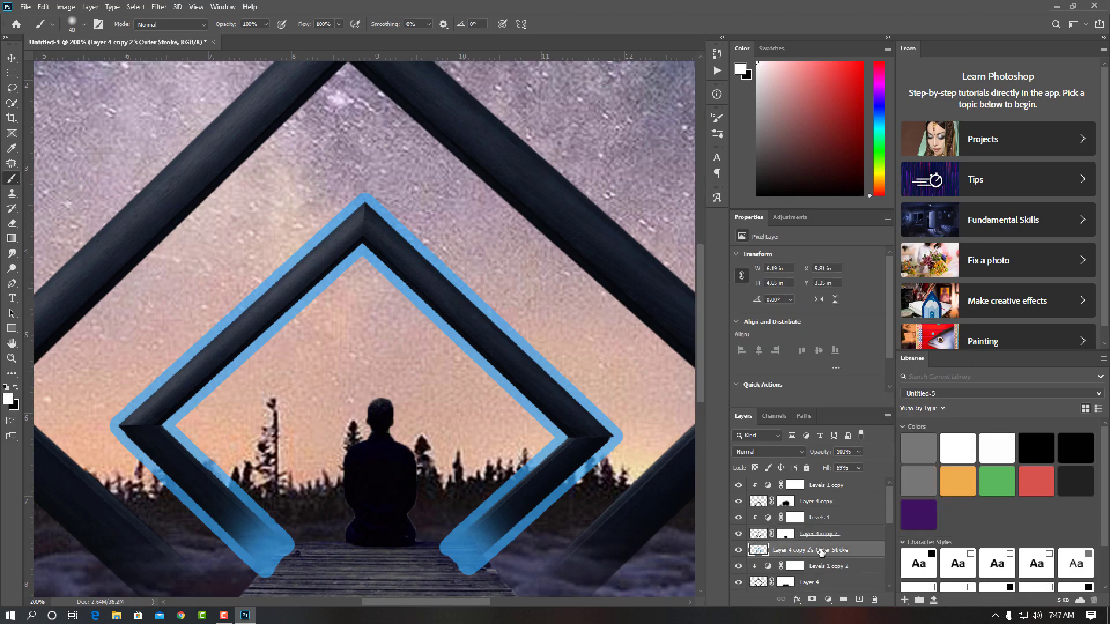
{"action": "left_click", "coordinate": [275, 558]}
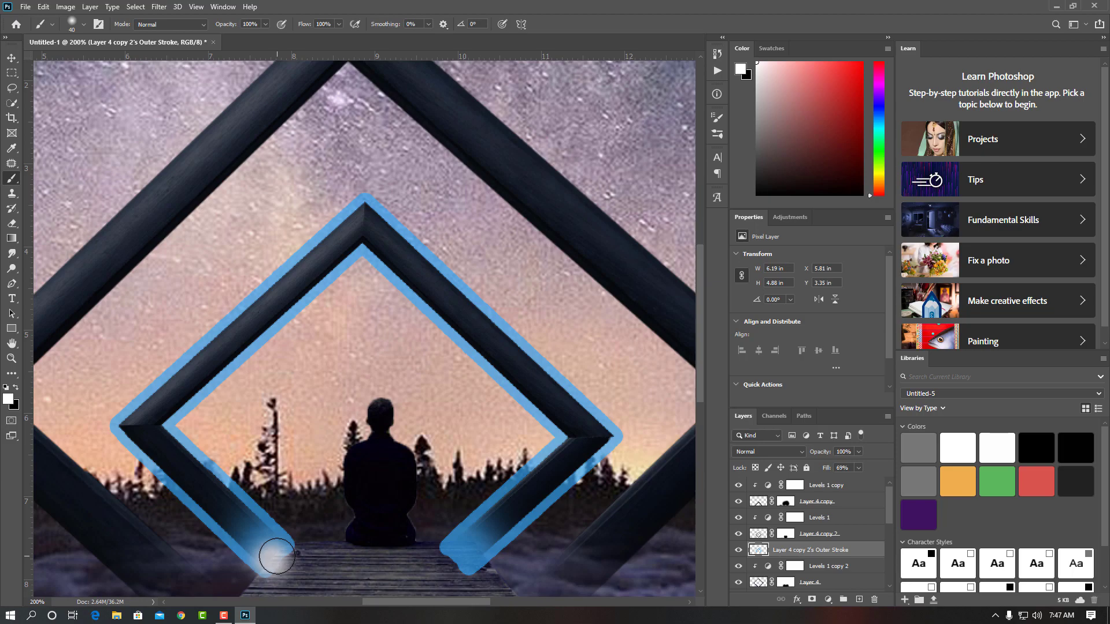
{"action": "key", "text": "ctrl+z"}
Mask the Outer Stroke layer, painting out the stroke's outer side so only the inner edge stays blue
{"action": "left_click", "coordinate": [16, 387]}
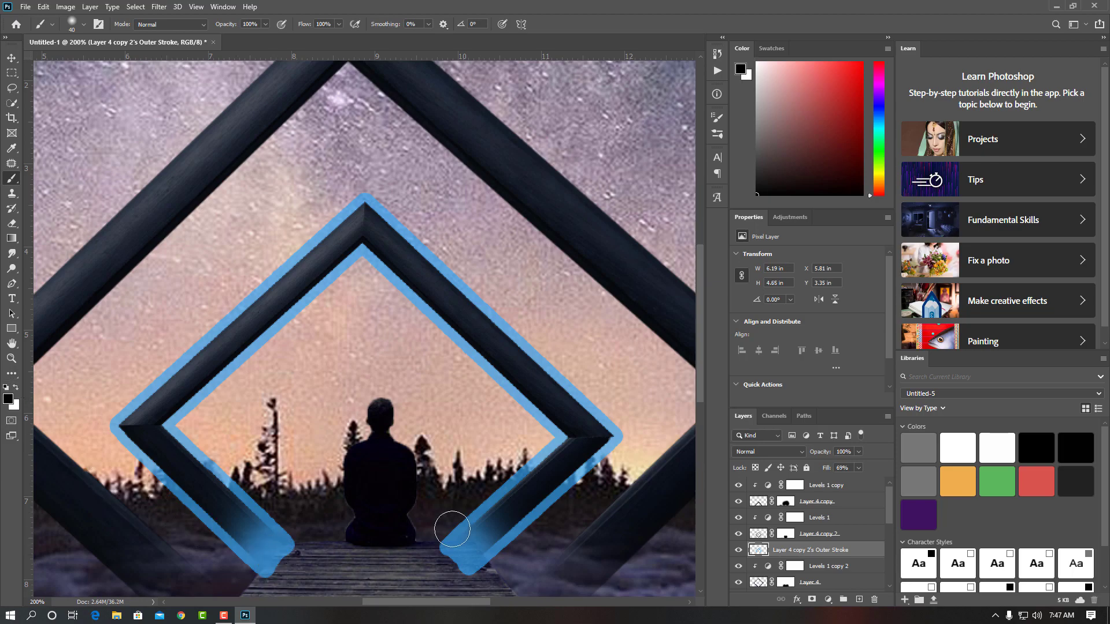
{"action": "left_click", "coordinate": [812, 599]}
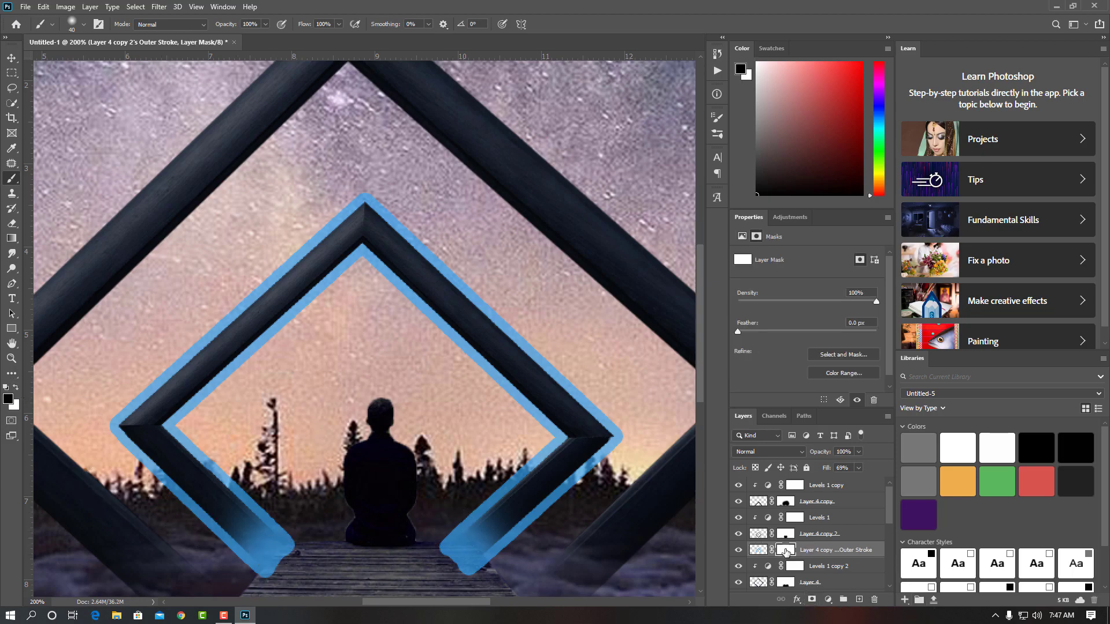
{"action": "mouse_move", "coordinate": [223, 540]}
{"action": "left_mouse_down"}
{"action": "mouse_move", "coordinate": [248, 566]}
{"action": "mouse_move", "coordinate": [260, 546]}
{"action": "mouse_move", "coordinate": [261, 565]}
{"action": "mouse_move", "coordinate": [292, 567]}
{"action": "mouse_move", "coordinate": [300, 560]}
{"action": "mouse_move", "coordinate": [280, 540]}
{"action": "mouse_move", "coordinate": [290, 535]}
{"action": "left_mouse_up"}
{"action": "mouse_move", "coordinate": [179, 512]}
{"action": "left_mouse_down"}
{"action": "mouse_move", "coordinate": [236, 533]}
{"action": "mouse_move", "coordinate": [168, 488]}
{"action": "mouse_move", "coordinate": [136, 446]}
{"action": "mouse_move", "coordinate": [126, 403]}
{"action": "mouse_move", "coordinate": [142, 407]}
{"action": "mouse_move", "coordinate": [364, 199]}
{"action": "mouse_move", "coordinate": [323, 214]}
{"action": "mouse_move", "coordinate": [482, 581]}
{"action": "left_mouse_up"}
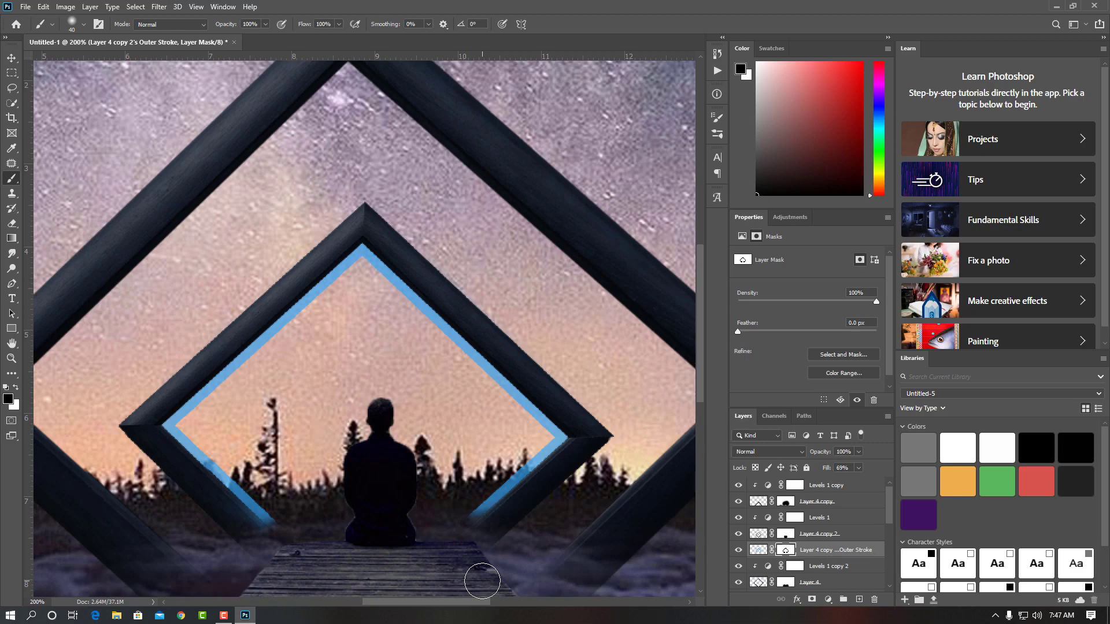
{"action": "key", "text": "ctrl+minus"}
{"action": "key", "text": "ctrl+minus"}
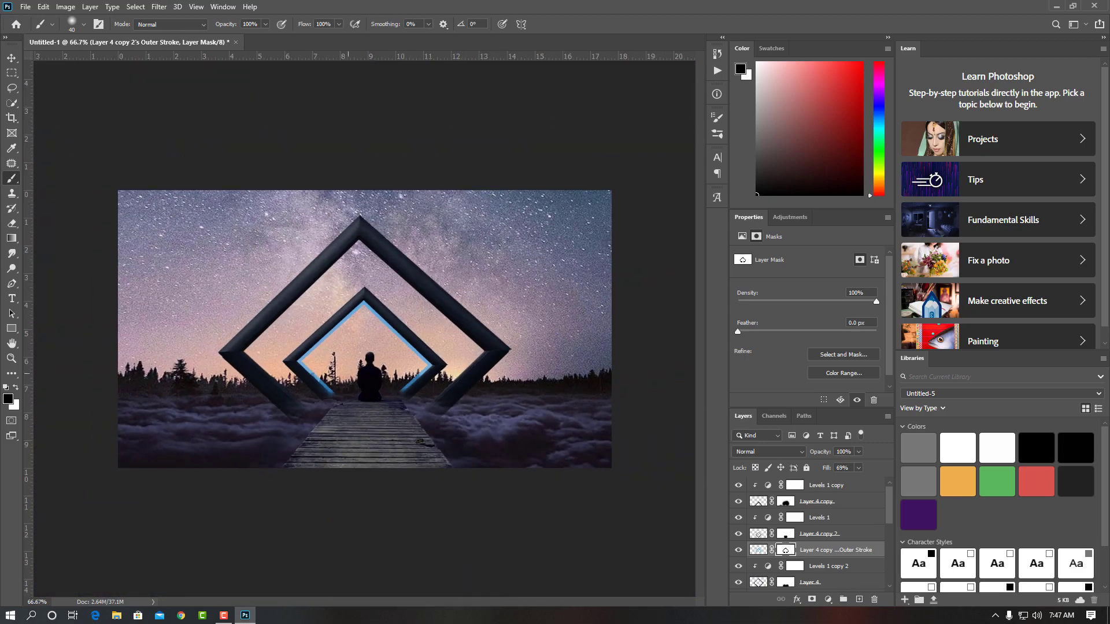
Add a blue stroke to Layer 4 and split it onto its own Outer Stroke layer
{"action": "left_click", "coordinate": [12, 58]}
{"action": "left_click", "coordinate": [842, 582]}
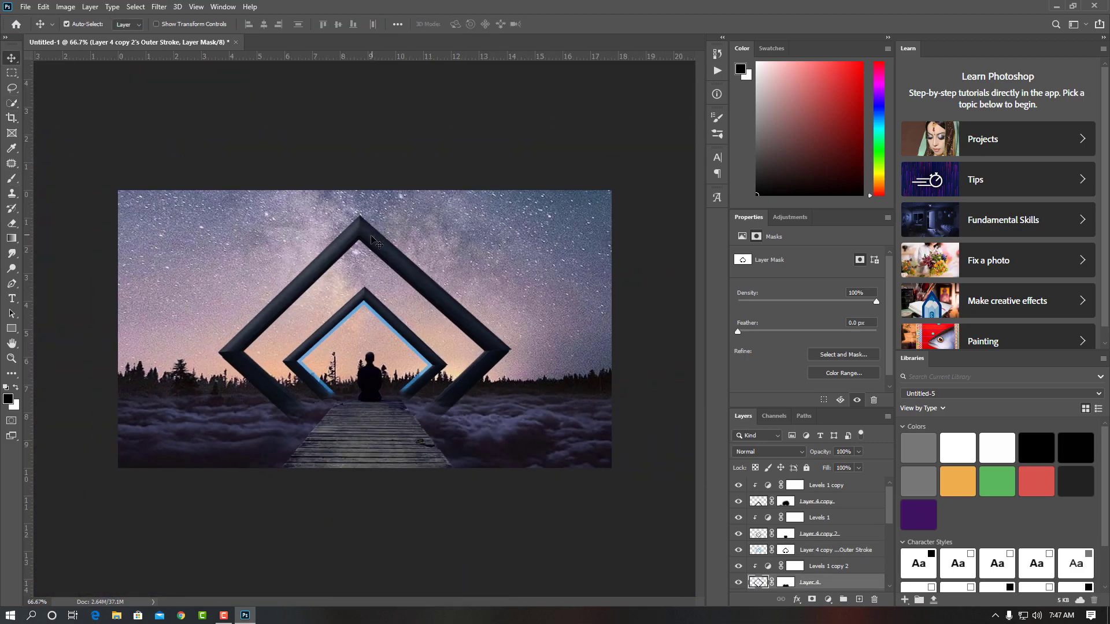
{"action": "right_click", "coordinate": [842, 582]}
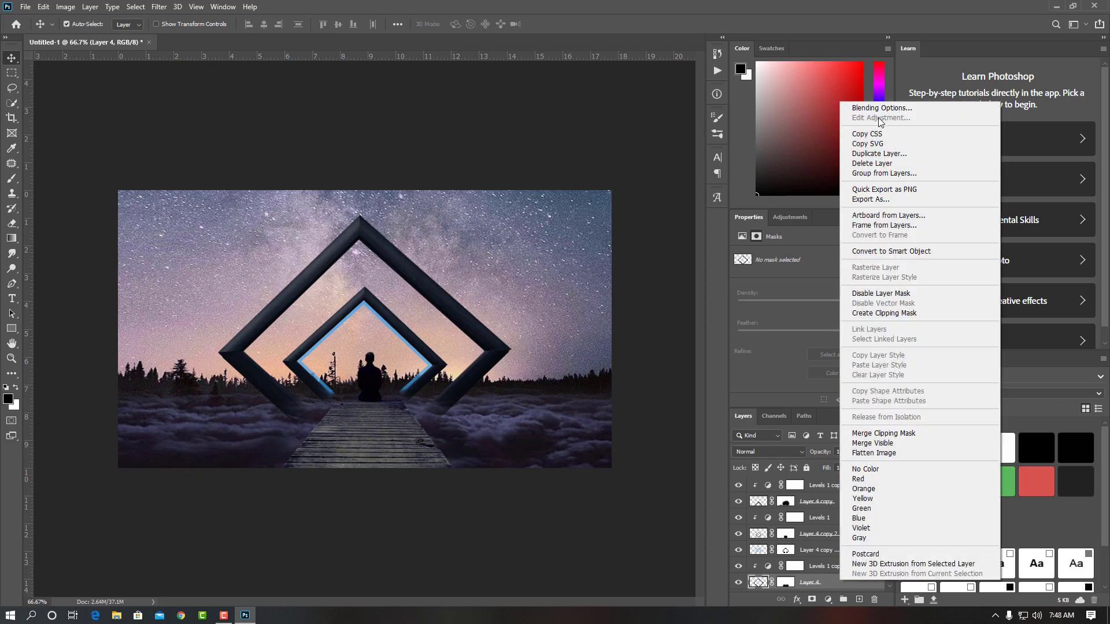
{"action": "left_click", "coordinate": [880, 108]}
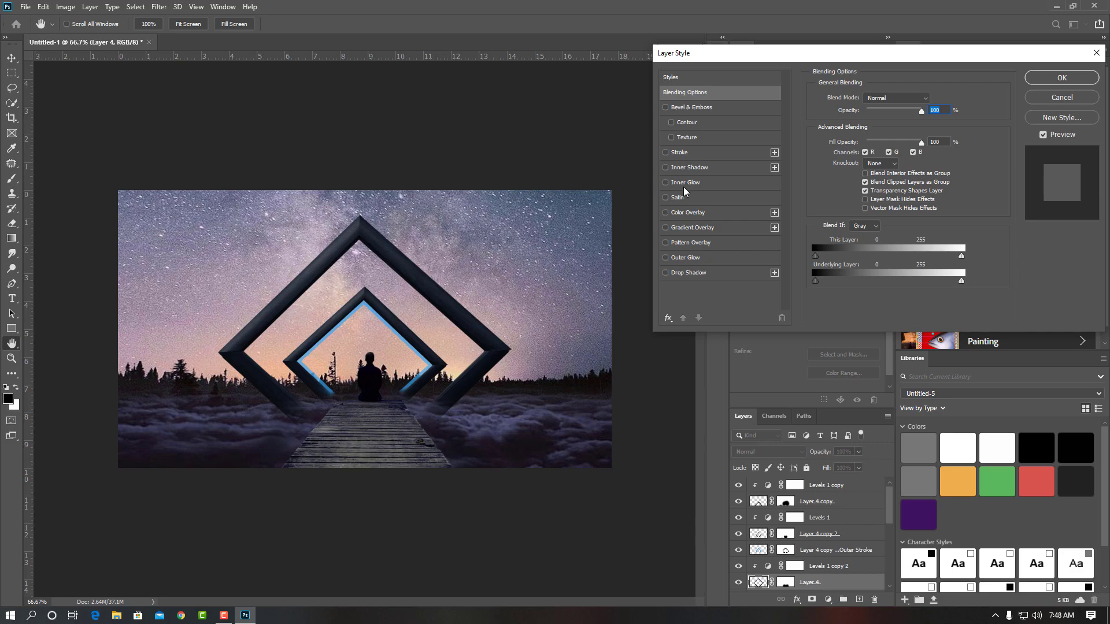
{"action": "left_click", "coordinate": [679, 153]}
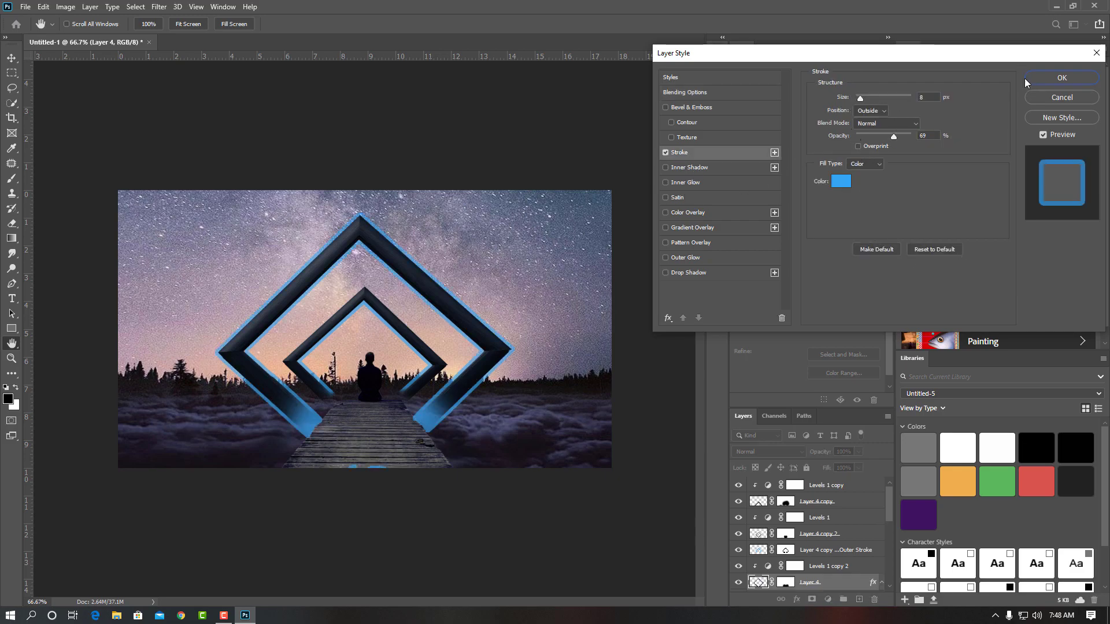
{"action": "left_click", "coordinate": [1052, 76]}
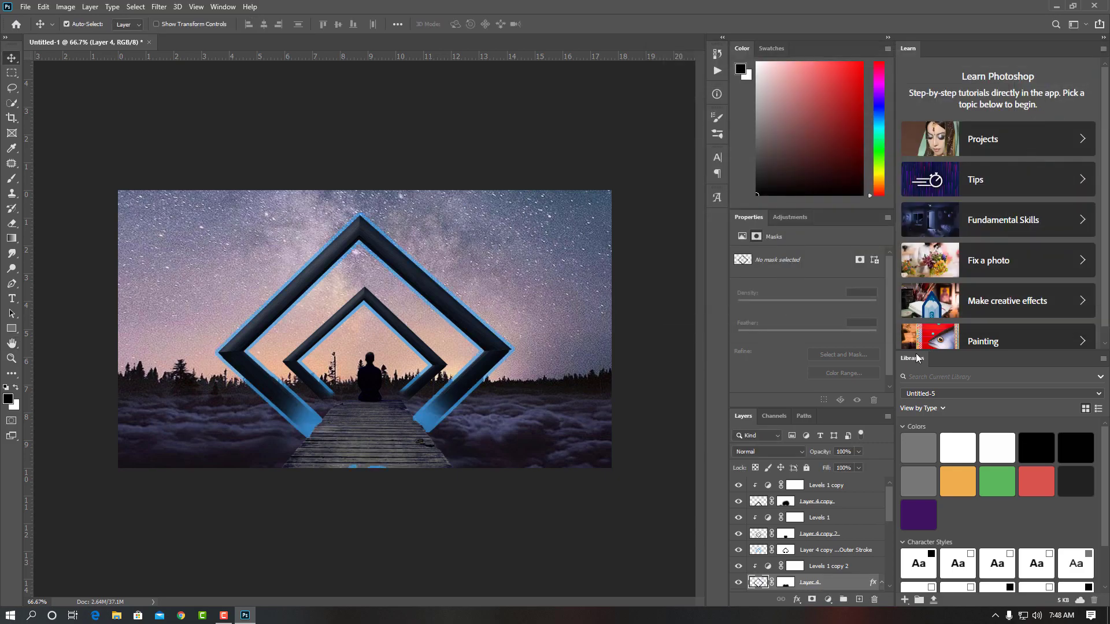
{"action": "right_click", "coordinate": [873, 581]}
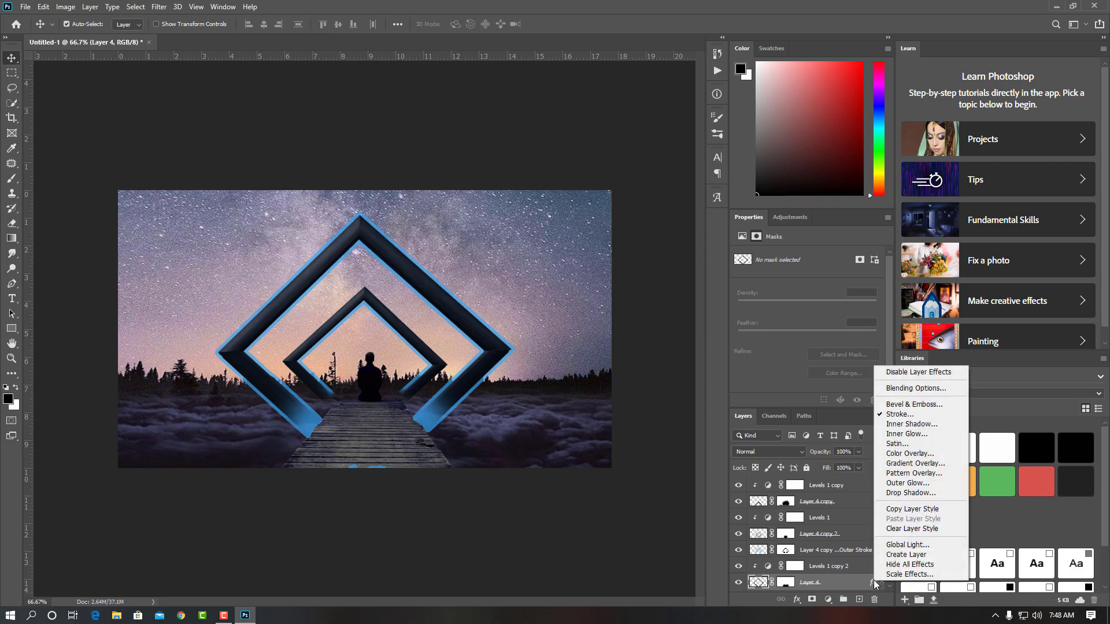
{"action": "left_click", "coordinate": [891, 555]}
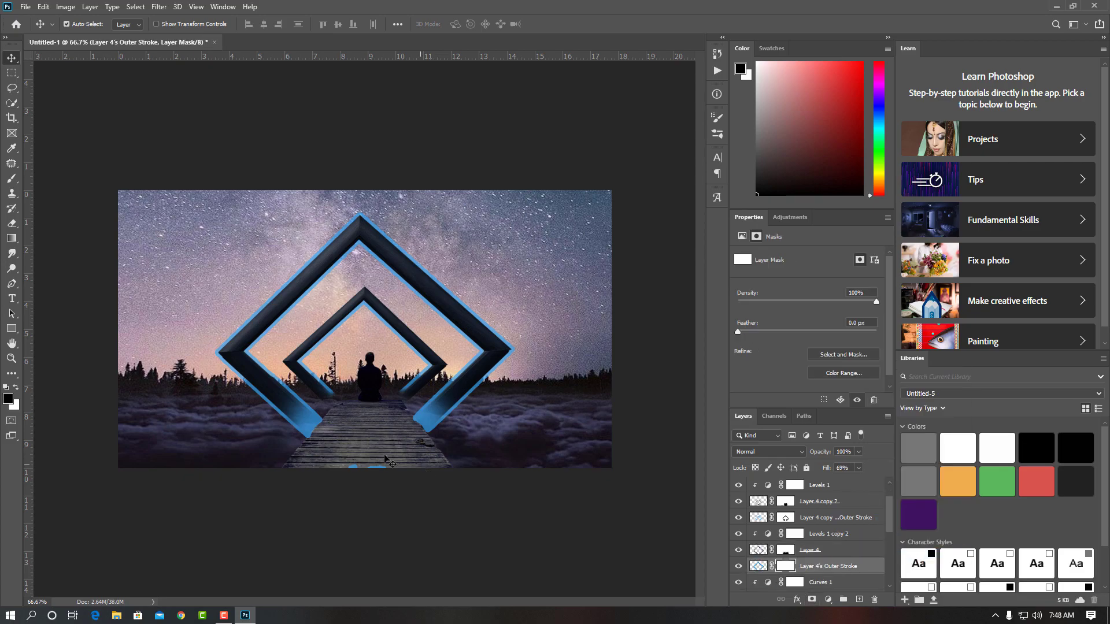
Paint out the outer side of Layer 4's Outer Stroke along the lower-left beam
{"action": "key", "text": "ctrl+plus"}
{"action": "key", "text": "ctrl+plus"}
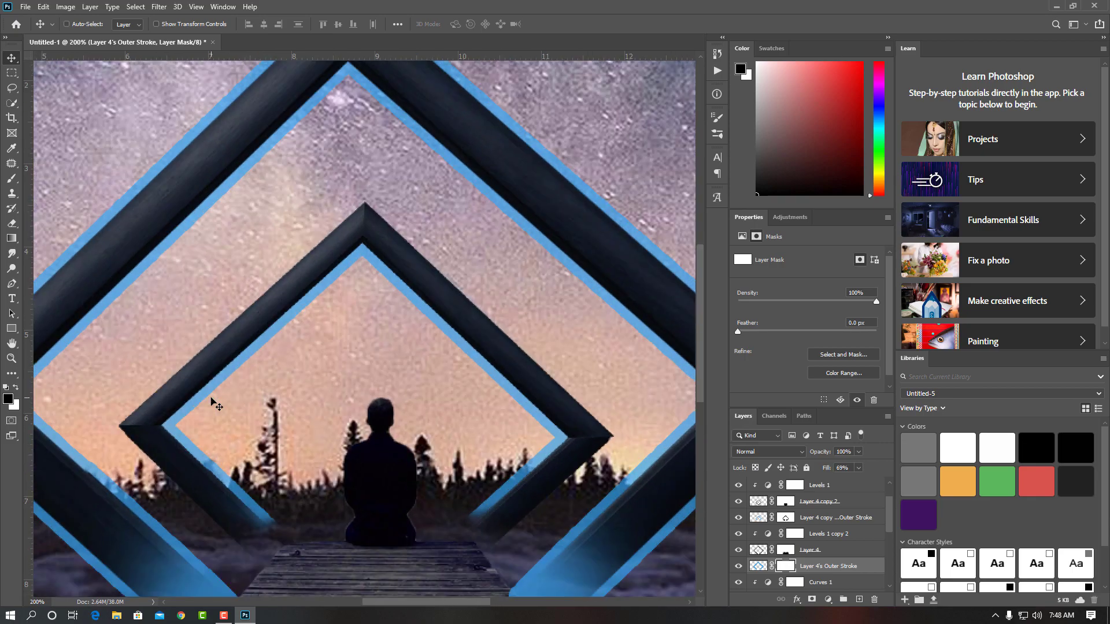
{"action": "key", "text": "ctrl"}
{"action": "left_click_drag", "start_coordinate": [222, 585], "coordinate": [448, 491]}
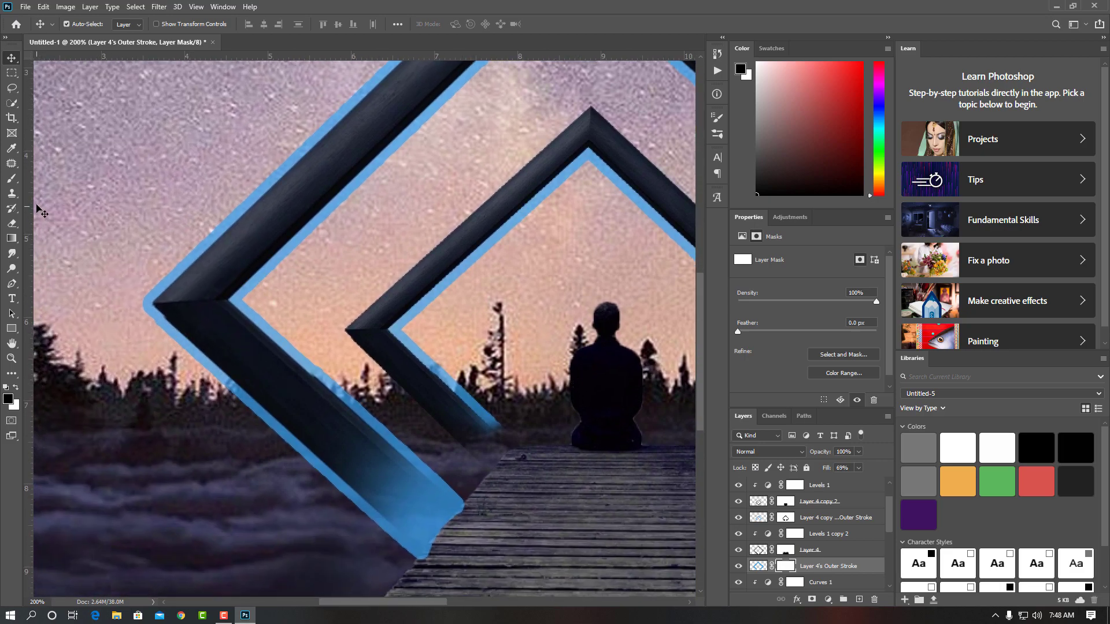
{"action": "left_click", "coordinate": [11, 178]}
{"action": "left_click_drag", "start_coordinate": [204, 350], "coordinate": [347, 504]}
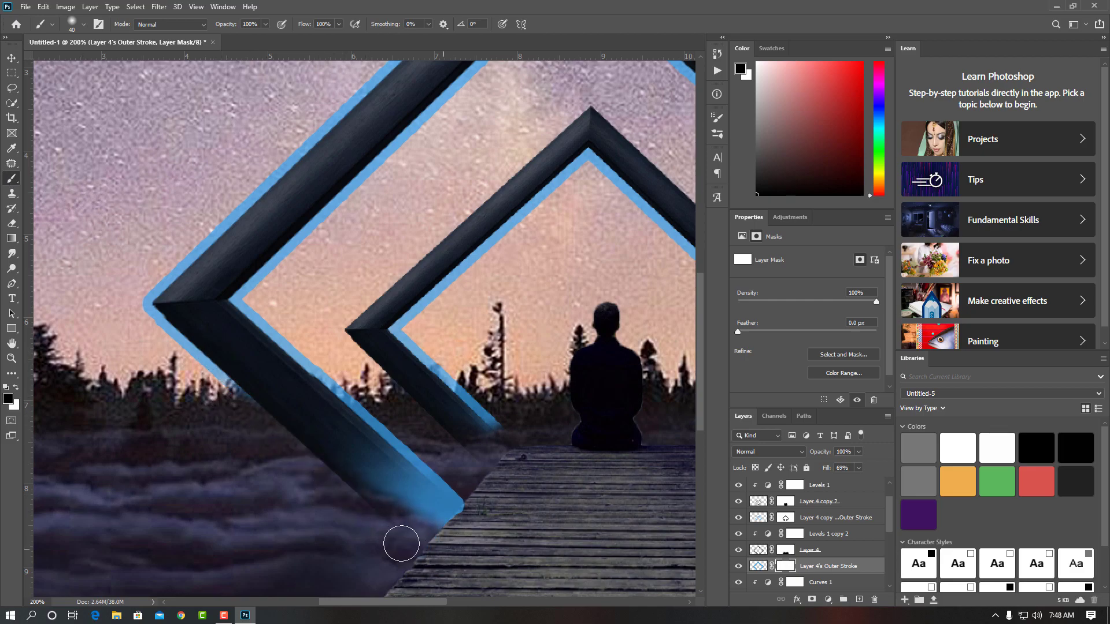
{"action": "key", "text": "ctrl+minus"}
{"action": "key", "text": "ctrl+minus"}
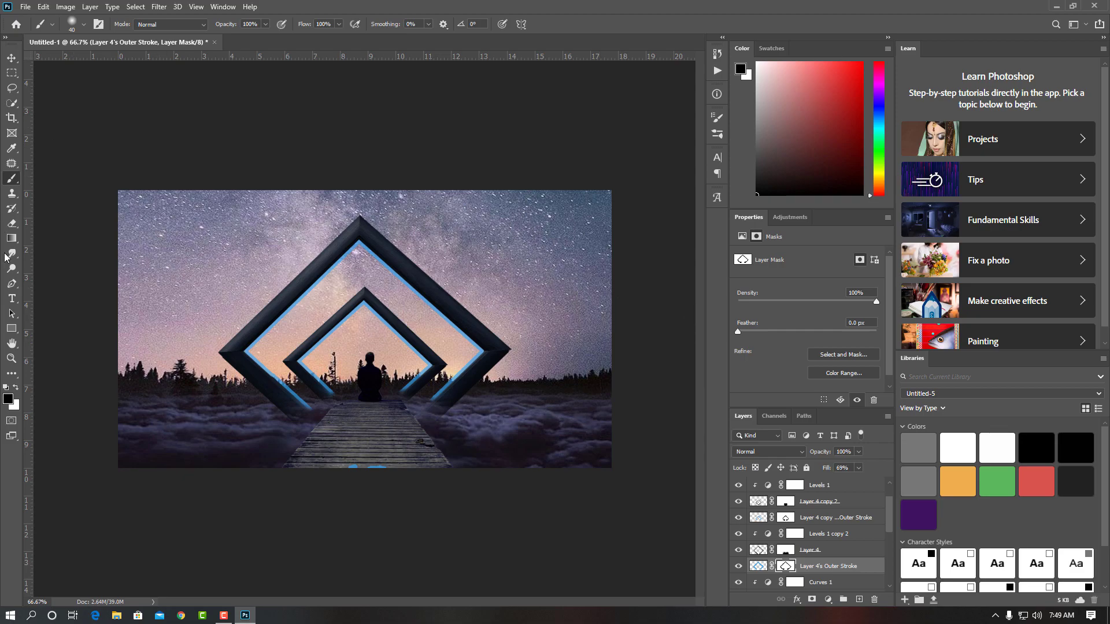
{"action": "scroll", "coordinate": [821, 545], "scroll_direction": "up", "scroll_amount": 2}
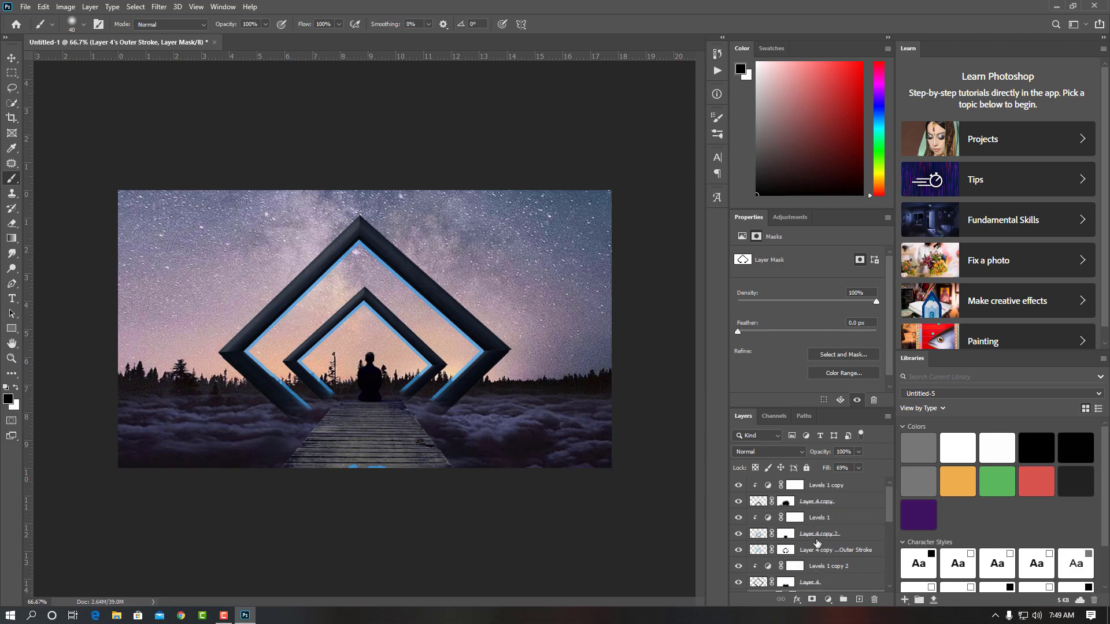
Add a Photo Filter adjustment layer with colour #0042ff at 28% density
{"action": "left_click", "coordinate": [838, 488]}
{"action": "left_click", "coordinate": [829, 600]}
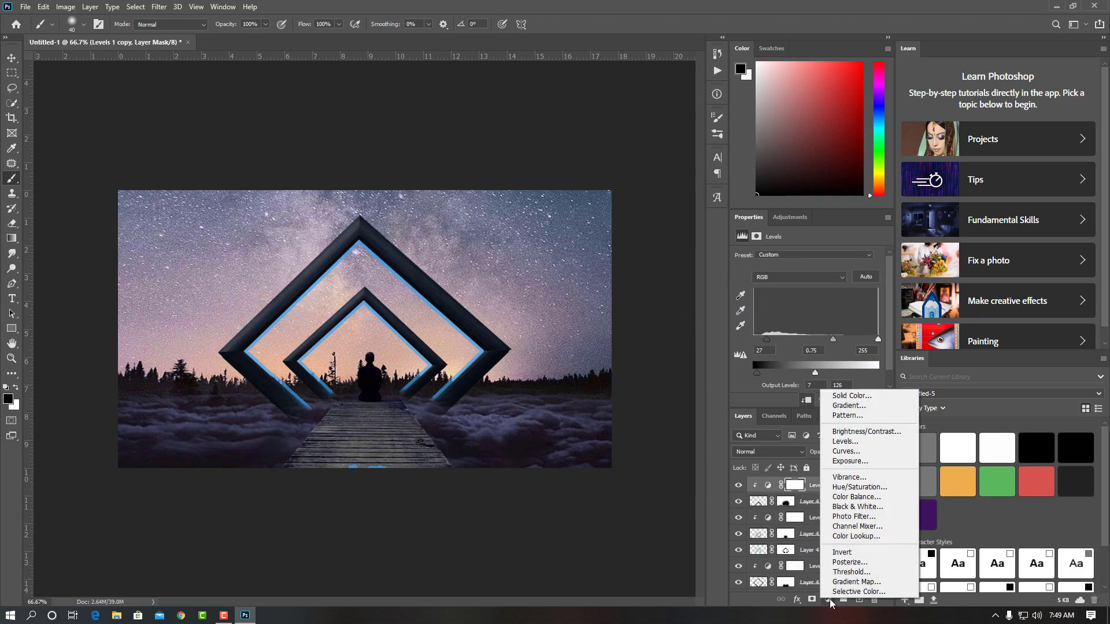
{"action": "key", "text": "Escape"}
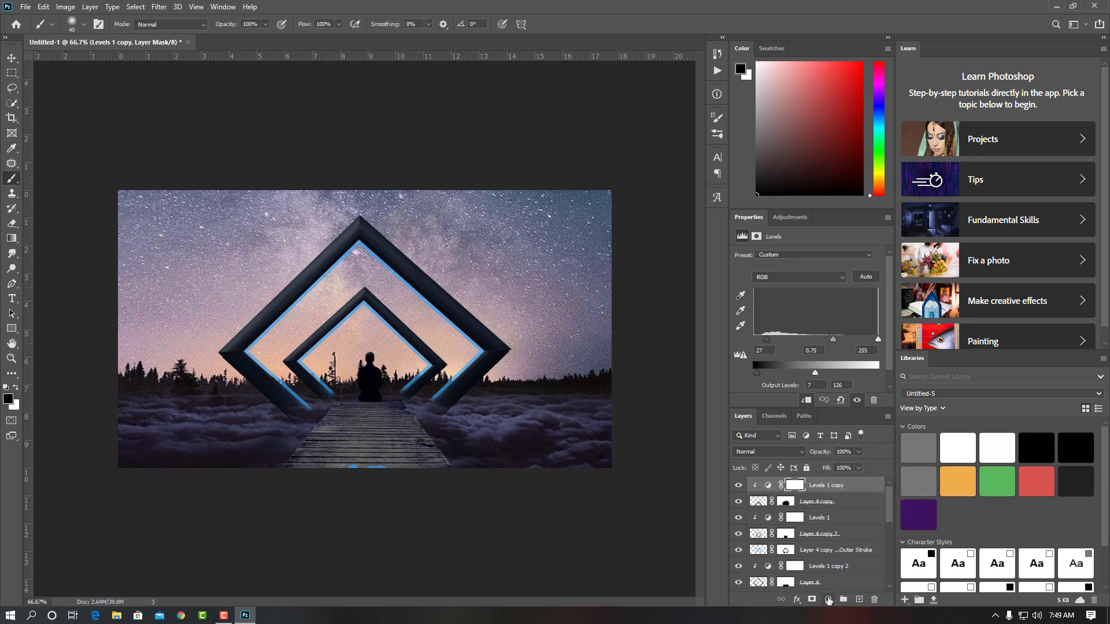
{"action": "left_click", "coordinate": [828, 600]}
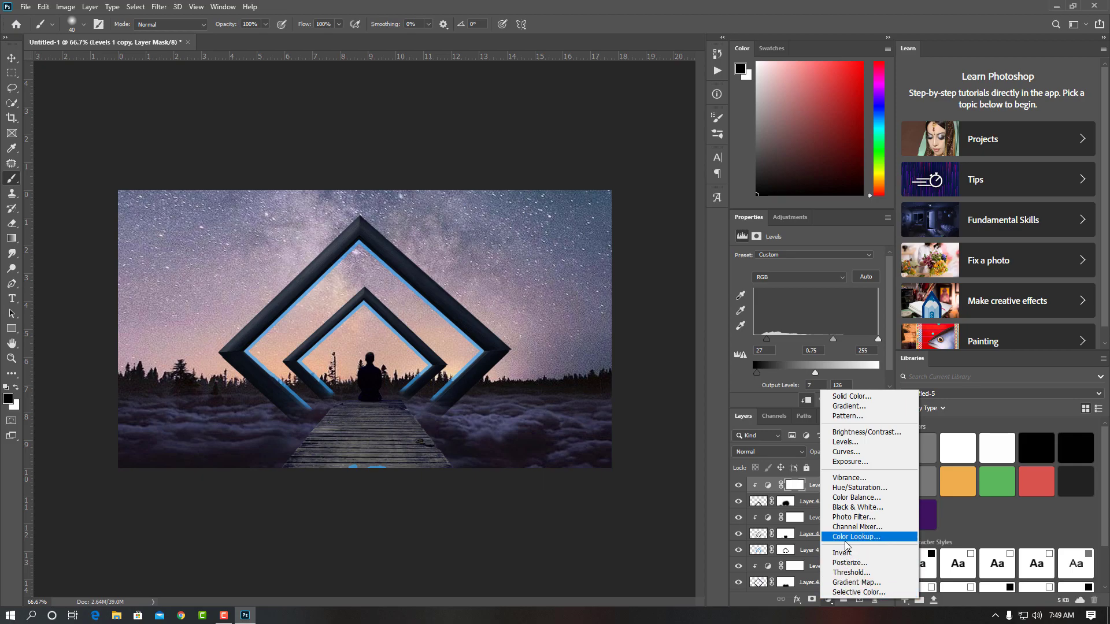
{"action": "left_click", "coordinate": [852, 517]}
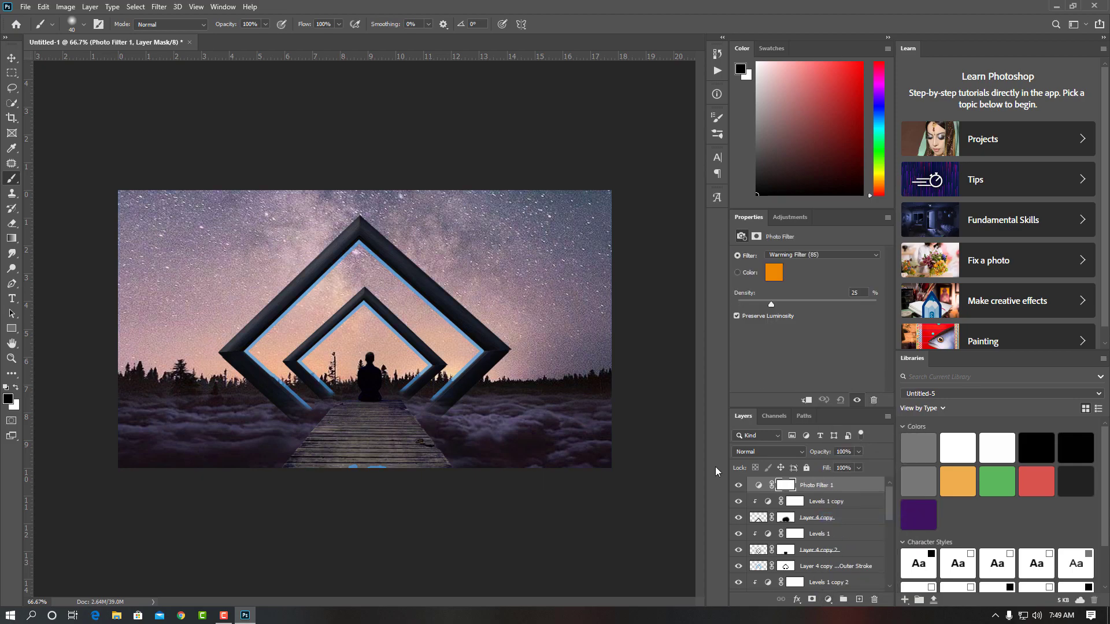
{"action": "left_click", "coordinate": [775, 277]}
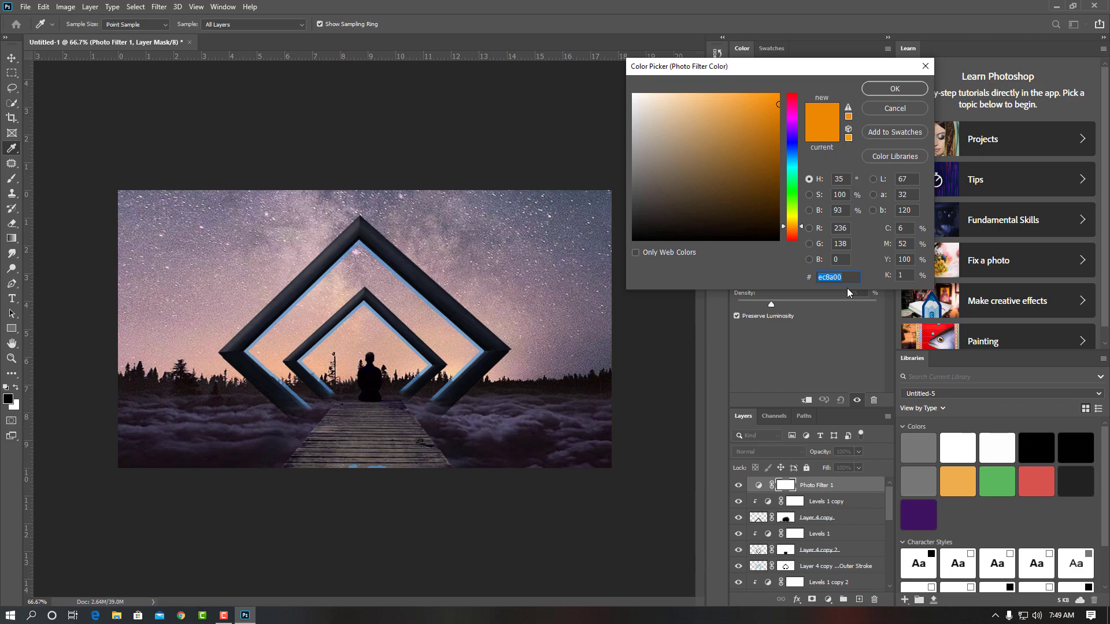
{"action": "type", "text": "0042"}
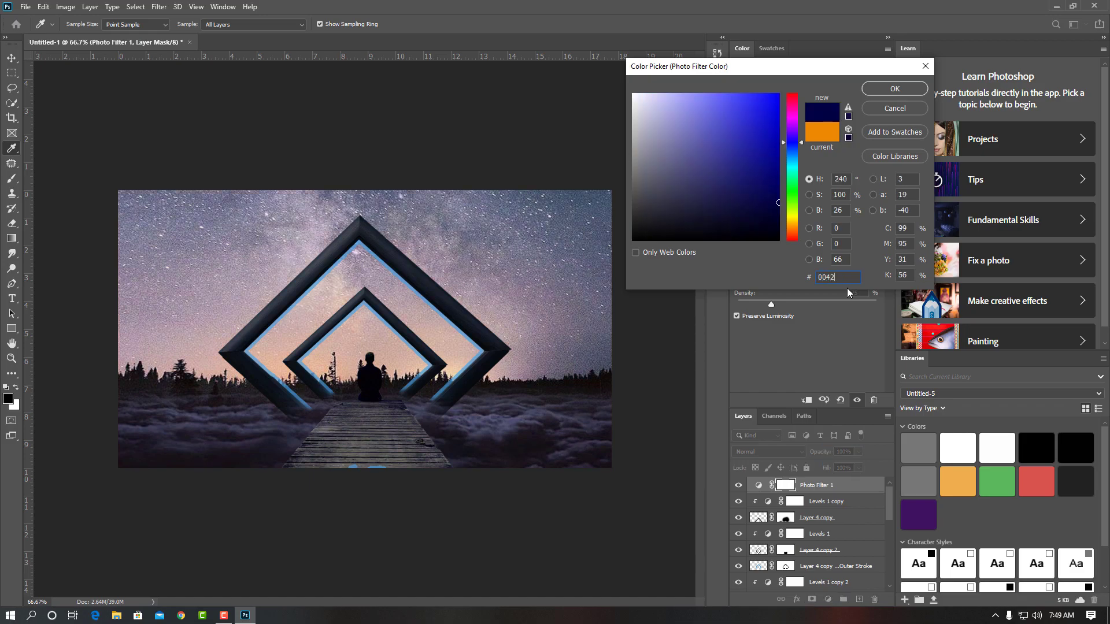
{"action": "type", "text": "ff"}
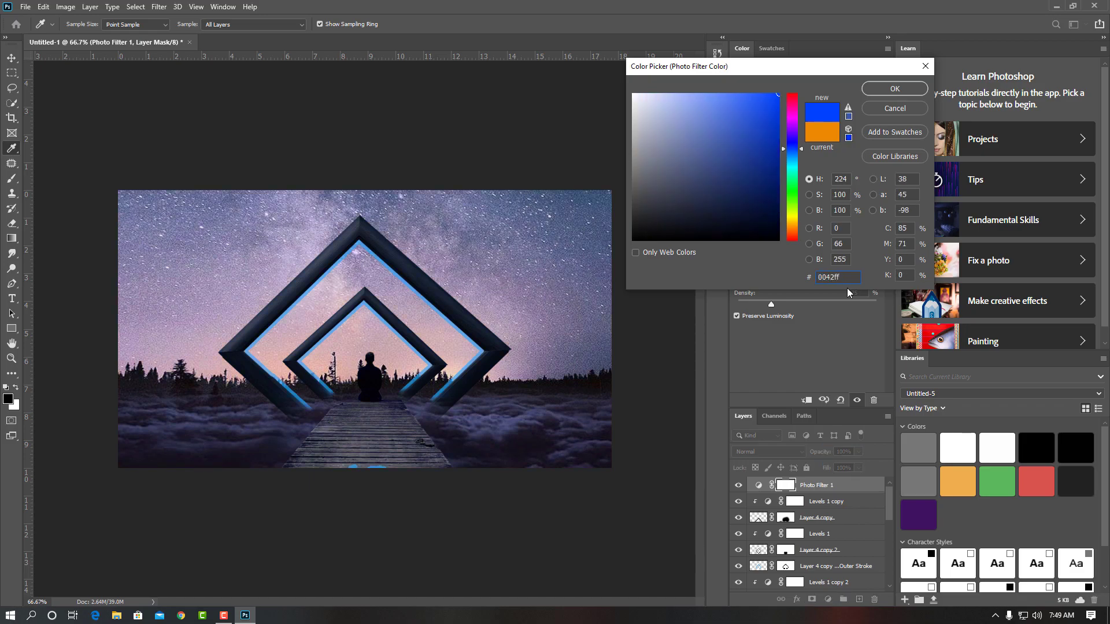
{"action": "left_click", "coordinate": [895, 89]}
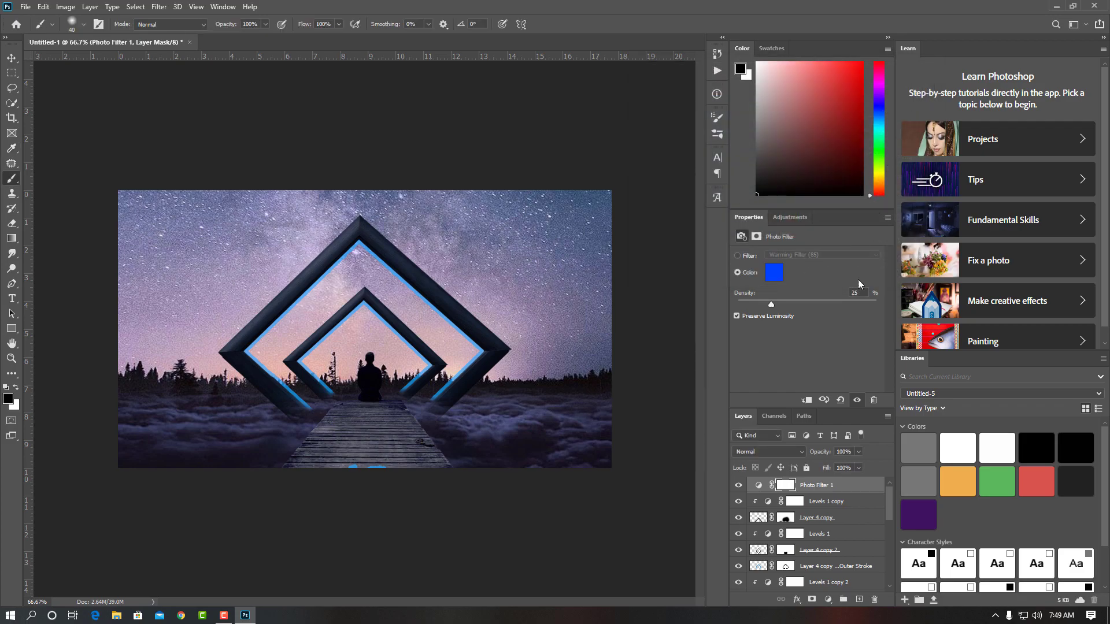
{"action": "left_click", "coordinate": [776, 273]}
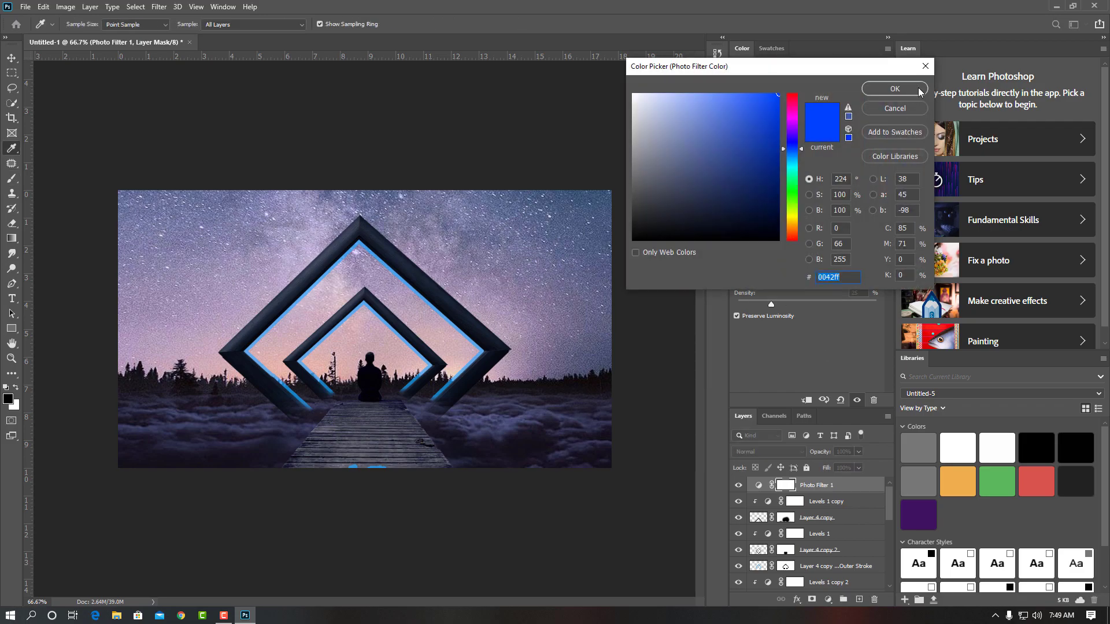
{"action": "left_click", "coordinate": [895, 89]}
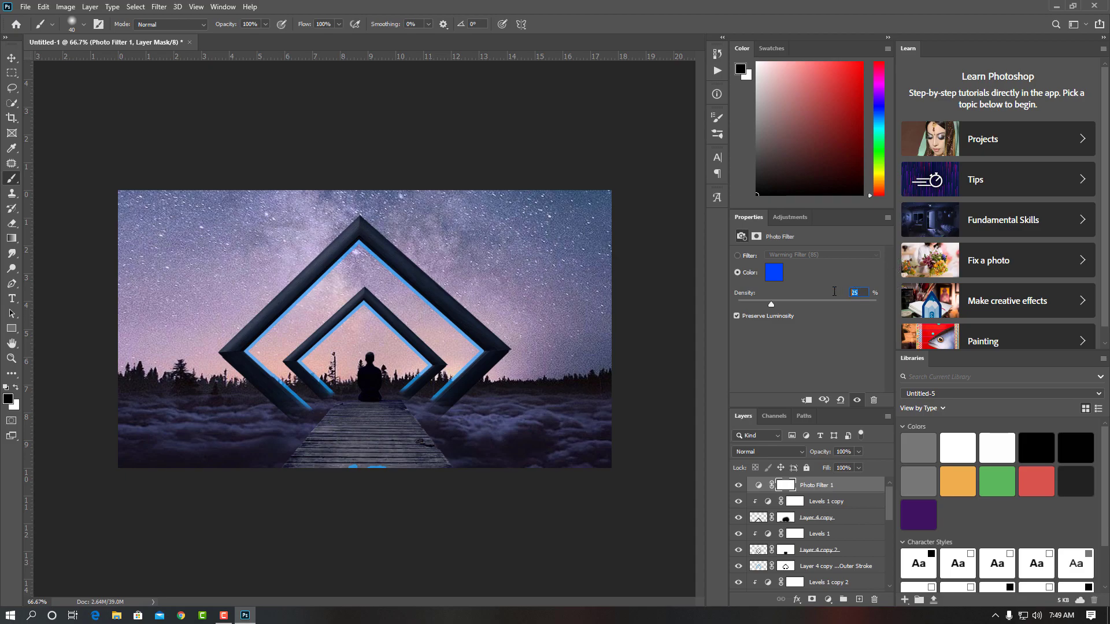
{"action": "type", "text": "28"}
{"action": "key", "text": "Return"}
Target the Outer Stroke layer's mask with the Brush, then make Layer 4 the active layer
{"action": "left_click", "coordinate": [11, 58]}
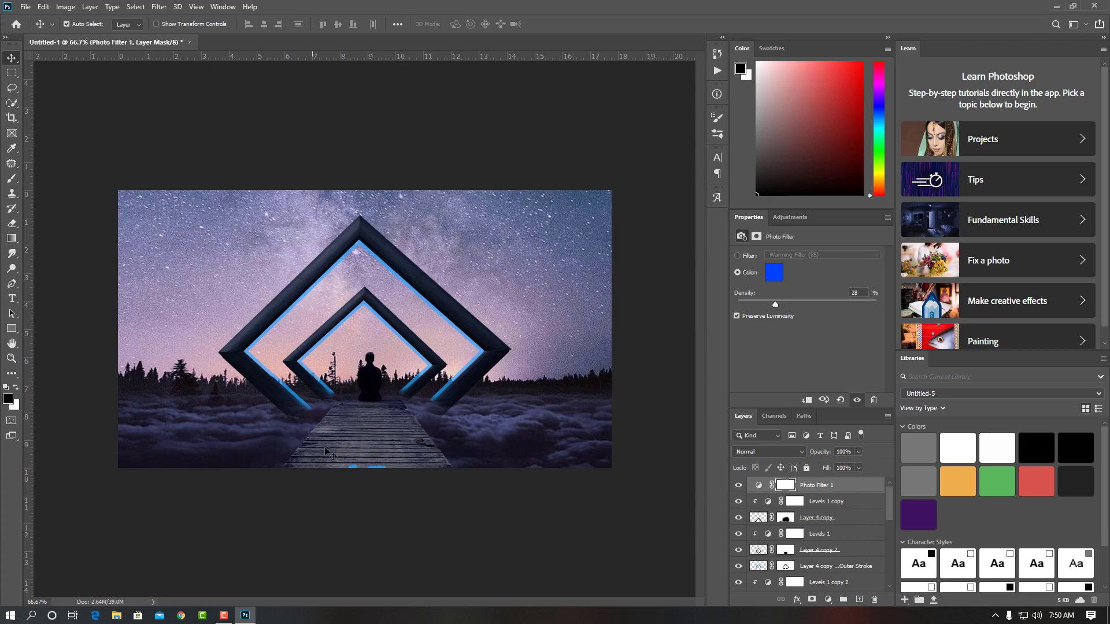
{"action": "left_click", "coordinate": [378, 470]}
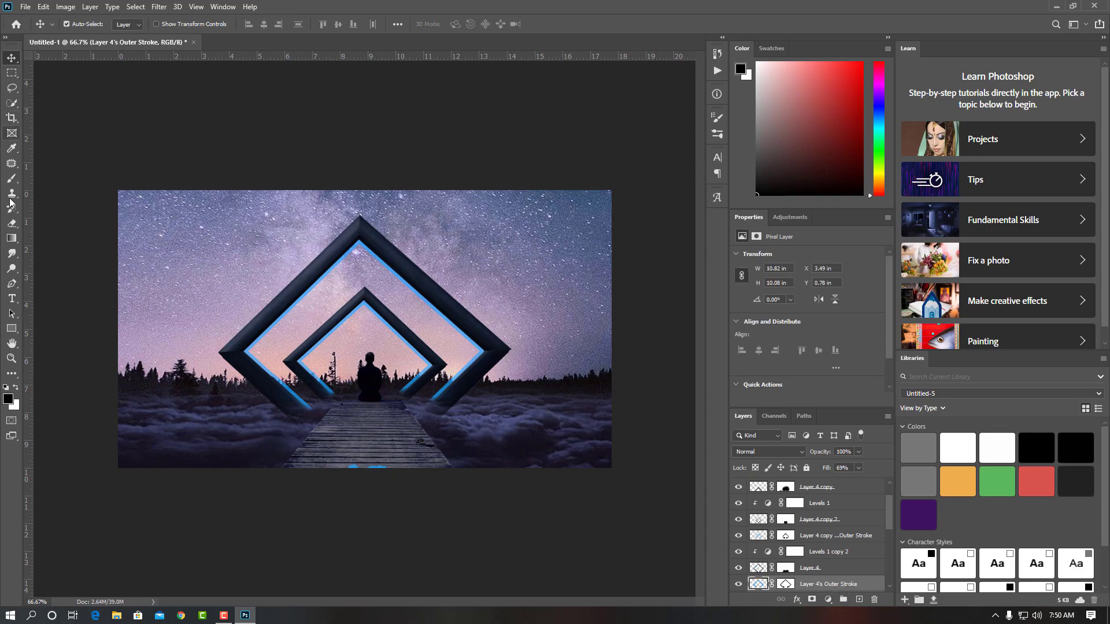
{"action": "left_click", "coordinate": [12, 178]}
{"action": "scroll", "coordinate": [781, 537], "scroll_direction": "down", "scroll_amount": 1}
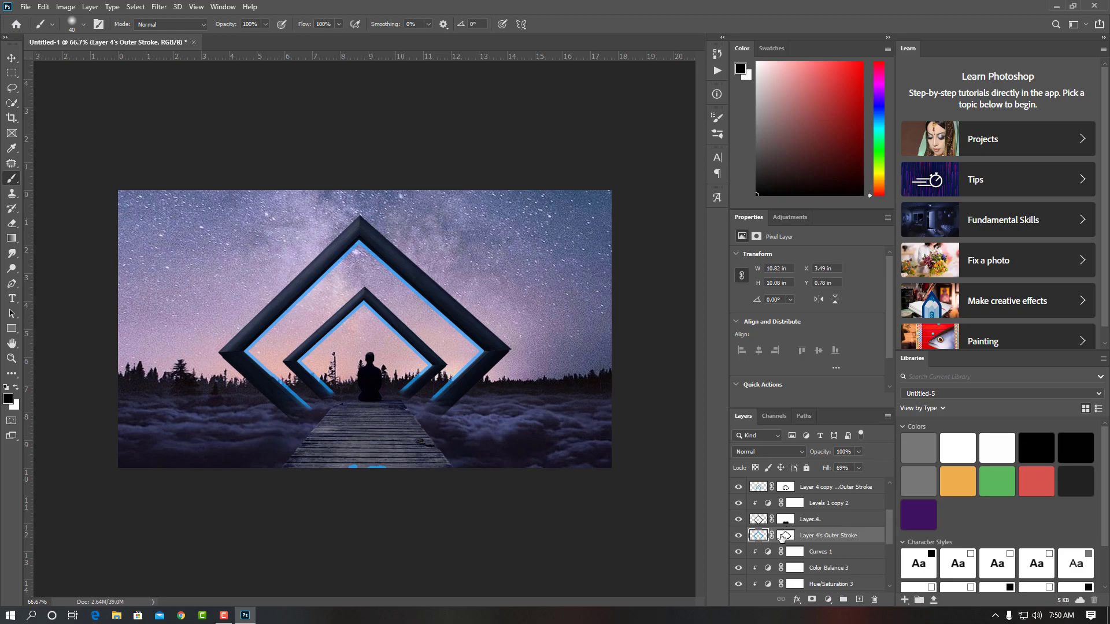
{"action": "left_click", "coordinate": [783, 536]}
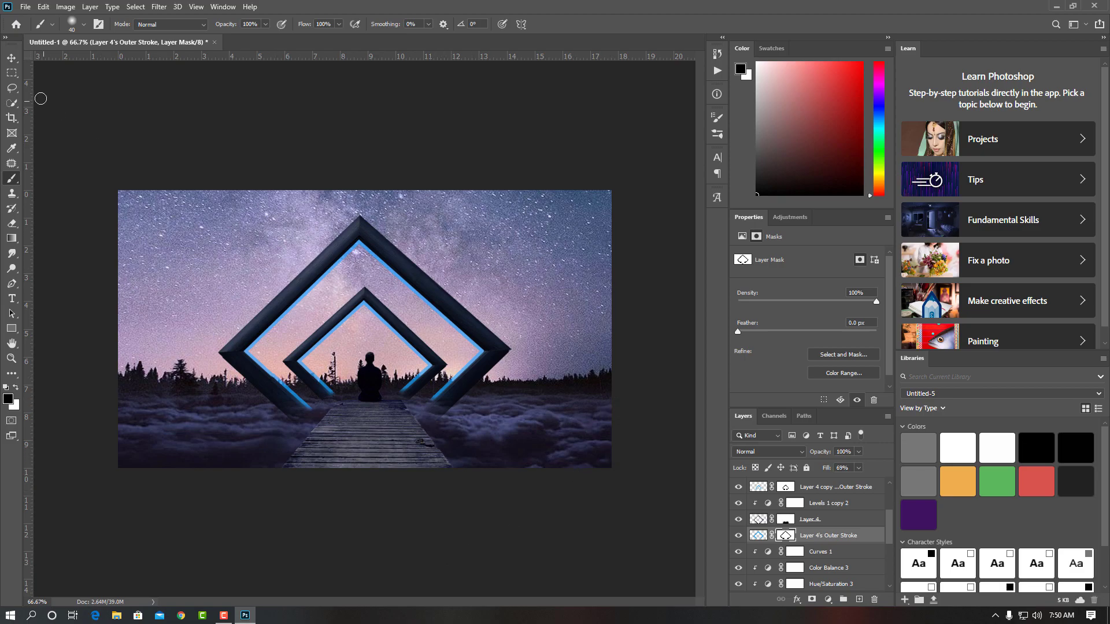
{"action": "left_click", "coordinate": [12, 58]}
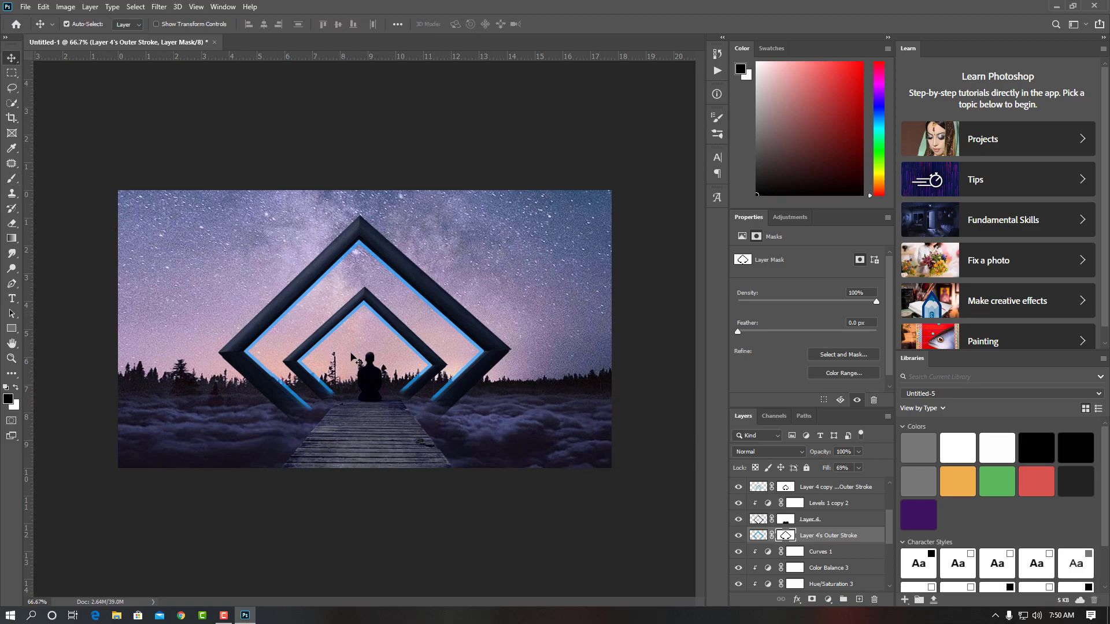
{"action": "key", "text": "alt+bracketright"}
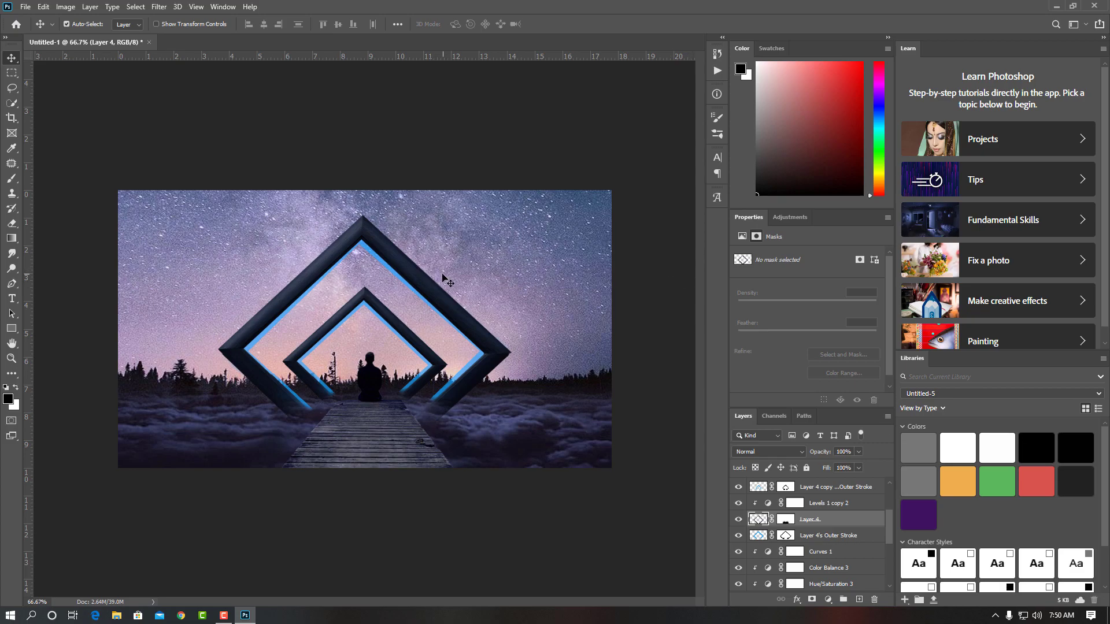
Open the bare tree image and drag it into the composite document
{"action": "left_click", "coordinate": [25, 7]}
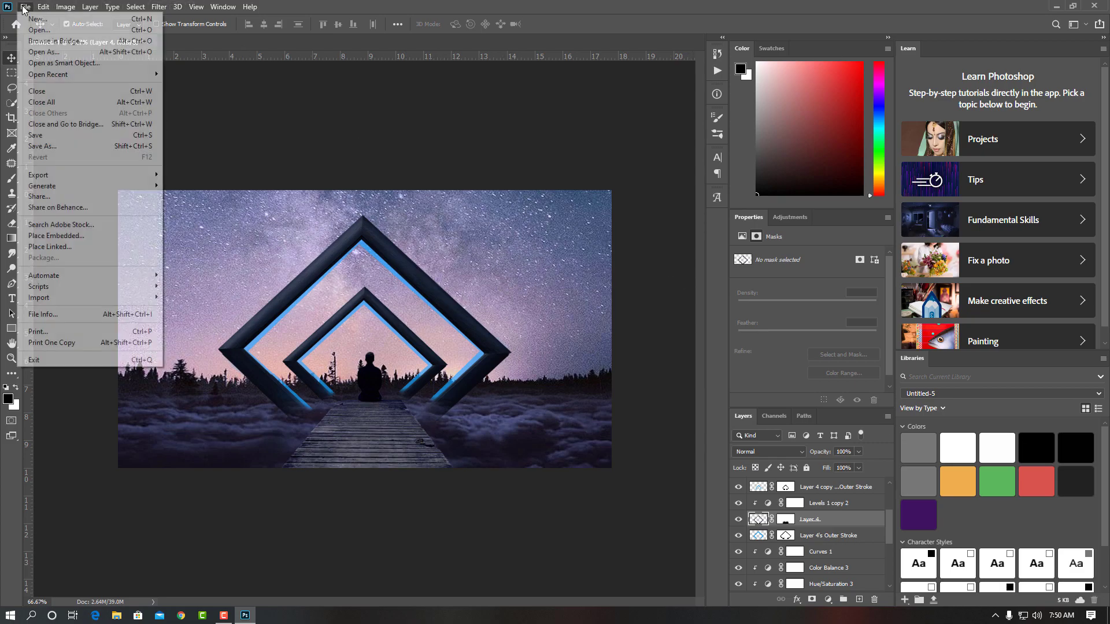
{"action": "left_click", "coordinate": [23, 29]}
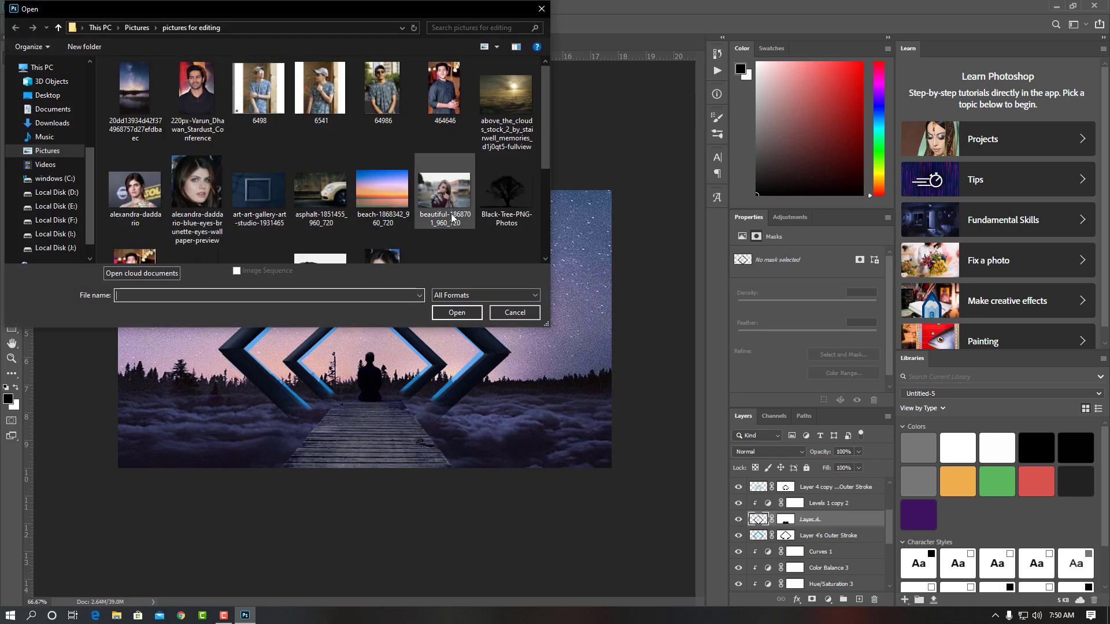
{"action": "scroll", "coordinate": [452, 210], "scroll_direction": "down", "scroll_amount": 3}
{"action": "left_click", "coordinate": [209, 139]}
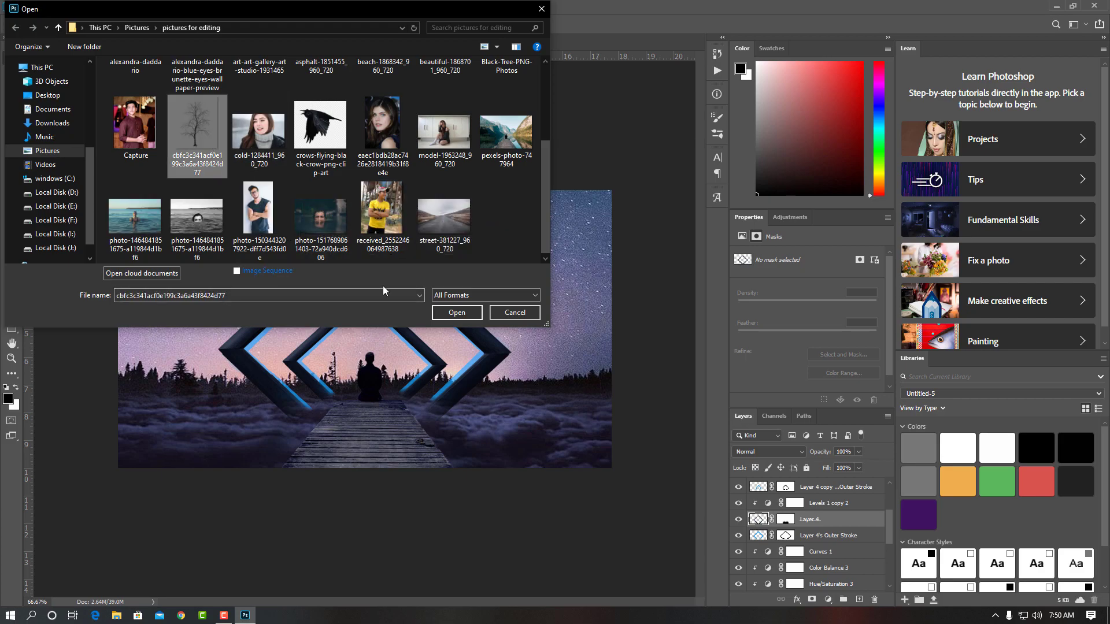
{"action": "left_click", "coordinate": [445, 313]}
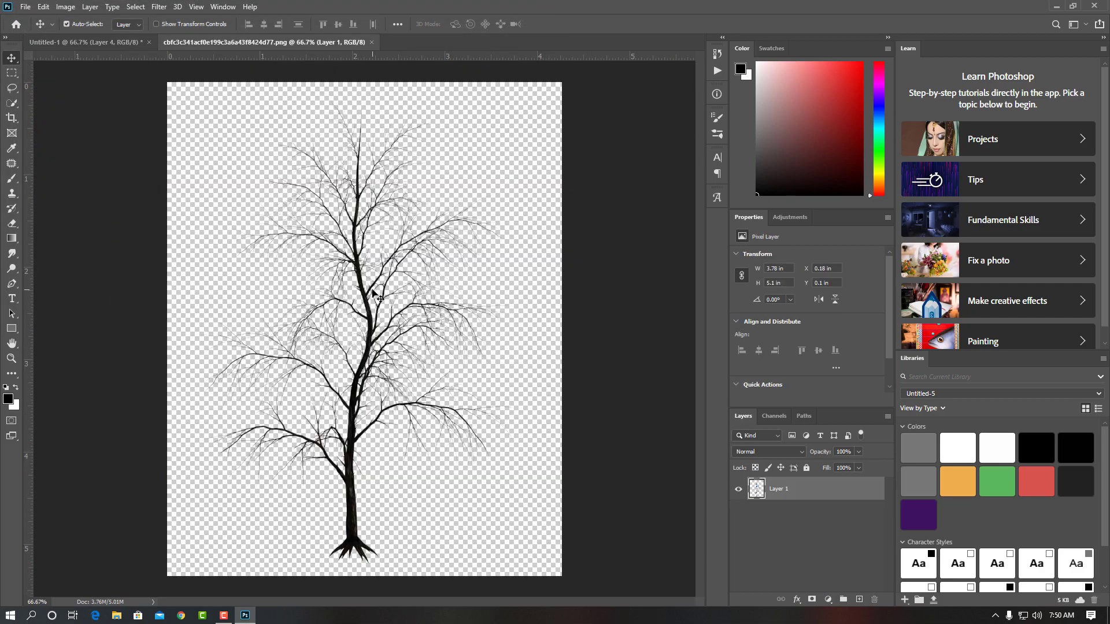
{"action": "mouse_move", "coordinate": [368, 292]}
{"action": "left_mouse_down"}
{"action": "mouse_move", "coordinate": [182, 120]}
{"action": "mouse_move", "coordinate": [338, 237]}
{"action": "left_mouse_up"}
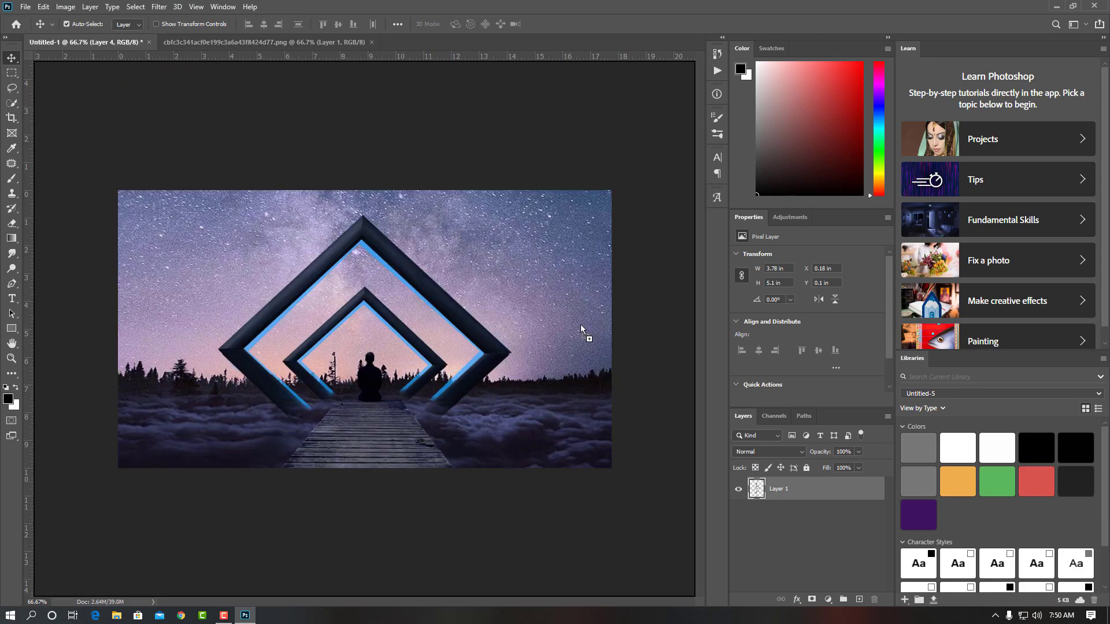
{"action": "left_click_drag", "start_coordinate": [581, 324], "coordinate": [580, 325]}
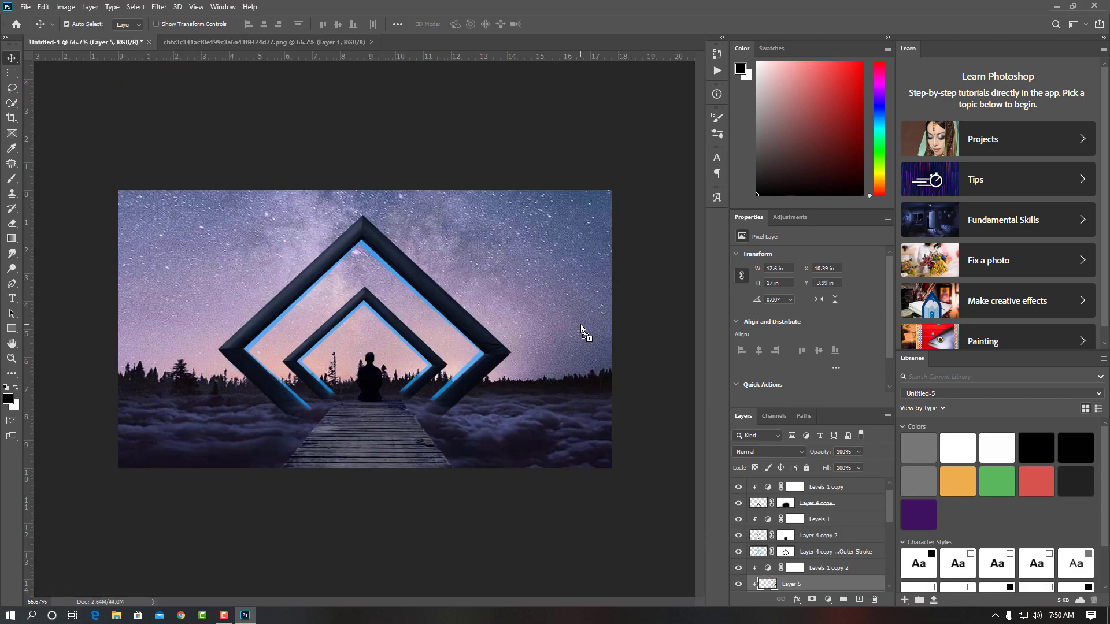
Move the tree layer to the top of the stack and place it on the image's right side
{"action": "key", "text": "ctrl+t"}
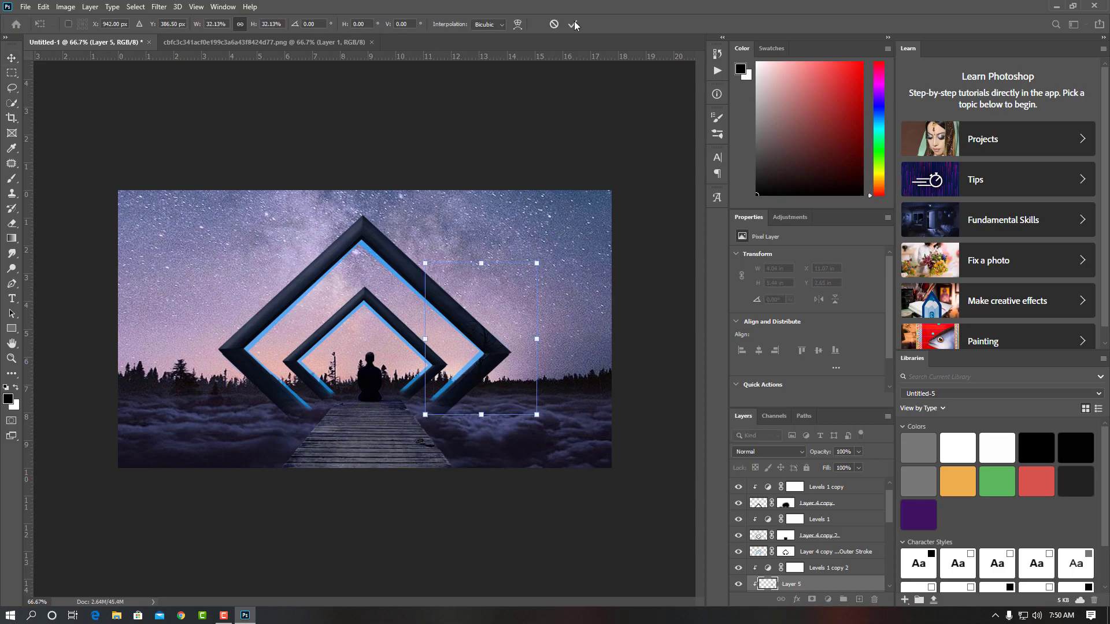
{"action": "left_click", "coordinate": [574, 22]}
{"action": "left_click_drag", "start_coordinate": [806, 584], "coordinate": [806, 486]}
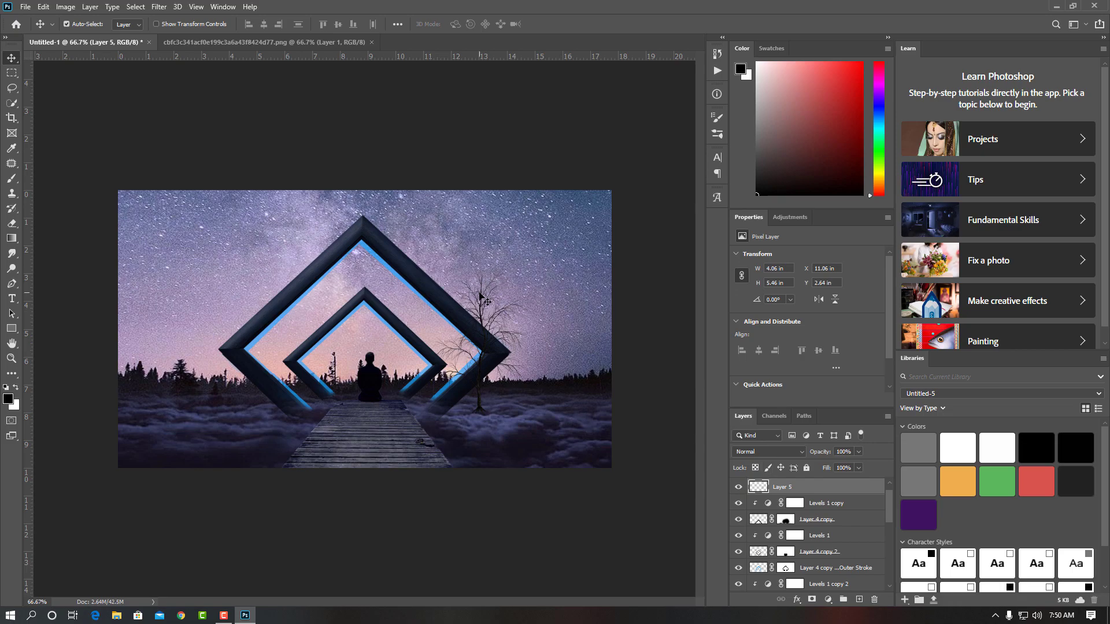
{"action": "left_click_drag", "start_coordinate": [479, 296], "coordinate": [577, 304]}
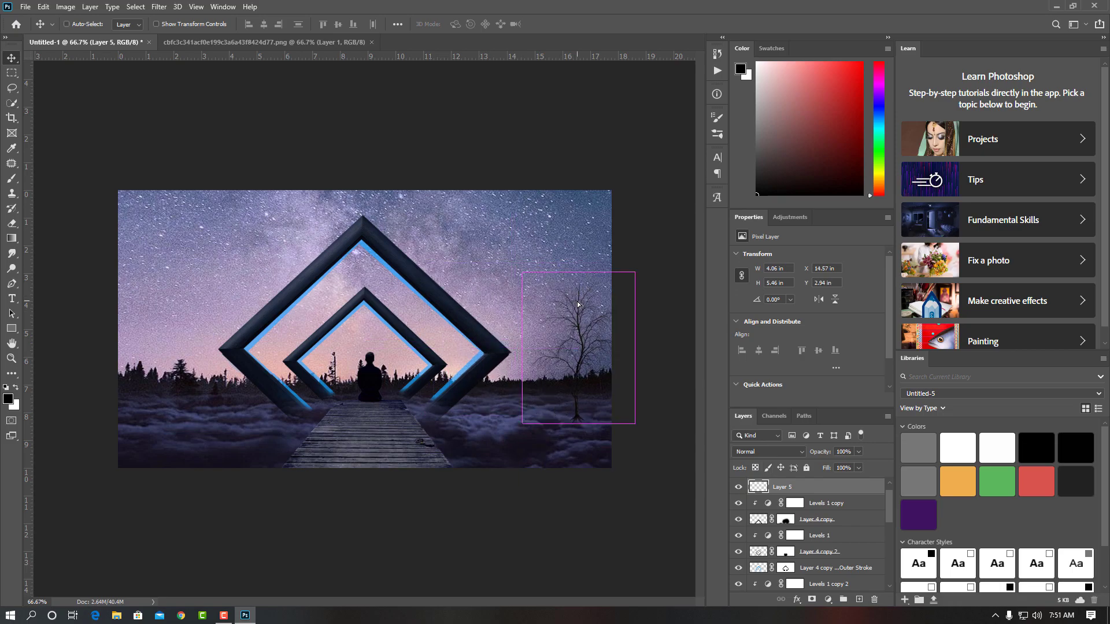
Free-transform the tree to about three-quarters size, shifted right and up
{"action": "key", "text": "ctrl+plus"}
{"action": "key", "text": "ctrl+plus"}
{"action": "key", "text": "ctrl+plus"}
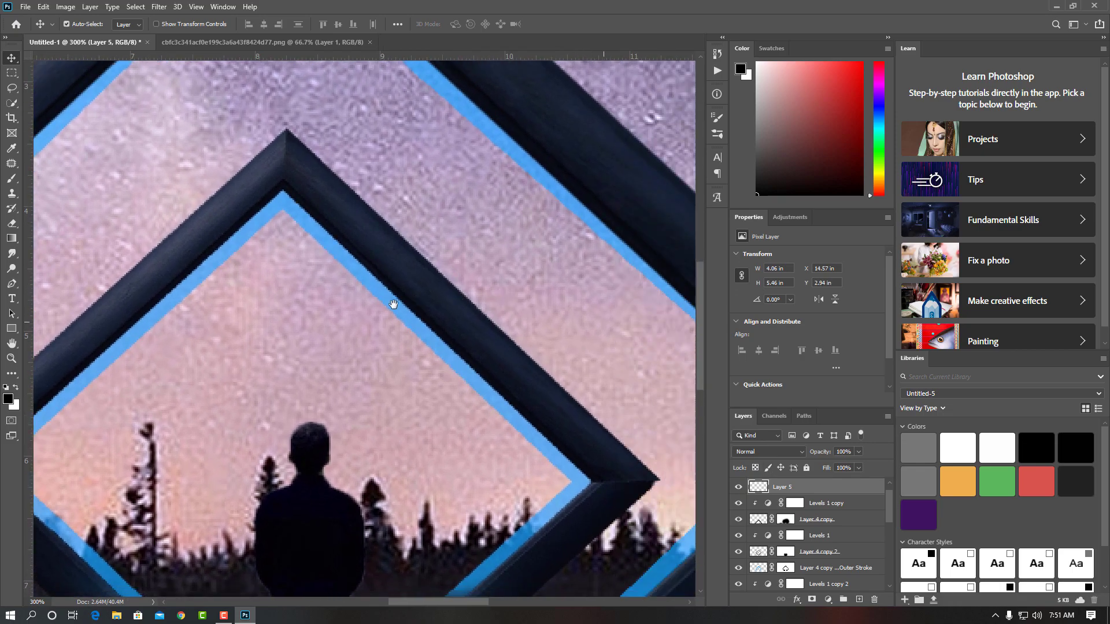
{"action": "scroll", "coordinate": [393, 305], "scroll_direction": "right", "scroll_amount": 5}
{"action": "scroll", "coordinate": [393, 305], "scroll_direction": "right", "scroll_amount": 5}
{"action": "scroll", "coordinate": [439, 312], "scroll_direction": "right", "scroll_amount": 5}
{"action": "scroll", "coordinate": [439, 312], "scroll_direction": "right", "scroll_amount": 3}
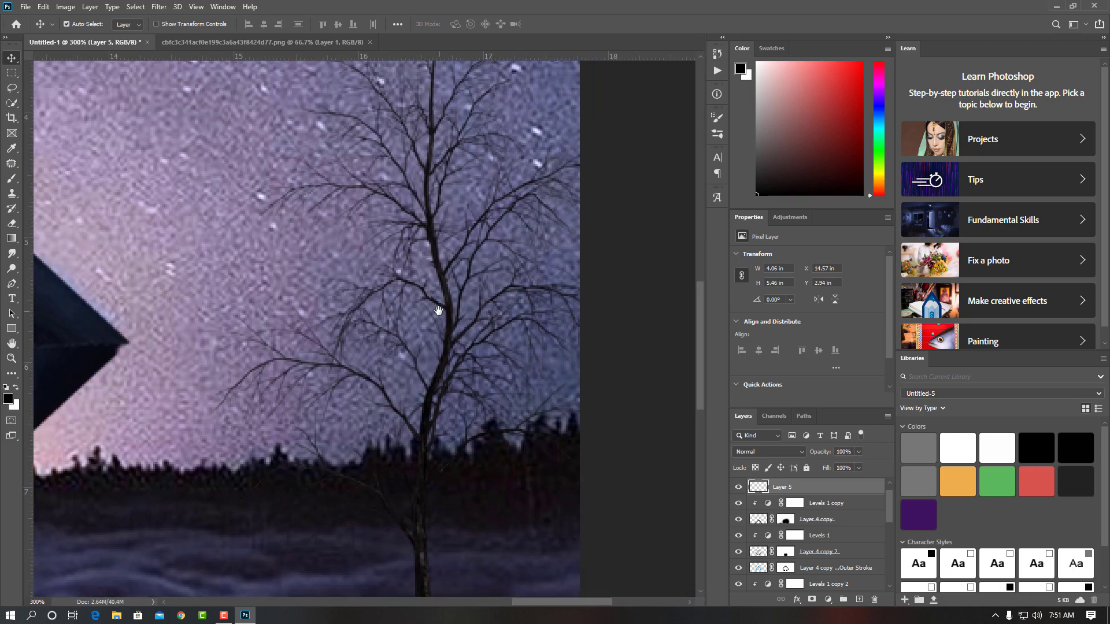
{"action": "key", "text": "ctrl+t"}
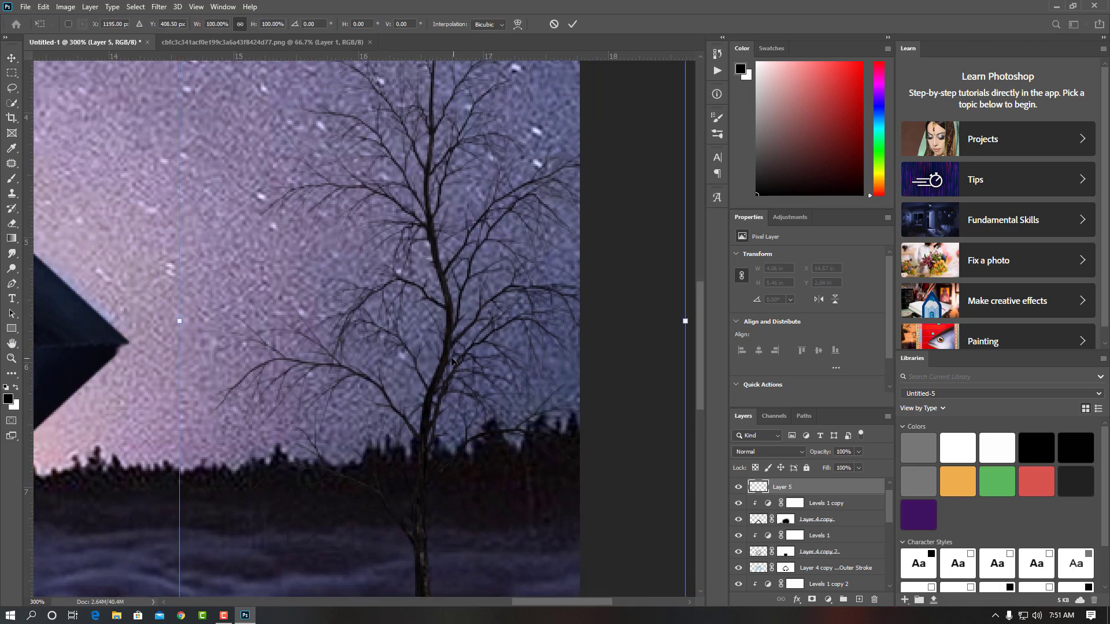
{"action": "left_click_drag", "start_coordinate": [458, 366], "coordinate": [500, 301]}
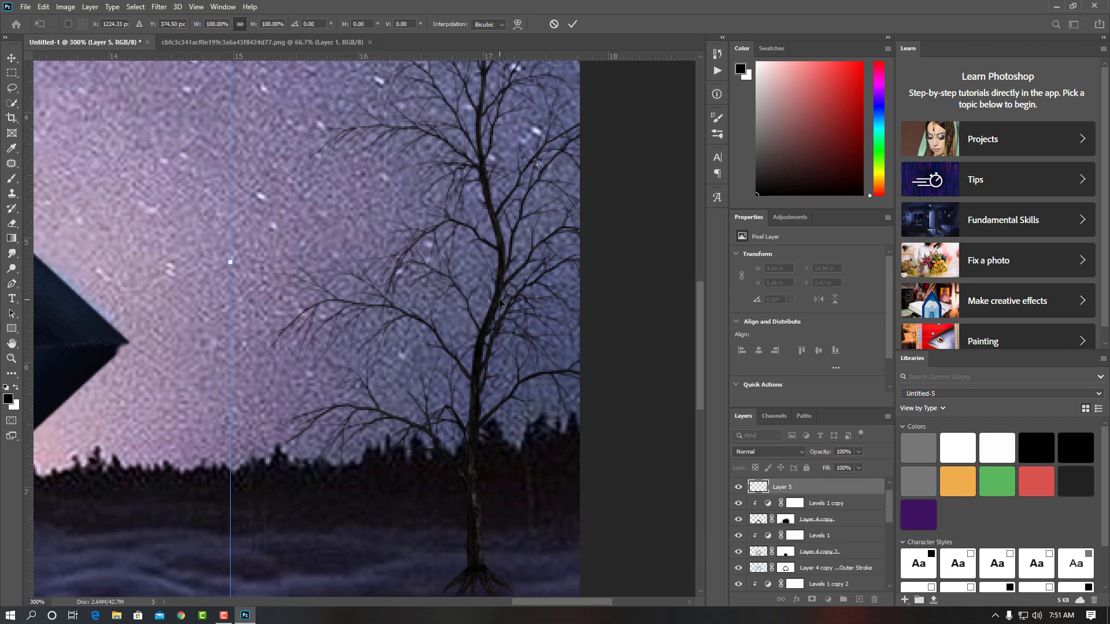
{"action": "scroll", "coordinate": [500, 300], "scroll_direction": "down", "scroll_amount": 5}
{"action": "scroll", "coordinate": [500, 301], "scroll_direction": "up", "scroll_amount": 4}
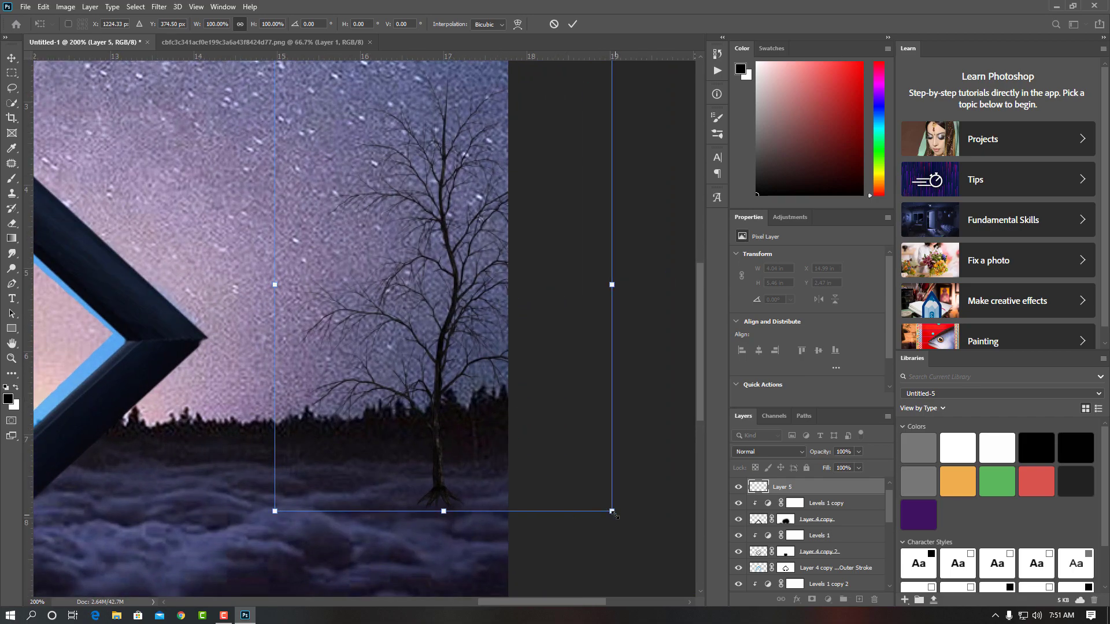
{"action": "mouse_move", "coordinate": [614, 513]}
{"action": "left_mouse_down"}
{"action": "mouse_move", "coordinate": [558, 466]}
{"action": "mouse_move", "coordinate": [563, 474]}
{"action": "left_mouse_up"}
{"action": "left_click_drag", "start_coordinate": [444, 348], "coordinate": [469, 328]}
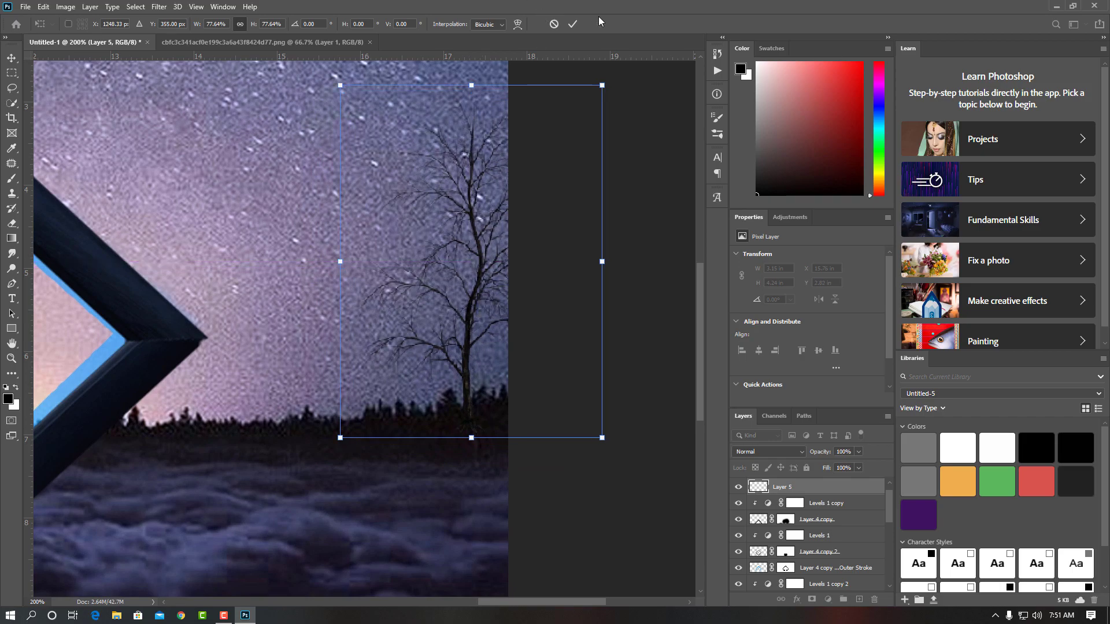
{"action": "left_click", "coordinate": [573, 24]}
Zoom in on the right edge, set the tree's trunk on the treeline, and zoom out to fit
{"action": "key", "text": "ctrl+minus"}
{"action": "key", "text": "ctrl+minus"}
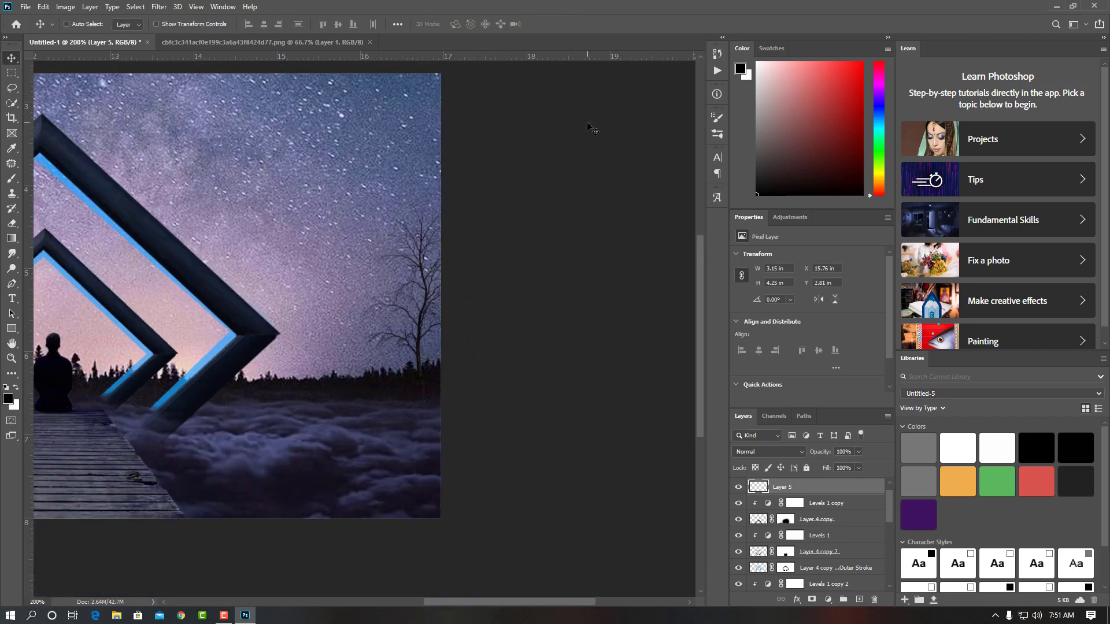
{"action": "key", "text": "ctrl+plus"}
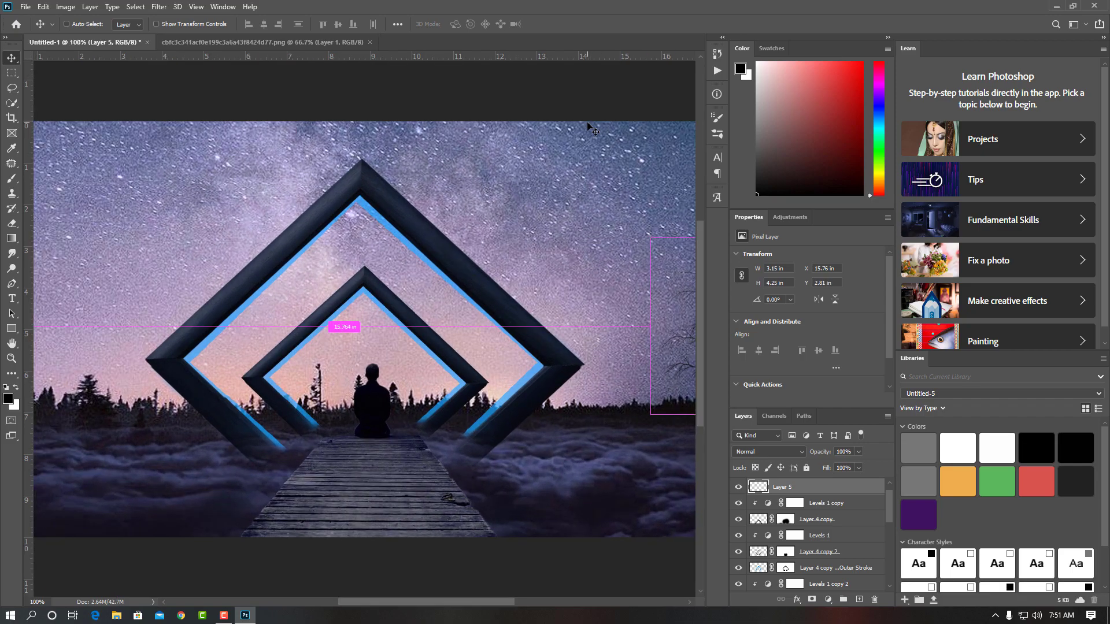
{"action": "key", "text": "ctrl+plus"}
{"action": "key", "text": "ctrl+plus"}
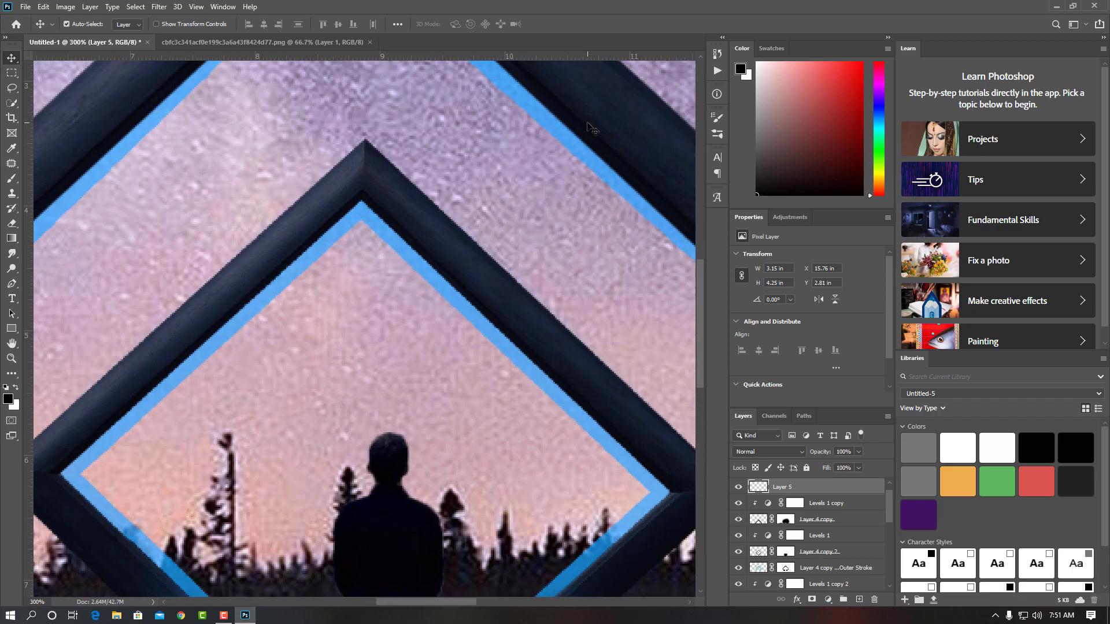
{"action": "left_click_drag", "start_coordinate": [515, 315], "coordinate": [119, 258]}
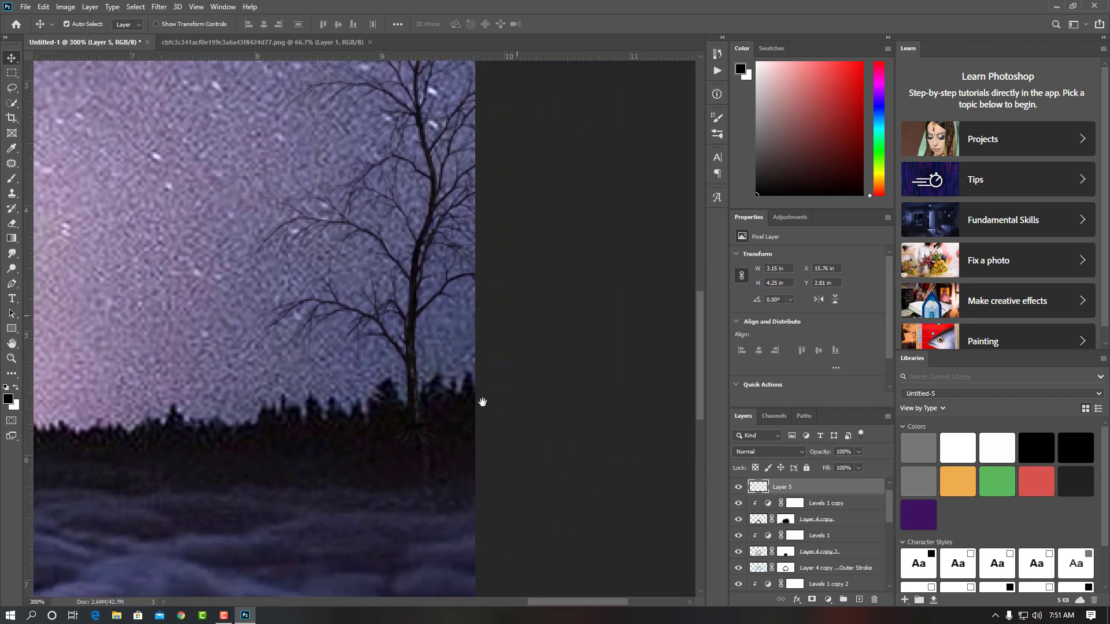
{"action": "left_click_drag", "start_coordinate": [692, 461], "coordinate": [565, 451]}
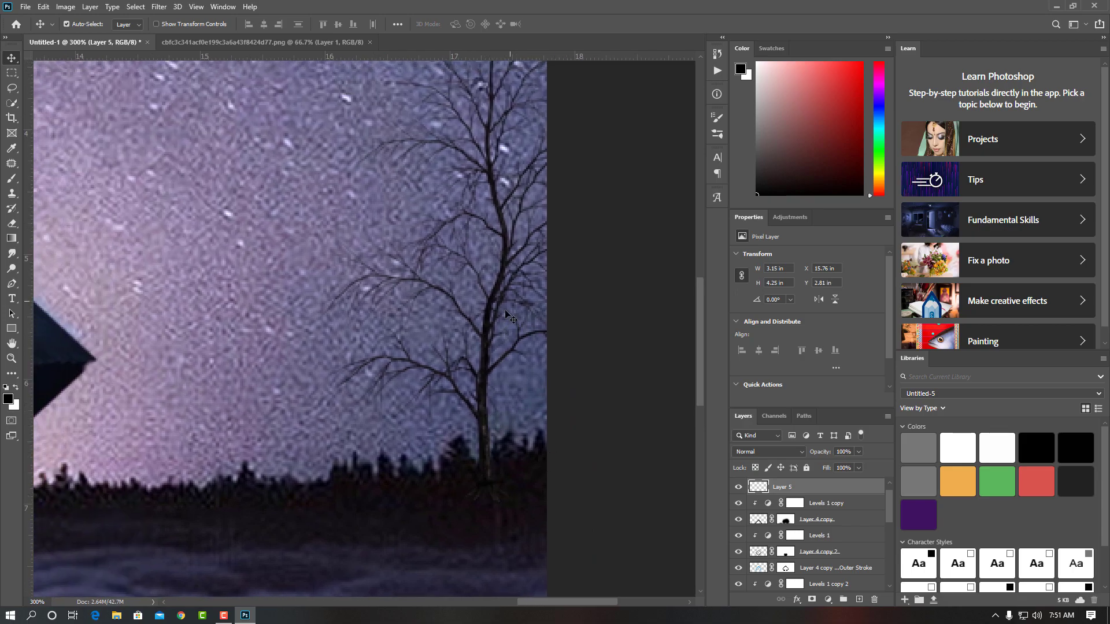
{"action": "left_click_drag", "start_coordinate": [477, 487], "coordinate": [487, 492]}
{"action": "key", "text": "ctrl+minus"}
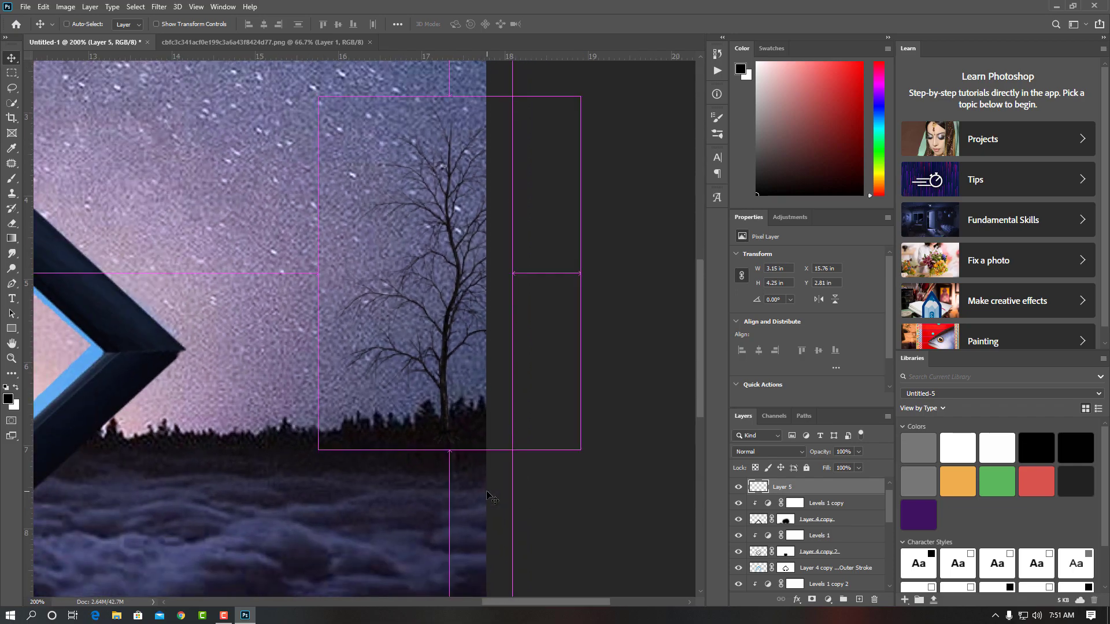
{"action": "key", "text": "ctrl+minus"}
{"action": "key", "text": "ctrl+minus"}
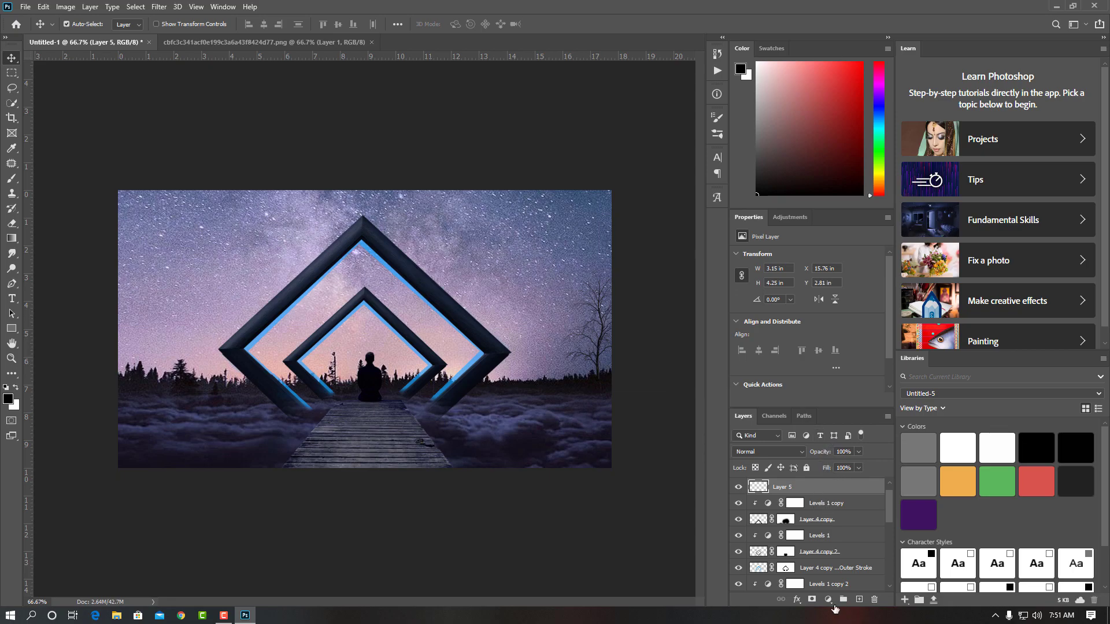
Add a Levels adjustment clipped to Layer 5: output 17–30, input 63, 0.62, 151
{"action": "left_click", "coordinate": [829, 601]}
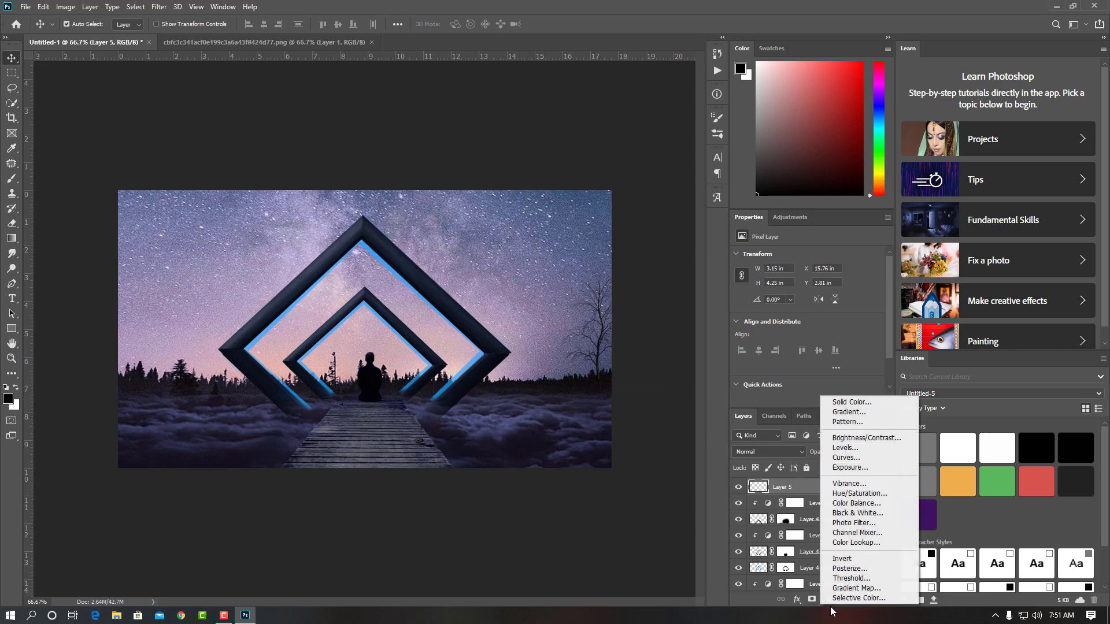
{"action": "left_click", "coordinate": [859, 448]}
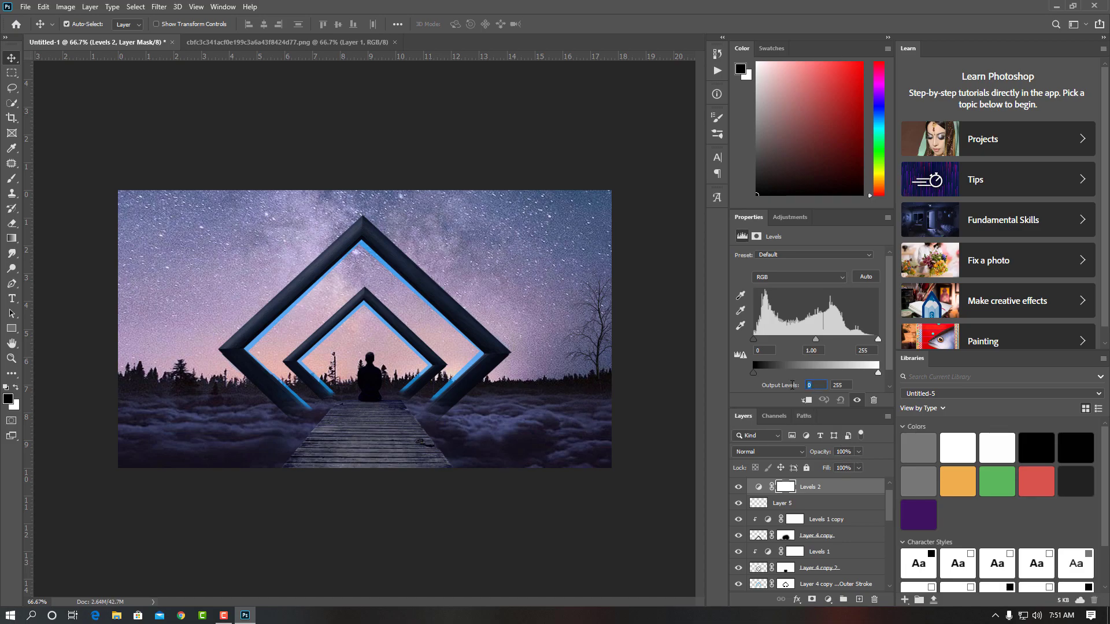
{"action": "type", "text": "17"}
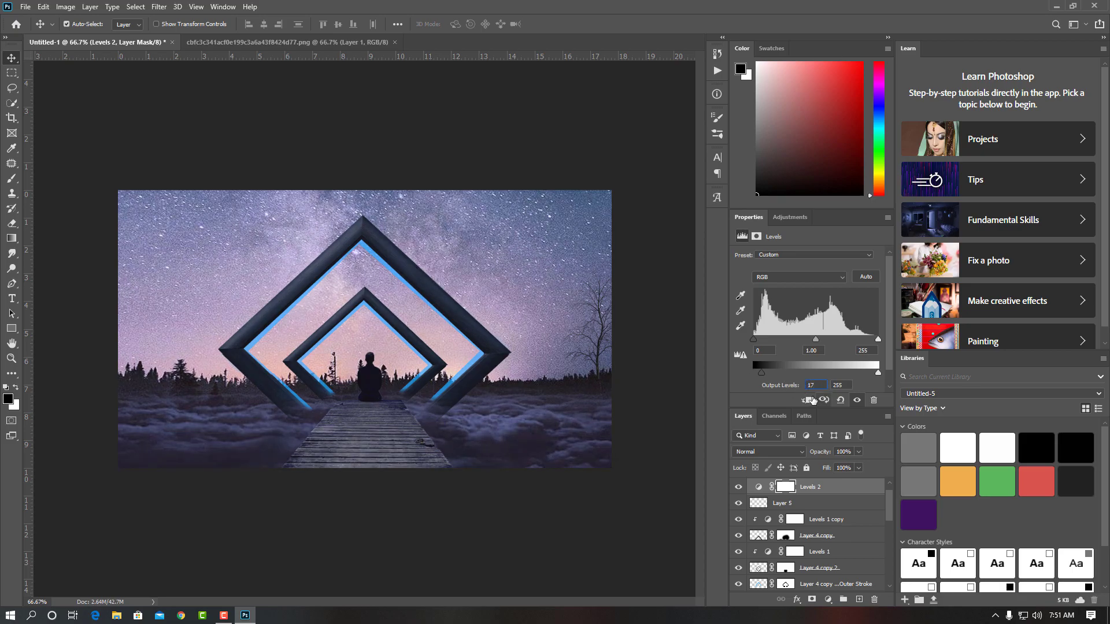
{"action": "left_click", "coordinate": [807, 400]}
{"action": "key", "text": "Tab"}
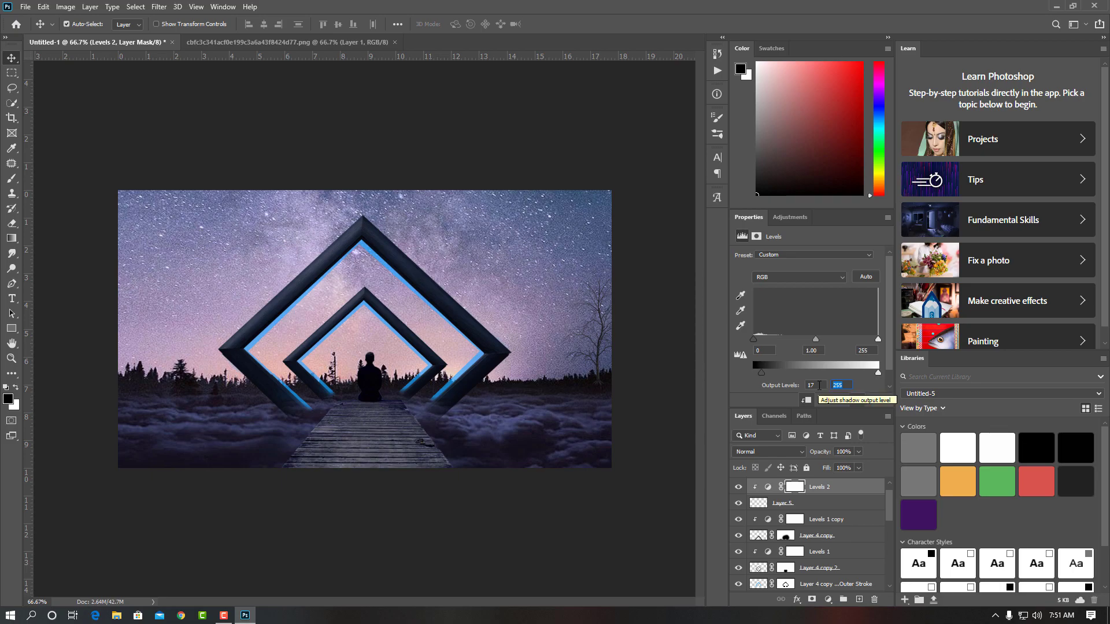
{"action": "type", "text": "3"}
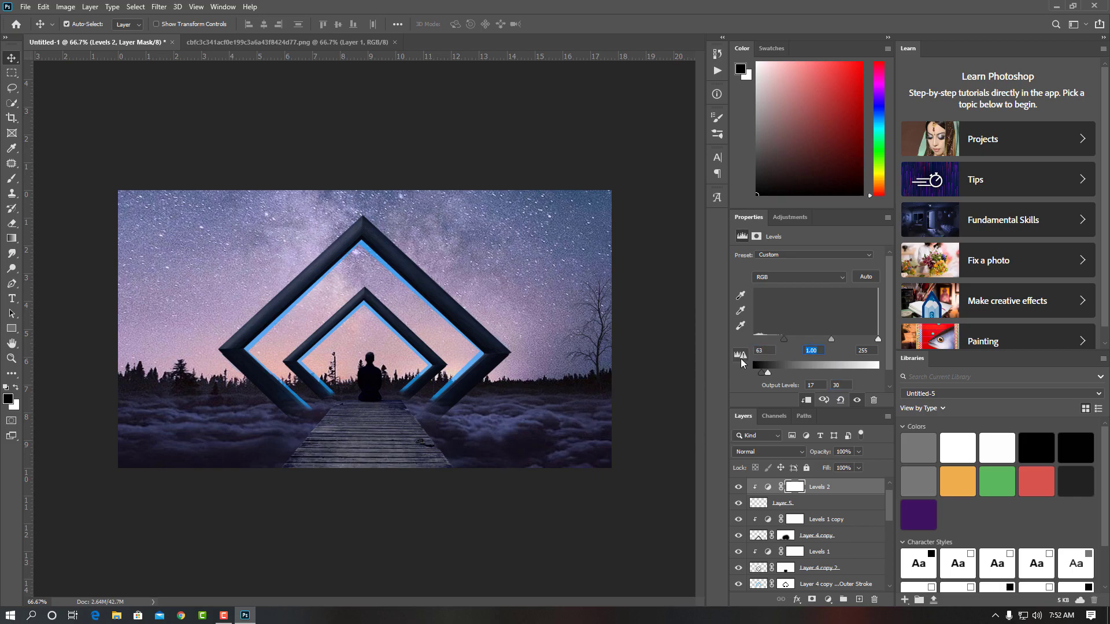
{"action": "type", "text": "0"}
{"action": "type", "text": ".62"}
{"action": "type", "text": "151"}
{"action": "left_click", "coordinate": [827, 489]}
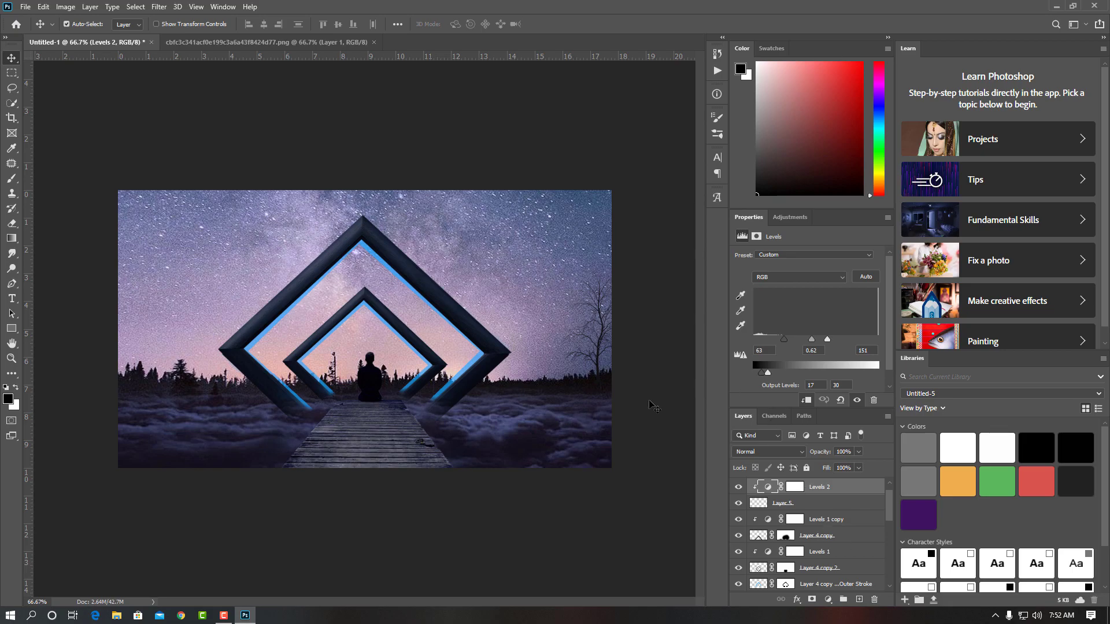
{"action": "left_click", "coordinate": [598, 391]}
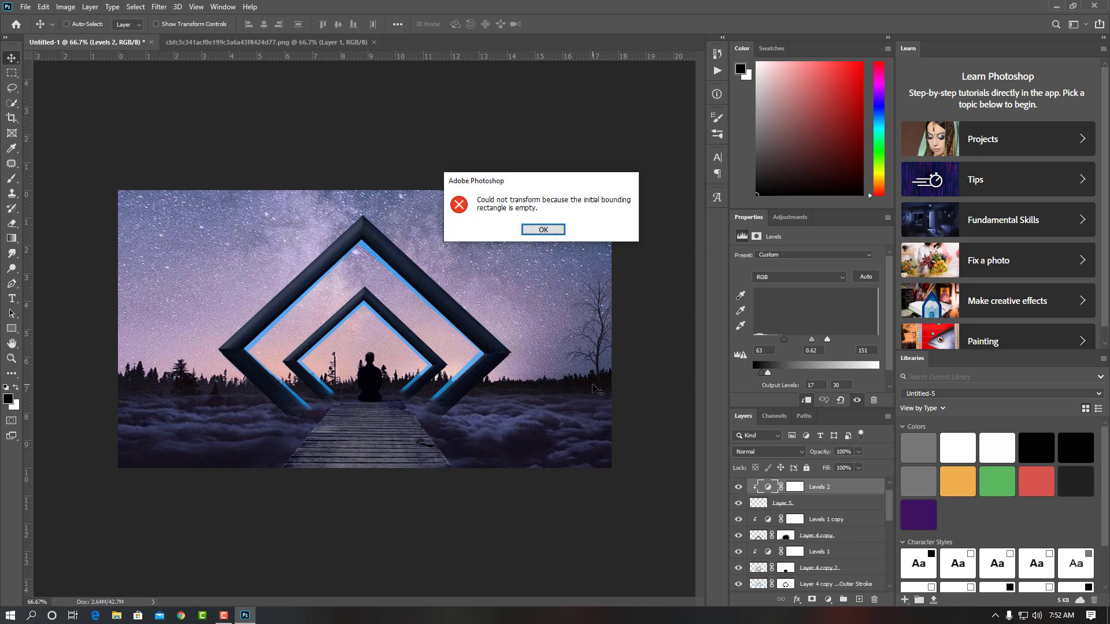
{"action": "left_click", "coordinate": [544, 229]}
Select Layer 5 and zoom in on the bare tree at the right edge
{"action": "left_click", "coordinate": [841, 504]}
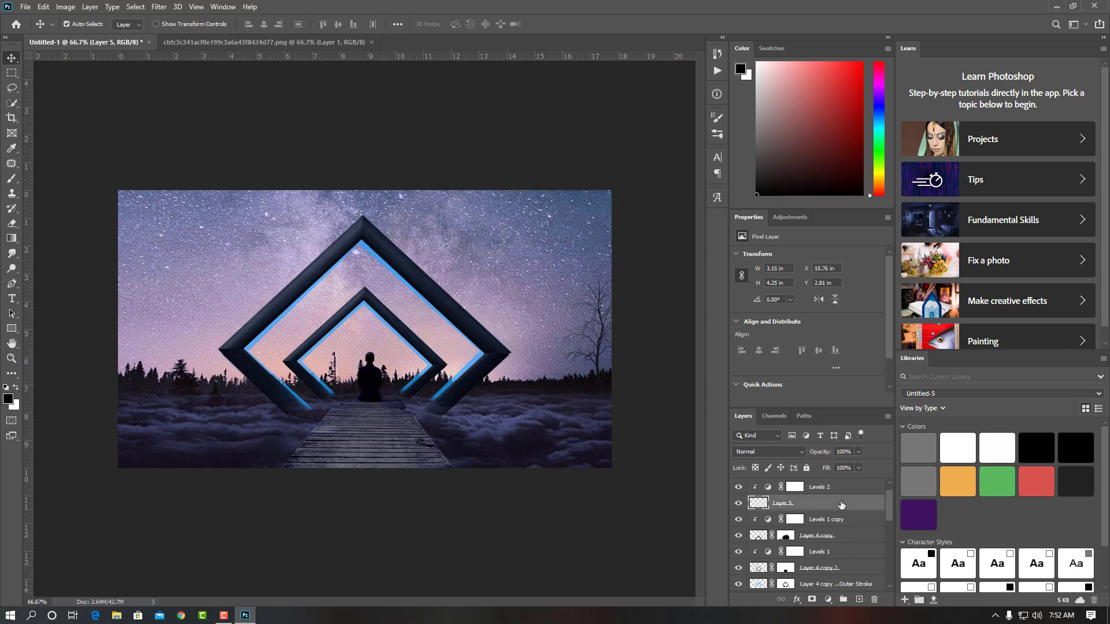
{"action": "key", "text": "ctrl+y"}
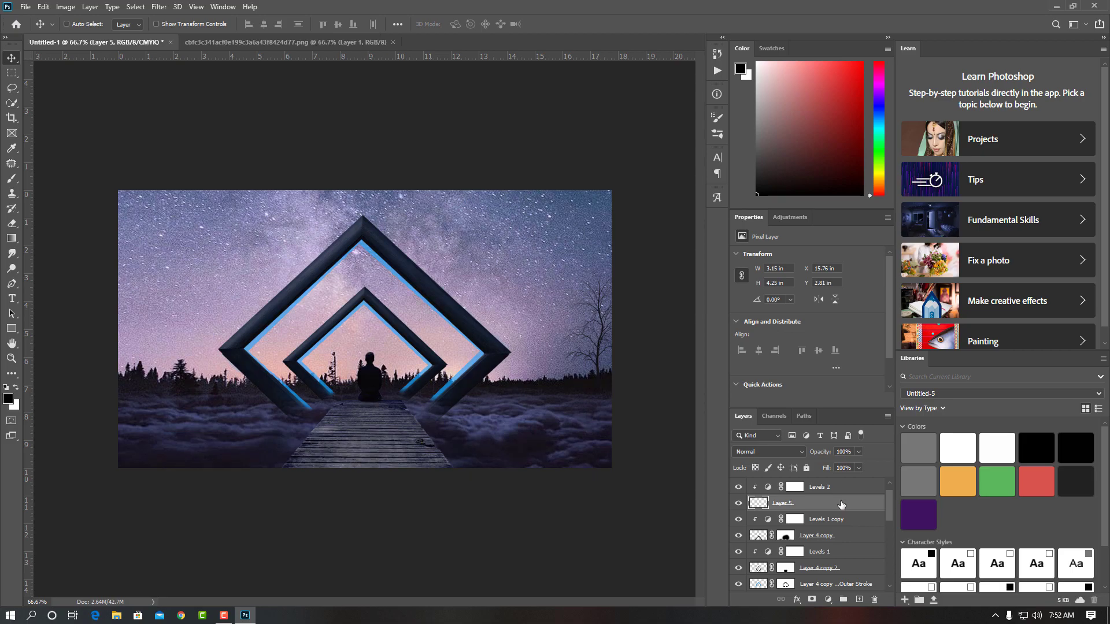
{"action": "key", "text": "ctrl+t"}
{"action": "key", "text": "ctrl+plus"}
{"action": "key", "text": "ctrl+plus"}
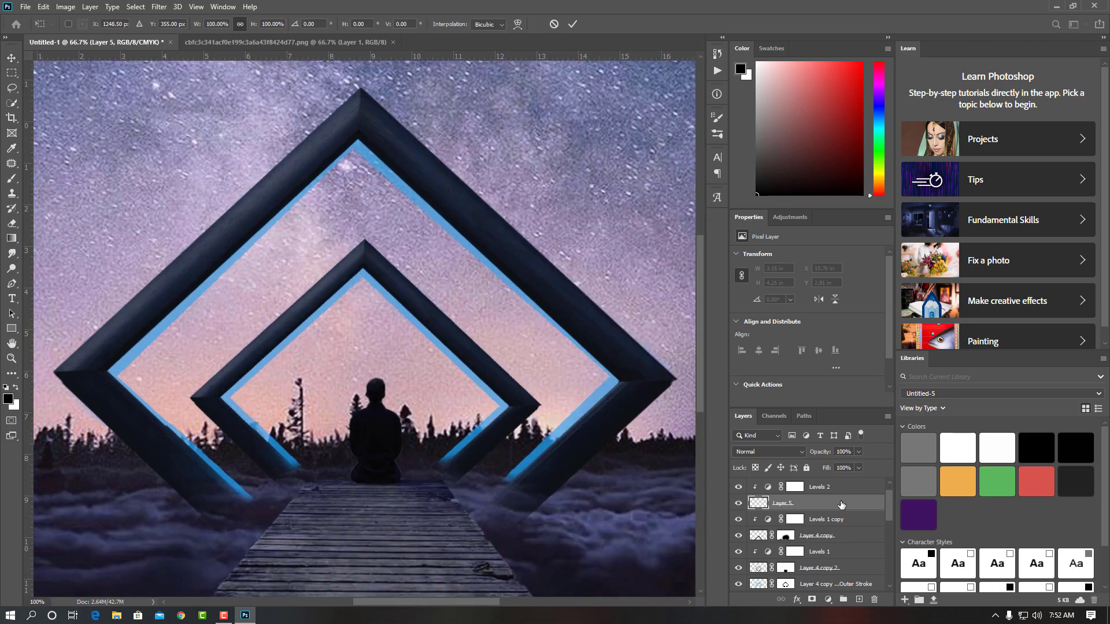
{"action": "key", "text": "ctrl+plus"}
{"action": "mouse_move", "coordinate": [471, 430]}
{"action": "left_mouse_down"}
{"action": "mouse_move", "coordinate": [297, 430]}
{"action": "mouse_move", "coordinate": [139, 373]}
{"action": "left_mouse_up"}
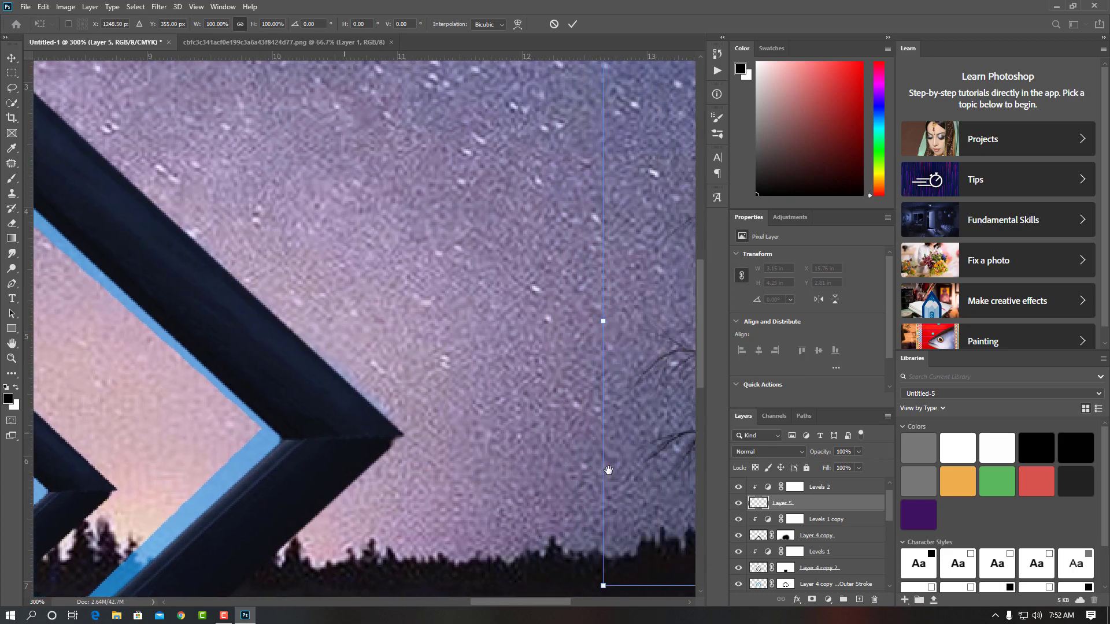
{"action": "left_click_drag", "start_coordinate": [520, 439], "coordinate": [326, 460]}
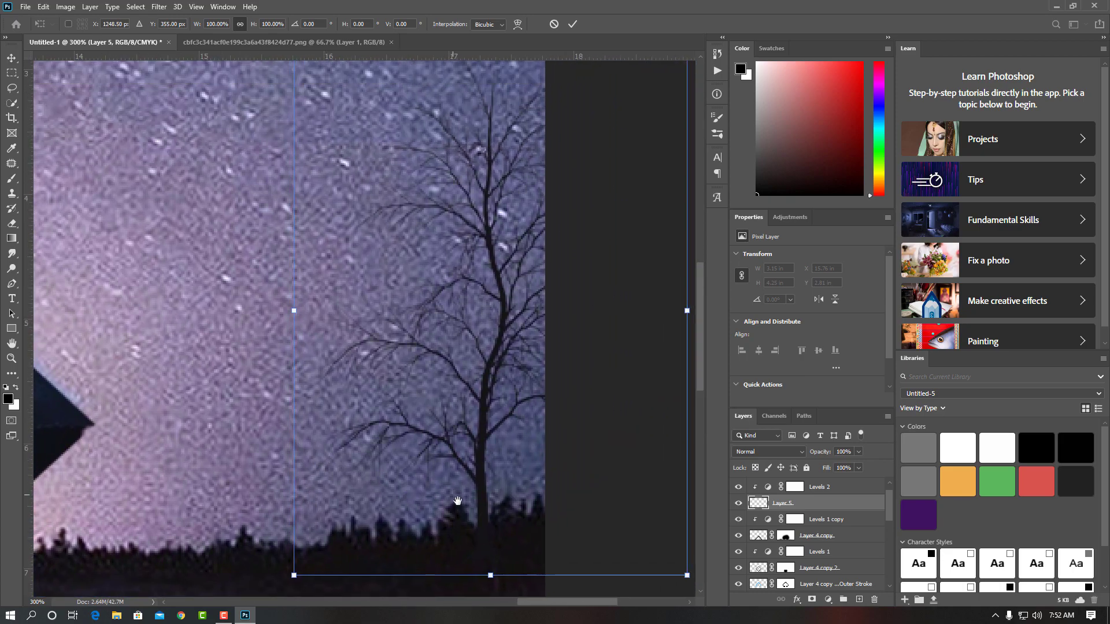
Narrow the Levels 2 output range to 12–28 and zoom back out to fit
{"action": "left_click", "coordinate": [826, 490]}
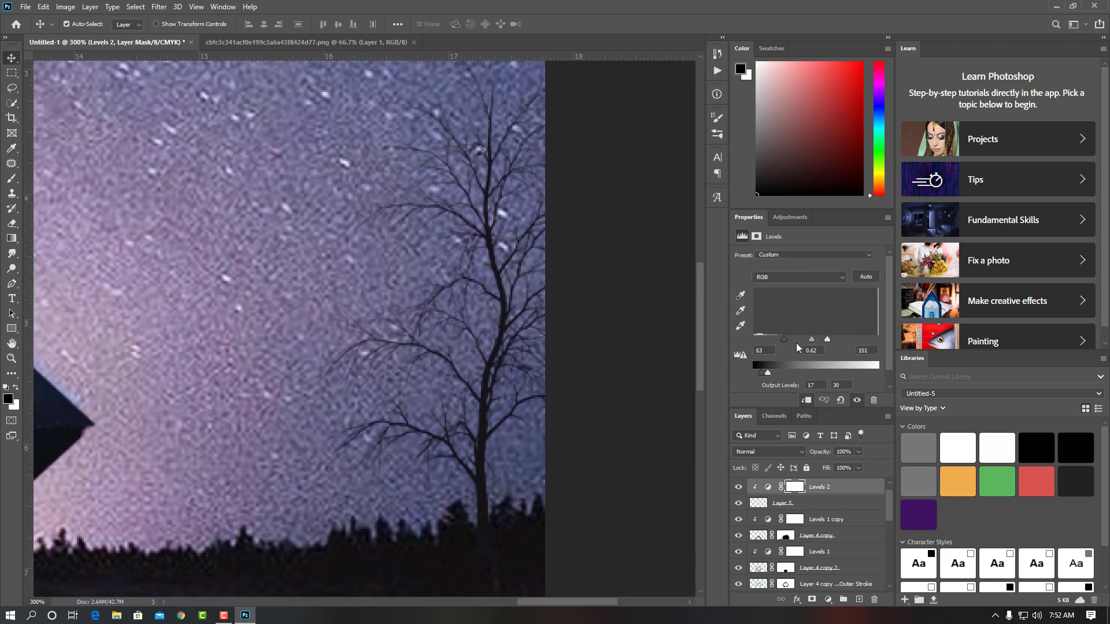
{"action": "left_click", "coordinate": [842, 491]}
{"action": "key", "text": "ctrl+minus"}
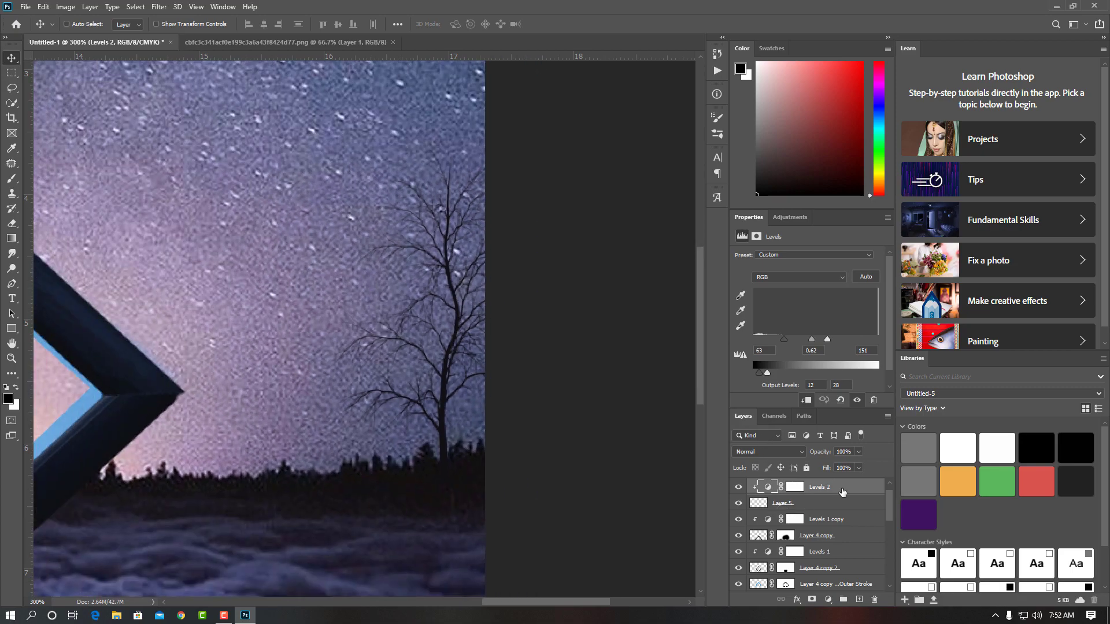
{"action": "key", "text": "ctrl+minus"}
{"action": "key", "text": "ctrl+minus"}
{"action": "key", "text": "ctrl+minus"}
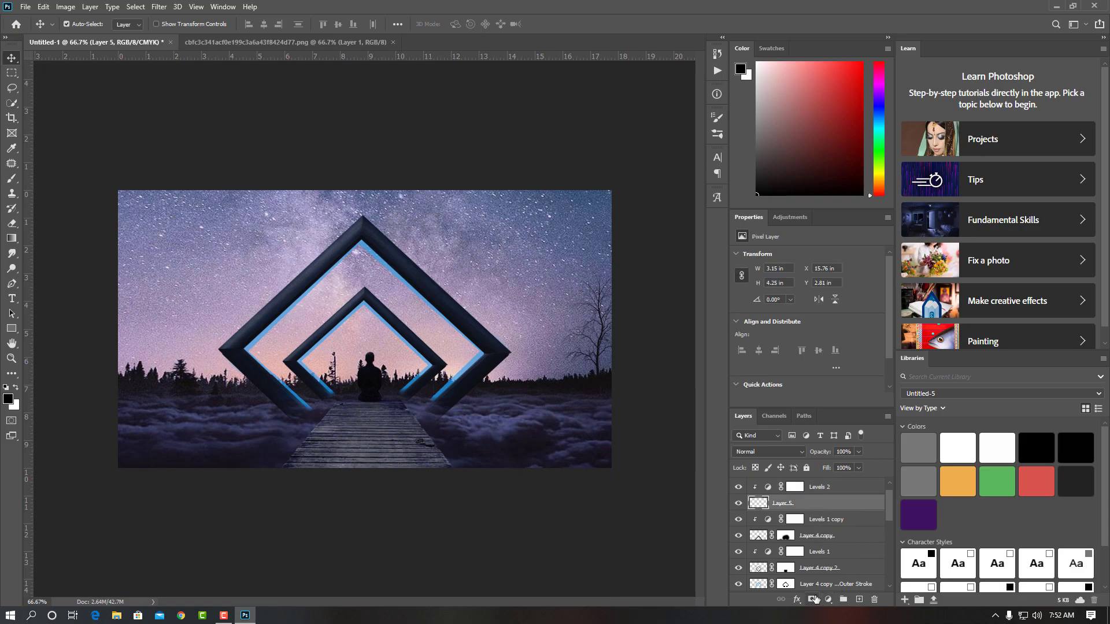
Give Layer 5 a white layer mask, select the Brush, and inspect the tree before fitting the view
{"action": "left_click", "coordinate": [813, 600]}
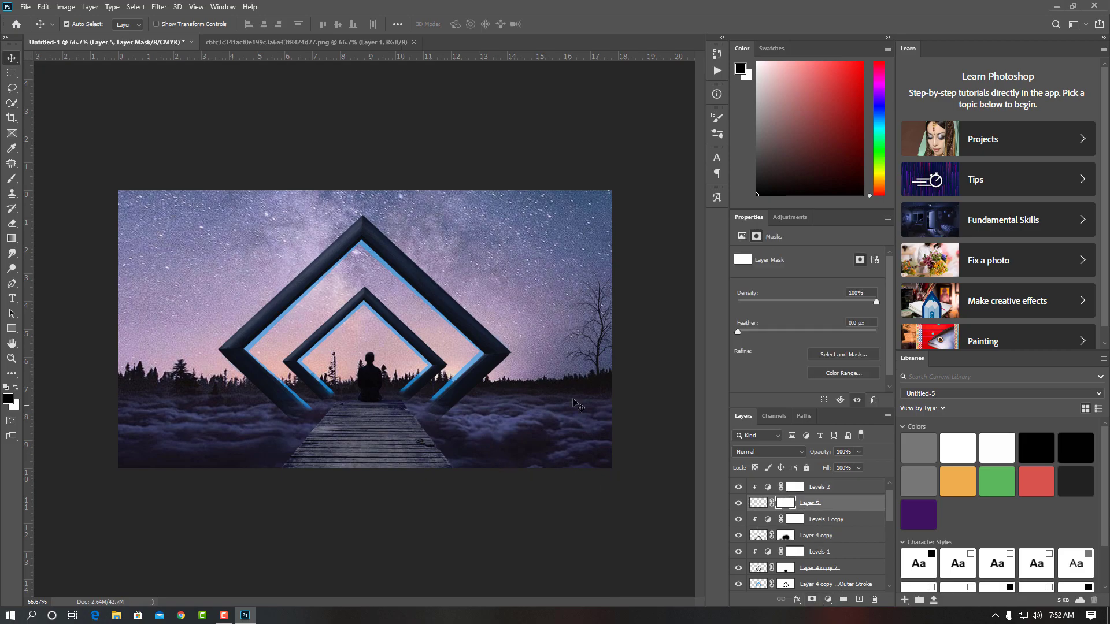
{"action": "left_click", "coordinate": [12, 178]}
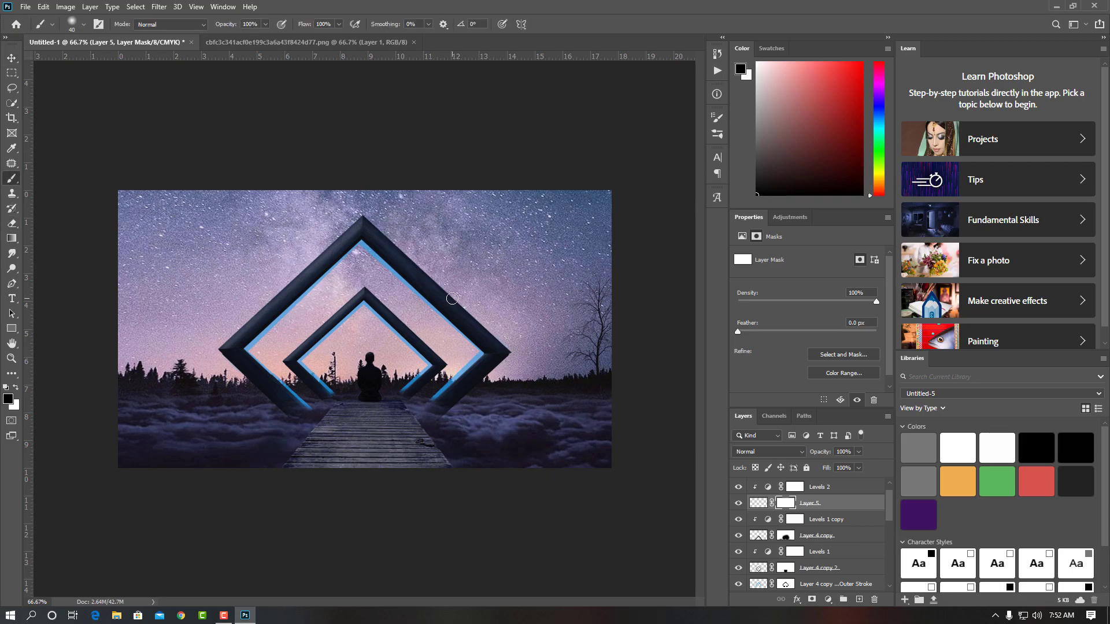
{"action": "key", "text": "ctrl+plus"}
{"action": "key", "text": "ctrl+plus"}
{"action": "key", "text": "ctrl+plus"}
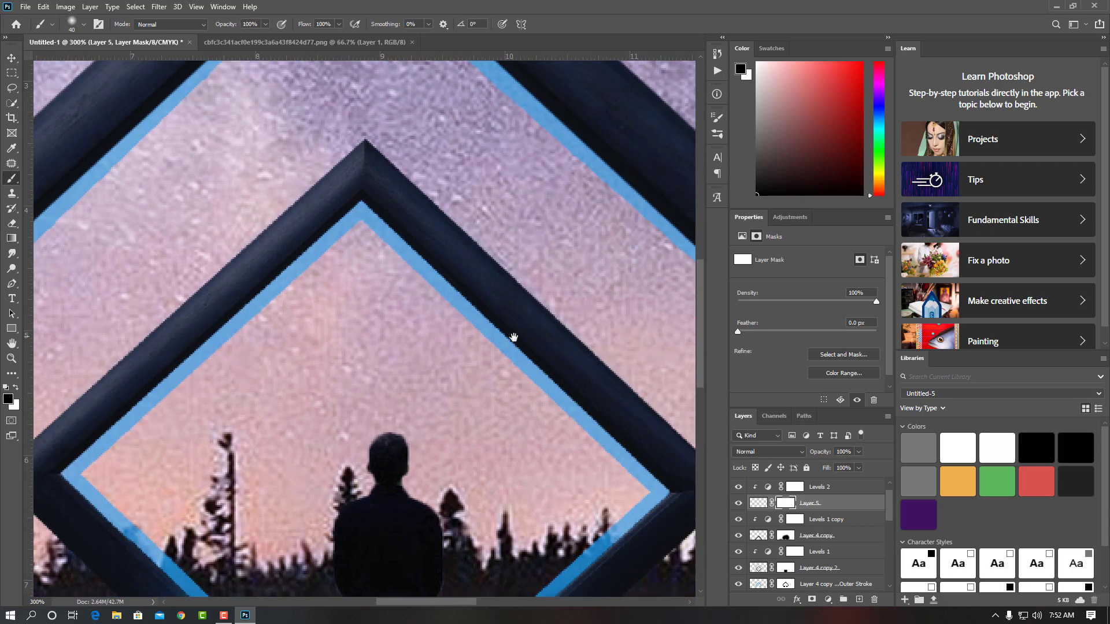
{"action": "left_click_drag", "start_coordinate": [514, 337], "coordinate": [537, 384]}
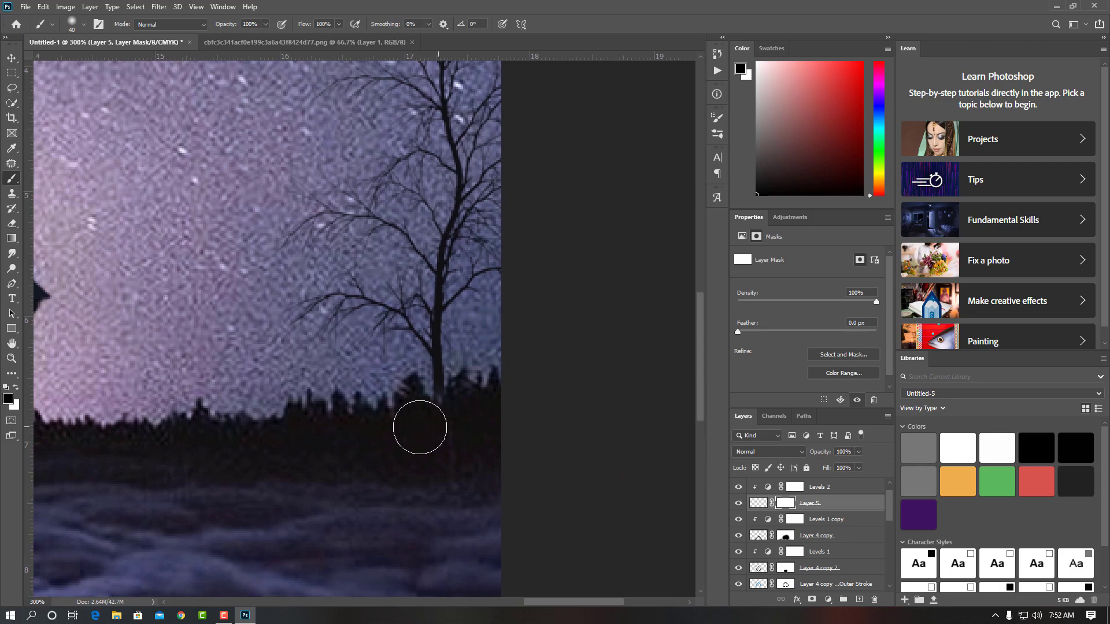
{"action": "key", "text": "ctrl+t"}
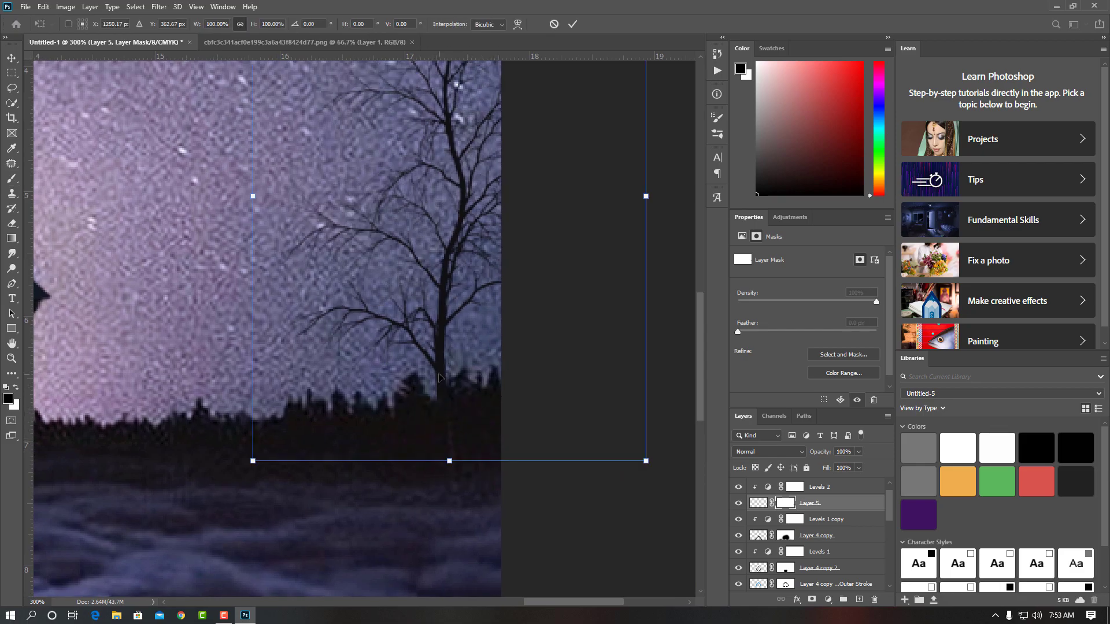
{"action": "left_click", "coordinate": [573, 24]}
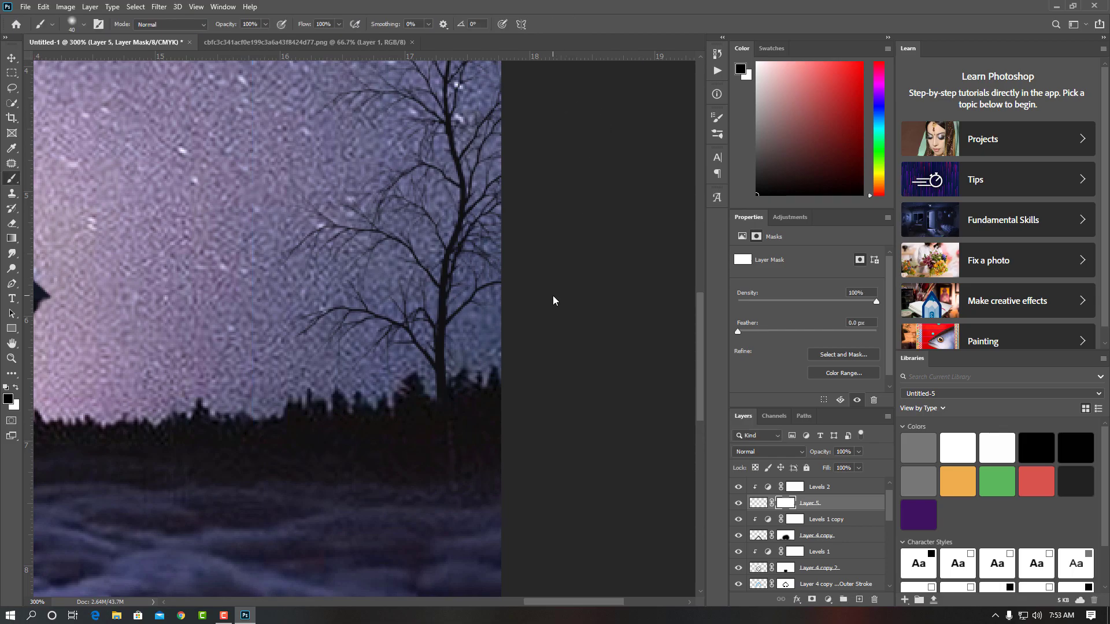
{"action": "key", "text": "ctrl+0"}
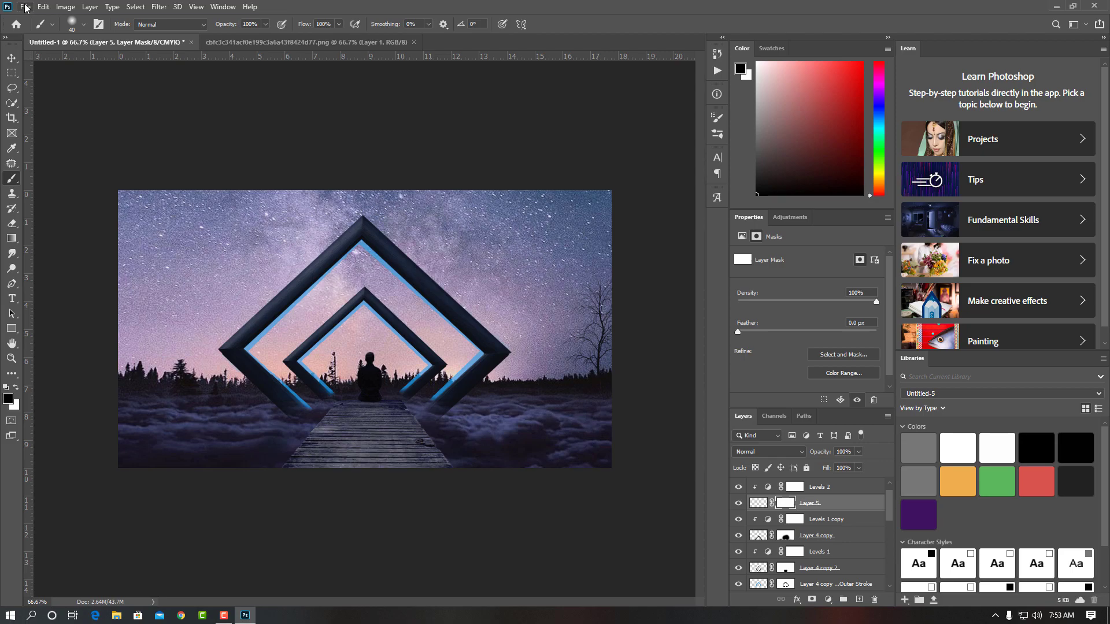
Open kcKorrzki.png from Downloads and close the 23737751 photo of two people
{"action": "left_click", "coordinate": [26, 8]}
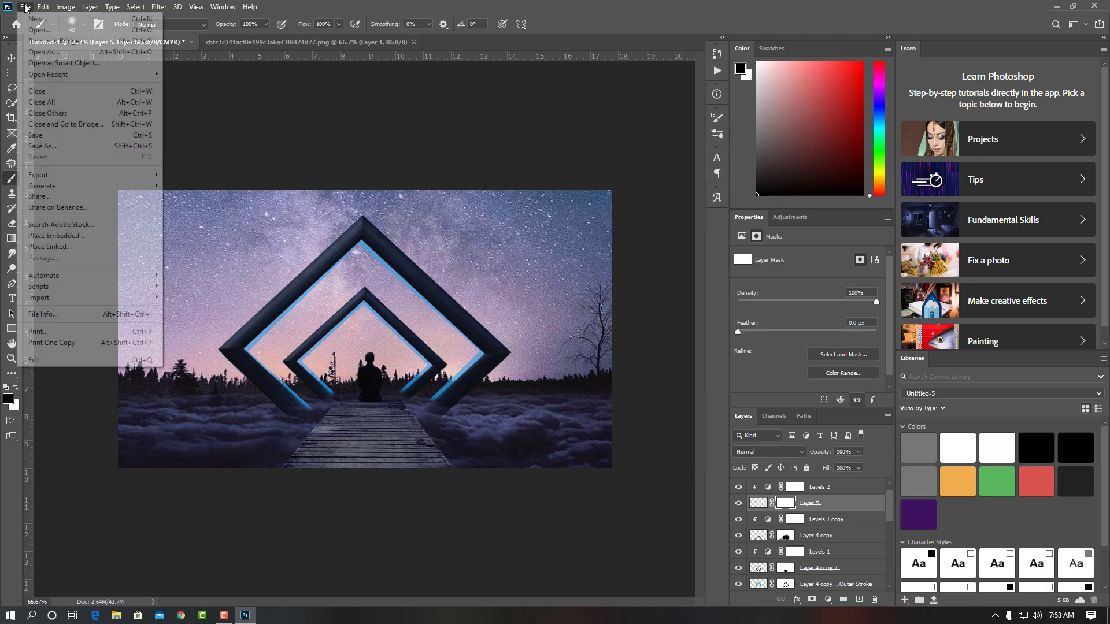
{"action": "left_click", "coordinate": [54, 35]}
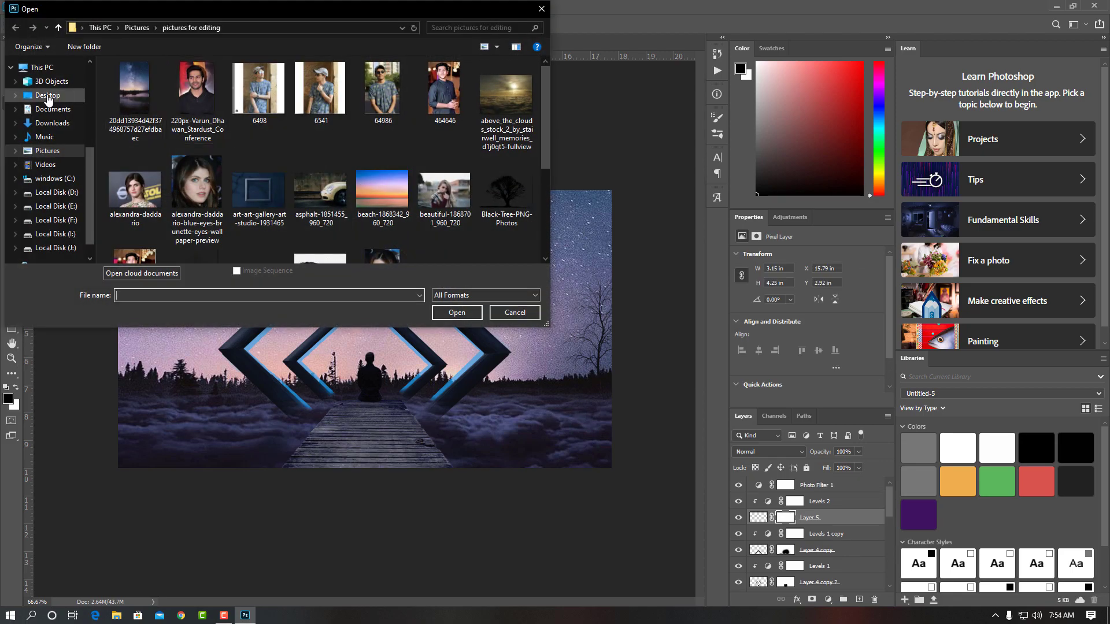
{"action": "left_click", "coordinate": [48, 150]}
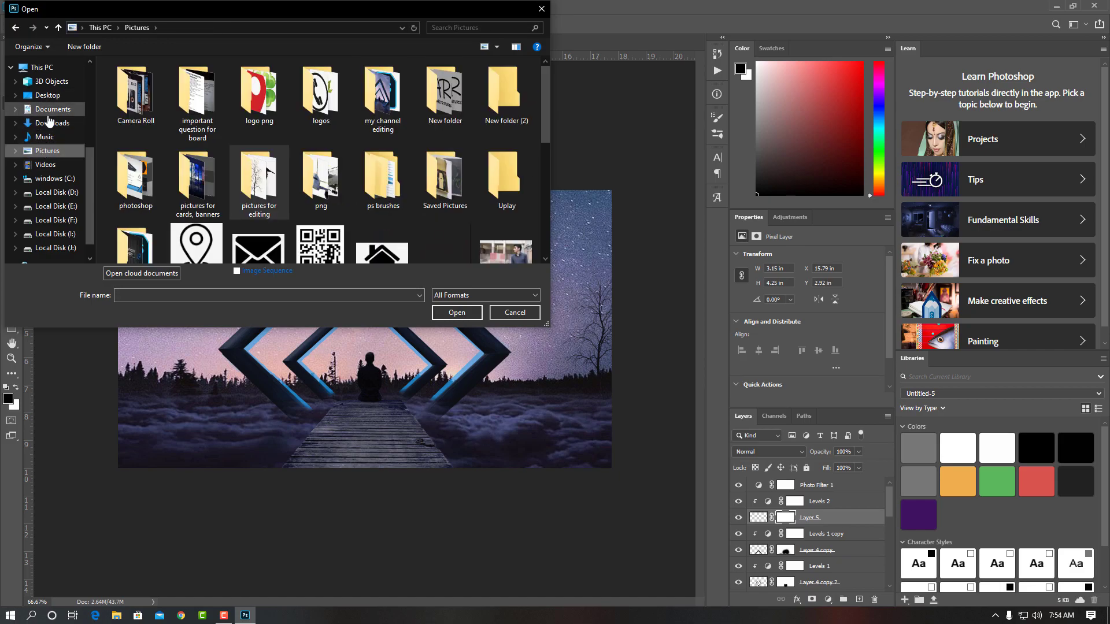
{"action": "left_click", "coordinate": [51, 123]}
{"action": "left_click", "coordinate": [133, 169]}
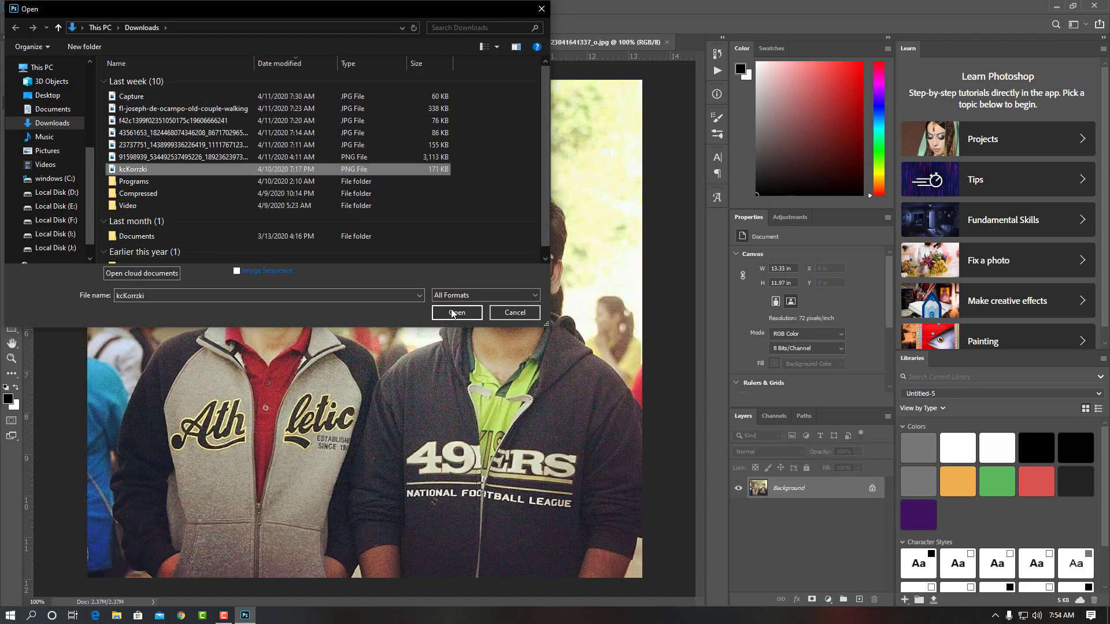
{"action": "left_click", "coordinate": [454, 315]}
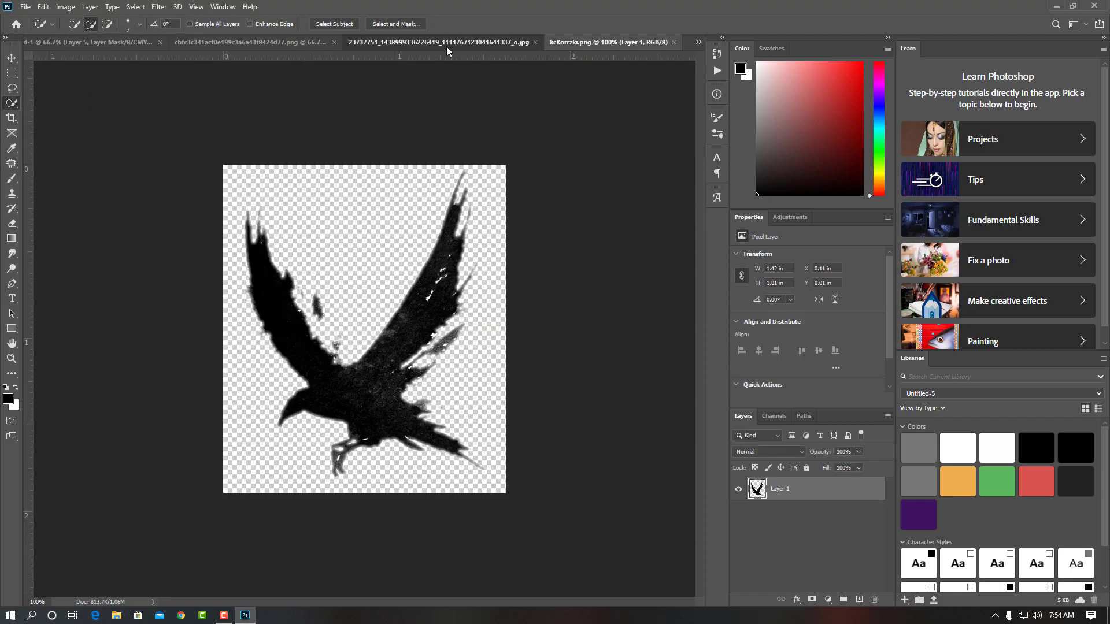
{"action": "left_click", "coordinate": [492, 43]}
{"action": "left_click", "coordinate": [548, 43]}
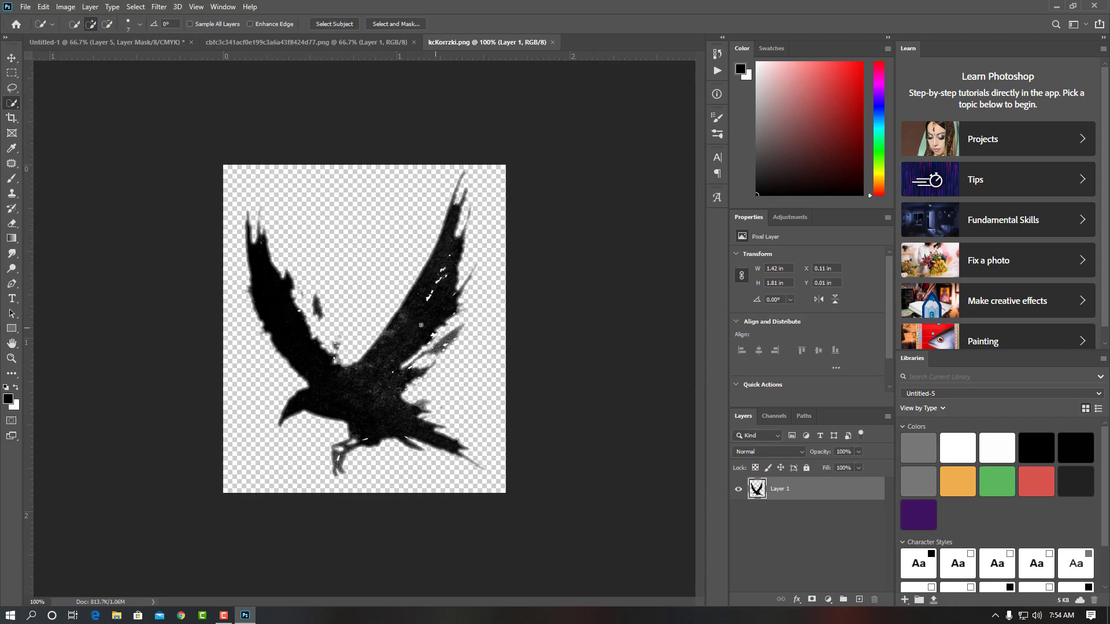
Drag the raven into the night-sky composite and close the tree image document
{"action": "left_click", "coordinate": [11, 58]}
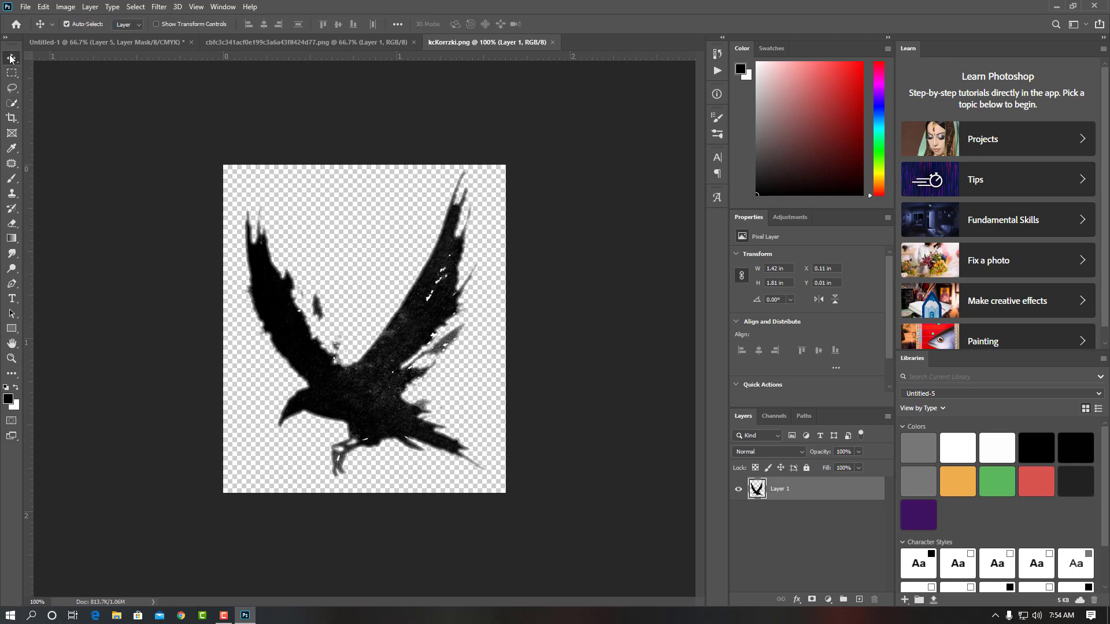
{"action": "left_click_drag", "start_coordinate": [378, 411], "coordinate": [173, 67]}
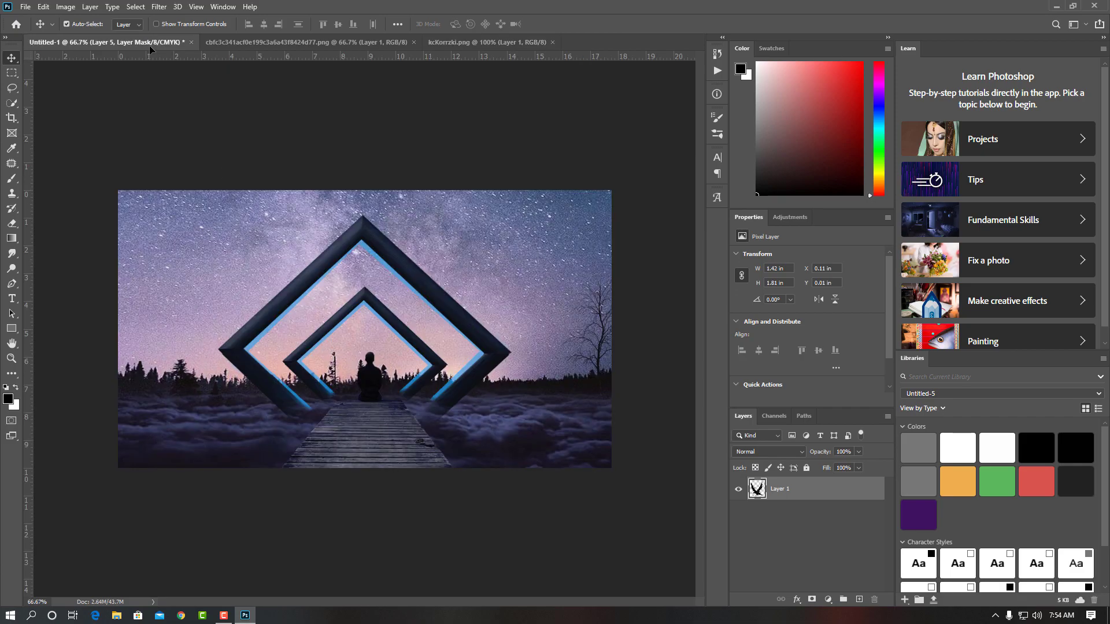
{"action": "left_click_drag", "start_coordinate": [174, 68], "coordinate": [348, 256]}
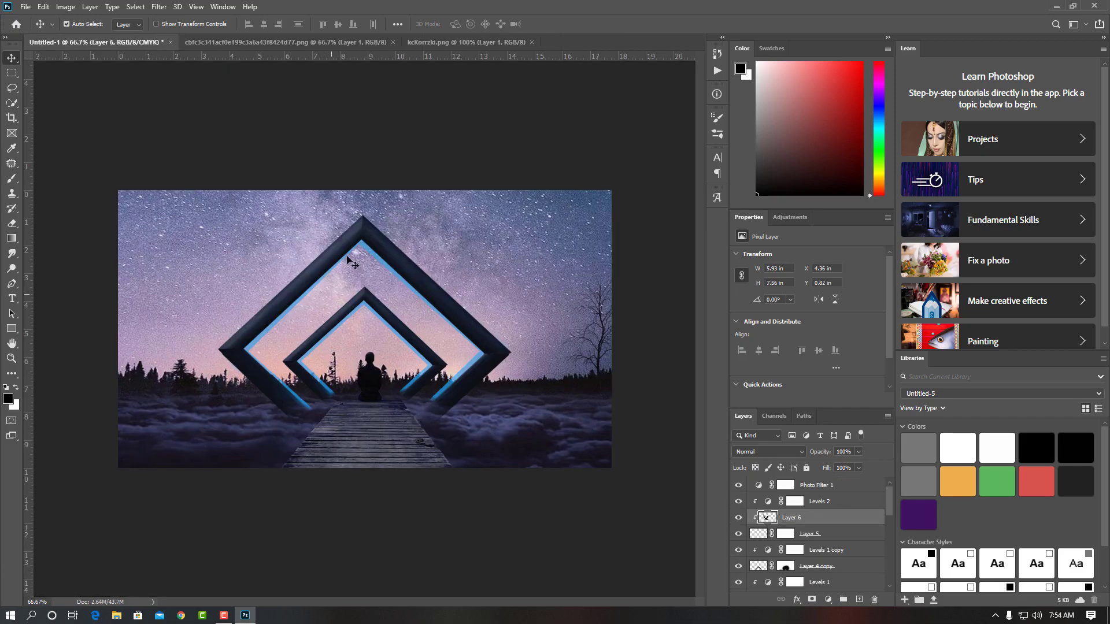
{"action": "left_click", "coordinate": [382, 42]}
{"action": "left_click", "coordinate": [393, 42]}
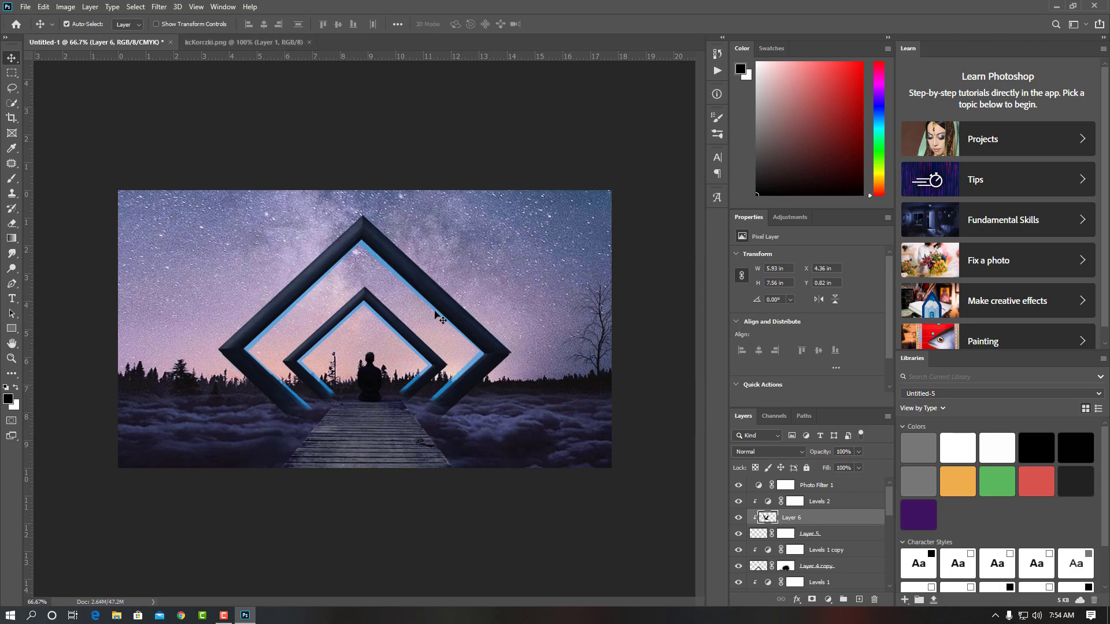
Shrink the raven into the upper-left sky and move its layer above Photo Filter 1
{"action": "key", "text": "ctrl+t"}
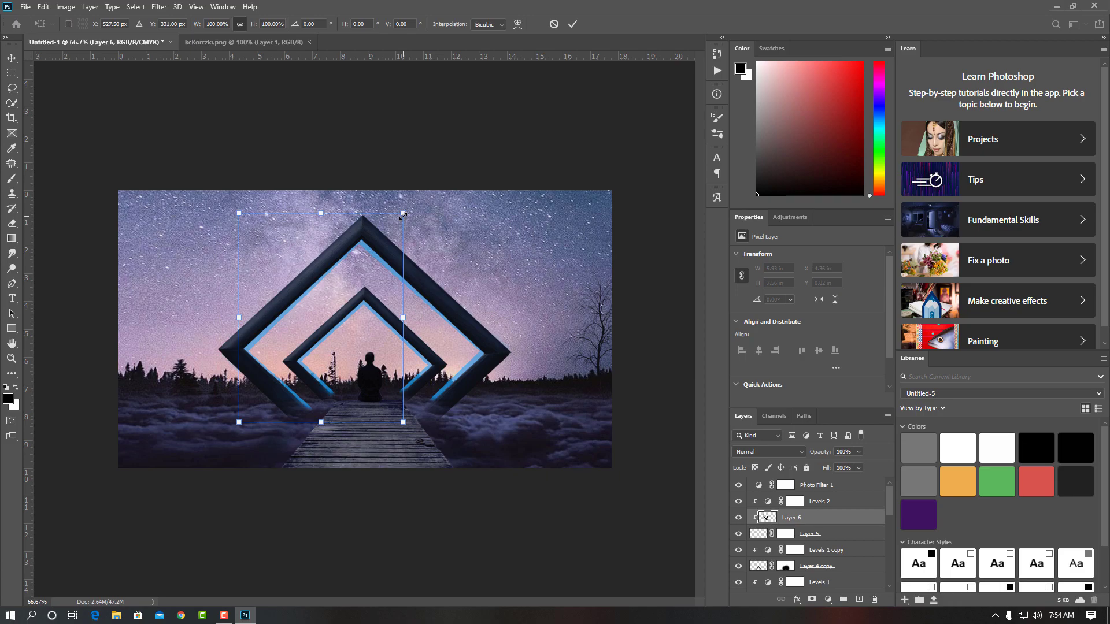
{"action": "left_click_drag", "start_coordinate": [403, 214], "coordinate": [354, 277]}
{"action": "left_click_drag", "start_coordinate": [298, 340], "coordinate": [217, 245]}
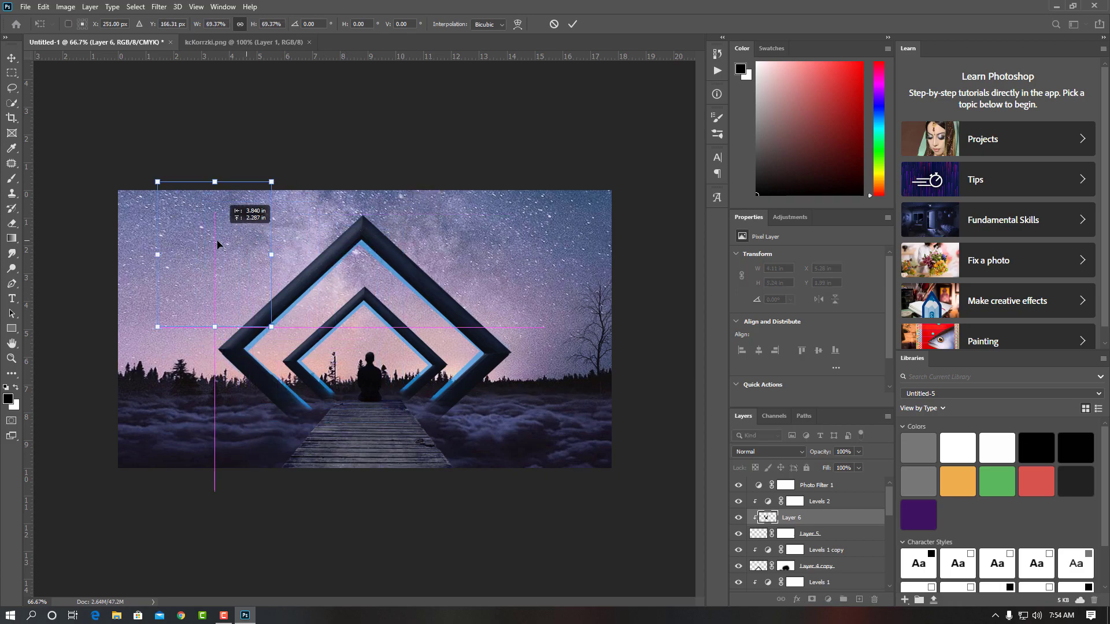
{"action": "left_click", "coordinate": [572, 24]}
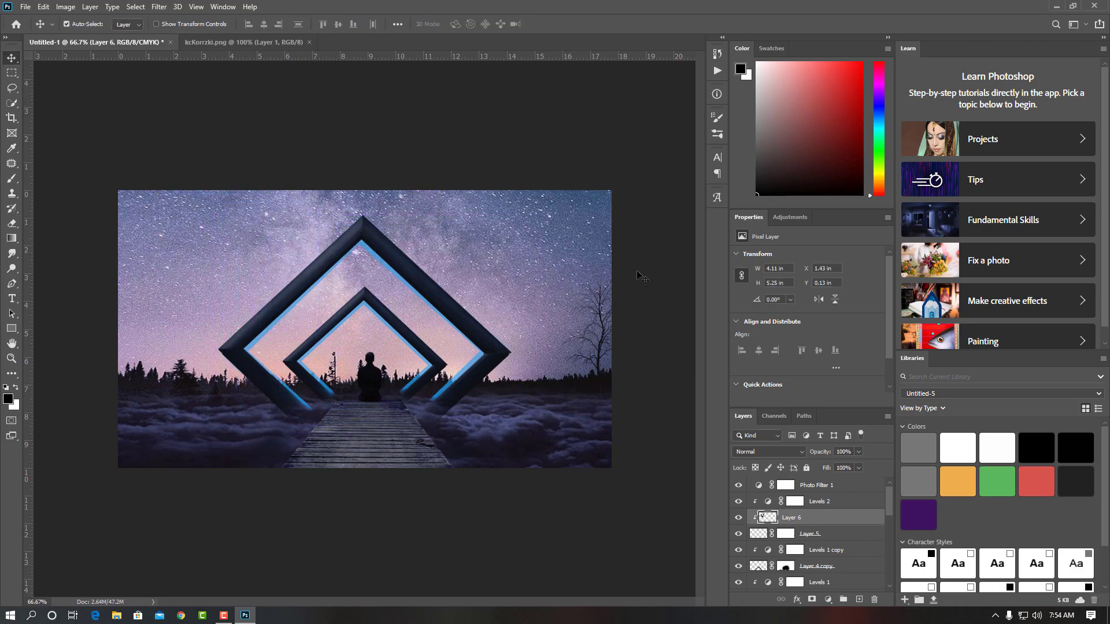
{"action": "left_click_drag", "start_coordinate": [817, 521], "coordinate": [809, 479]}
{"action": "key", "text": "ctrl+t"}
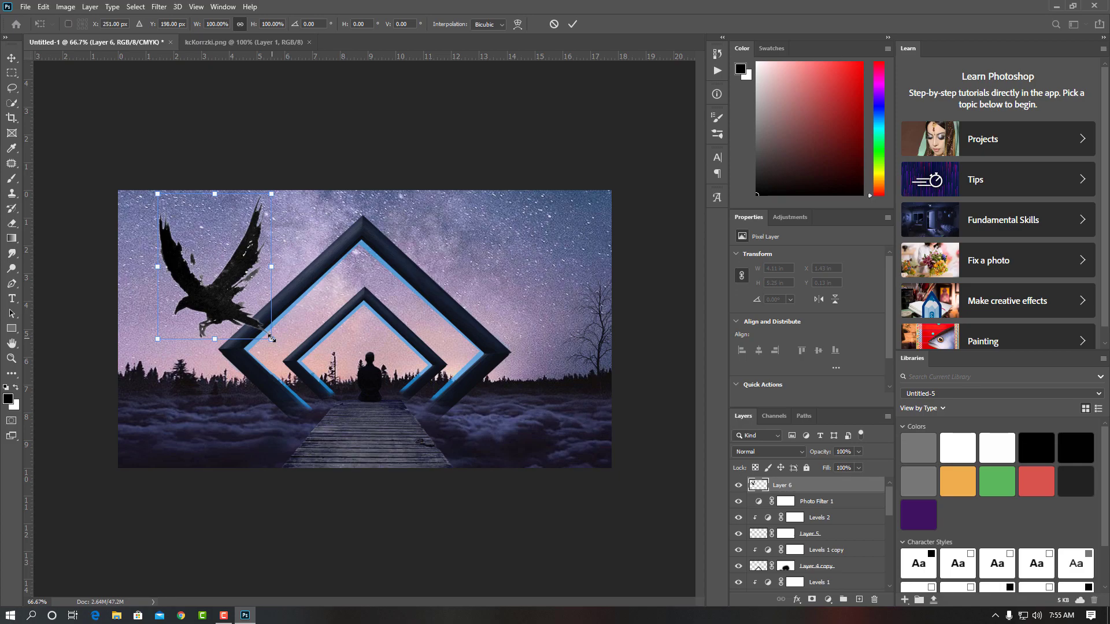
{"action": "mouse_move", "coordinate": [272, 338]}
{"action": "left_mouse_down"}
{"action": "mouse_move", "coordinate": [220, 298]}
{"action": "mouse_move", "coordinate": [161, 215]}
{"action": "mouse_move", "coordinate": [203, 251]}
{"action": "left_mouse_up"}
{"action": "key", "text": "Return"}
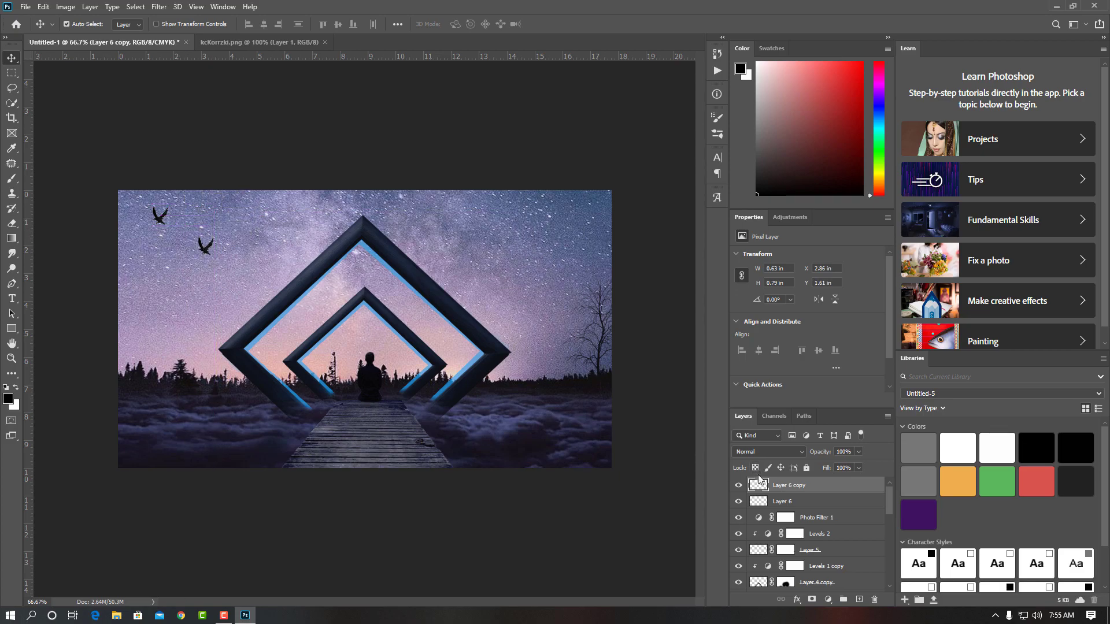
Duplicate the crow to the upper-right sky, tilted about 36 degrees and slightly enlarged
{"action": "key", "text": "ctrl+j"}
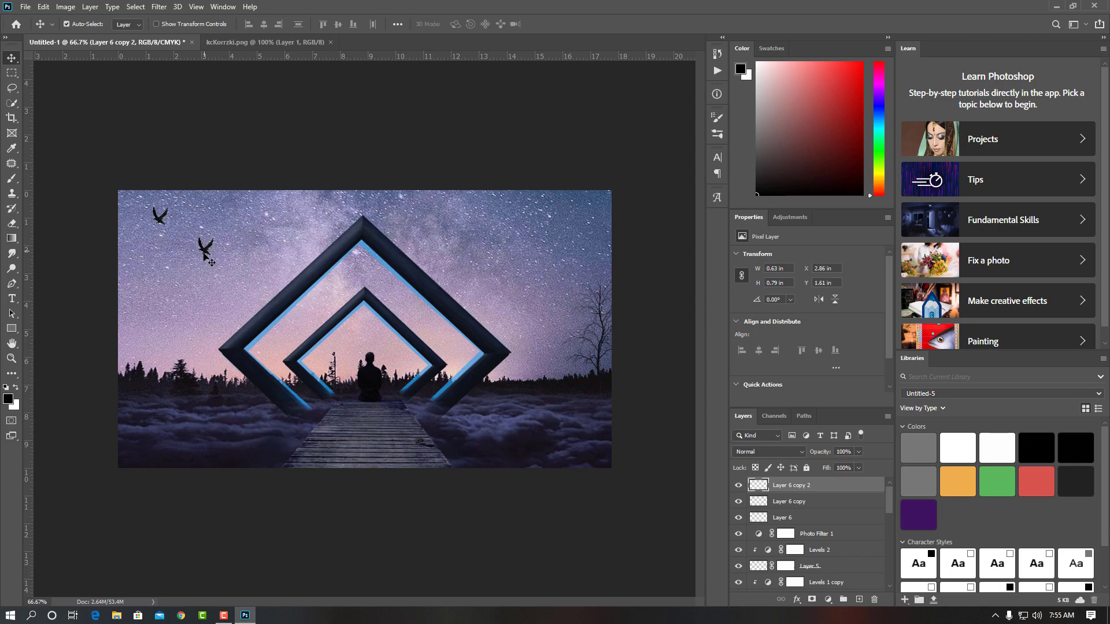
{"action": "left_click_drag", "start_coordinate": [206, 249], "coordinate": [497, 215]}
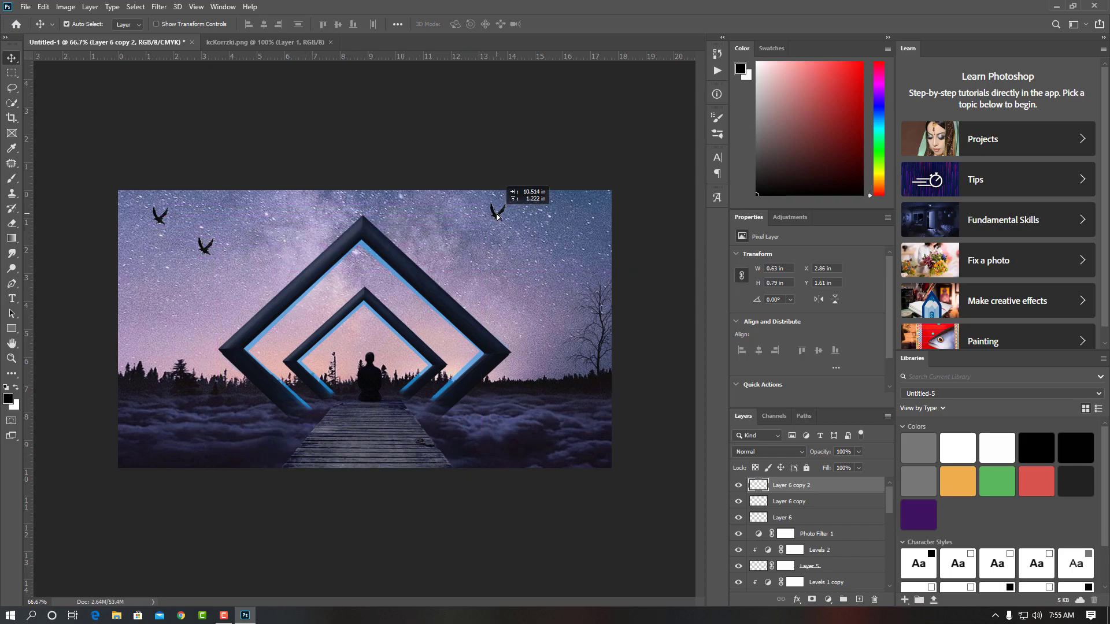
{"action": "key", "text": "ctrl+t"}
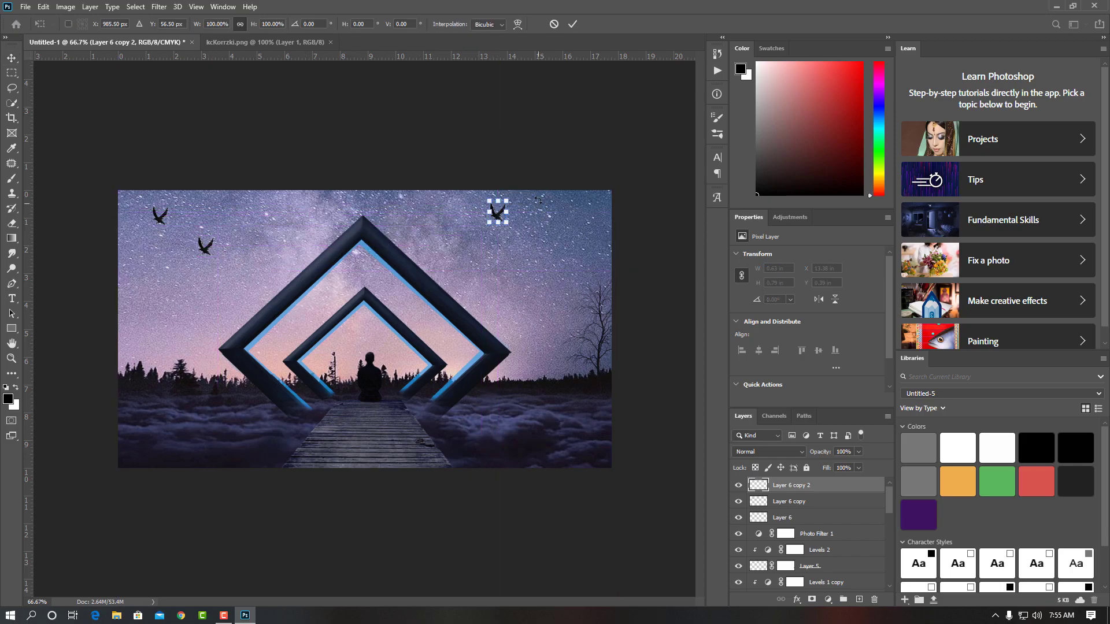
{"action": "left_click_drag", "start_coordinate": [537, 200], "coordinate": [521, 180]}
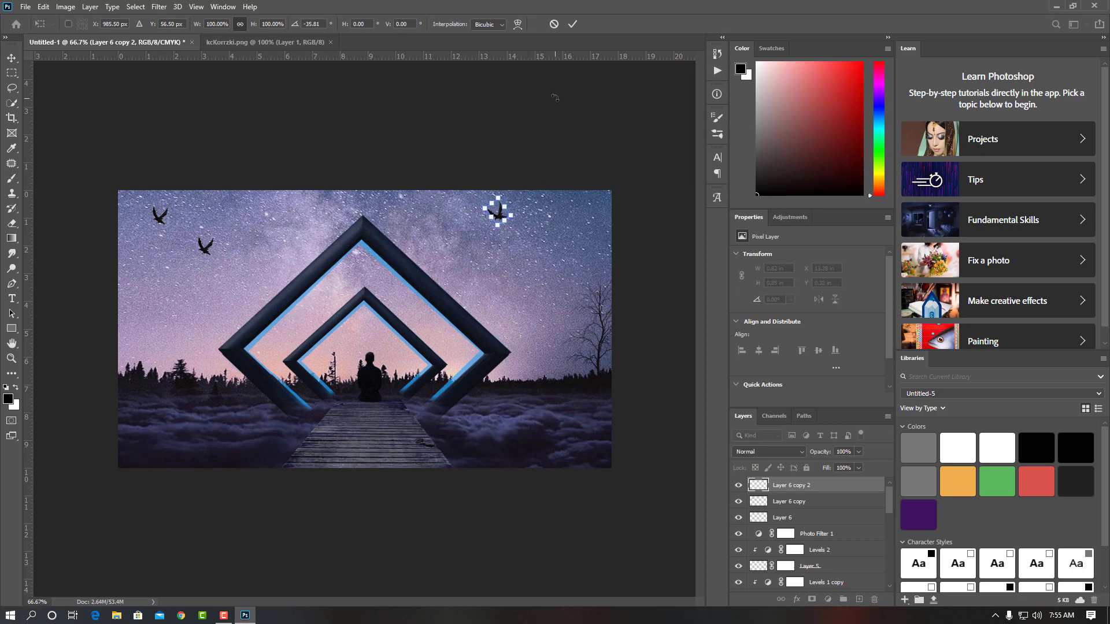
{"action": "left_click_drag", "start_coordinate": [502, 217], "coordinate": [498, 220]}
{"action": "left_click_drag", "start_coordinate": [497, 219], "coordinate": [480, 225]}
{"action": "left_click", "coordinate": [572, 24]}
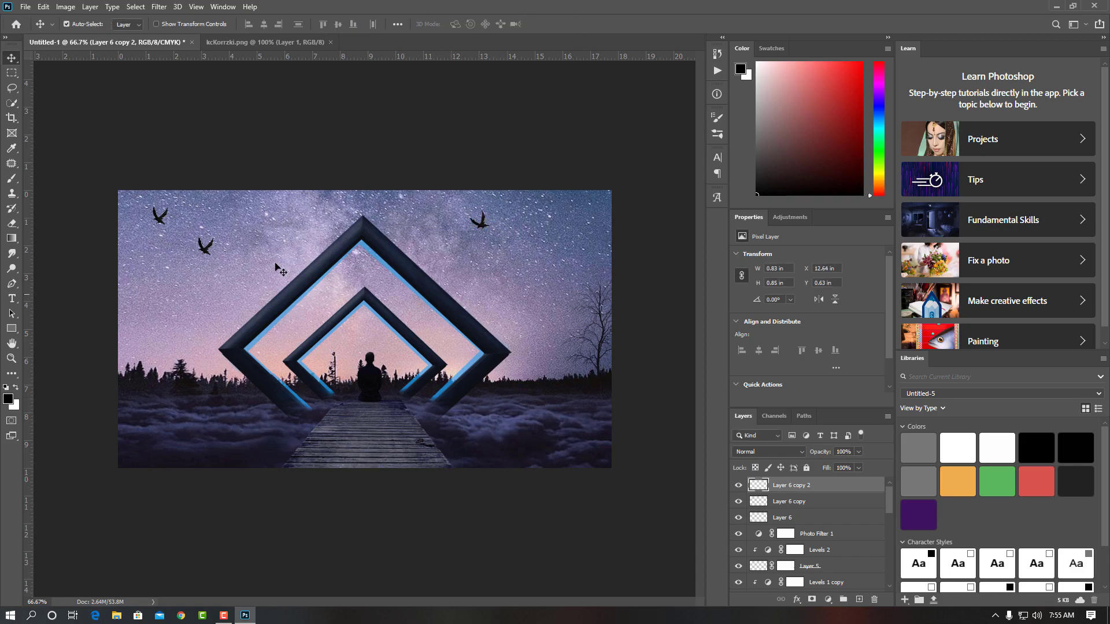
Duplicate the tilted crow and place the fourth crow lower and further right
{"action": "key", "text": "ctrl+j"}
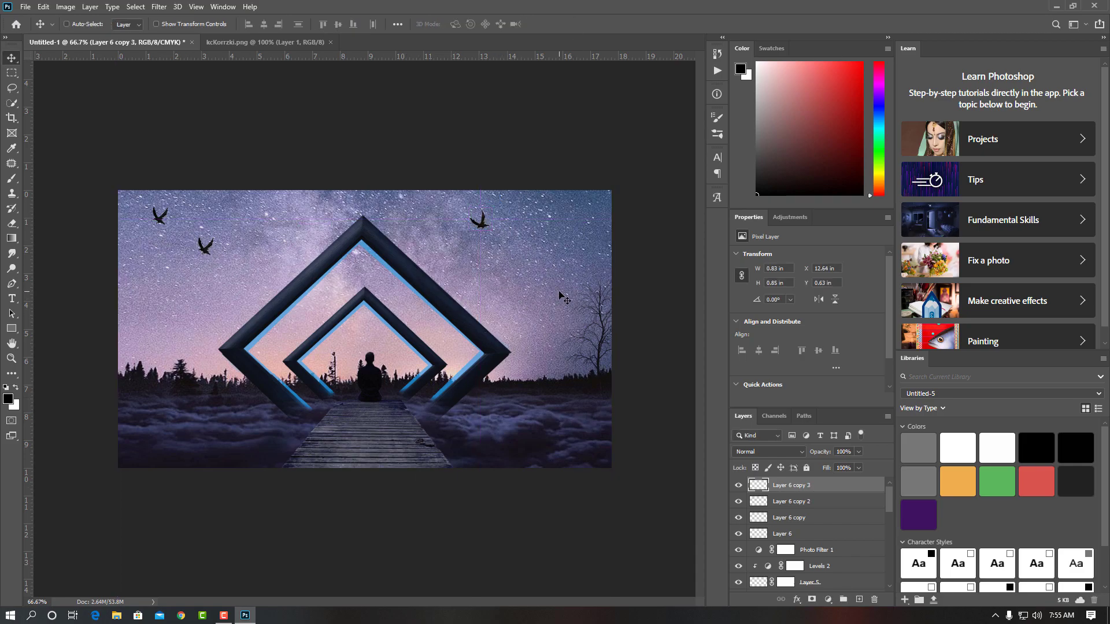
{"action": "left_click_drag", "start_coordinate": [491, 233], "coordinate": [544, 246]}
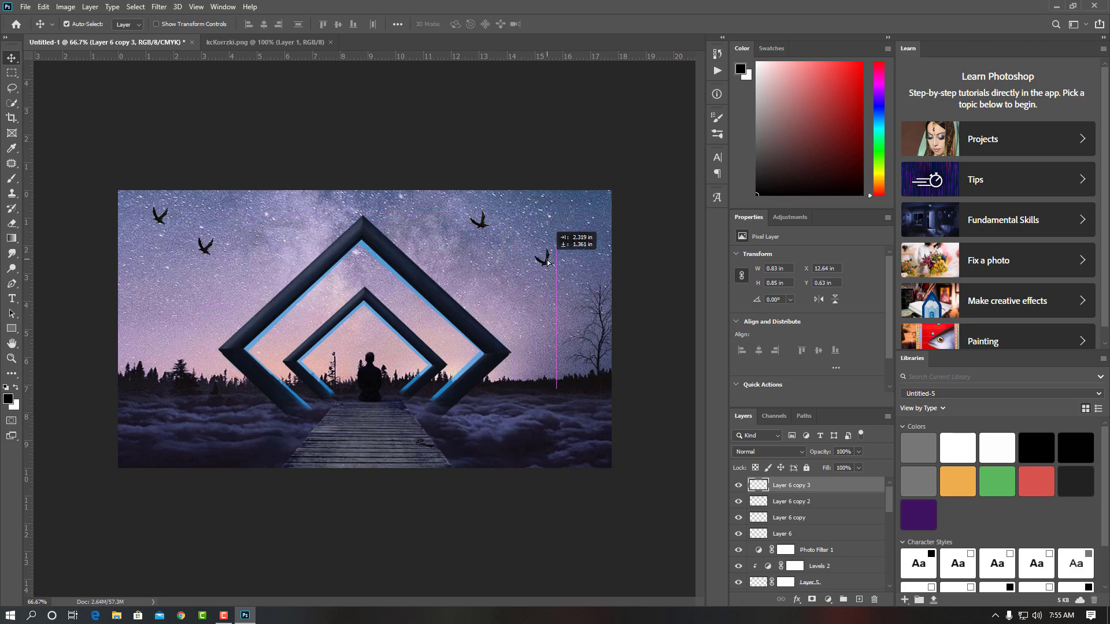
{"action": "left_click_drag", "start_coordinate": [543, 246], "coordinate": [545, 234]}
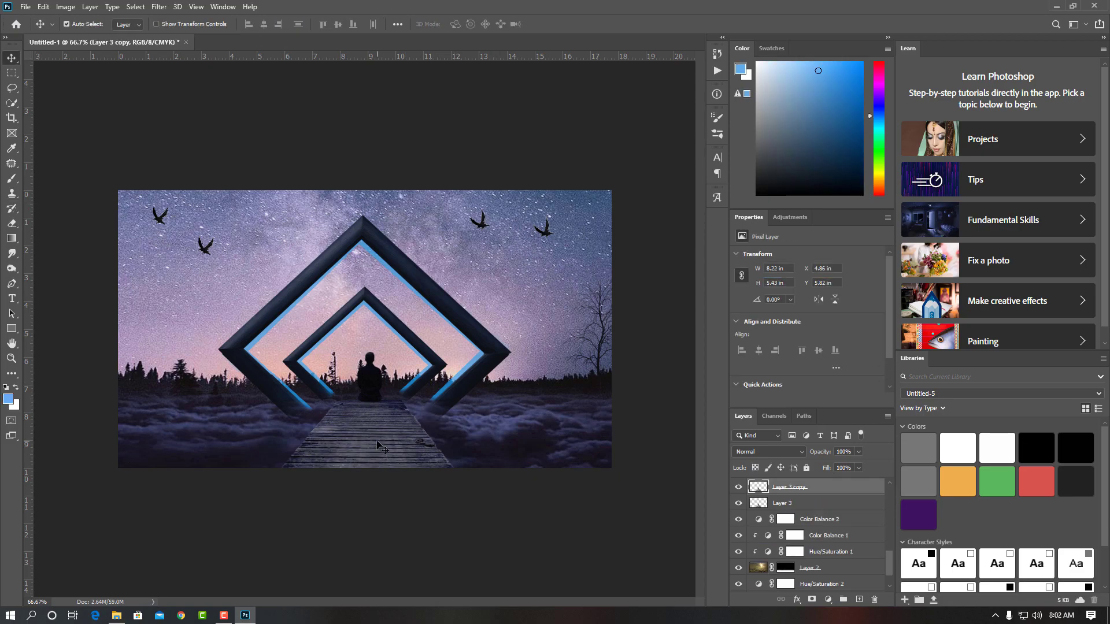
In Layer 3 copy's Blending Options, turn off Stroke and show the Inner Shadow settings
{"action": "right_click", "coordinate": [820, 495]}
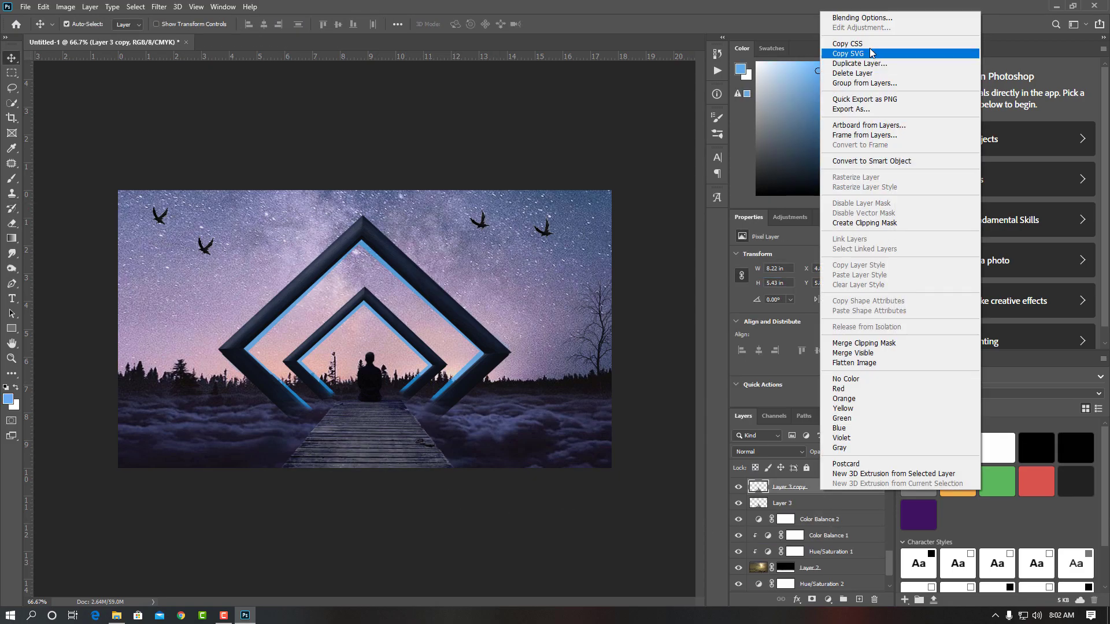
{"action": "left_click", "coordinate": [850, 17]}
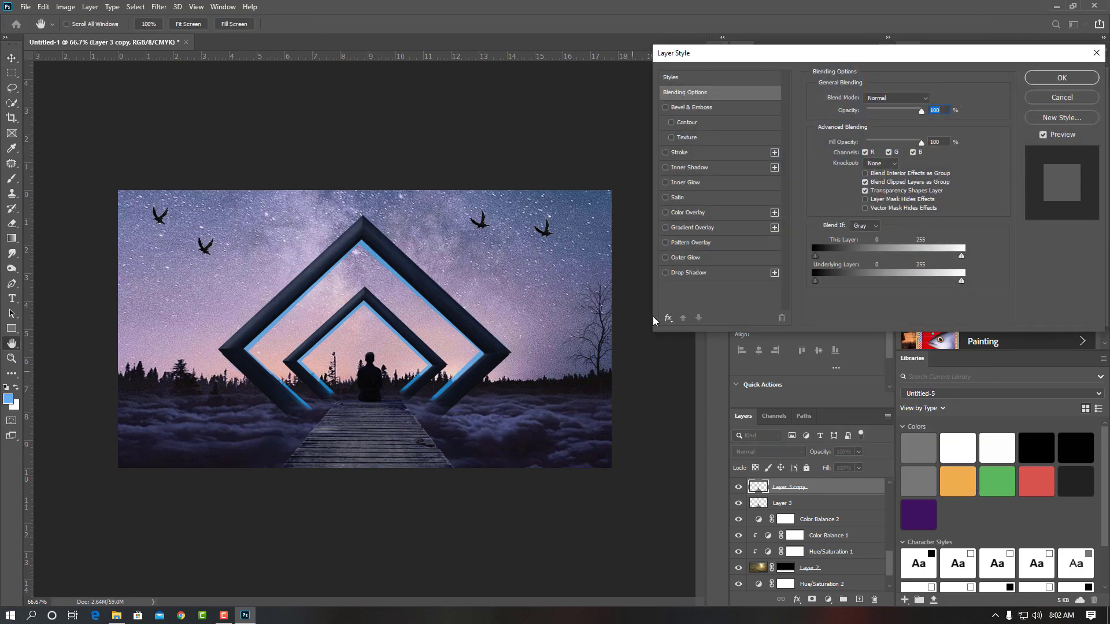
{"action": "left_click", "coordinate": [674, 153]}
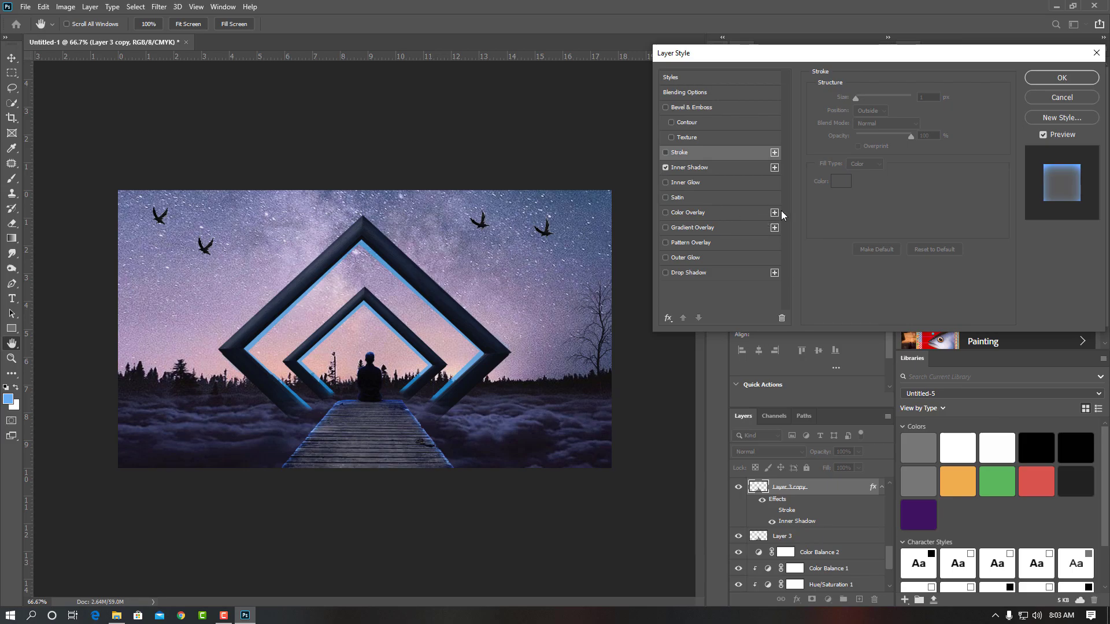
{"action": "left_click", "coordinate": [686, 167]}
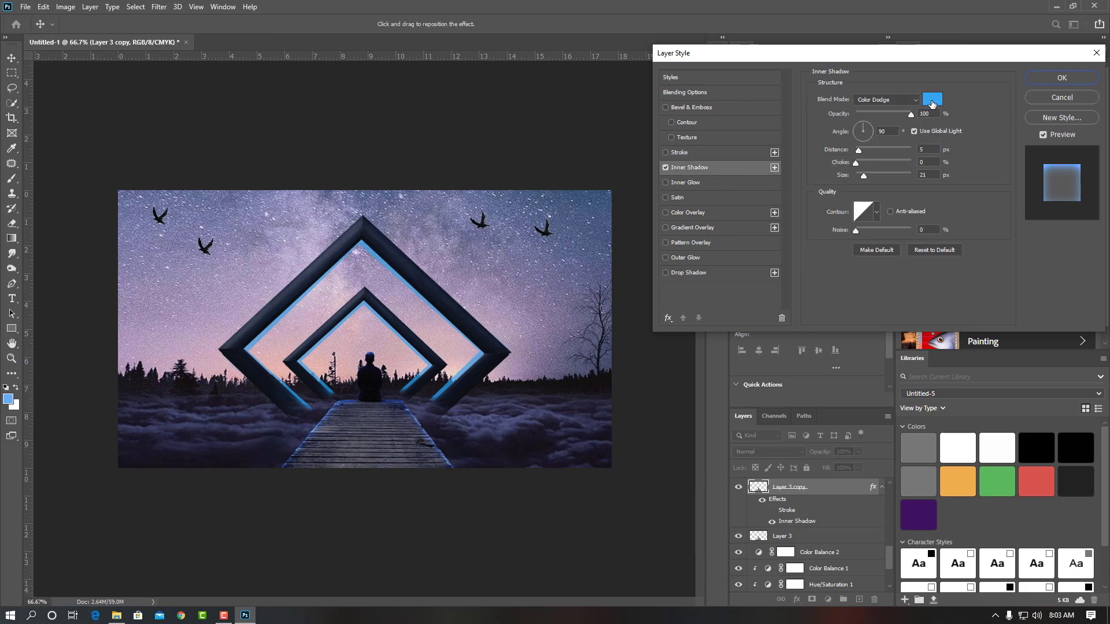
Change the Inner Shadow colour to deep purple 5304a3 and apply the layer style
{"action": "left_click", "coordinate": [932, 101]}
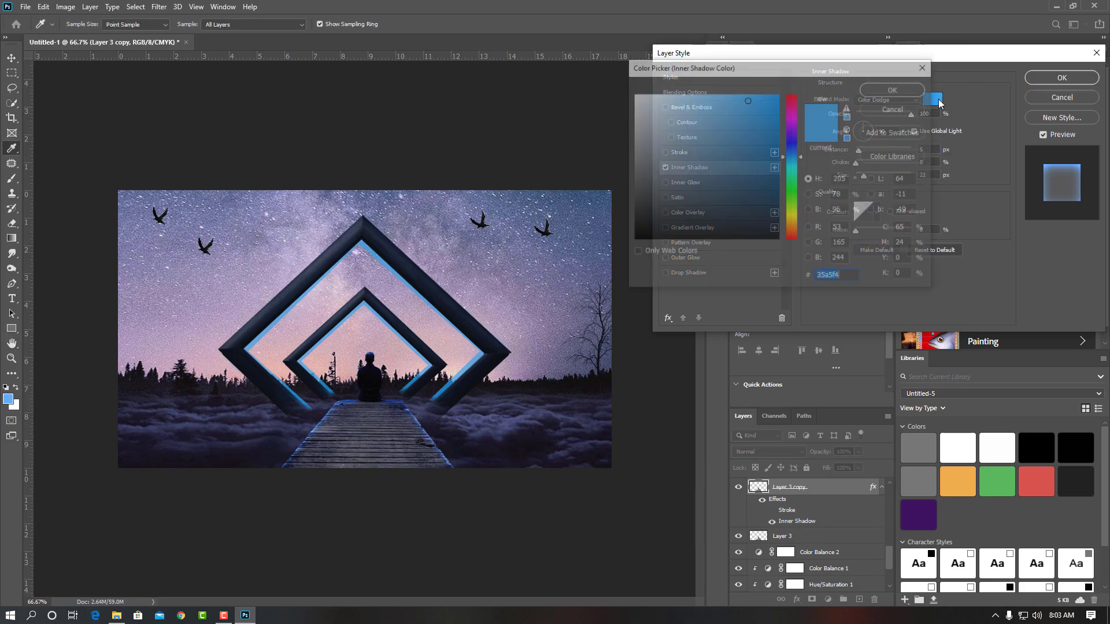
{"action": "left_click", "coordinate": [495, 427]}
{"action": "left_click", "coordinate": [500, 429]}
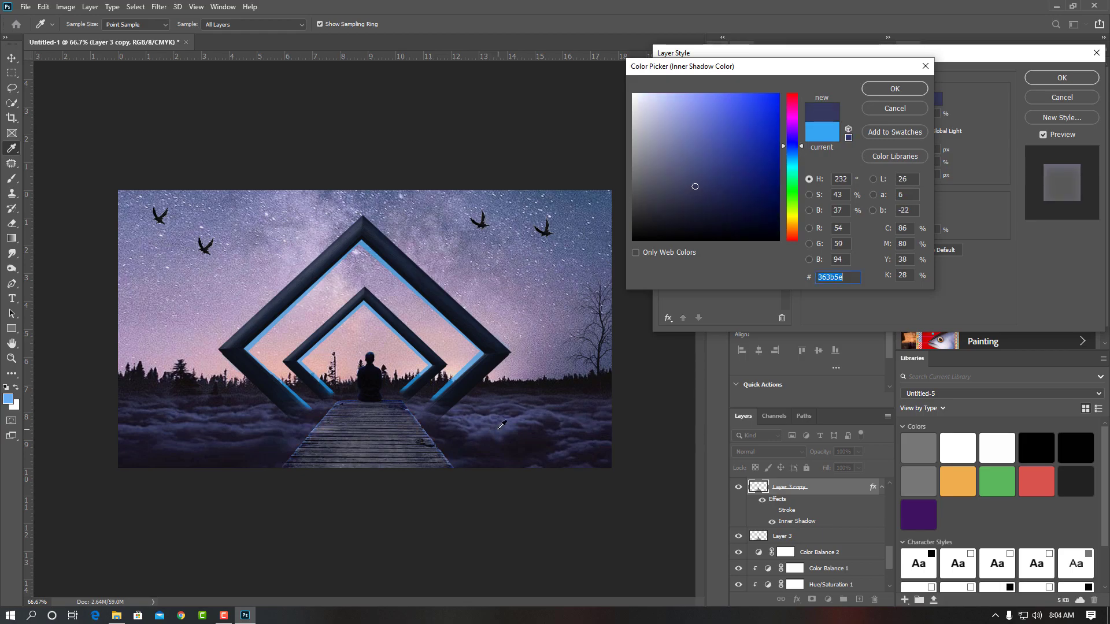
{"action": "left_click", "coordinate": [793, 130]}
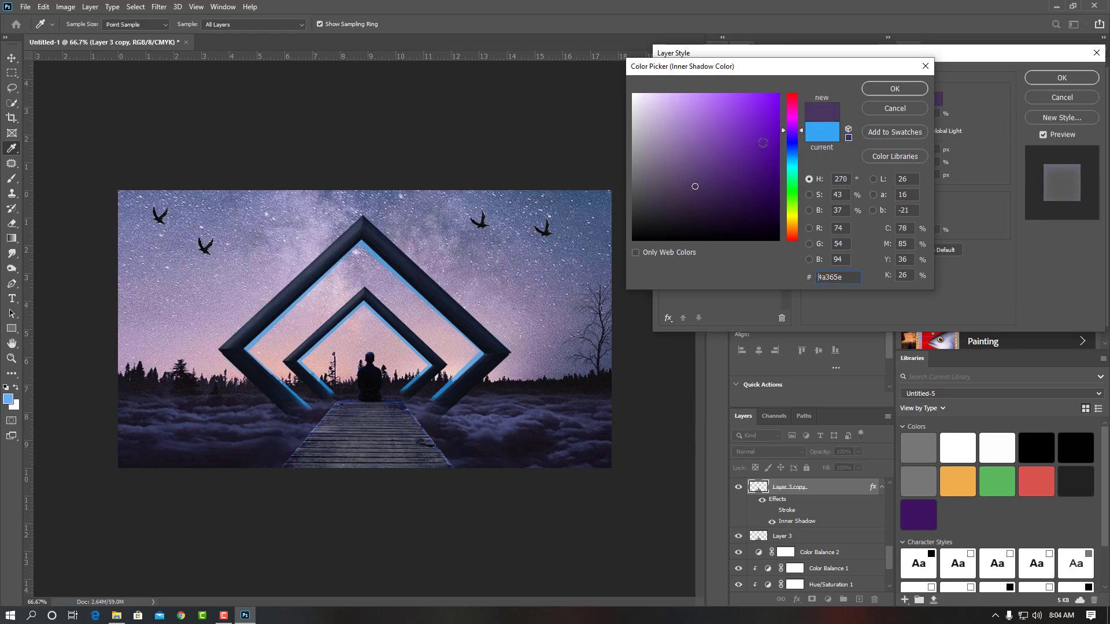
{"action": "left_click", "coordinate": [770, 149]}
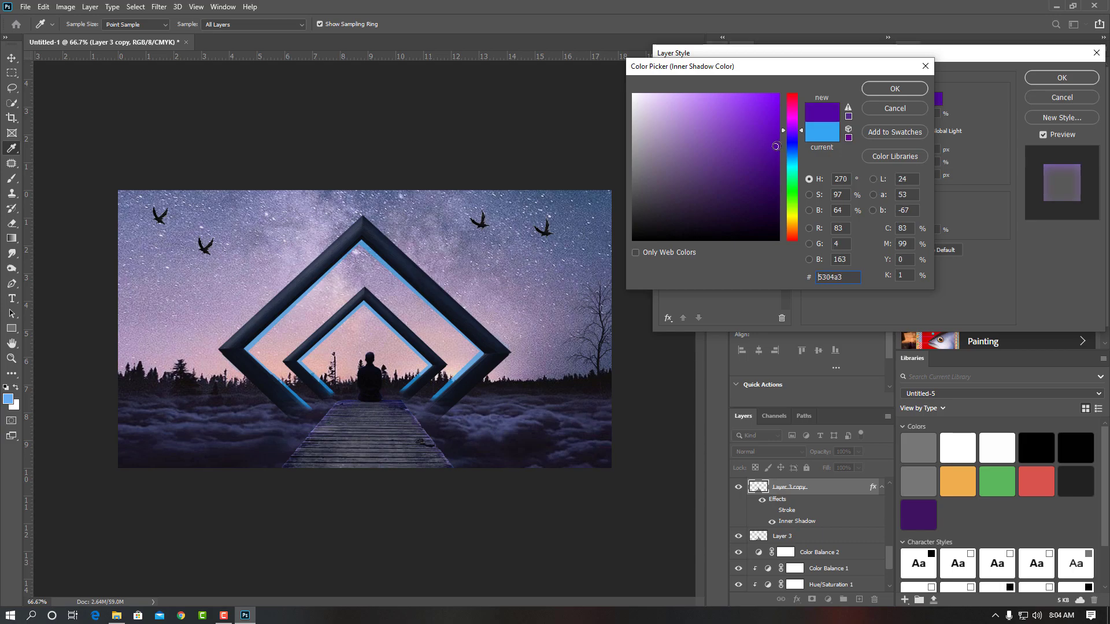
{"action": "key", "text": "Return"}
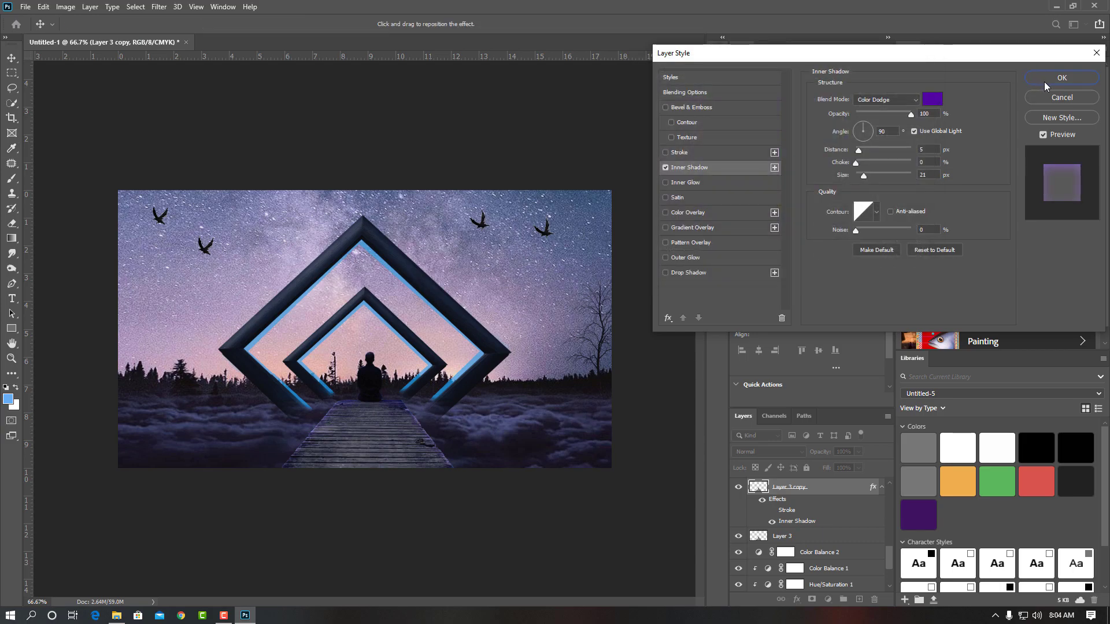
{"action": "left_click", "coordinate": [1062, 77]}
{"action": "left_click", "coordinate": [751, 535]}
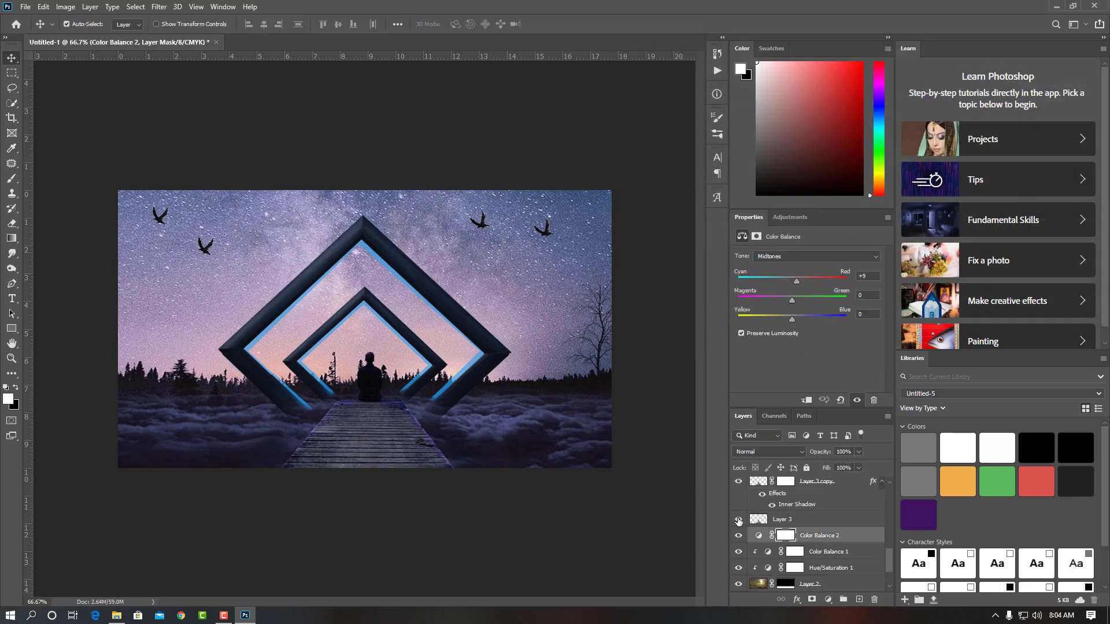
Add a new layer above Color Balance 2 and set up a soft 306 px brush
{"action": "left_click", "coordinate": [832, 520]}
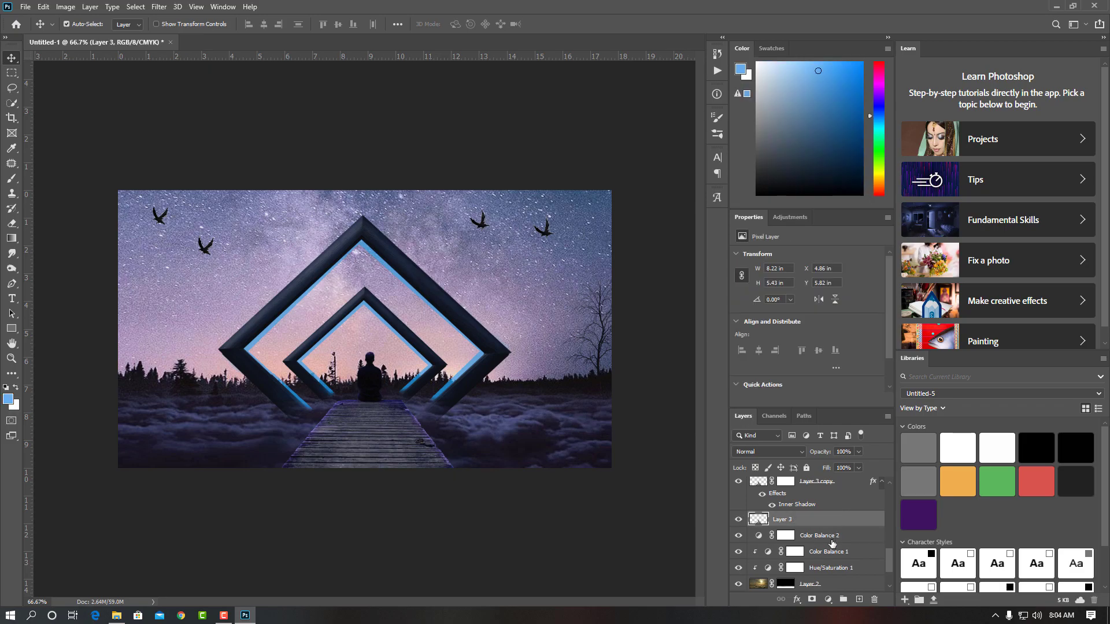
{"action": "left_click", "coordinate": [835, 541]}
{"action": "left_click", "coordinate": [859, 599]}
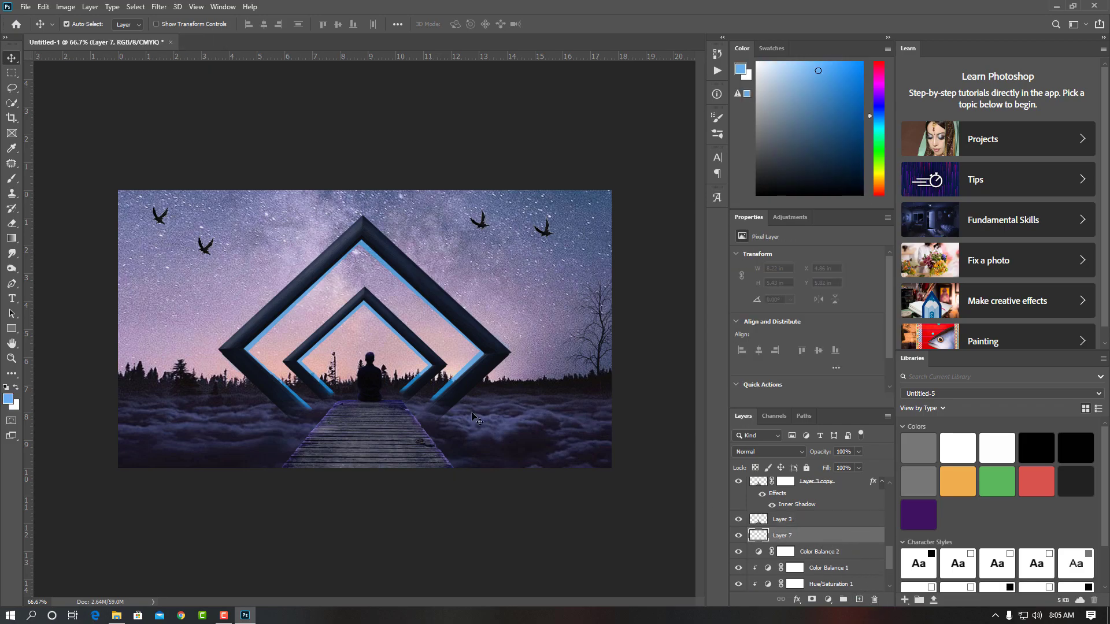
{"action": "left_click", "coordinate": [12, 178]}
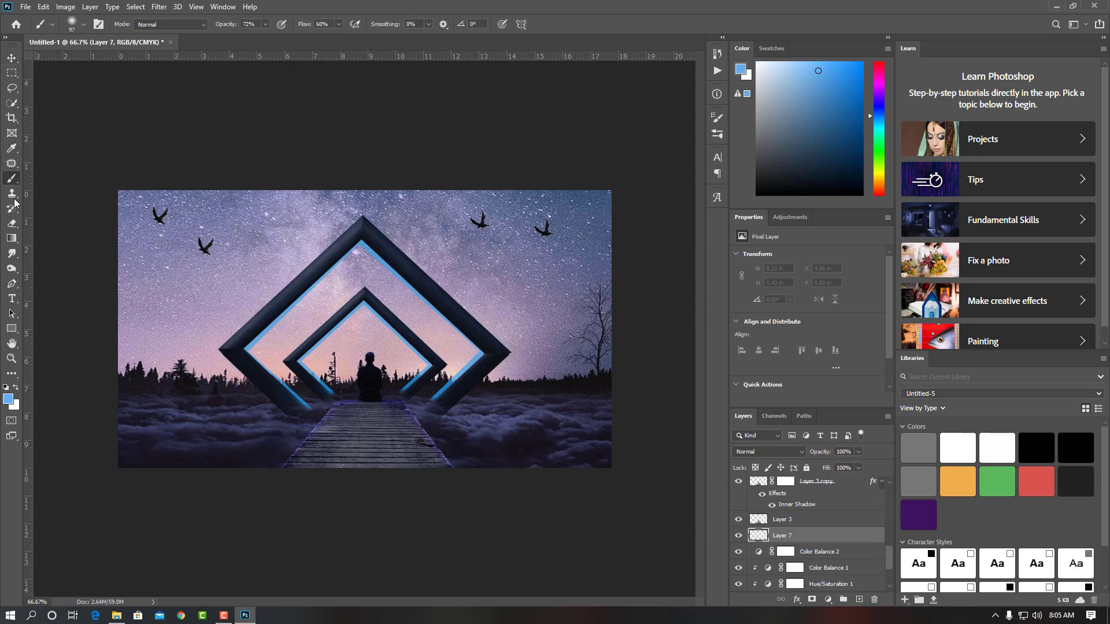
{"action": "left_click", "coordinate": [83, 24]}
{"action": "left_click", "coordinate": [125, 59]}
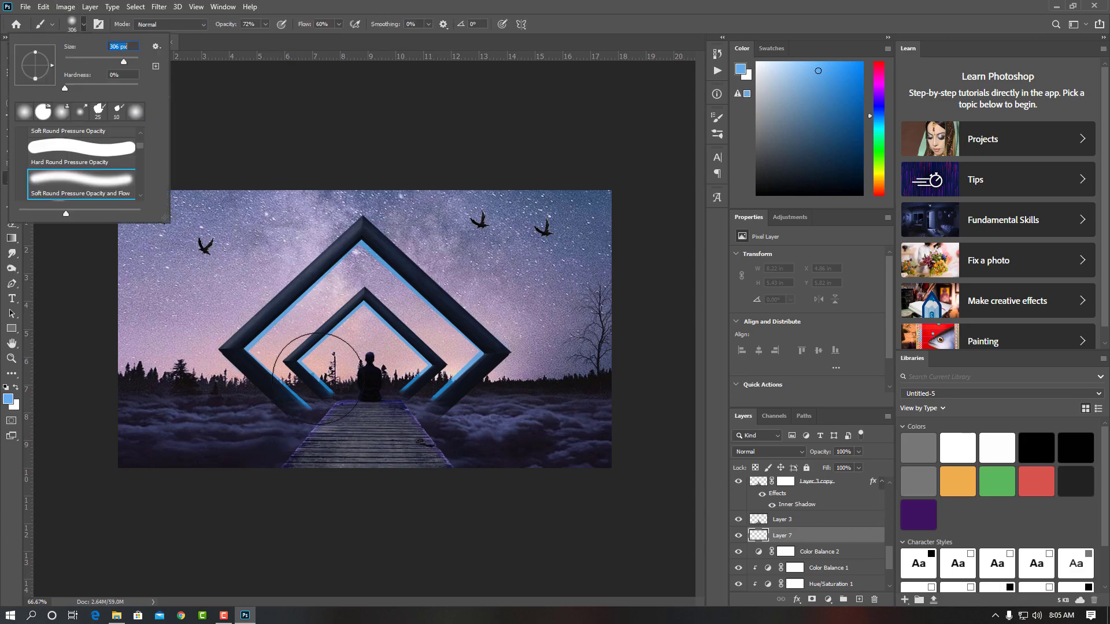
Paint a blue glow around the boardwalk base, blended in Hard Light at reduced opacity
{"action": "left_click_drag", "start_coordinate": [306, 407], "coordinate": [372, 398]}
{"action": "mouse_move", "coordinate": [386, 436]}
{"action": "left_mouse_down"}
{"action": "mouse_move", "coordinate": [409, 429]}
{"action": "mouse_move", "coordinate": [397, 438]}
{"action": "mouse_move", "coordinate": [360, 414]}
{"action": "left_mouse_up"}
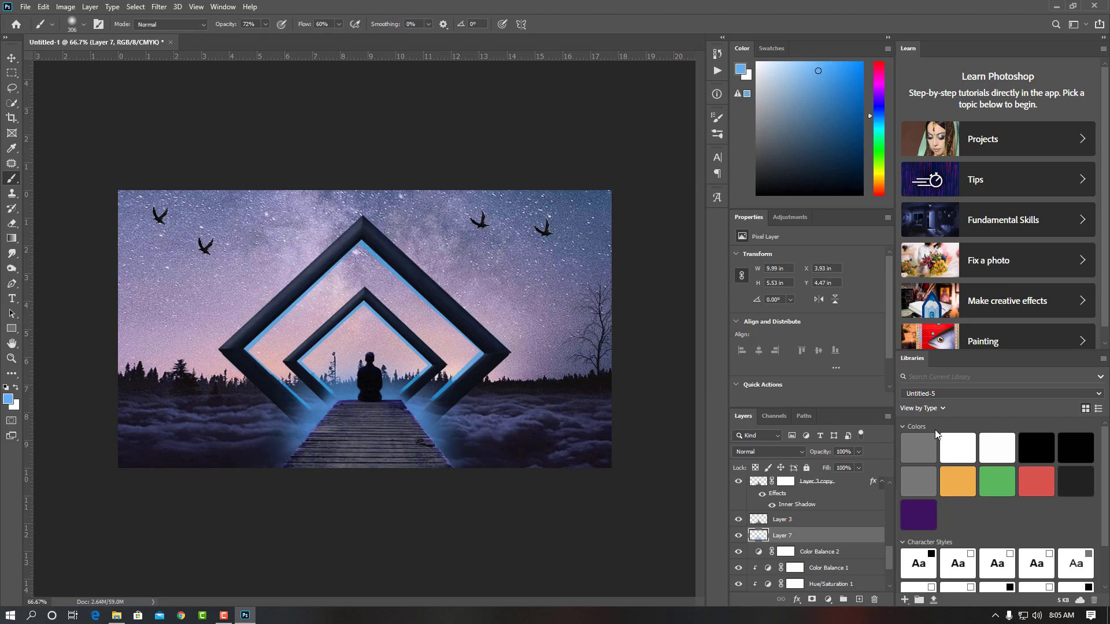
{"action": "left_click", "coordinate": [790, 455]}
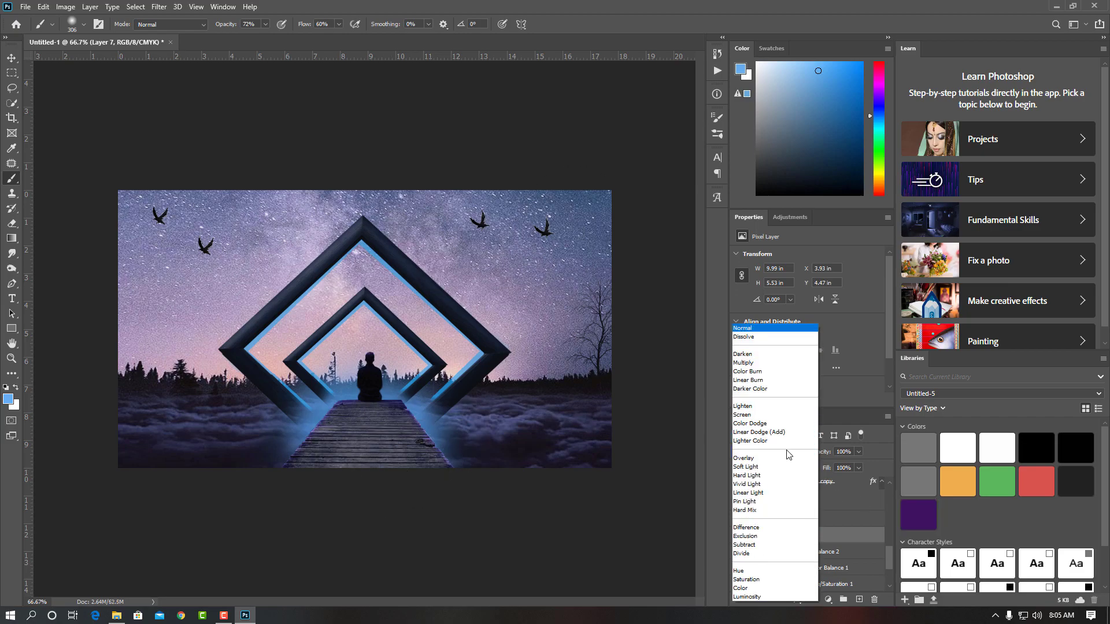
{"action": "left_click", "coordinate": [773, 477]}
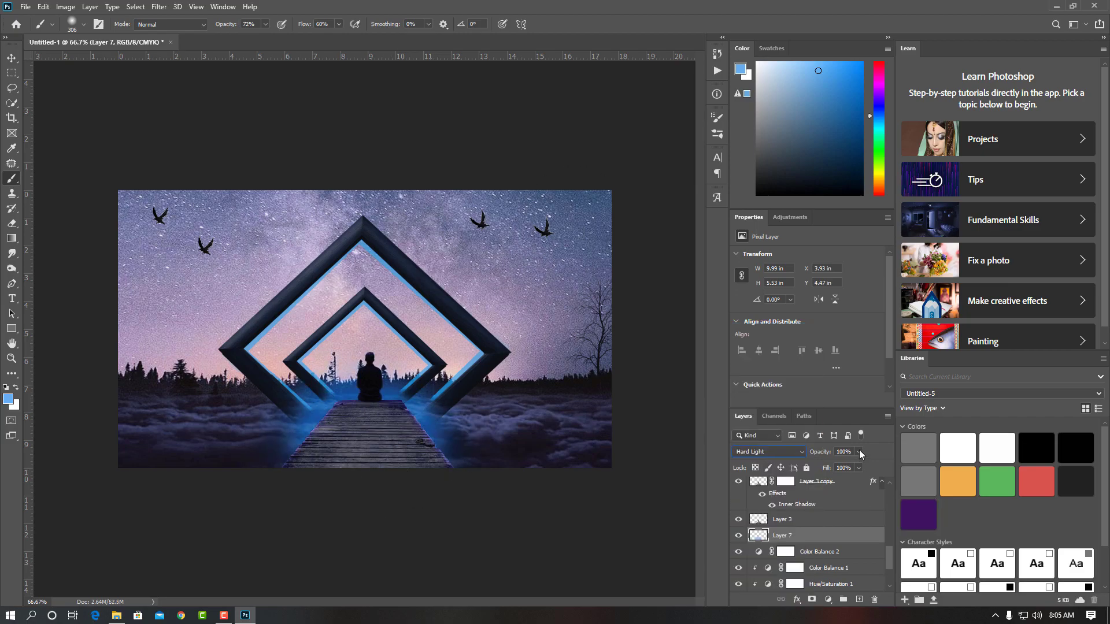
{"action": "left_click_drag", "start_coordinate": [828, 463], "coordinate": [824, 463]}
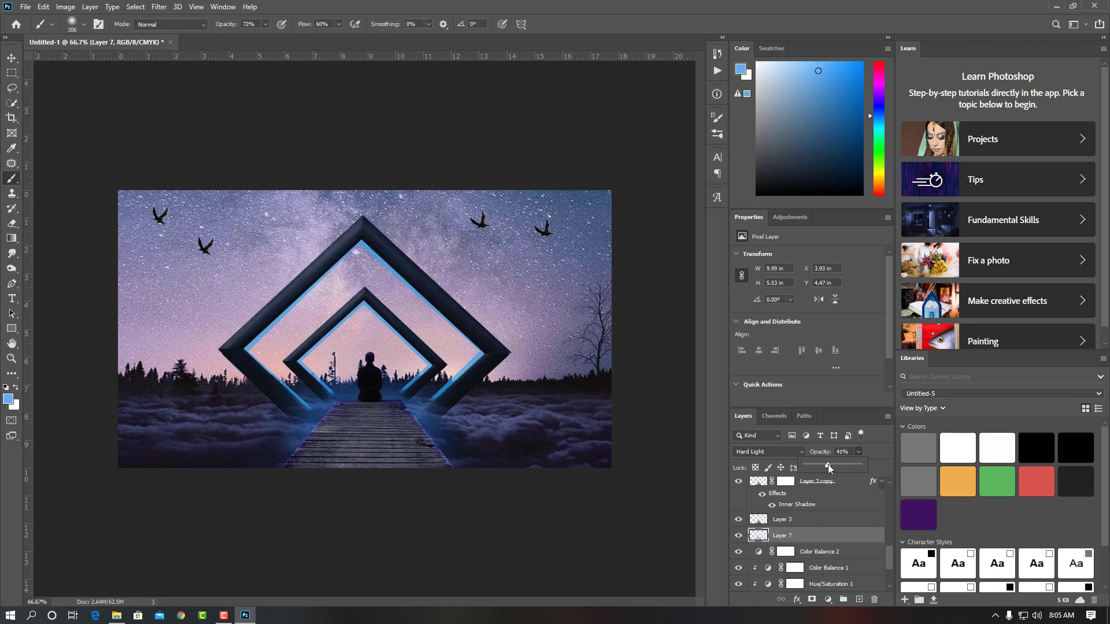
Delete the Color Balance 2 adjustment layer and lower Layer 7's glow to 26% opacity
{"action": "left_click", "coordinate": [725, 10]}
{"action": "left_click", "coordinate": [816, 553]}
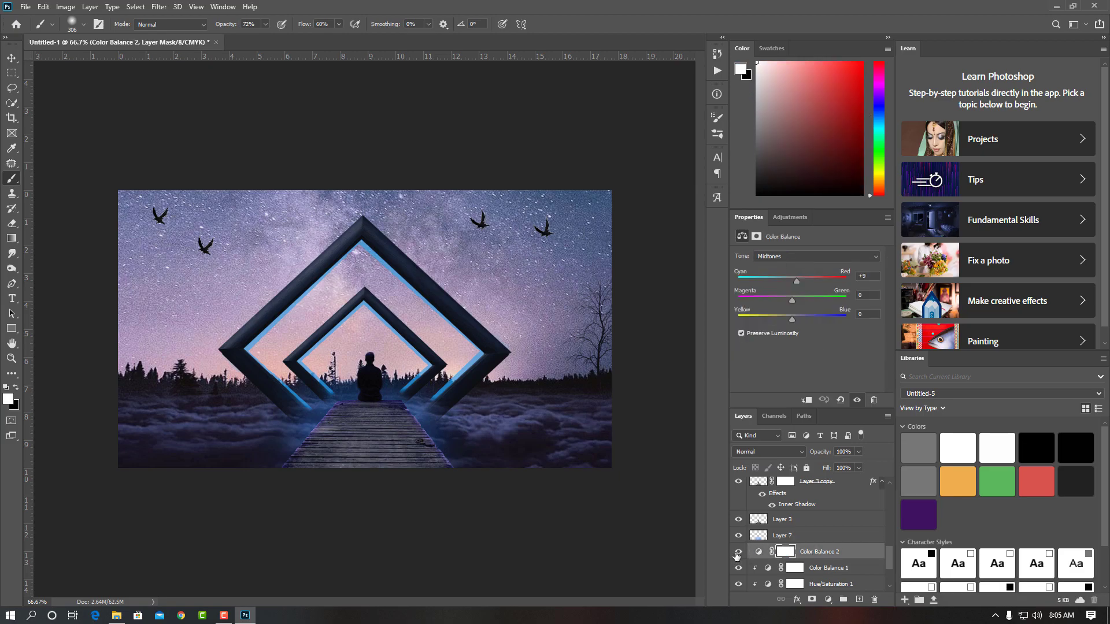
{"action": "left_click", "coordinate": [737, 553]}
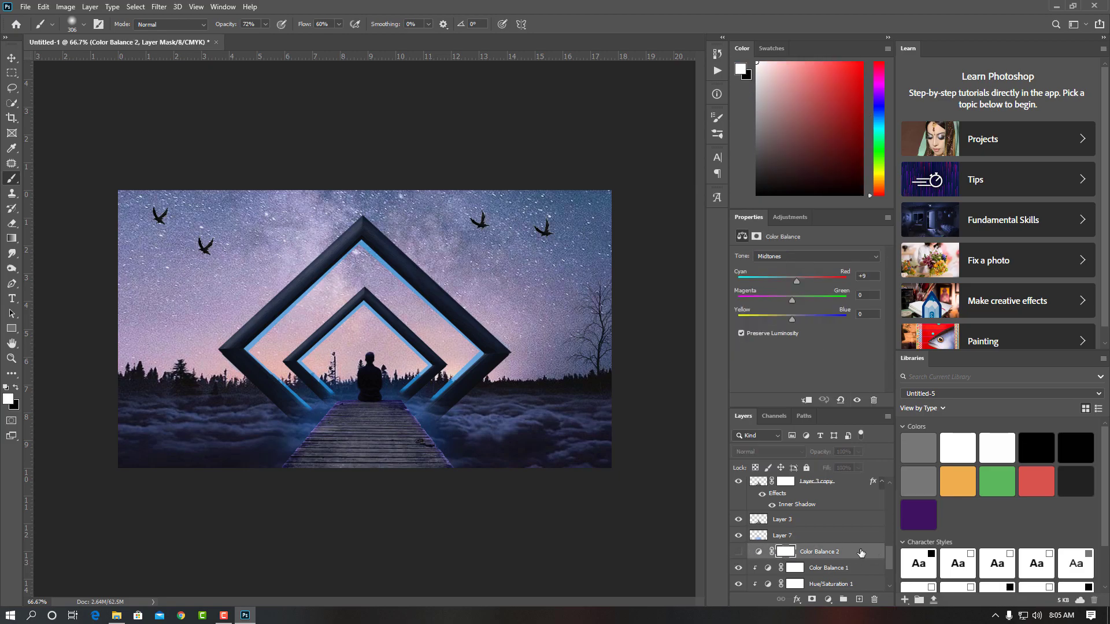
{"action": "key", "text": "Delete"}
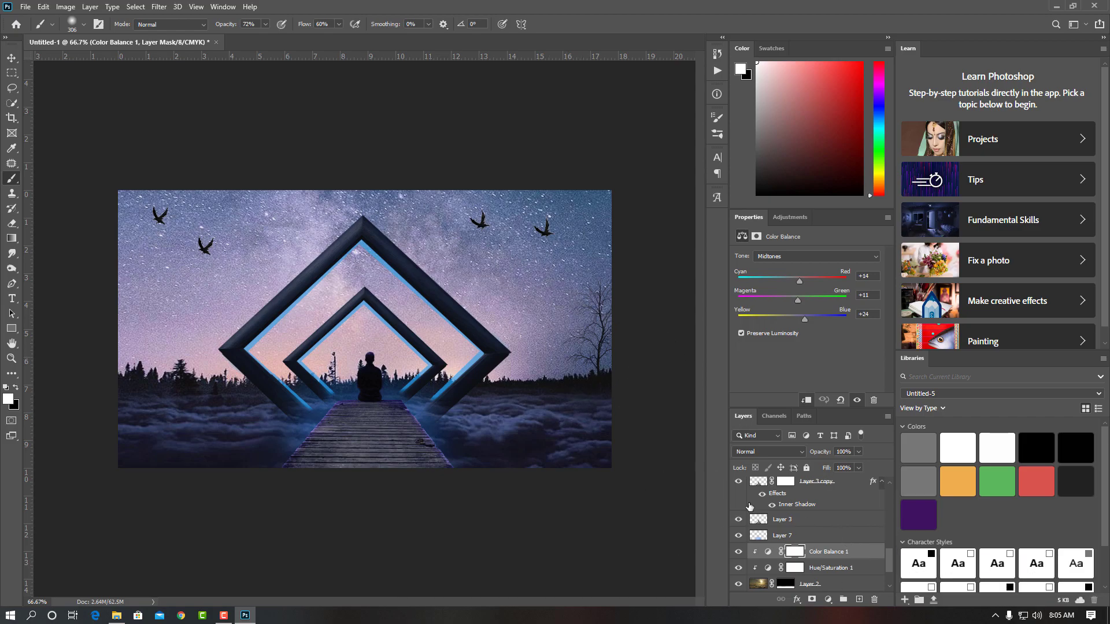
{"action": "left_click", "coordinate": [819, 534]}
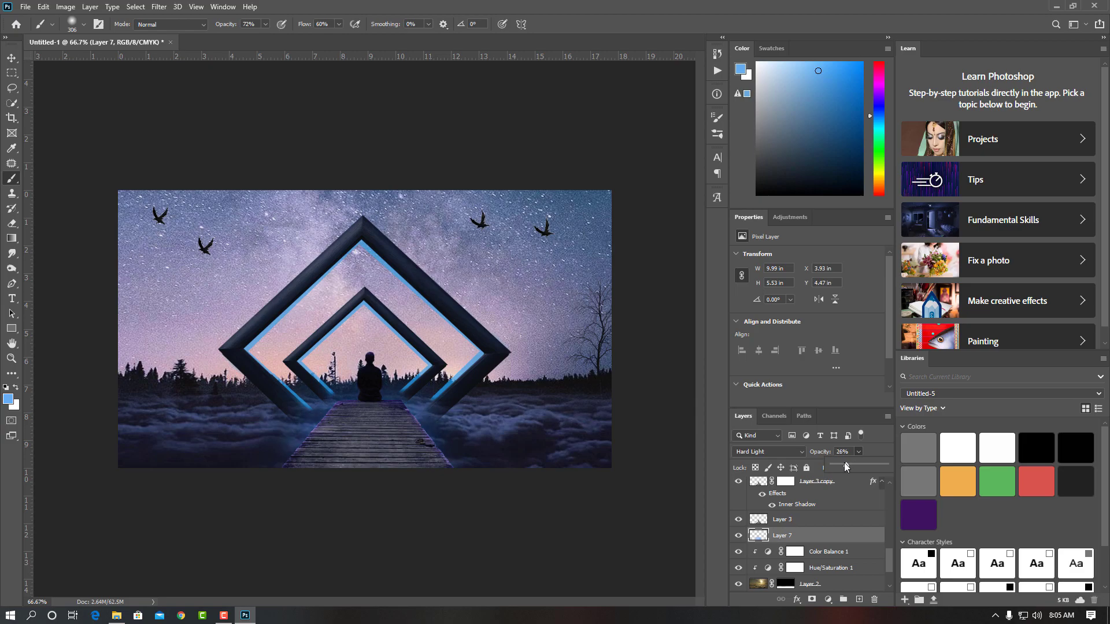
{"action": "left_click", "coordinate": [820, 539]}
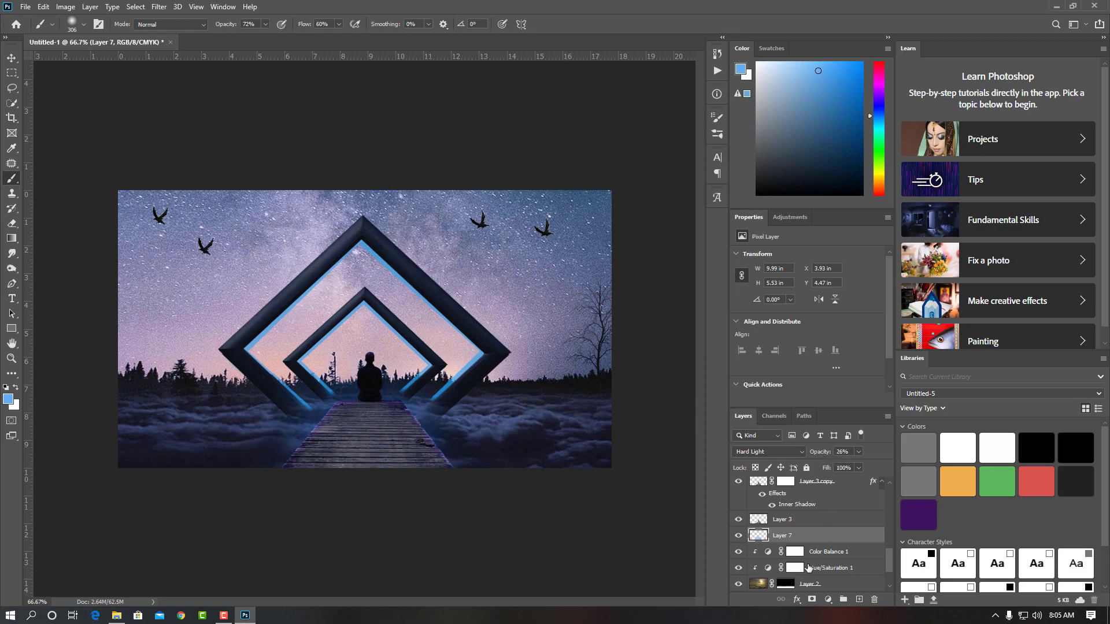